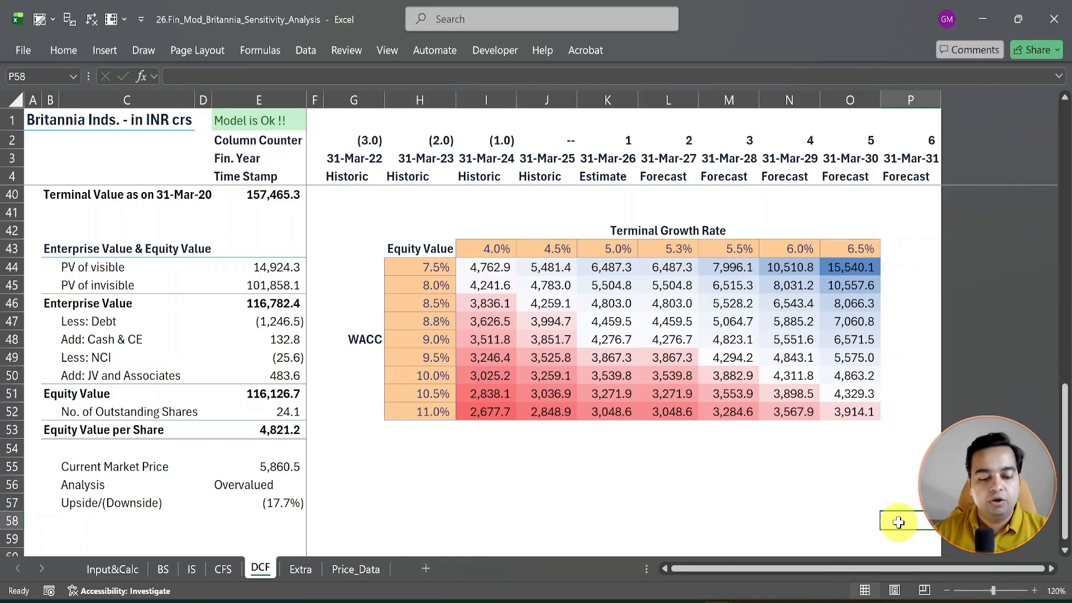
# Save a copy of the workbook as 27.Fin_Mod_Britannia_Scenario_Analysis in the Financial_Modelling_Vid folder
pyautogui.press('alt')
pyautogui.press('f')
pyautogui.press('a')
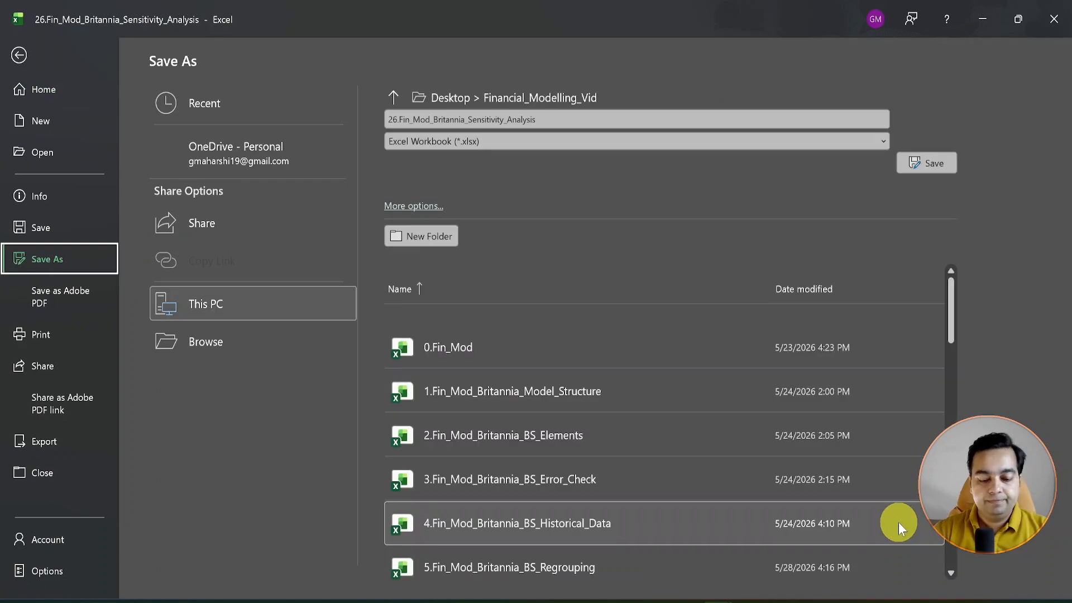
pyautogui.press('o')
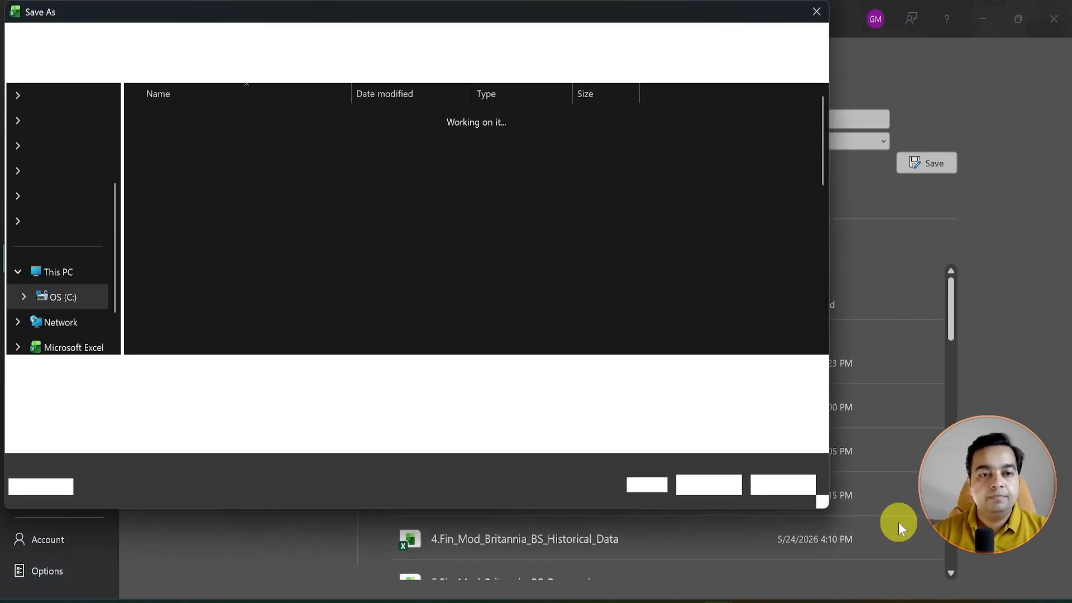
pyautogui.press('Home')
pyautogui.hotkey('shift', 'Right')
pyautogui.hotkey('shift', 'Right')
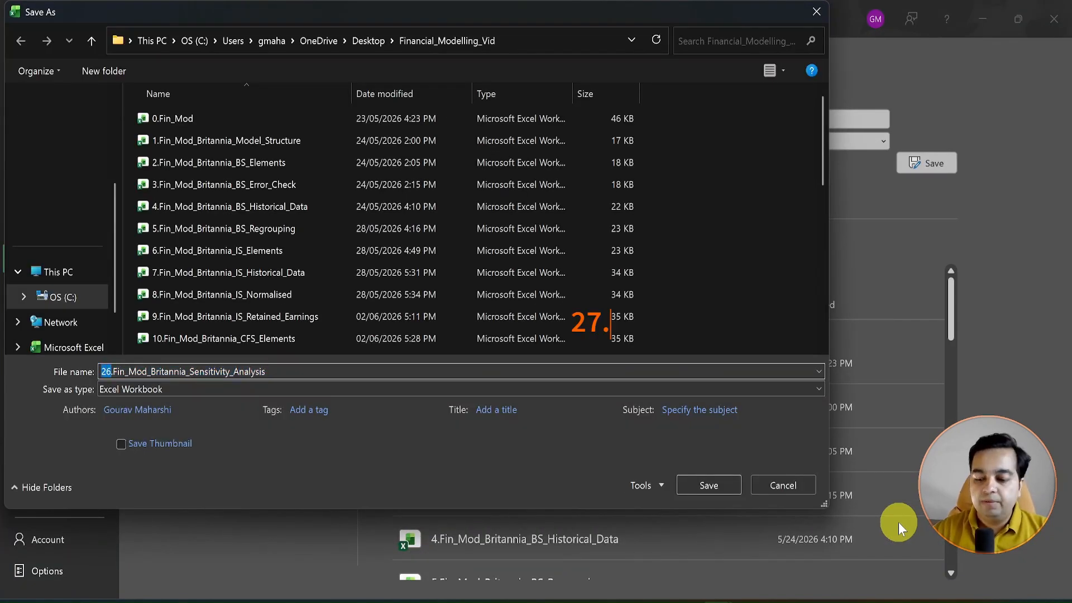
pyautogui.write('27')
pyautogui.press('Right')
pyautogui.press('Right')
pyautogui.press('Right')
pyautogui.press('Right')
pyautogui.press('Right')
pyautogui.press('Right')
pyautogui.press('Right')
pyautogui.press('Right')
pyautogui.press('Right')
pyautogui.press('Right')
pyautogui.press('Right')
pyautogui.press('Right')
pyautogui.press('Right')
pyautogui.press('Right')
pyautogui.press('Right')
pyautogui.press('Right')
pyautogui.press('Right')
pyautogui.press('Right')
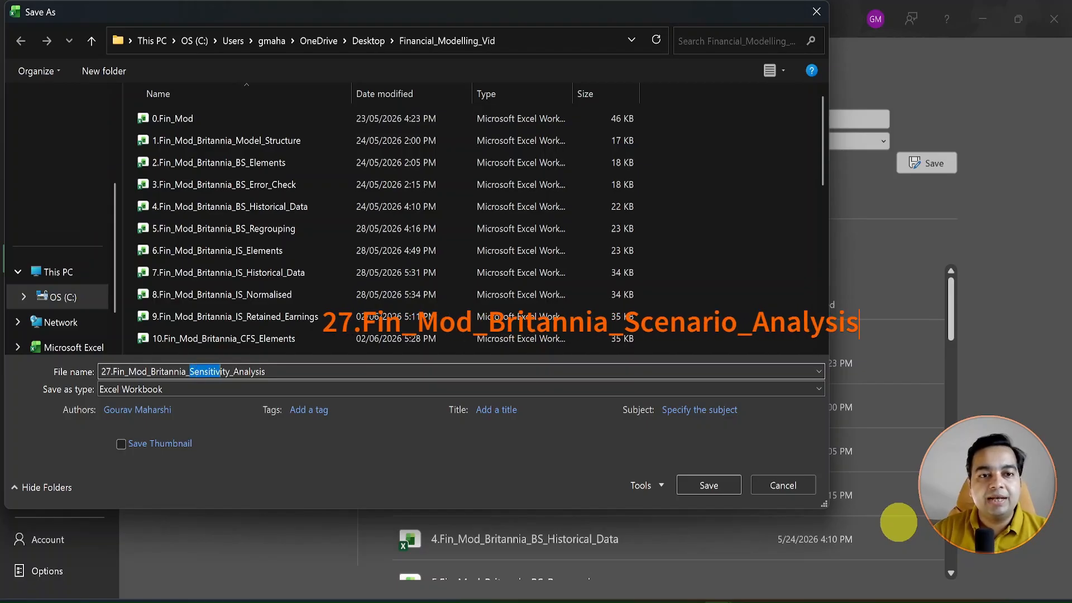
pyautogui.write('Sce')
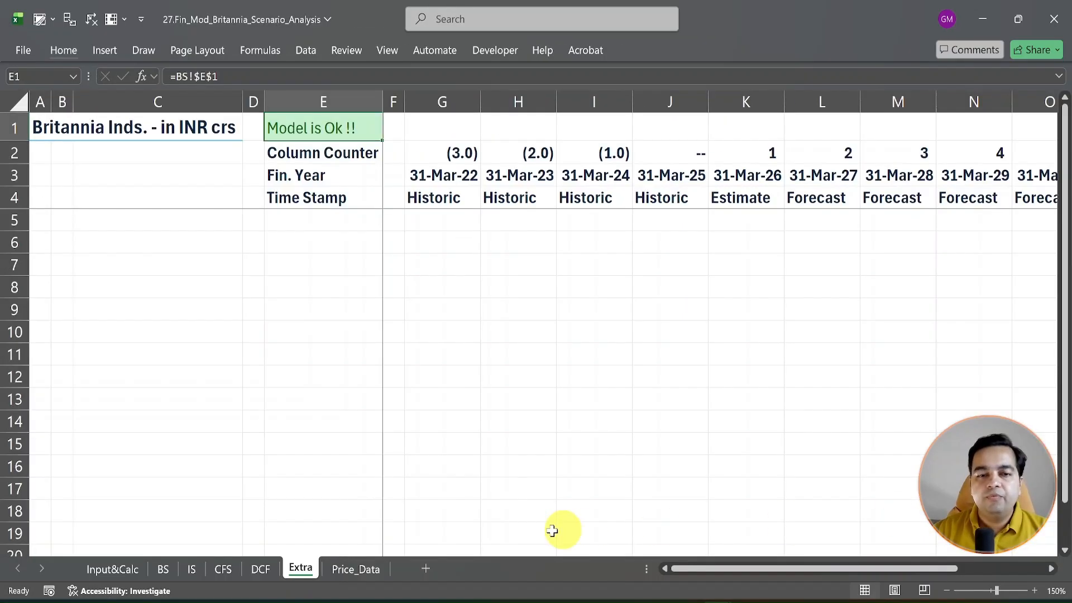
# Create a copy of the Extra sheet and place it before the BS sheet
pyautogui.hotkey('ctrl', 'pagedown')
pyautogui.rightClick(301, 567)
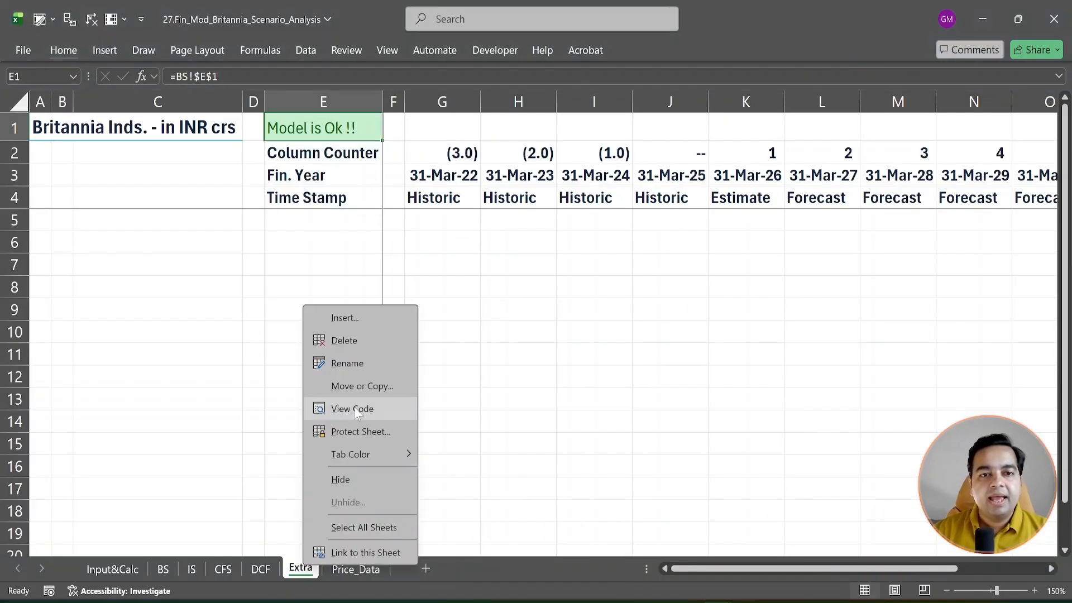
pyautogui.click(355, 388)
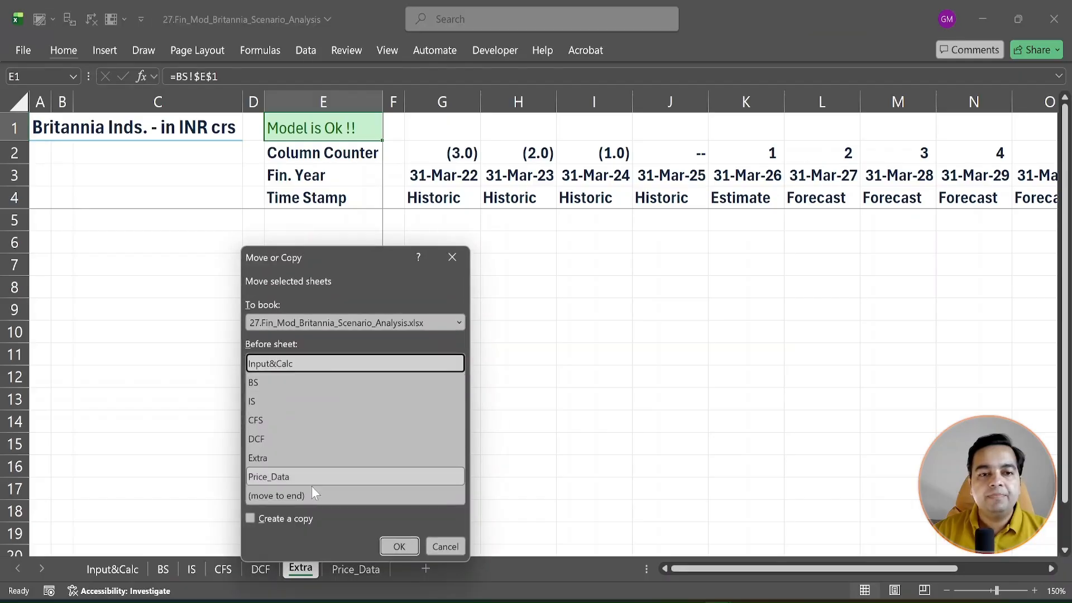
pyautogui.click(275, 520)
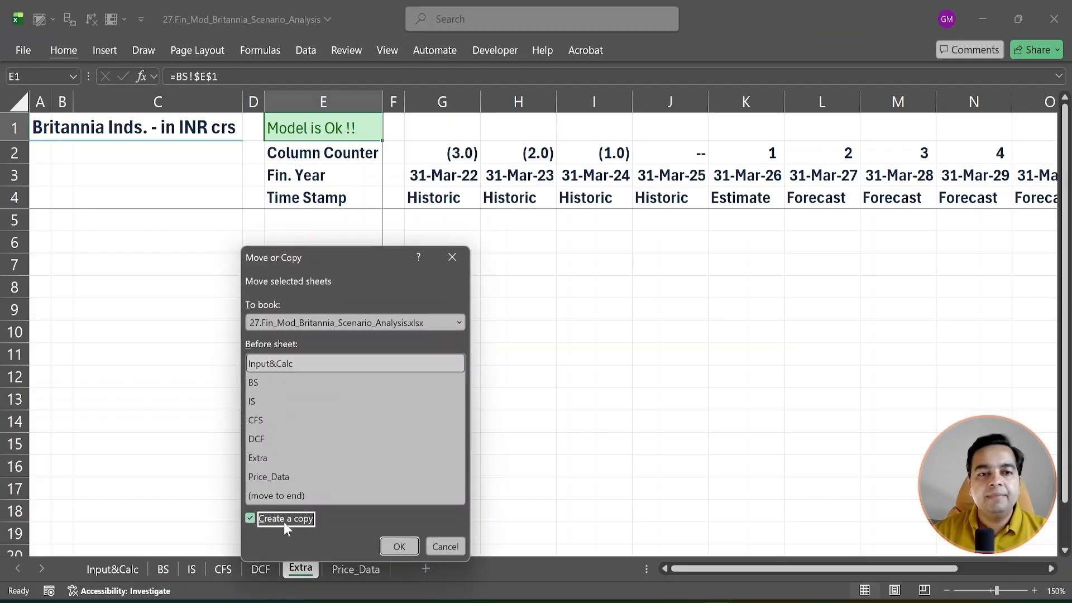
pyautogui.click(258, 383)
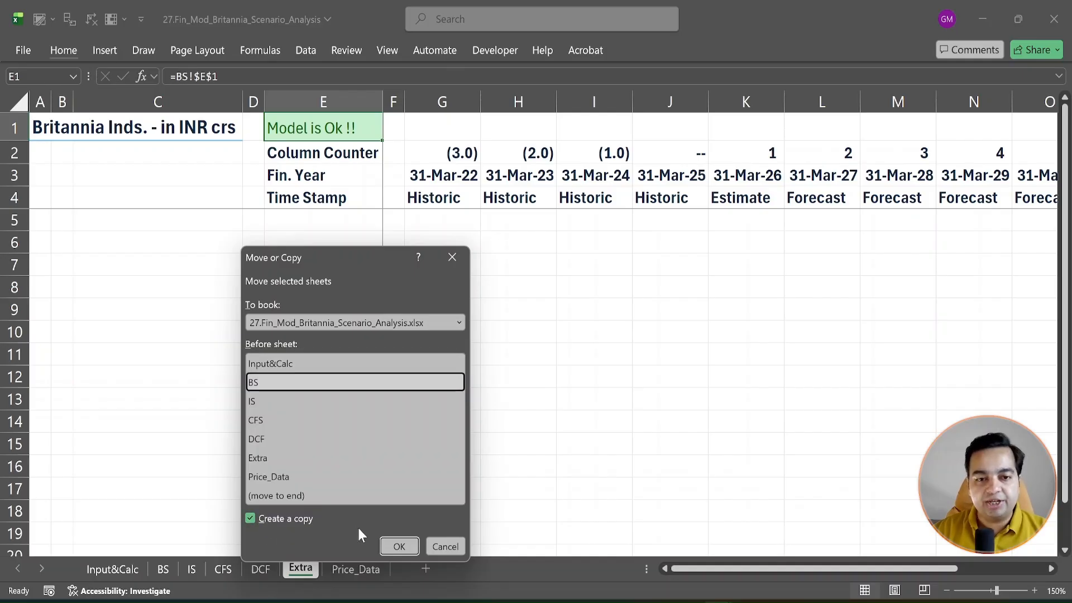
pyautogui.click(399, 547)
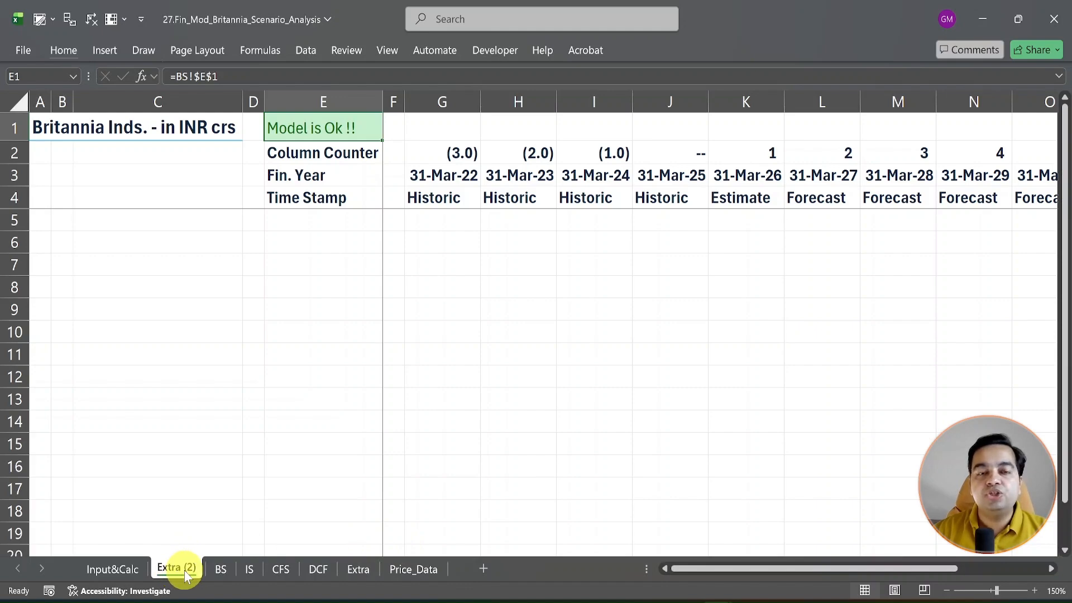
# Rename the copied Extra sheet as Scenarios
pyautogui.doubleClick(178, 568)
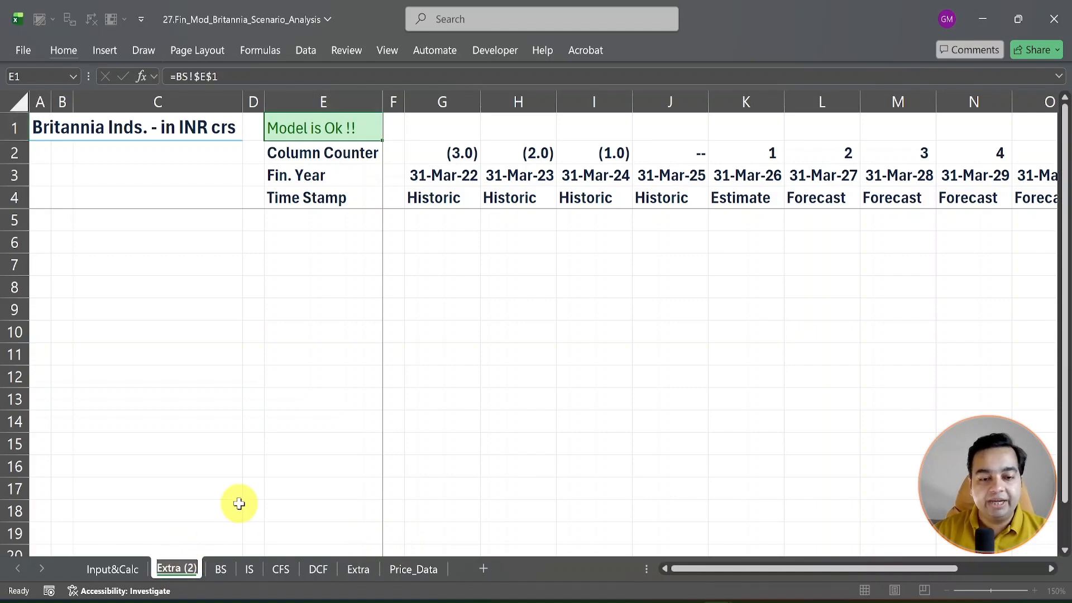
pyautogui.write('Scenarios')
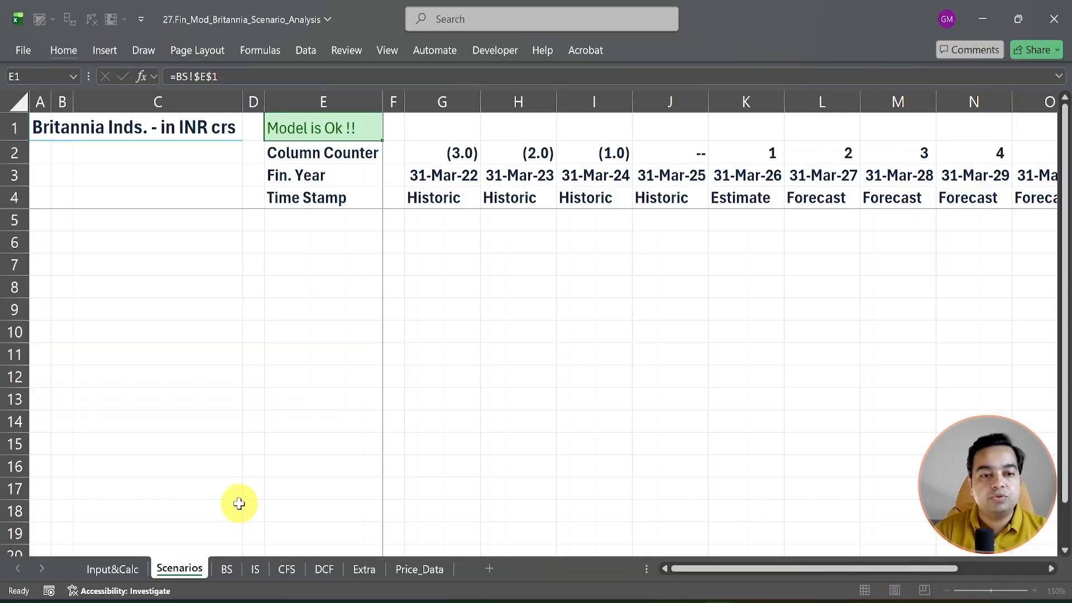
pyautogui.press('Return')
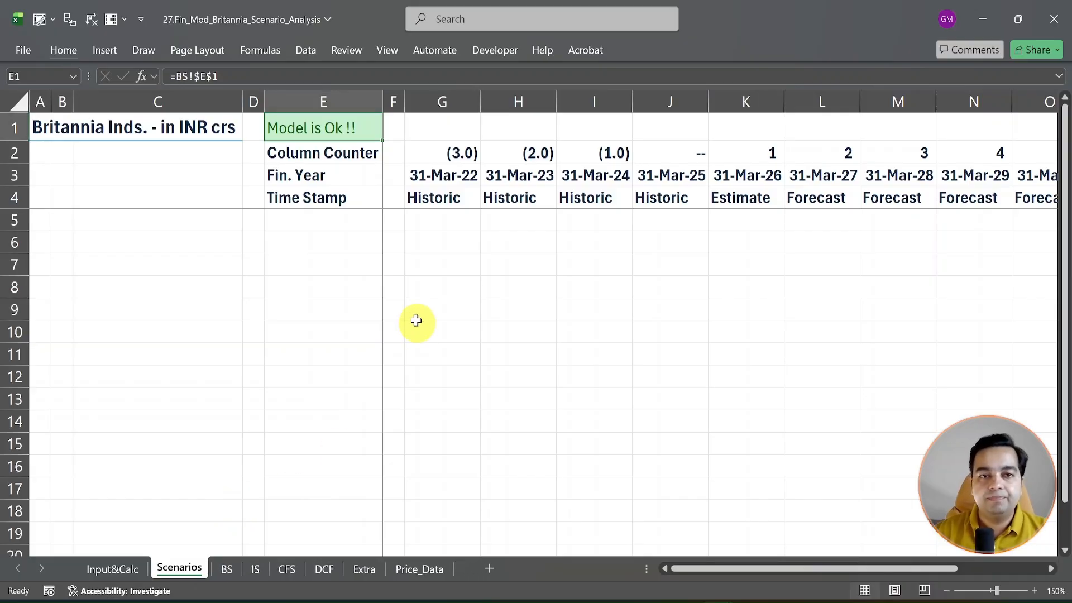
# List the scenario names Base Case, Upside and Downside in cells P6 to P8 of the Scenarios sheet
pyautogui.click(974, 489)
pyautogui.click(947, 591)
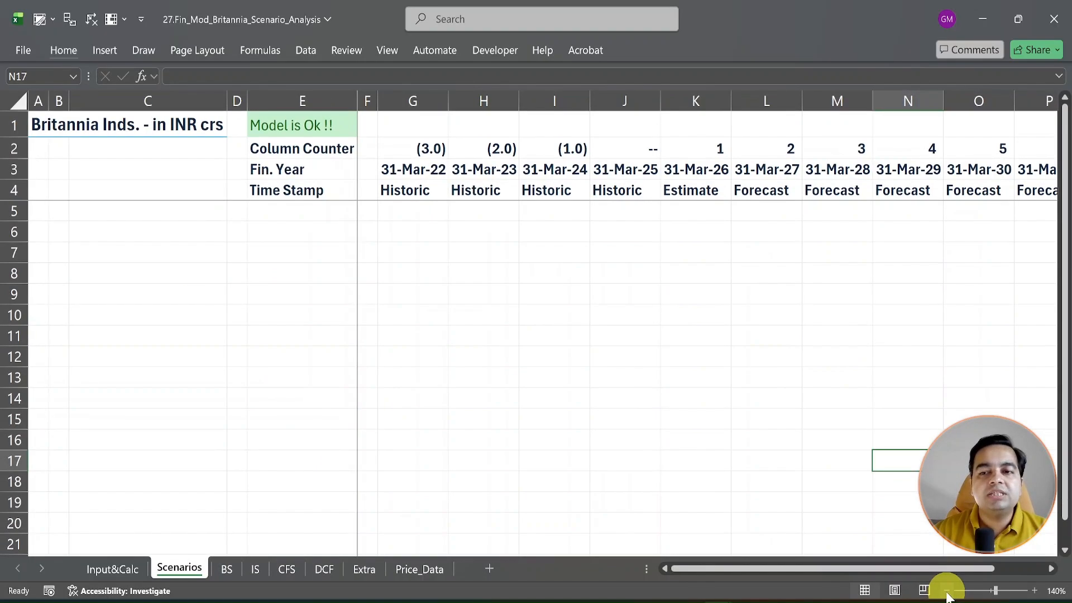
pyautogui.click(947, 590)
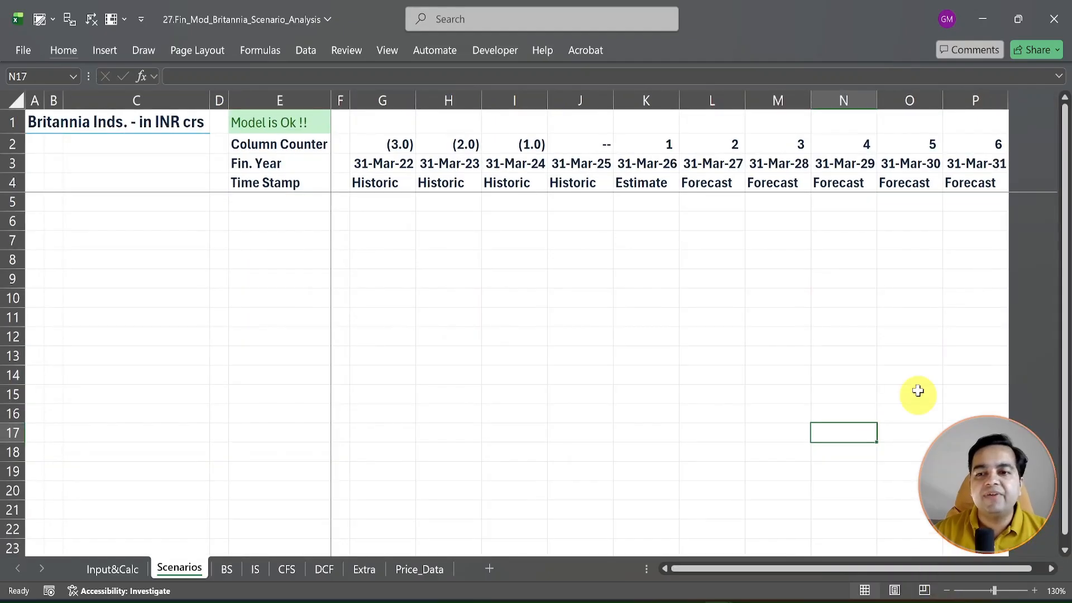
pyautogui.click(960, 206)
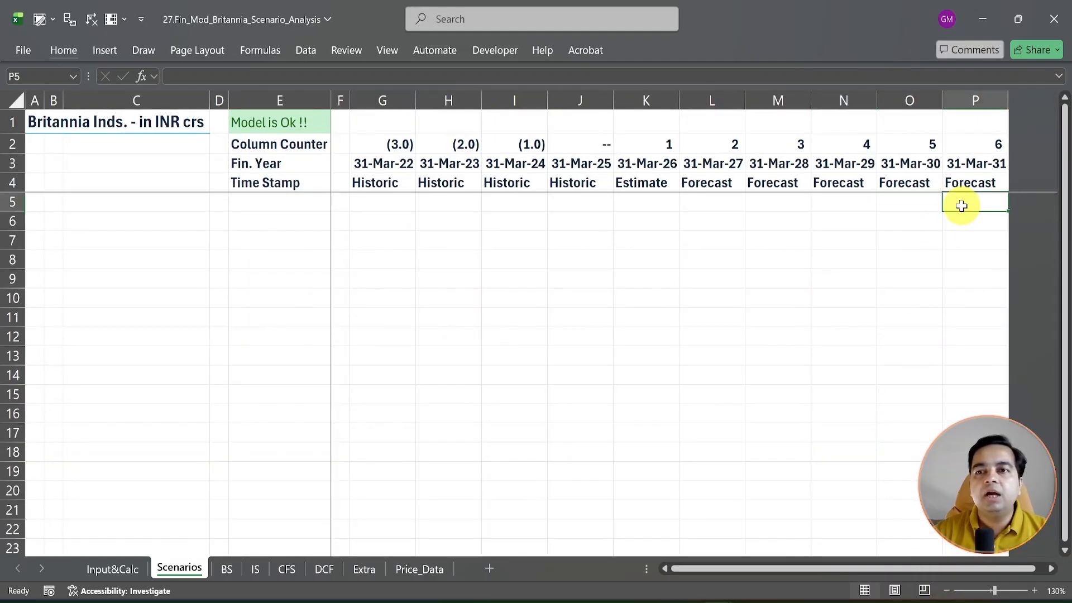
pyautogui.press('Down')
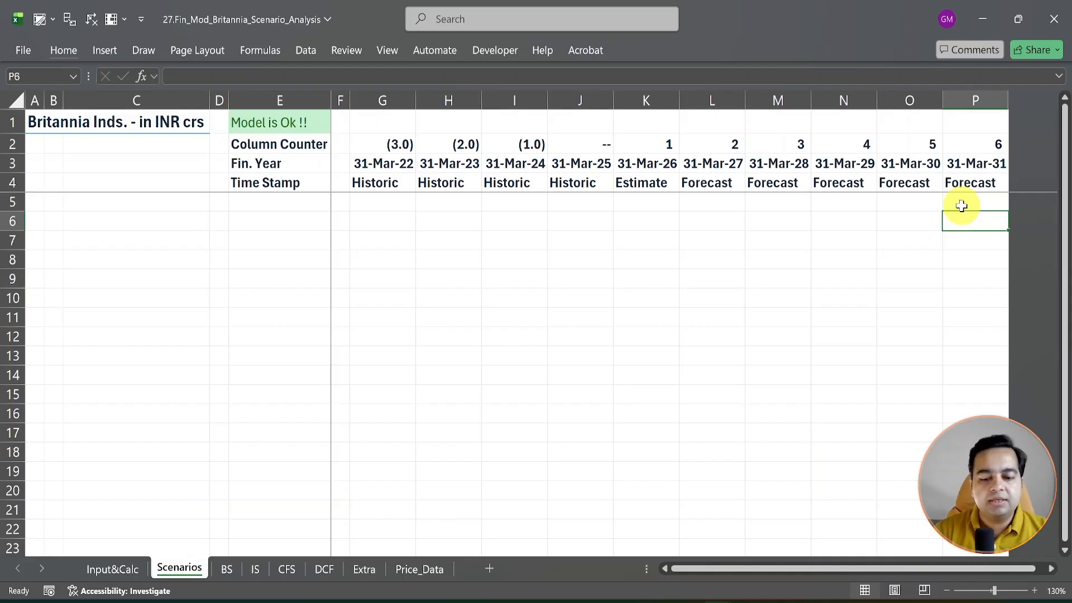
pyautogui.write('Base C')
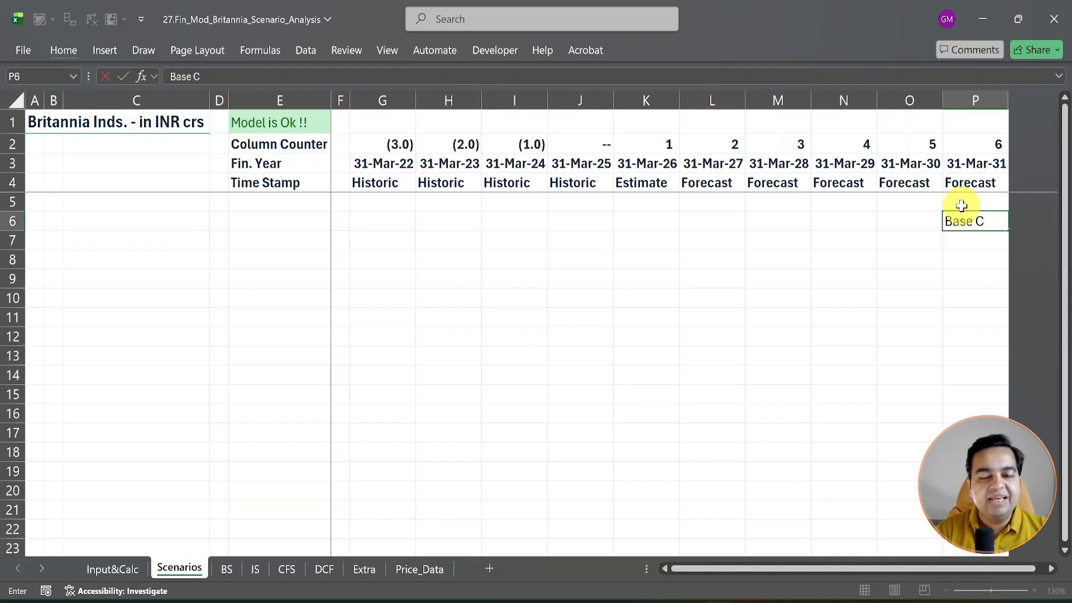
pyautogui.write('ase')
pyautogui.press('Return')
pyautogui.write('Upside')
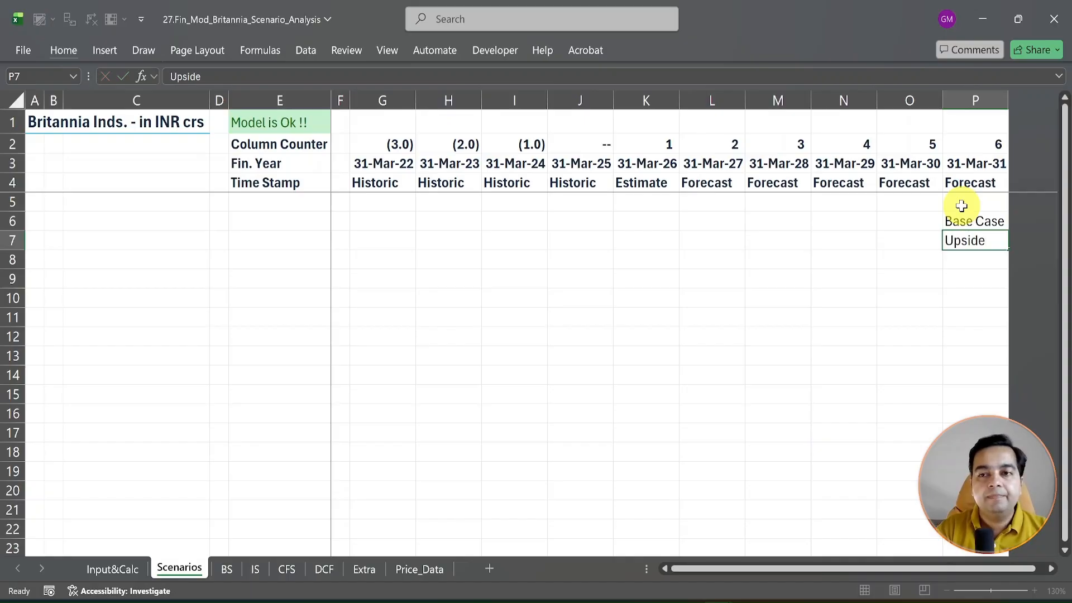
pyautogui.press('Down')
pyautogui.write('Do')
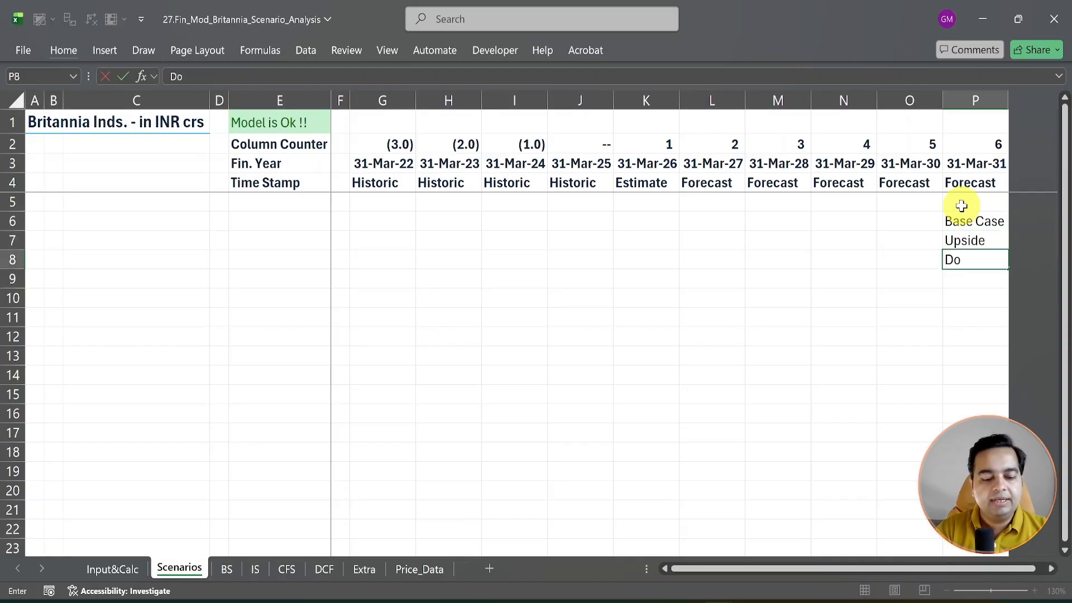
pyautogui.press('Return')
# Apply the Input cell style to the scenario names in P6:P8
pyautogui.press('Up')
pyautogui.press('Up')
pyautogui.press('Up')
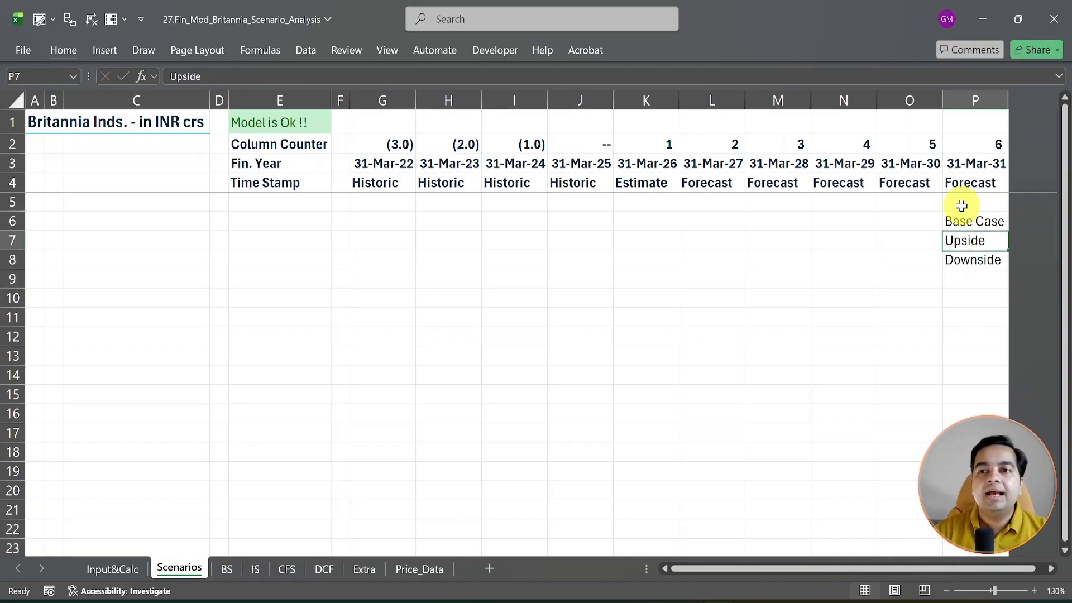
pyautogui.hotkey('shift', 'Down')
pyautogui.hotkey('shift', 'Down')
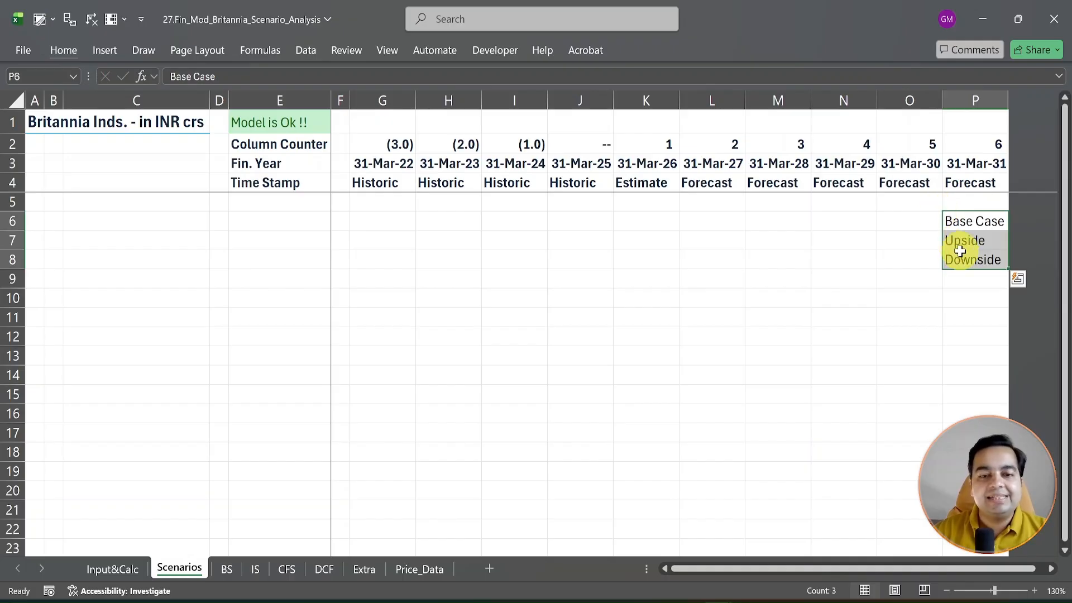
pyautogui.hotkey('alt', '1')
# Link cells G5, H5 and I5 to the scenario names in P6, P7 and P8 respectively
pyautogui.click(323, 192)
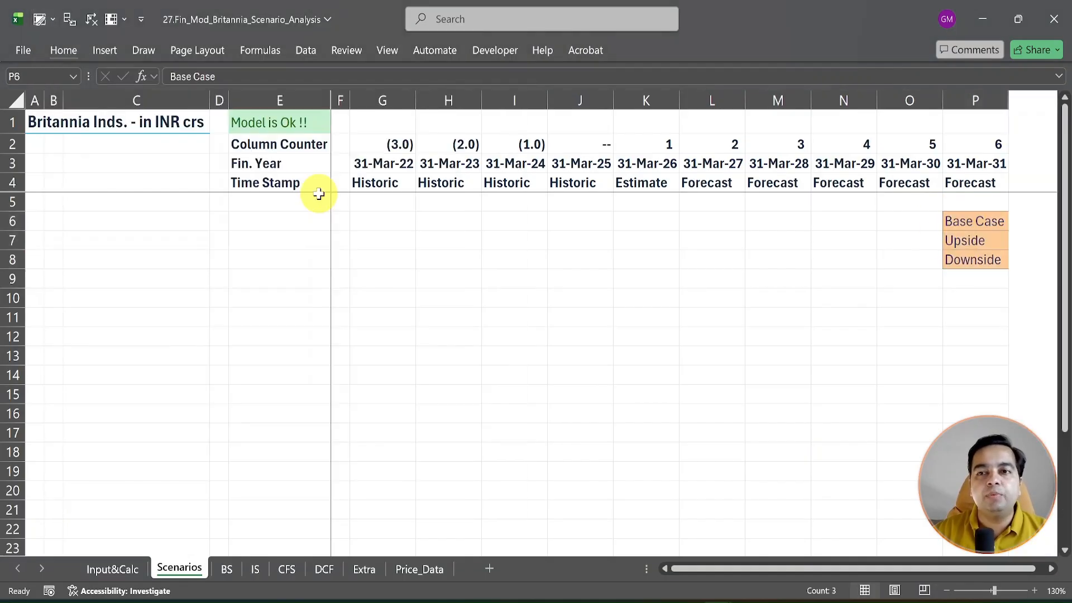
pyautogui.click(386, 202)
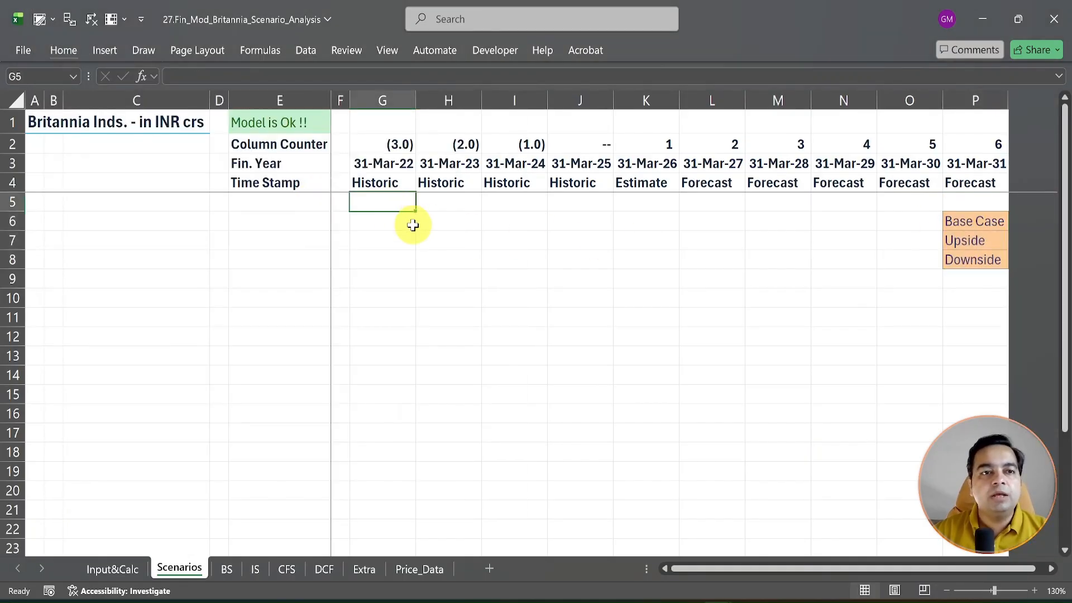
pyautogui.write('=')
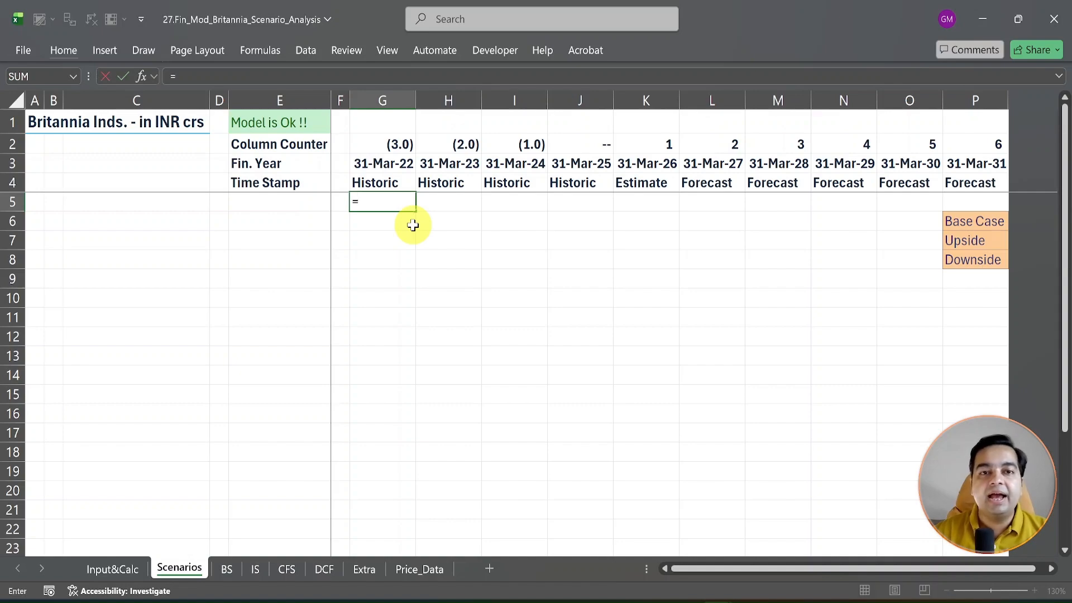
pyautogui.click(957, 221)
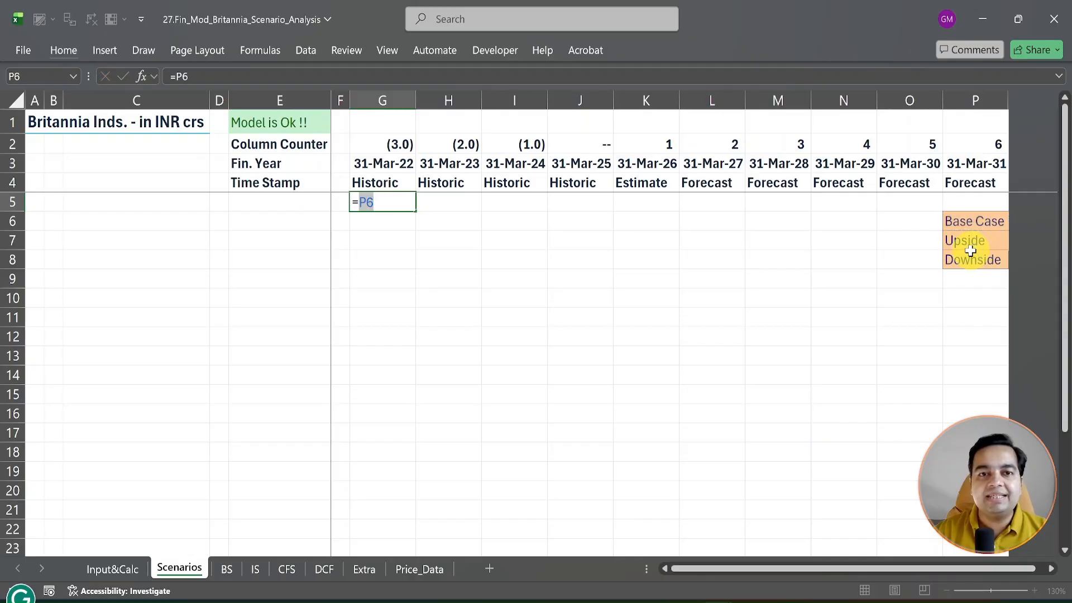
pyautogui.press('Tab')
pyautogui.write('=')
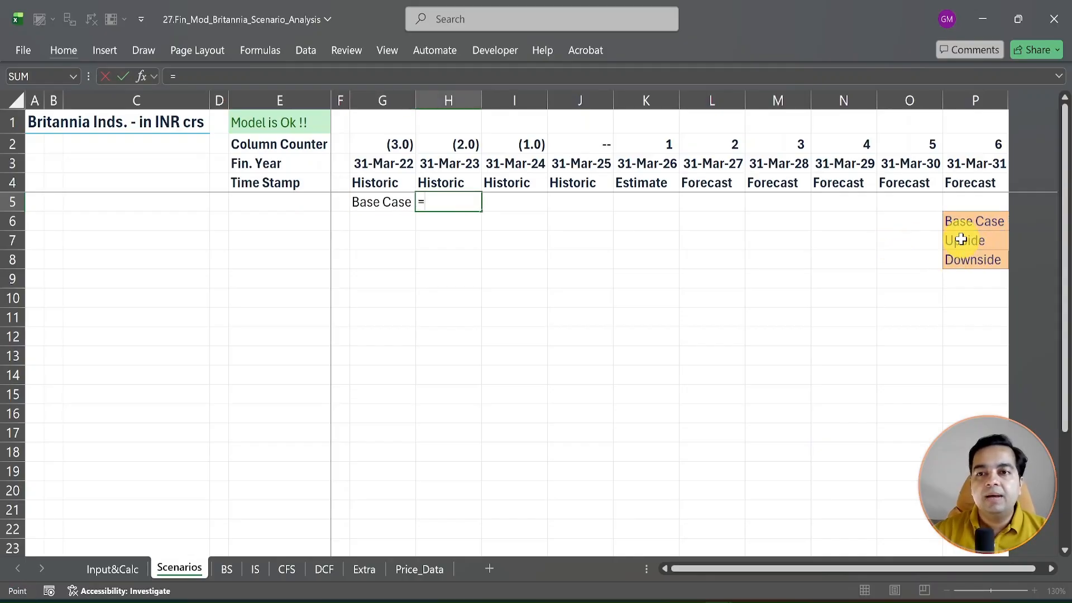
pyautogui.click(960, 240)
pyautogui.press('Tab')
pyautogui.write('=')
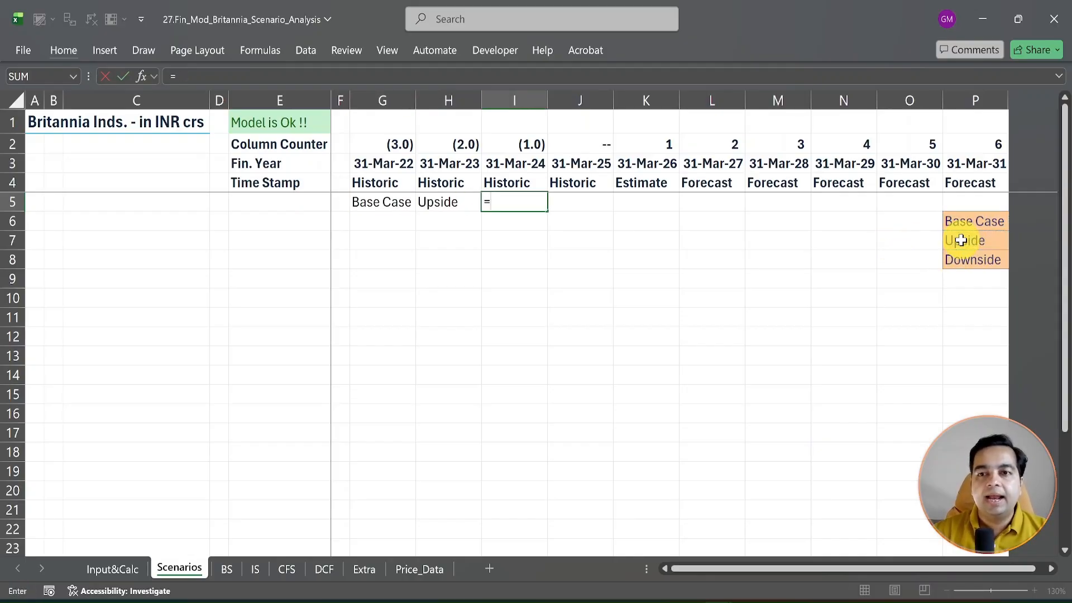
pyautogui.click(967, 261)
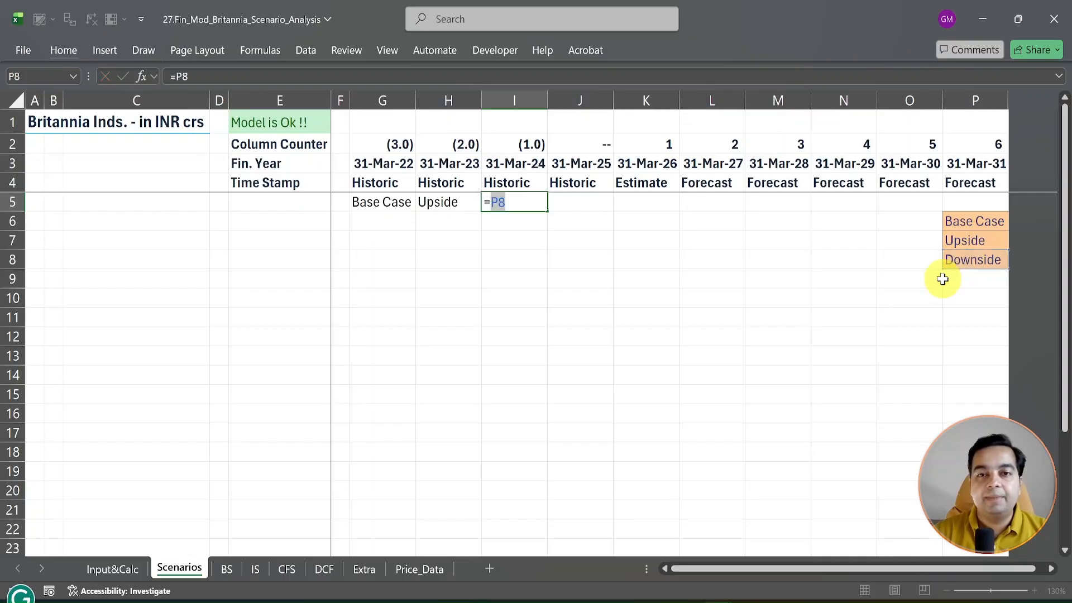
pyautogui.press('Return')
# Trace the precedents of the linked scenario names in G5, H5 and I5
pyautogui.press('Up')
pyautogui.hotkey('alt', 'm')
pyautogui.press('p')
pyautogui.press('Right')
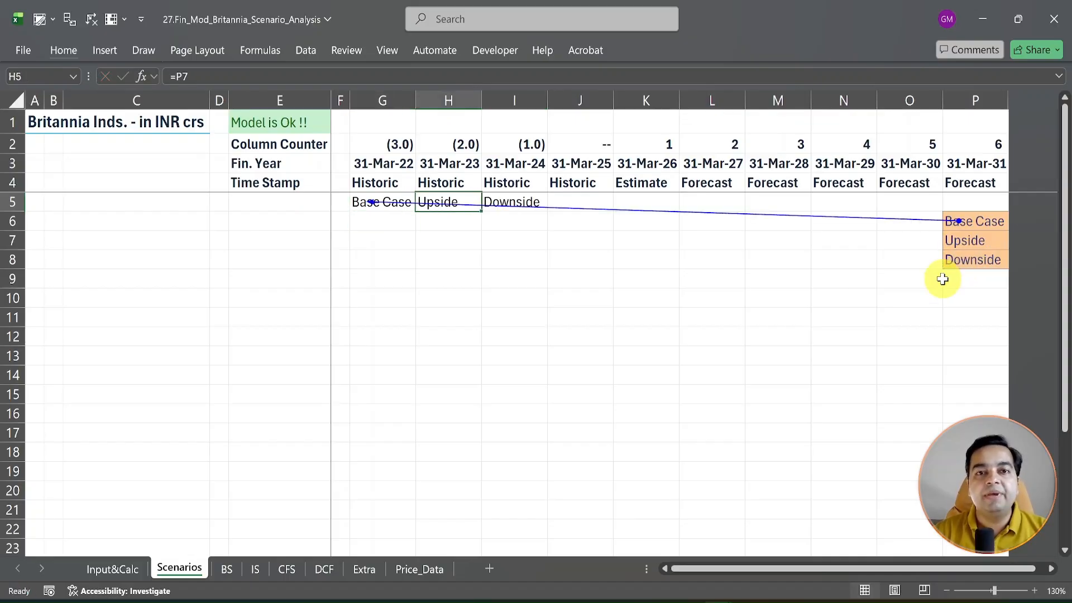
pyautogui.hotkey('alt', 'm')
pyautogui.press('p')
pyautogui.press('Right')
pyautogui.hotkey('alt', 'm')
pyautogui.press('p')
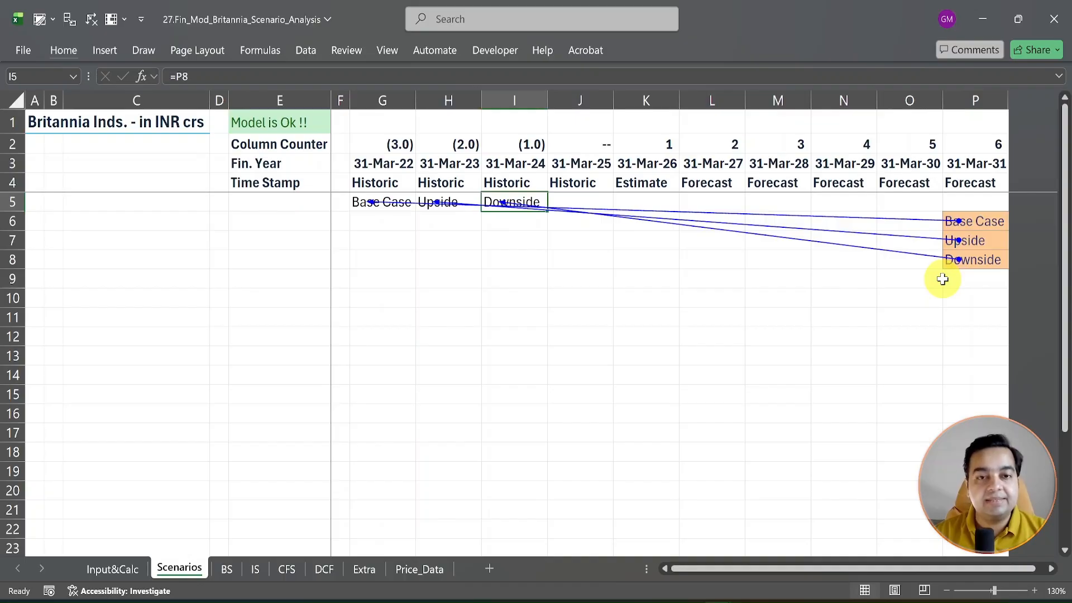
# Save the workbook and apply the Heading 4 cell style to the scenario names in G5:I5
pyautogui.hotkey('ctrl', 's')
pyautogui.moveTo(376, 201); pyautogui.dragTo(489, 202)
pyautogui.hotkey('alt', 'h')
pyautogui.press('j')
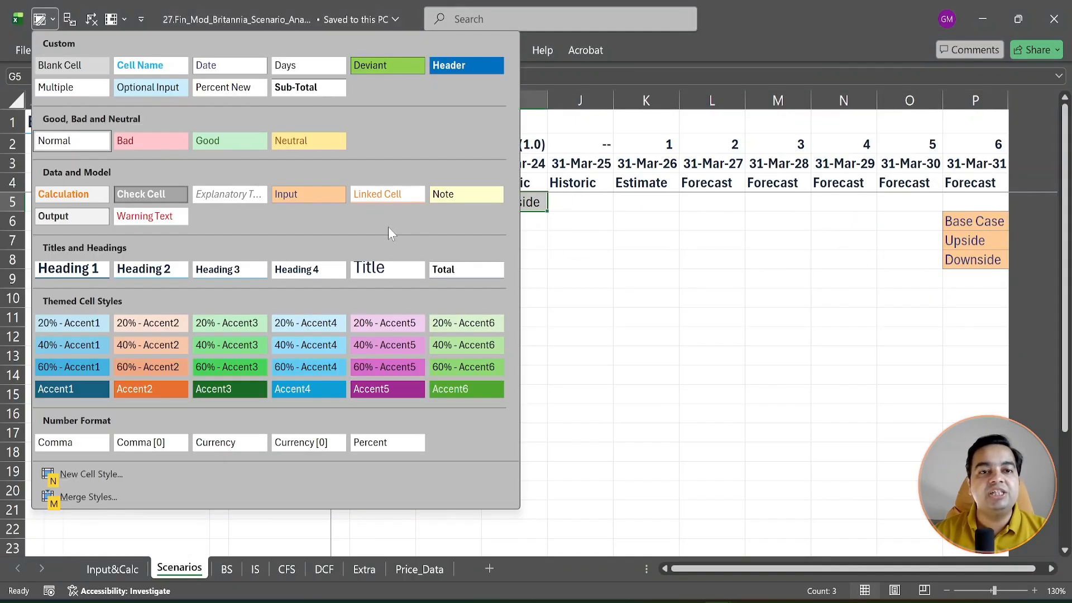
pyautogui.click(310, 273)
# Draw a list box form control in the blank header area of A2:C4 on the Scenarios sheet
pyautogui.click(383, 221)
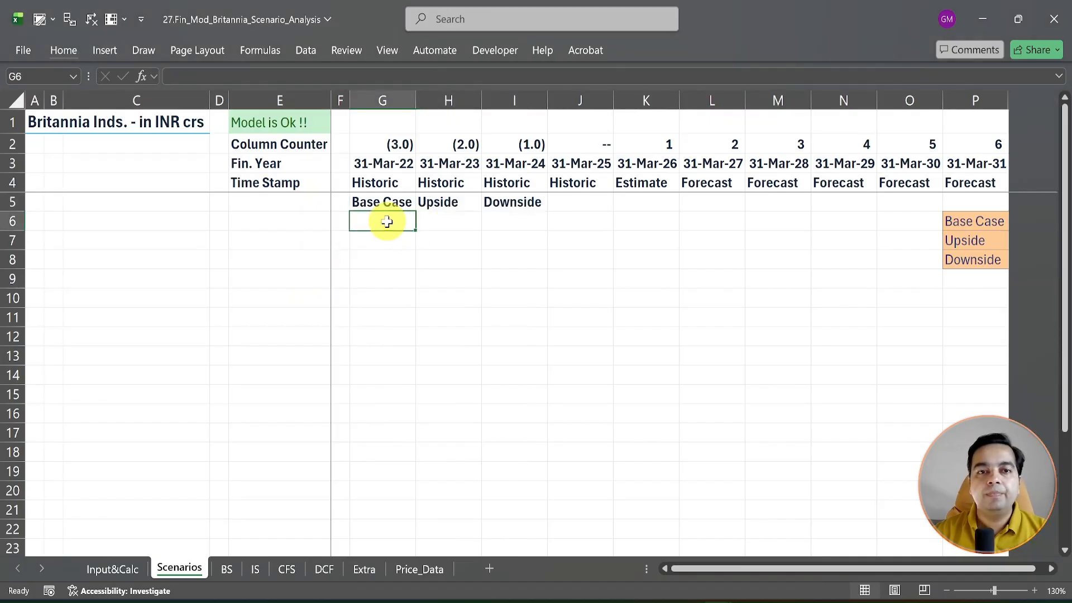
pyautogui.click(488, 56)
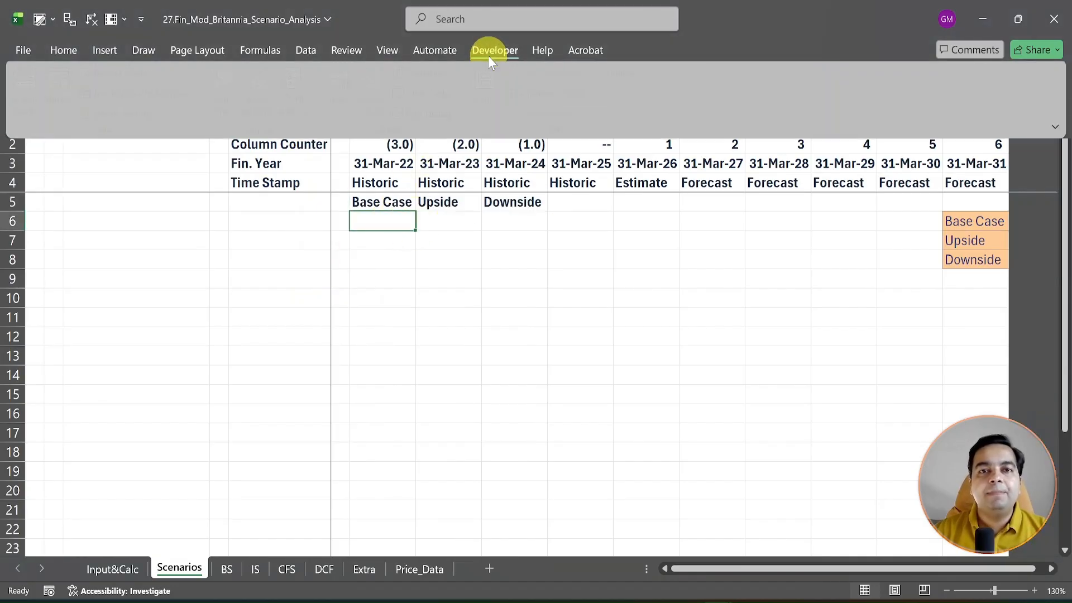
pyautogui.click(347, 113)
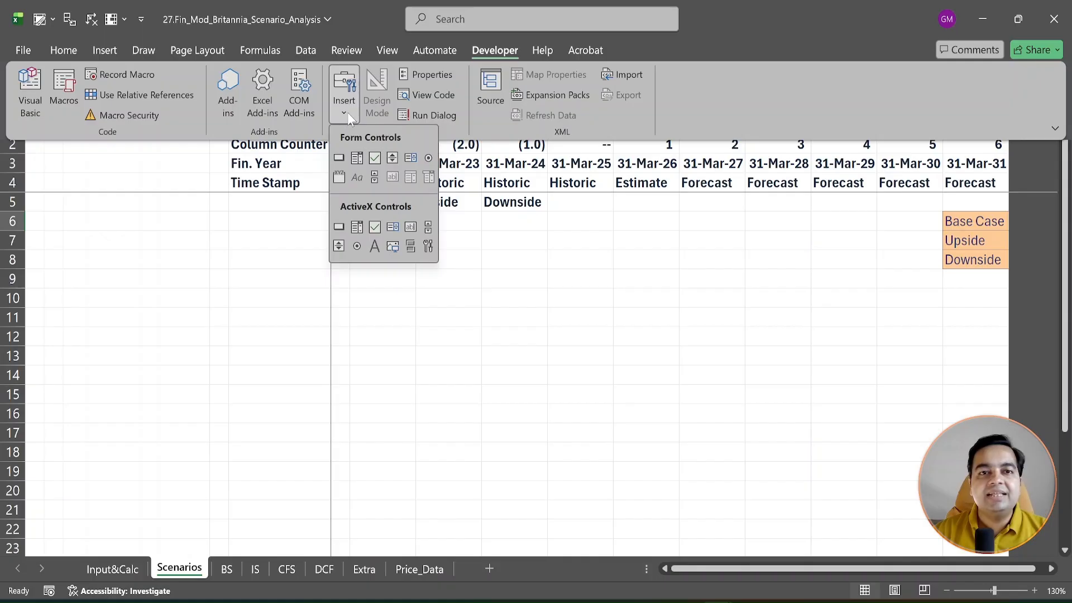
pyautogui.click(410, 159)
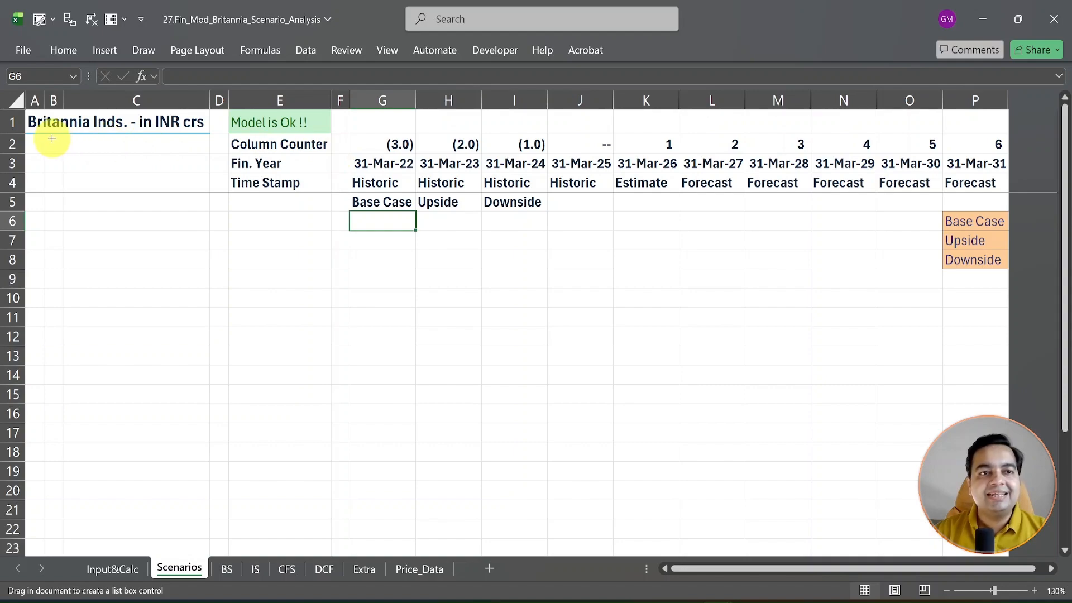
pyautogui.moveTo(49, 138); pyautogui.dragTo(197, 186)
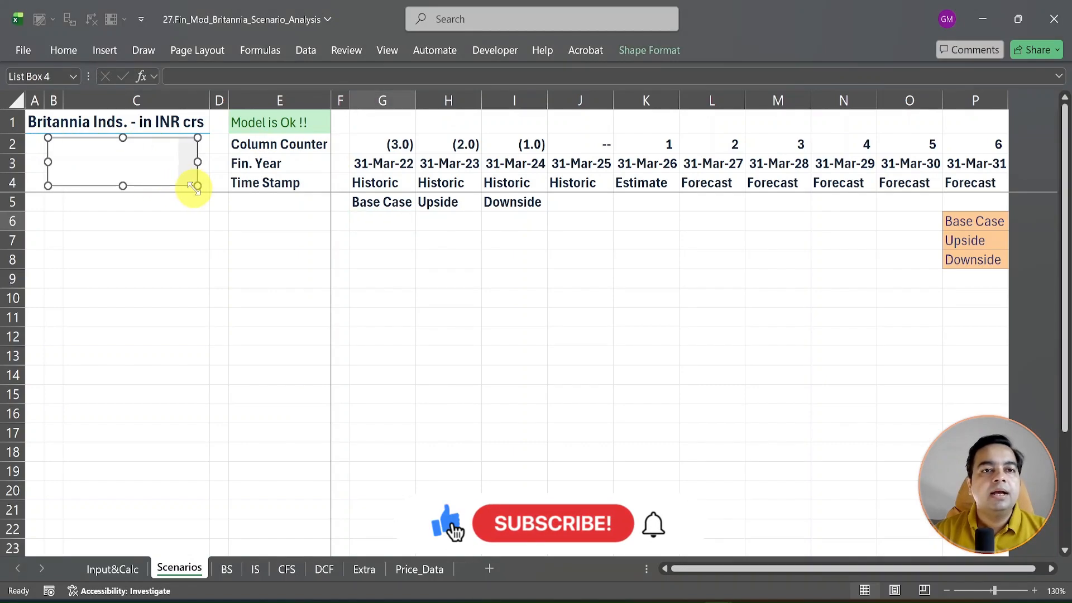
# Set the list box's input range to the scenario names in Scenarios!$P$6:$P$8
pyautogui.rightClick(191, 182)
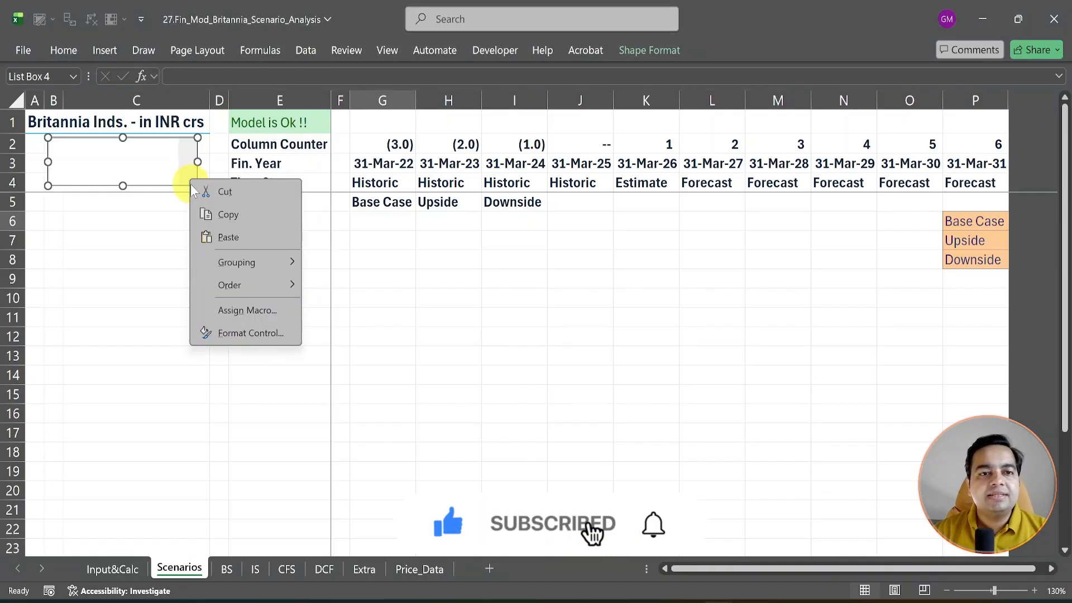
pyautogui.click(229, 335)
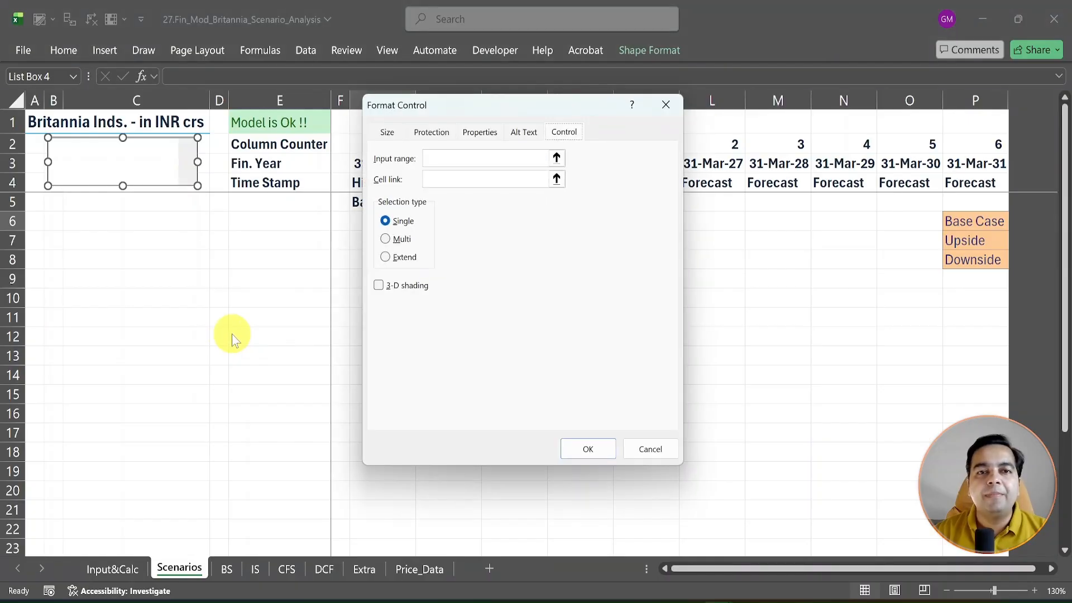
pyautogui.click(474, 158)
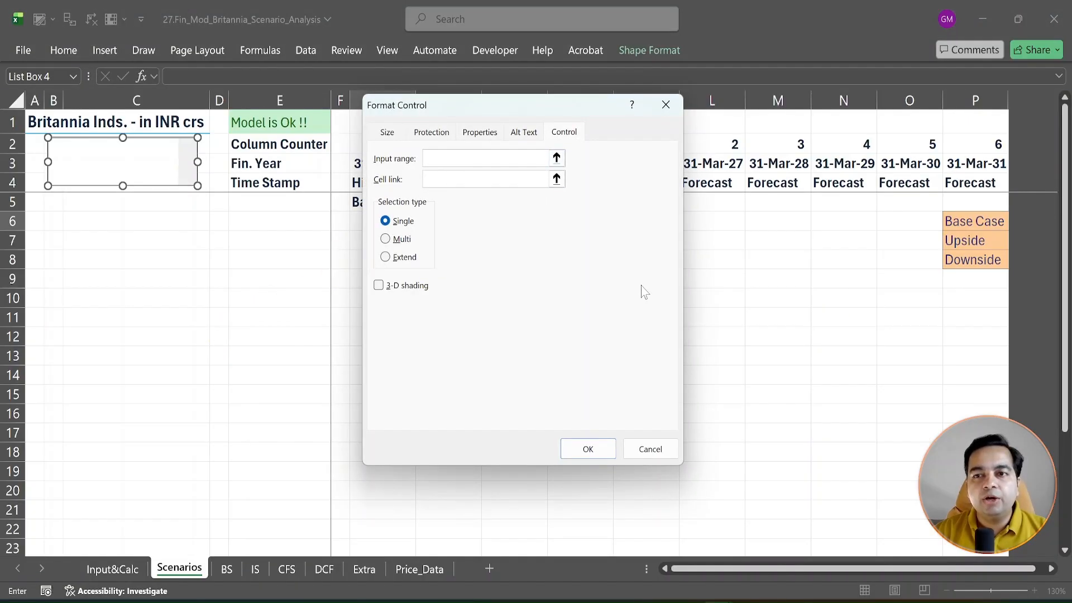
pyautogui.moveTo(969, 223); pyautogui.dragTo(973, 258)
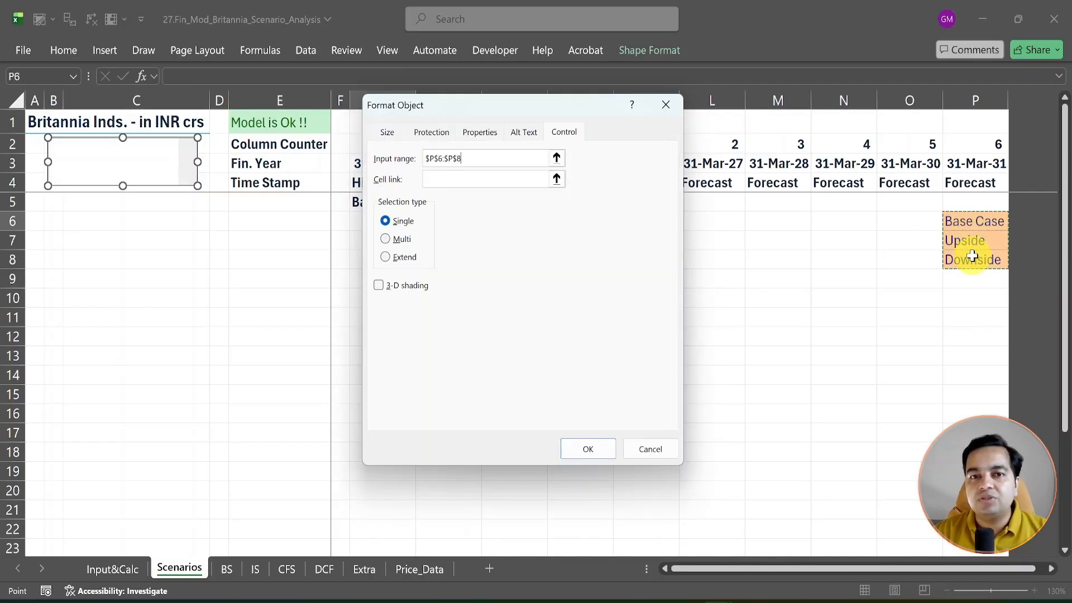
pyautogui.click(124, 569)
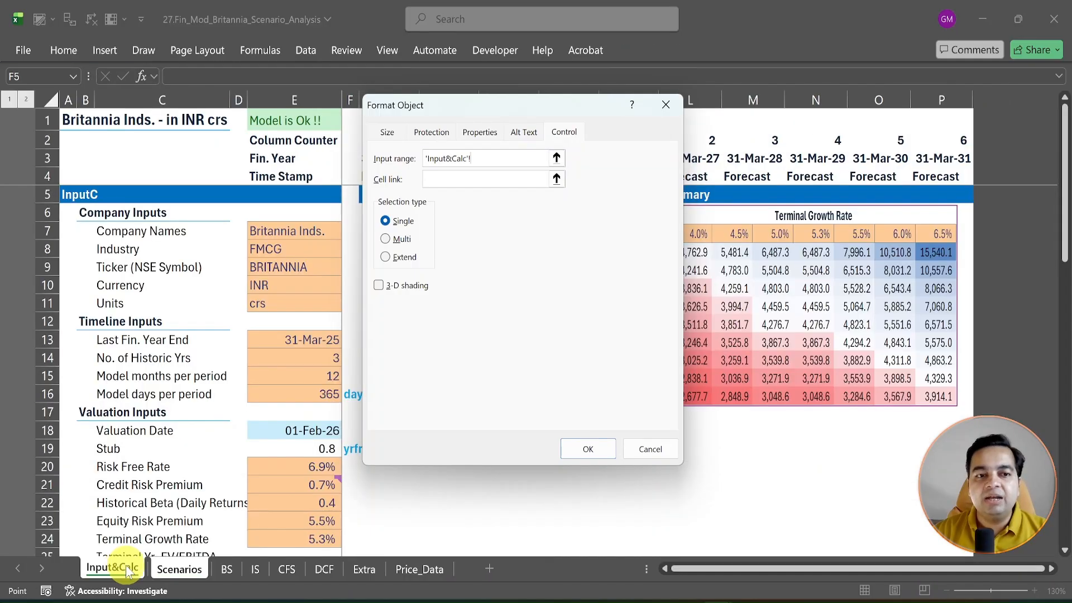
pyautogui.click(171, 569)
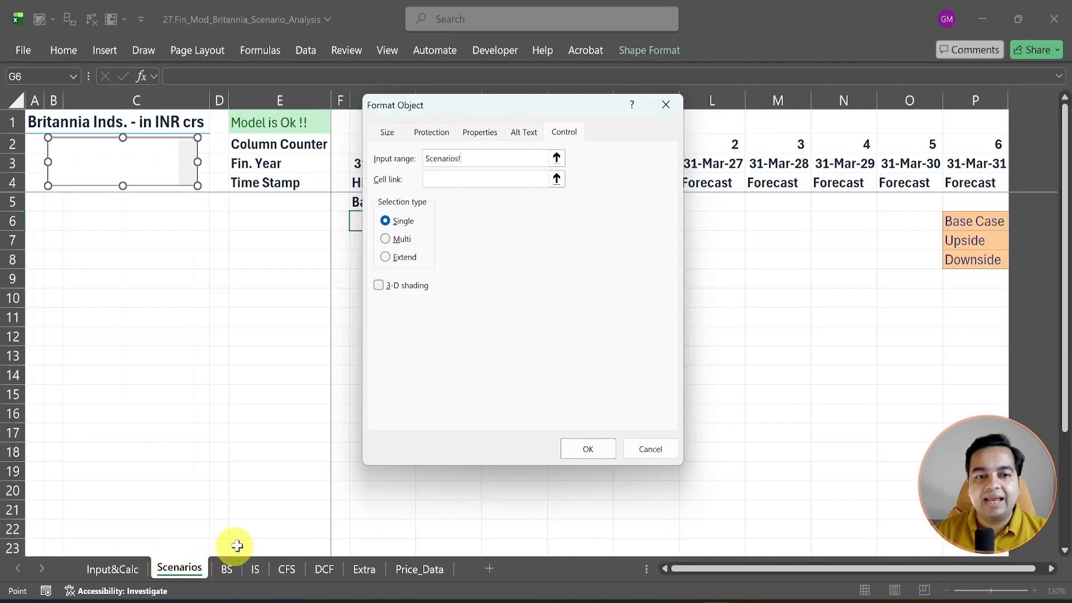
pyautogui.moveTo(958, 225); pyautogui.dragTo(958, 258)
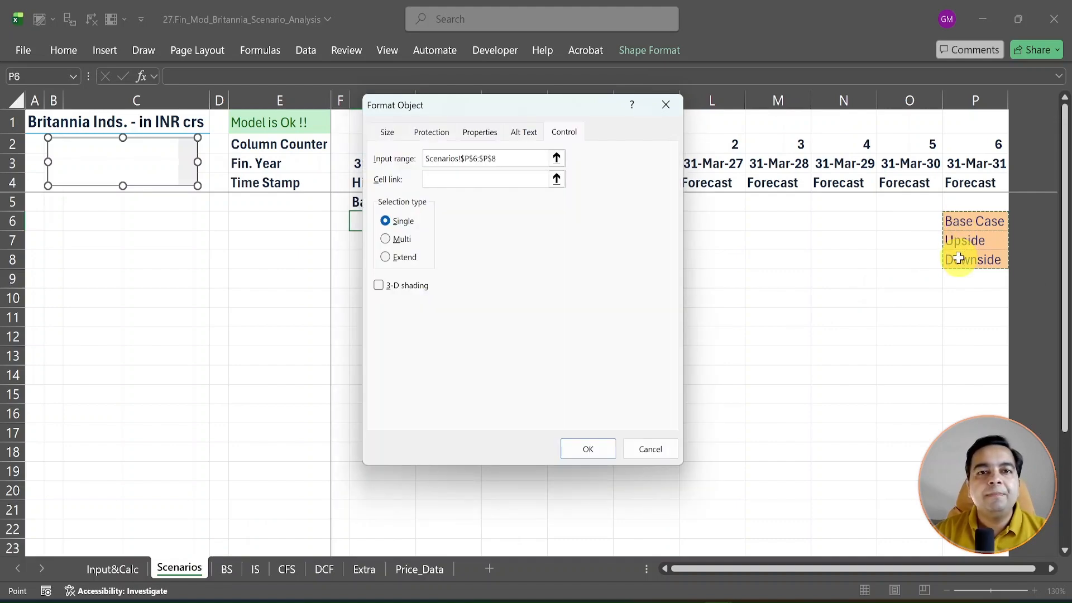
pyautogui.doubleClick(448, 158)
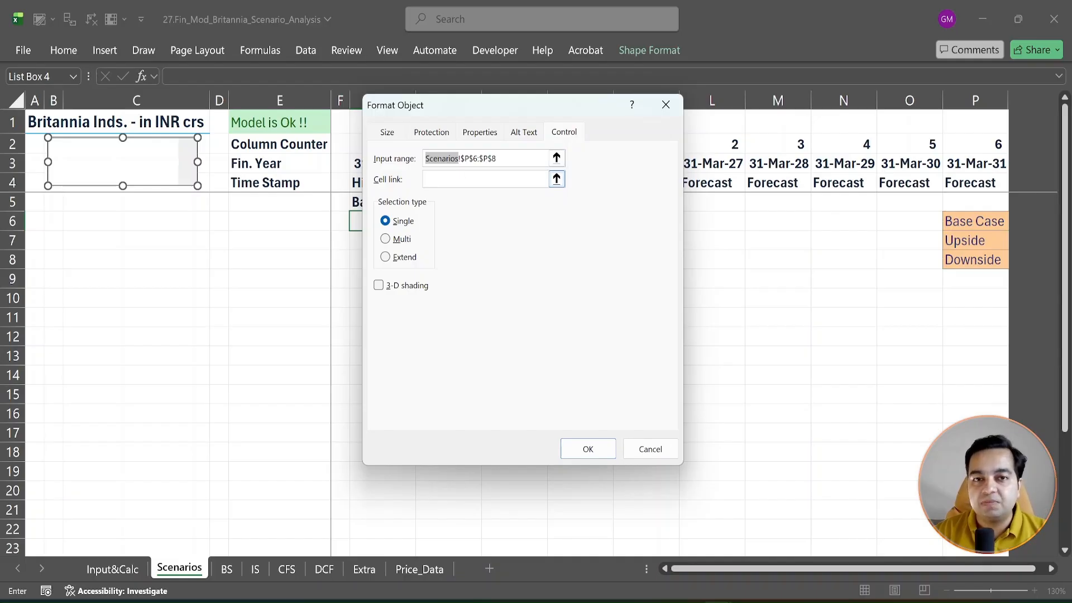
# Set the list box's cell link to Scenarios!$E$5 and apply the control settings
pyautogui.click(465, 181)
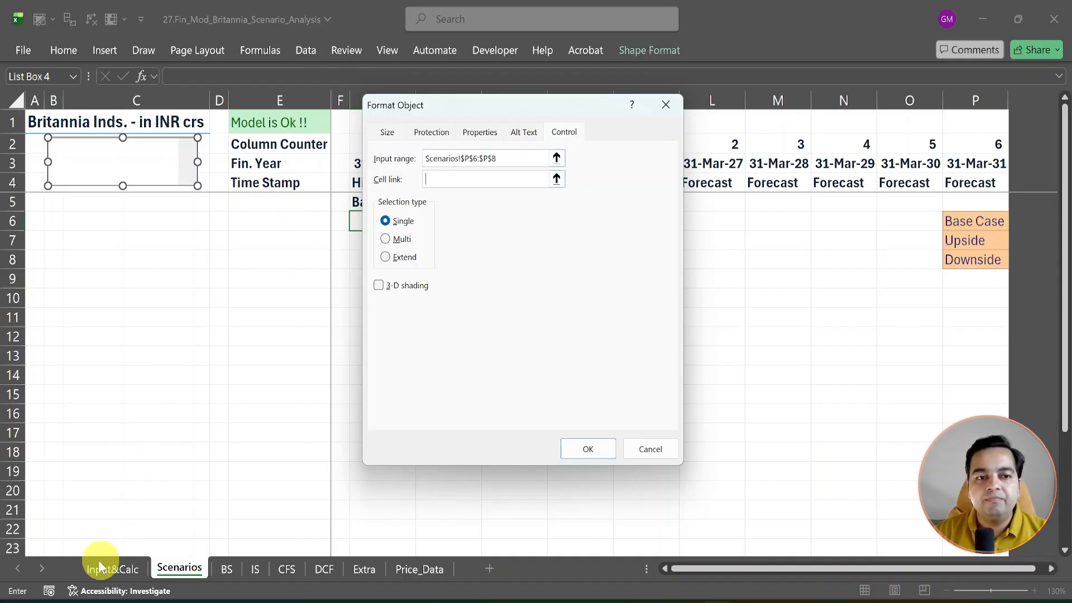
pyautogui.click(112, 568)
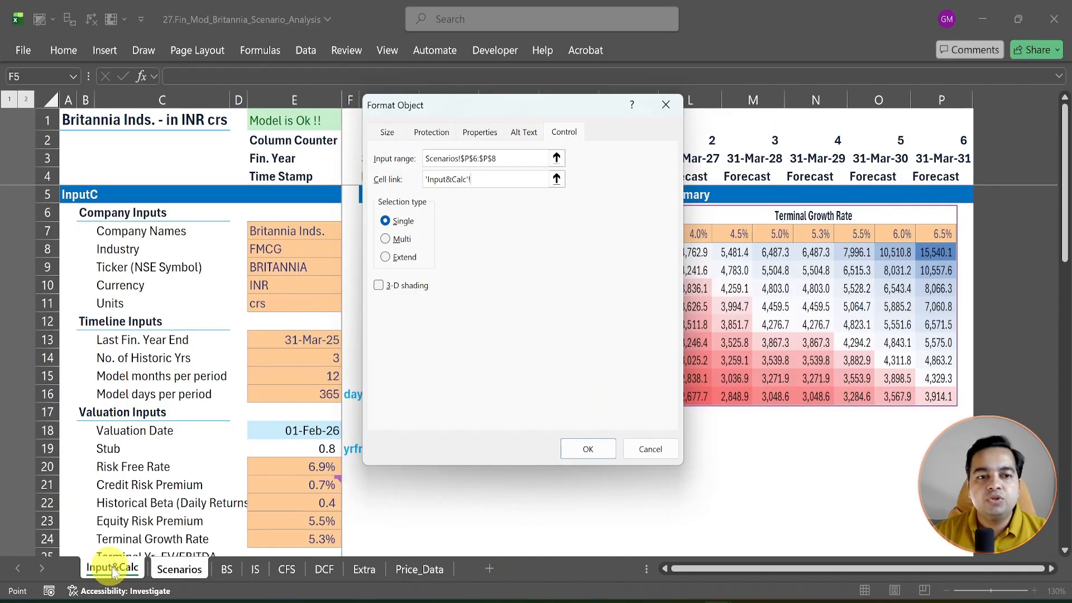
pyautogui.click(179, 568)
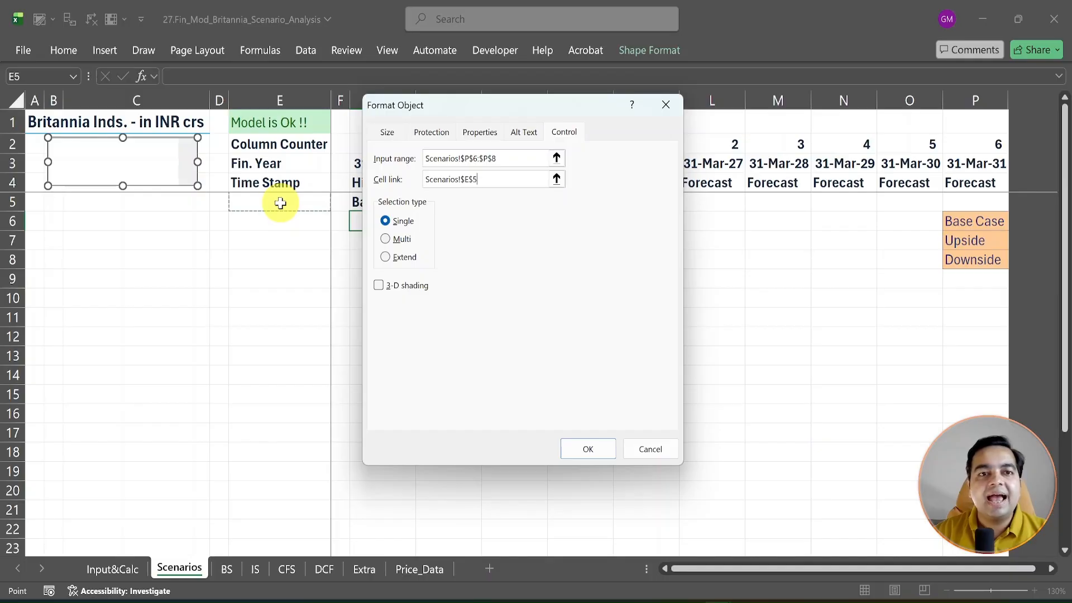
pyautogui.click(588, 449)
pyautogui.click(410, 258)
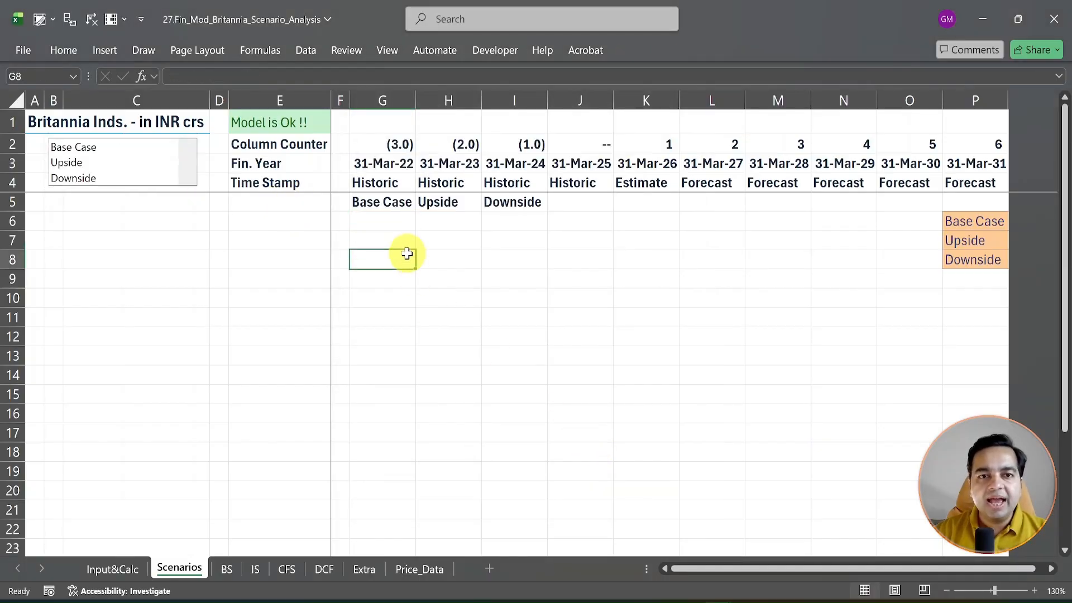
# Cycle the list box through Base Case, Upside and Downside, leaving Downside selected, and check linked cell E5 against the headings in G5:I5
pyautogui.click(83, 148)
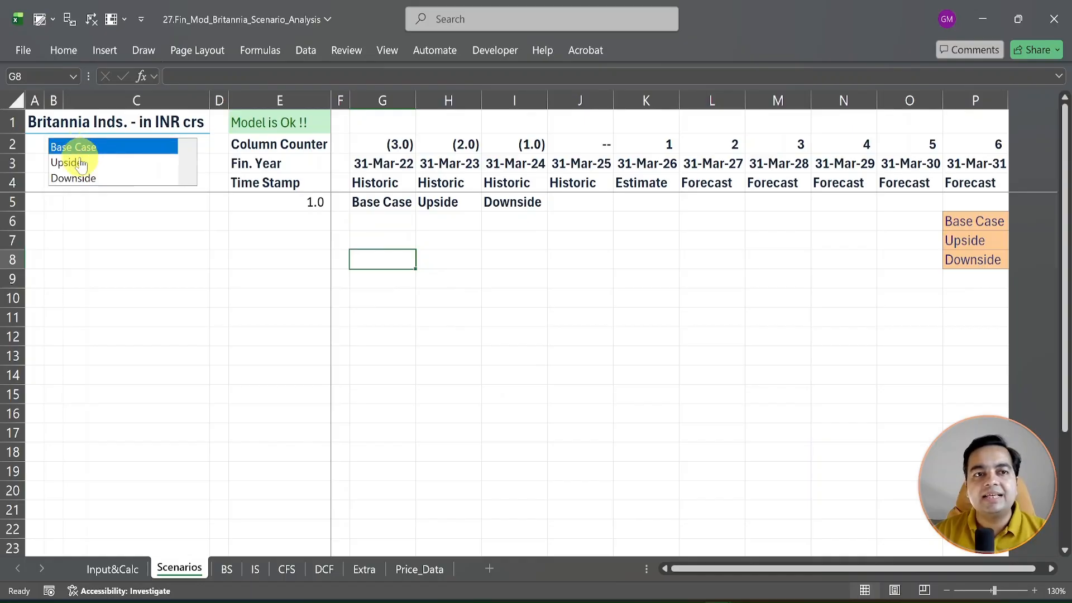
pyautogui.click(82, 162)
pyautogui.click(83, 178)
pyautogui.click(85, 149)
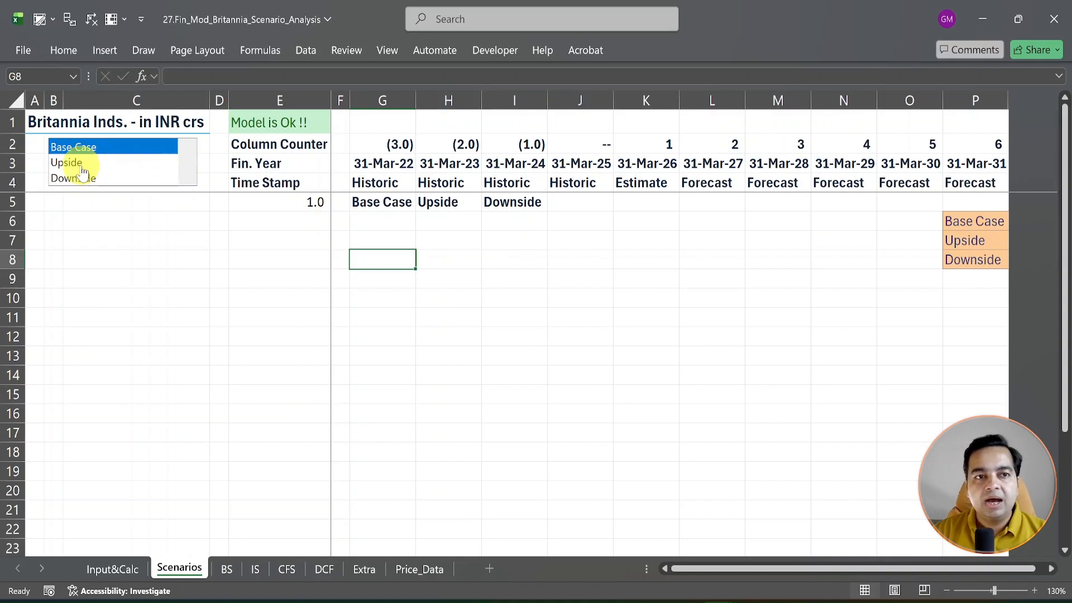
pyautogui.click(82, 166)
pyautogui.click(90, 181)
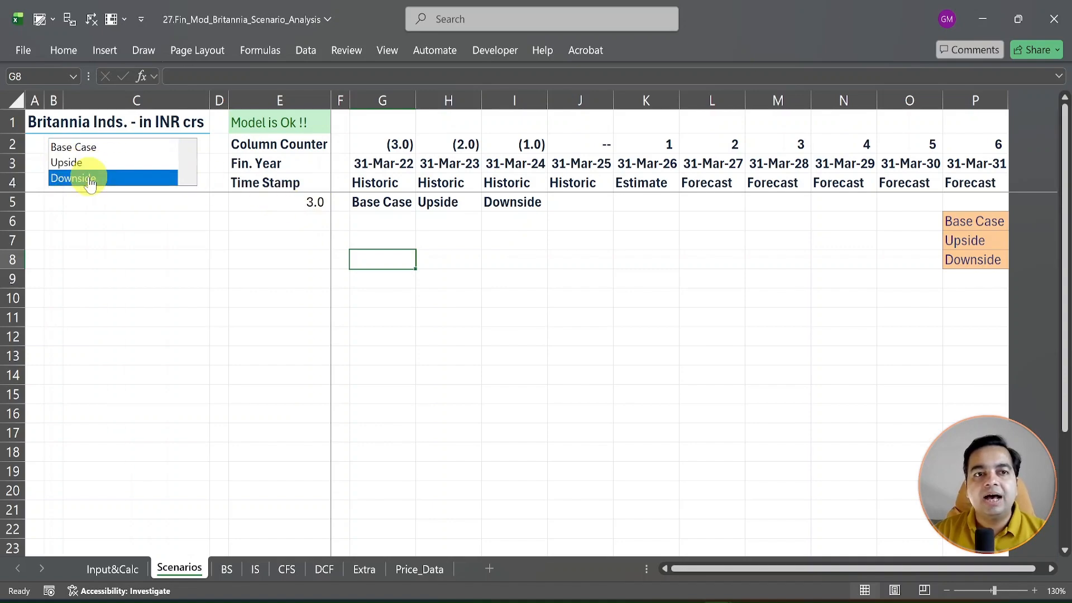
pyautogui.click(373, 201)
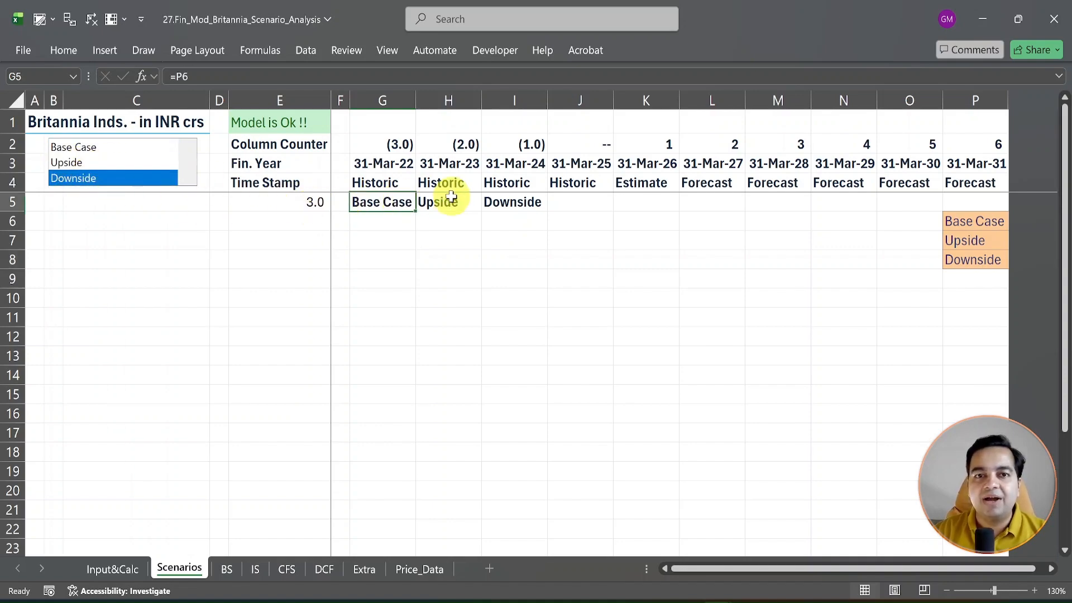
pyautogui.click(451, 198)
pyautogui.click(496, 201)
pyautogui.click(304, 202)
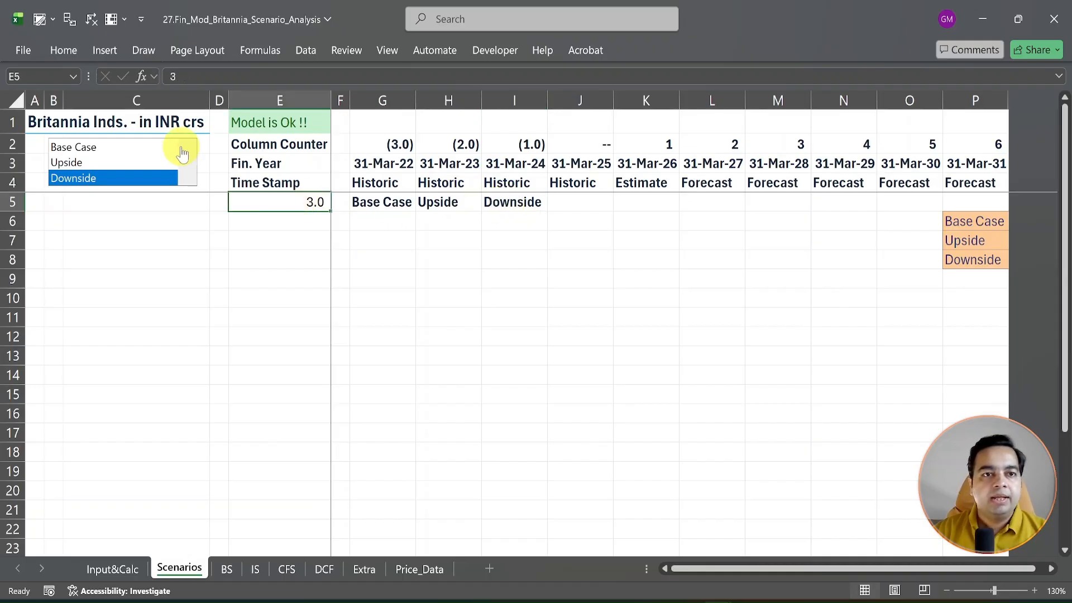
# Copy the scenario list box and paste it at B2 on the Input&Calc sheet
pyautogui.keyDown('ctrl'); pyautogui.click(182, 153); pyautogui.keyUp('ctrl')
pyautogui.rightClick(182, 153)
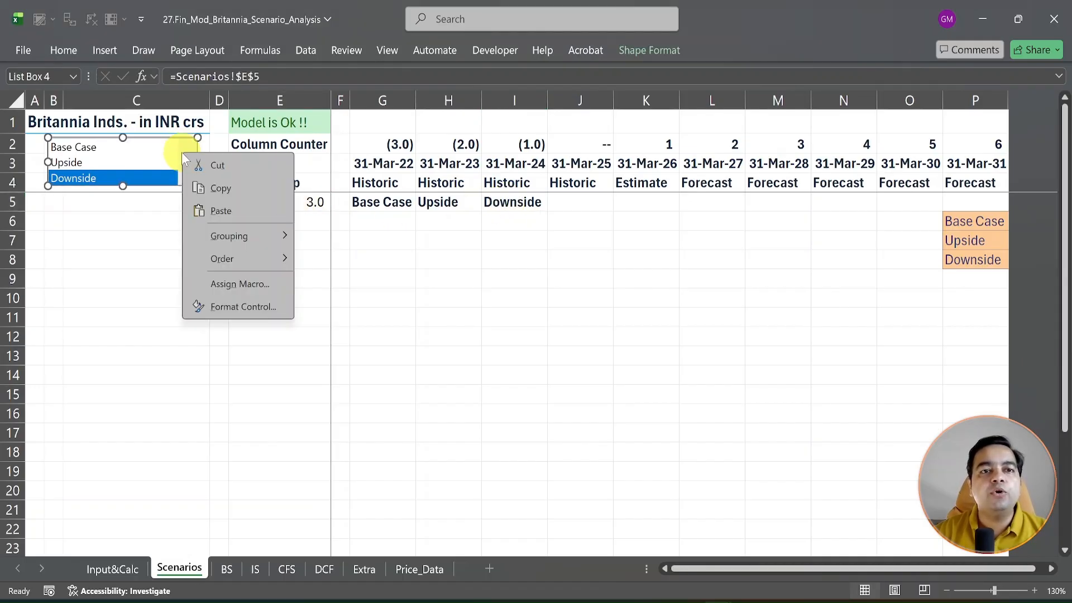
pyautogui.click(210, 186)
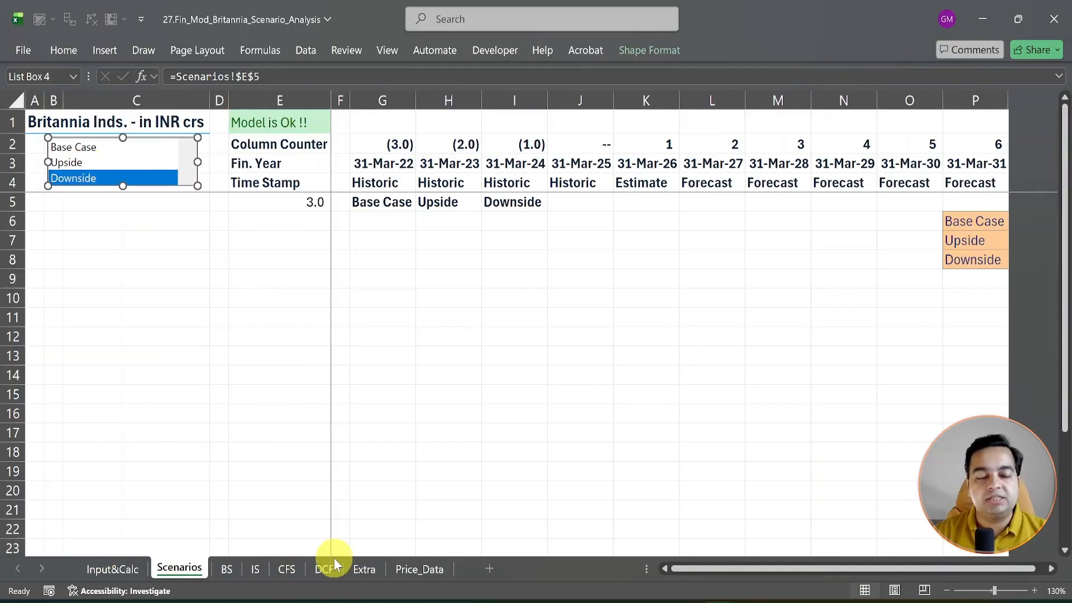
pyautogui.click(126, 569)
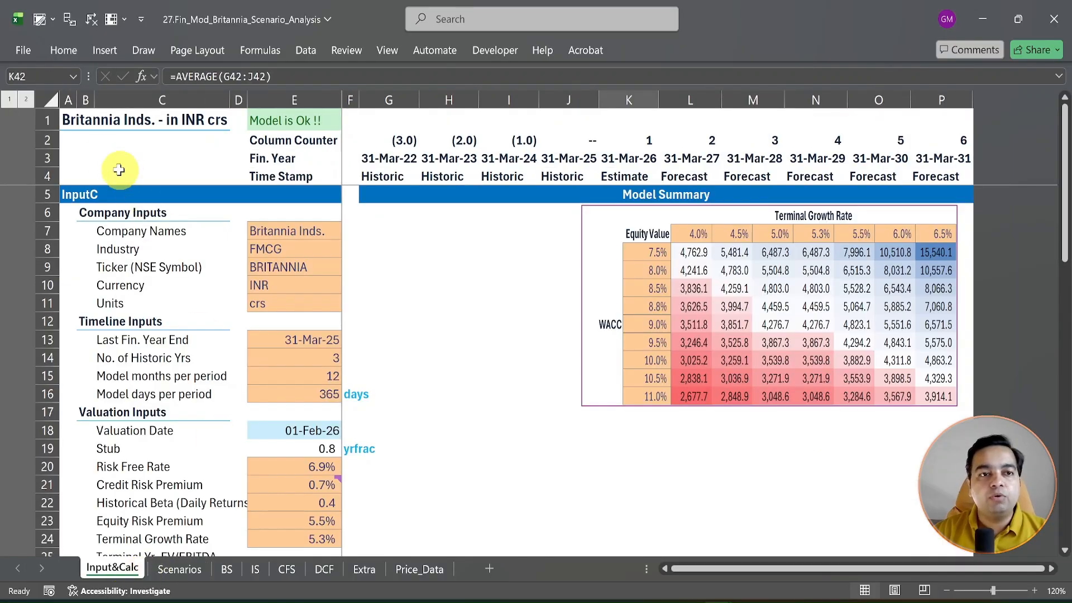
pyautogui.click(84, 140)
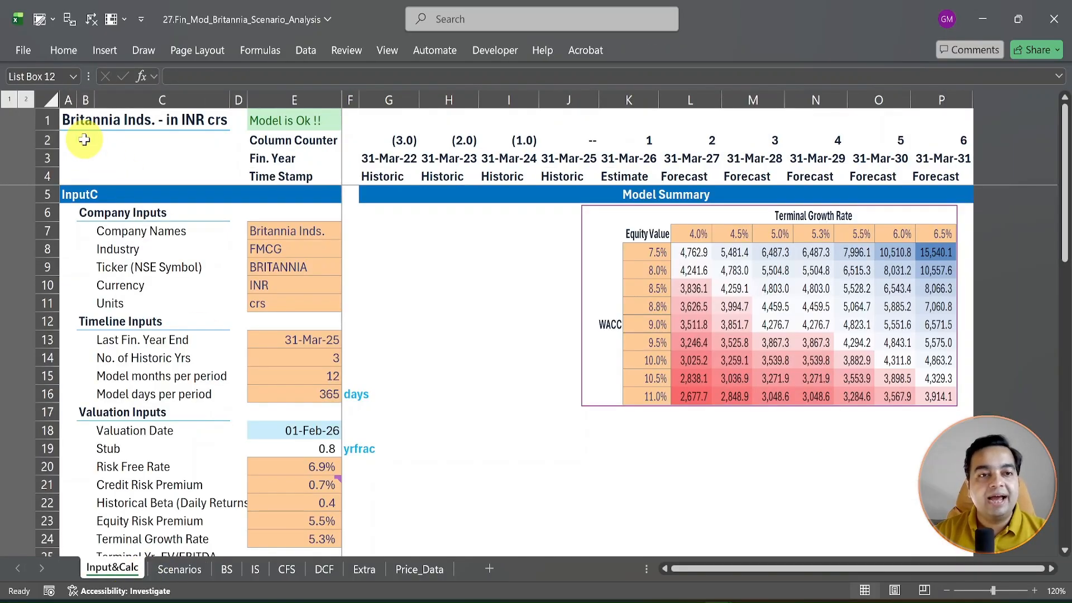
pyautogui.hotkey('ctrl', 'v')
# Paste the scenario list box at B2 on the BS and IS sheets
pyautogui.click(227, 568)
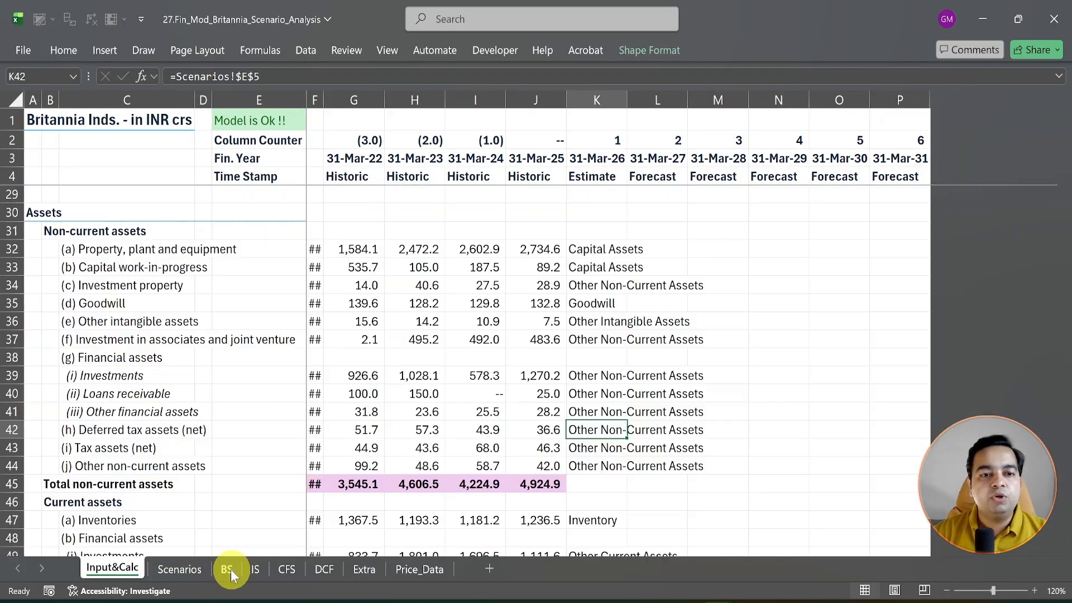
pyautogui.click(49, 140)
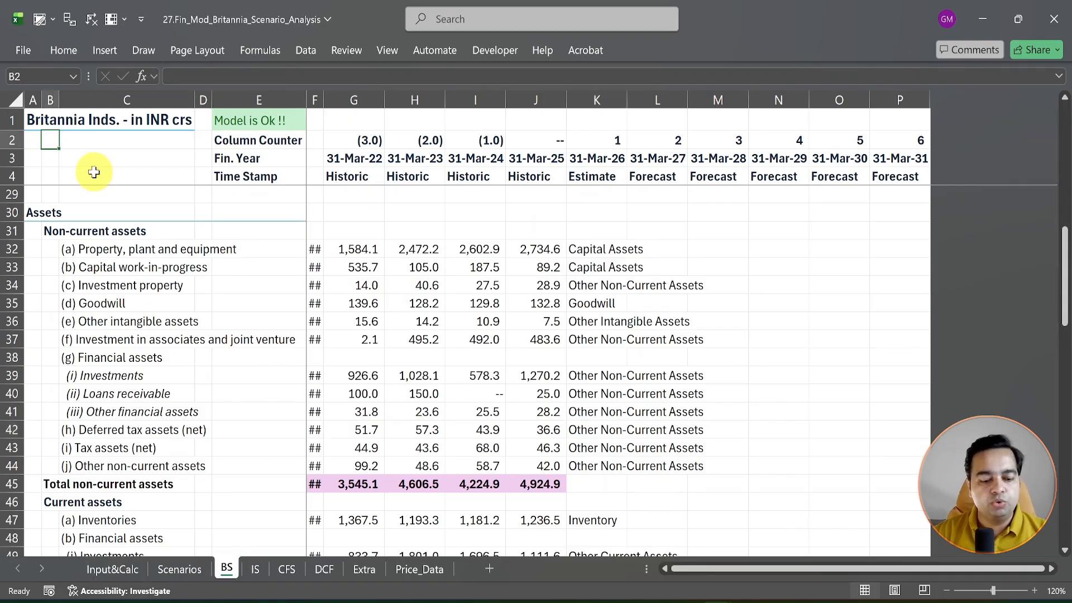
pyautogui.hotkey('ctrl', 'v')
pyautogui.click(256, 569)
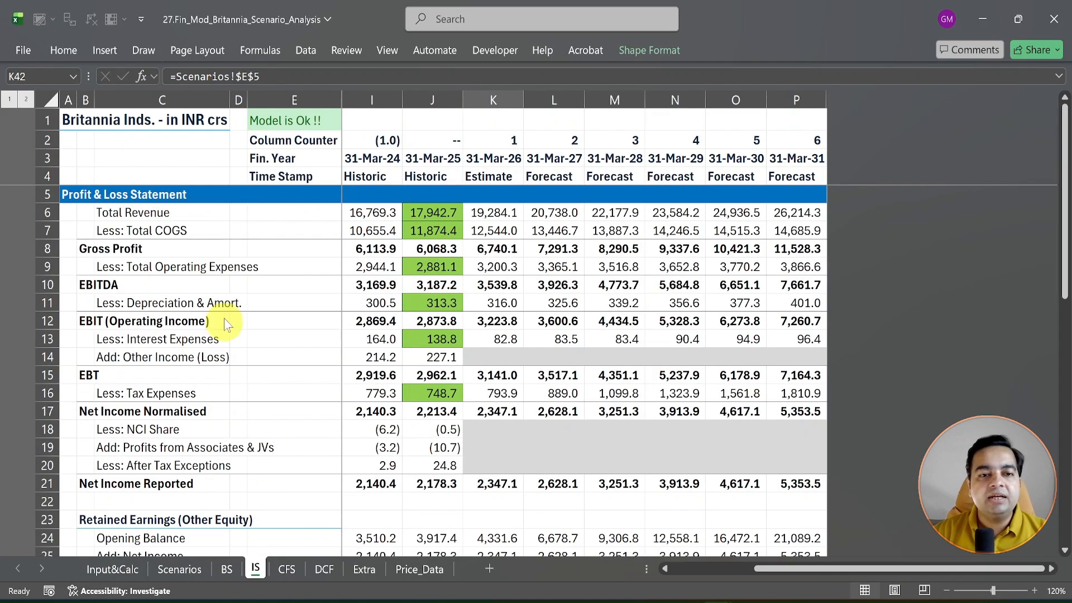
pyautogui.click(83, 141)
pyautogui.hotkey('ctrl', 'v')
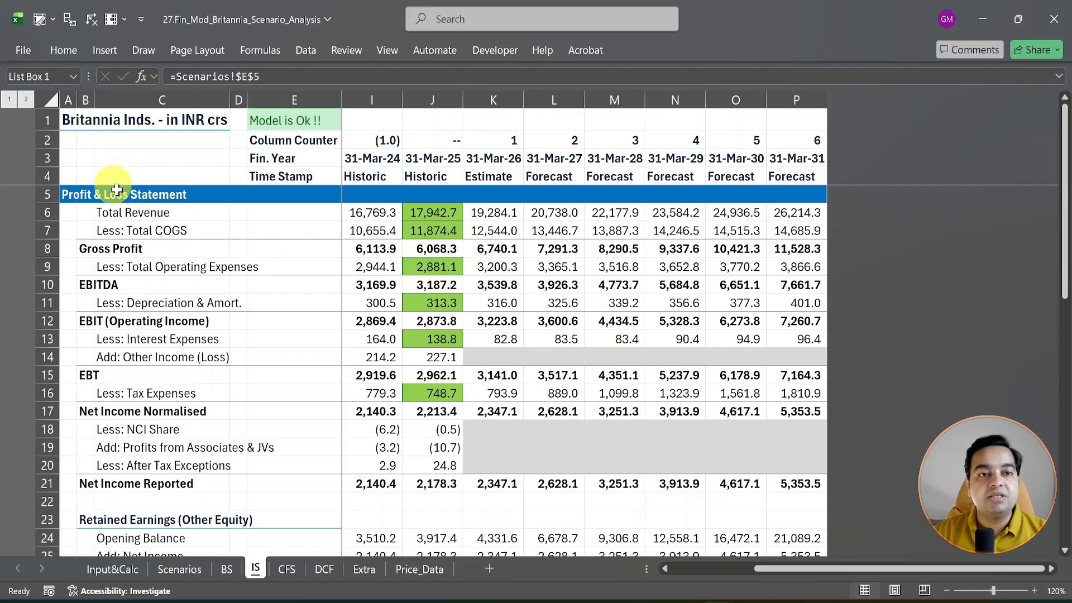
# Paste the scenario list box beneath the company title on the CFS and DCF sheets
pyautogui.click(295, 570)
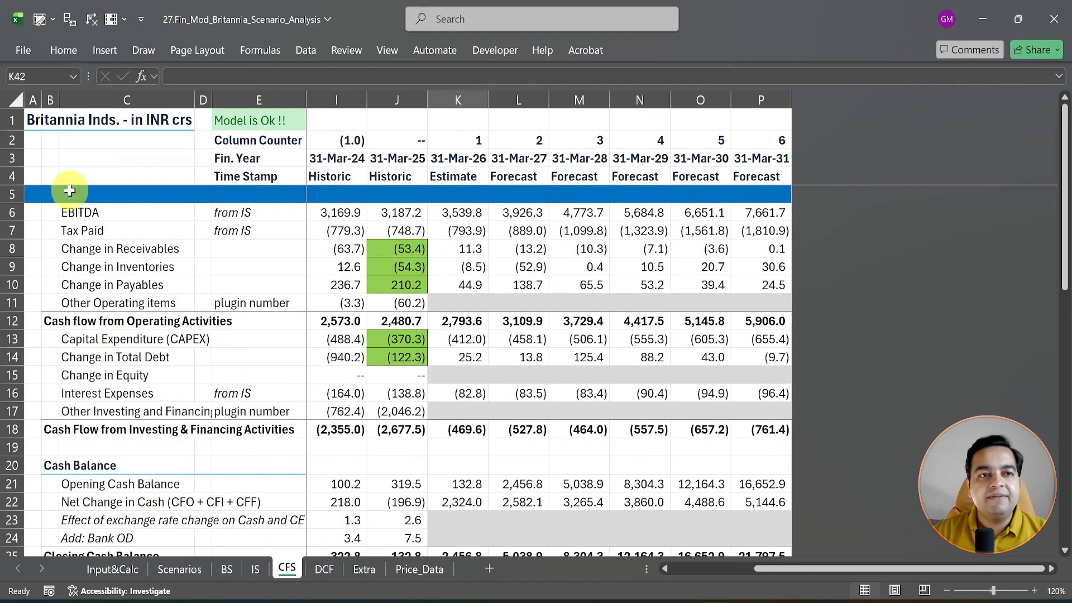
pyautogui.click(74, 171)
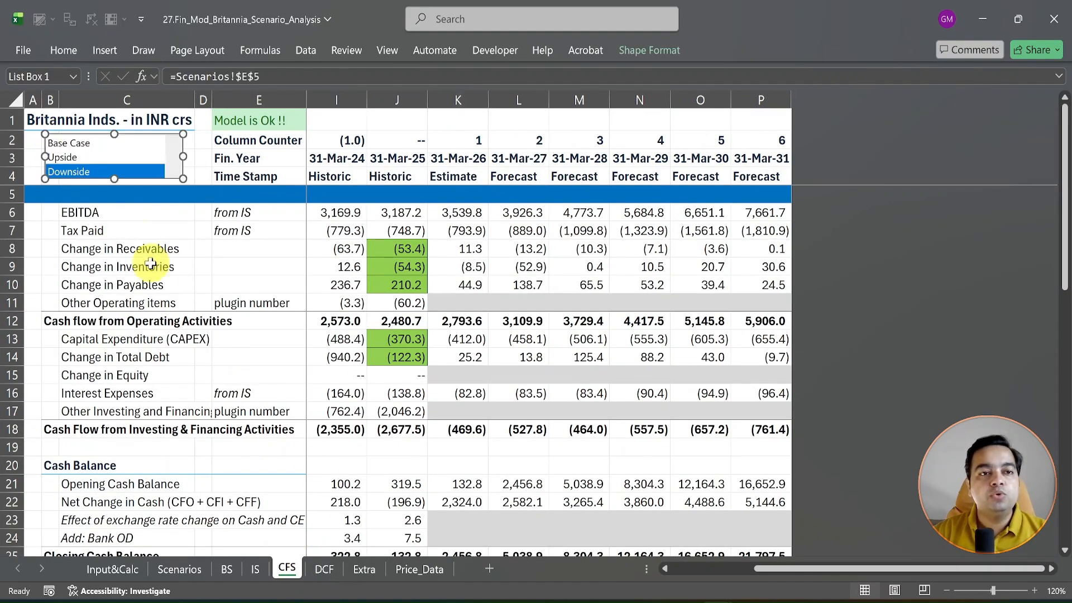
pyautogui.click(324, 568)
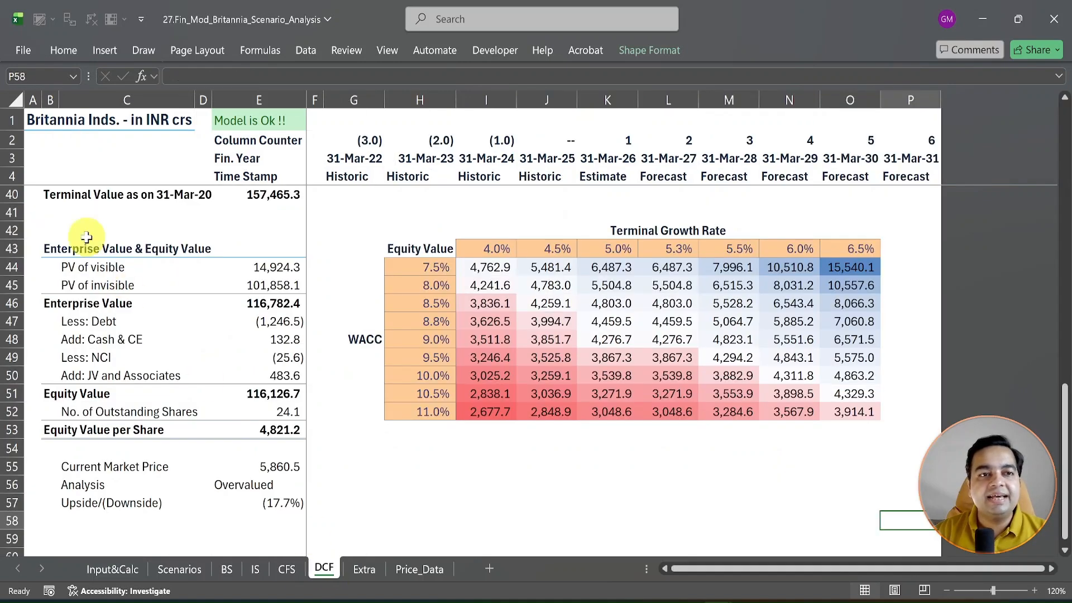
pyautogui.click(49, 139)
pyautogui.hotkey('ctrl', 'v')
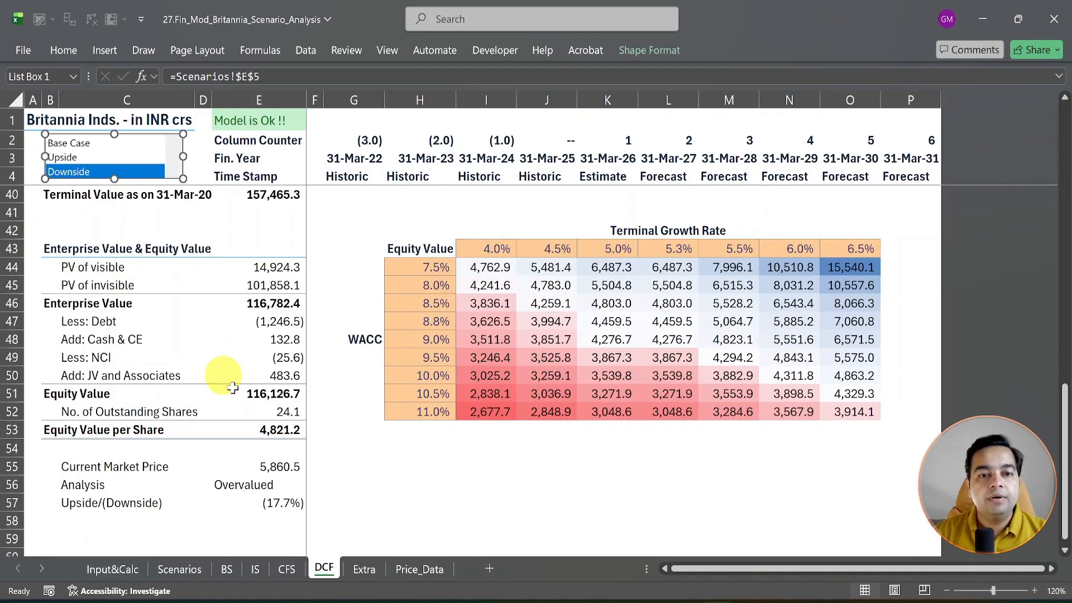
# Paste the scenario list box beneath the company title on the Extra sheet
pyautogui.click(363, 568)
pyautogui.click(64, 151)
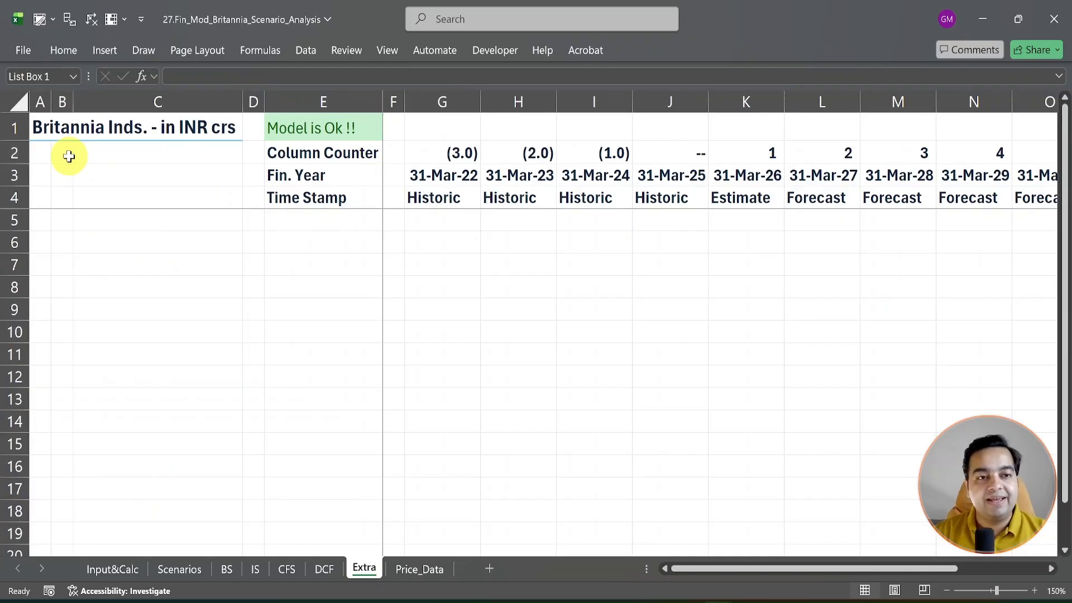
pyautogui.hotkey('ctrl', 'v')
# Set the active scenario to Base Case with the list box on the Scenarios sheet
pyautogui.click(180, 568)
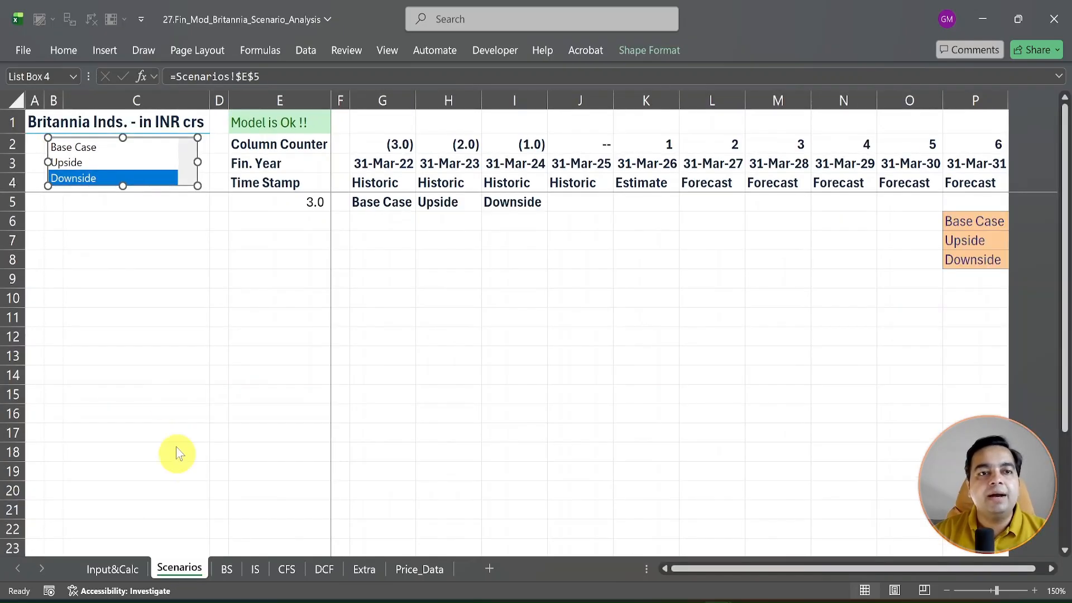
pyautogui.click(212, 261)
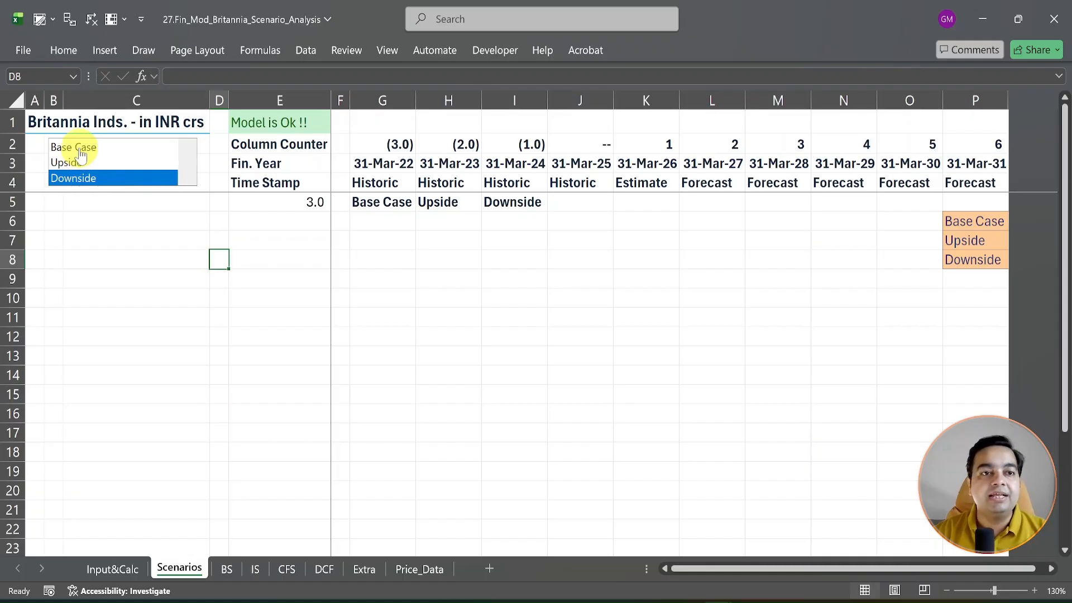
pyautogui.click(80, 149)
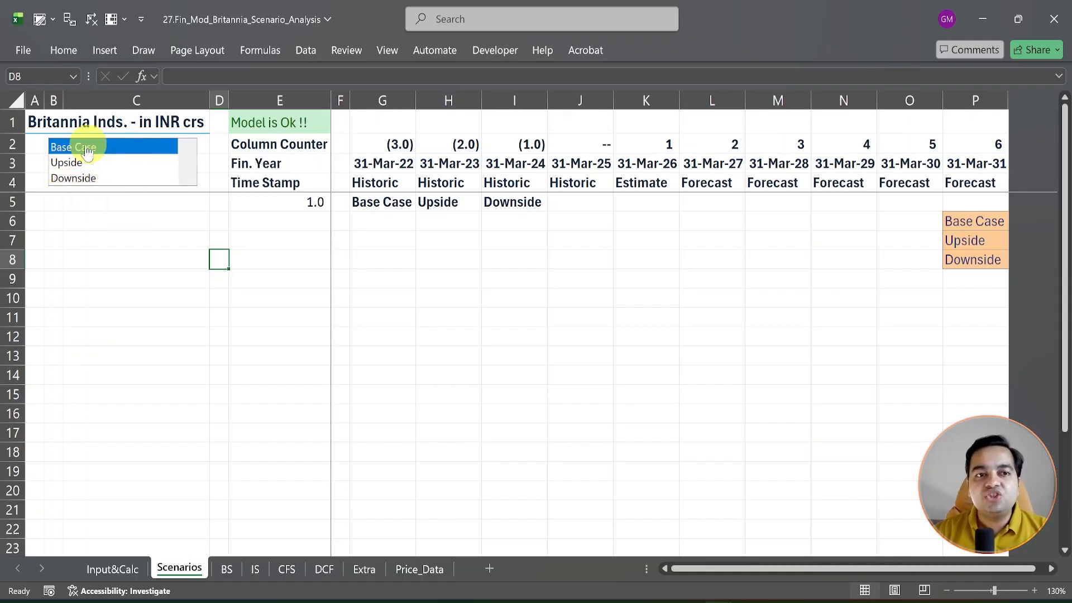
# Check the scenario shown in the list boxes on the Input&Calc, BS, IS, CFS, DCF and Extra sheets, ending back on Scenarios
pyautogui.click(113, 569)
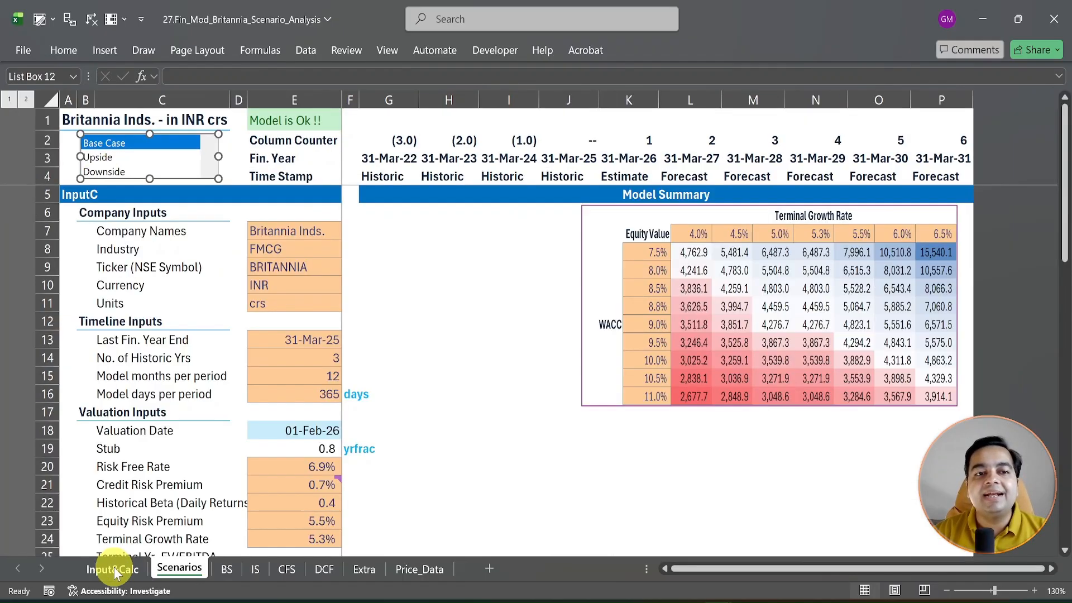
pyautogui.click(224, 569)
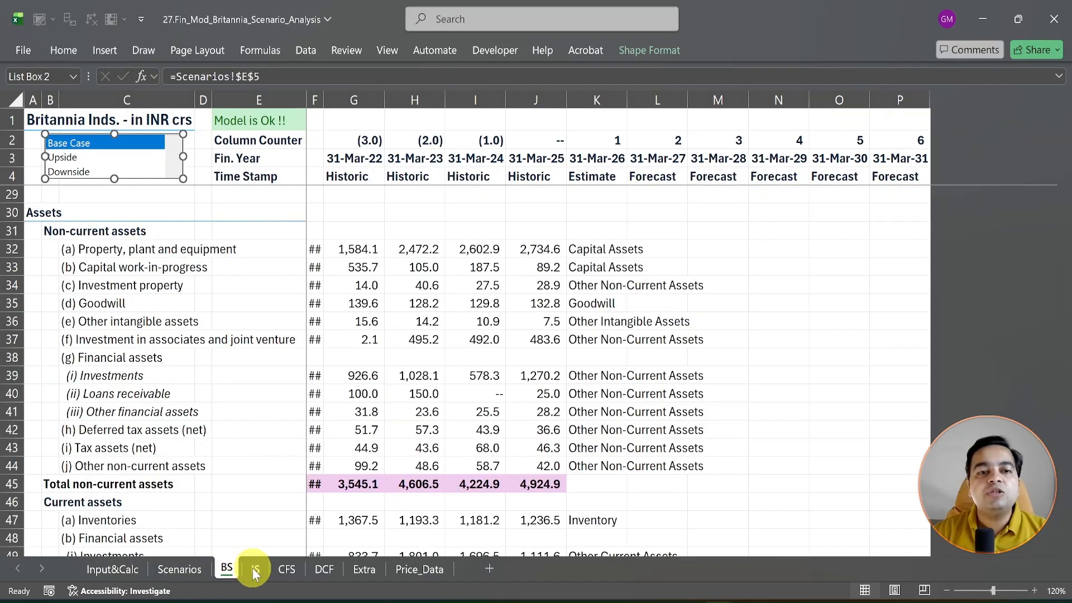
pyautogui.click(255, 569)
pyautogui.click(297, 567)
pyautogui.click(329, 569)
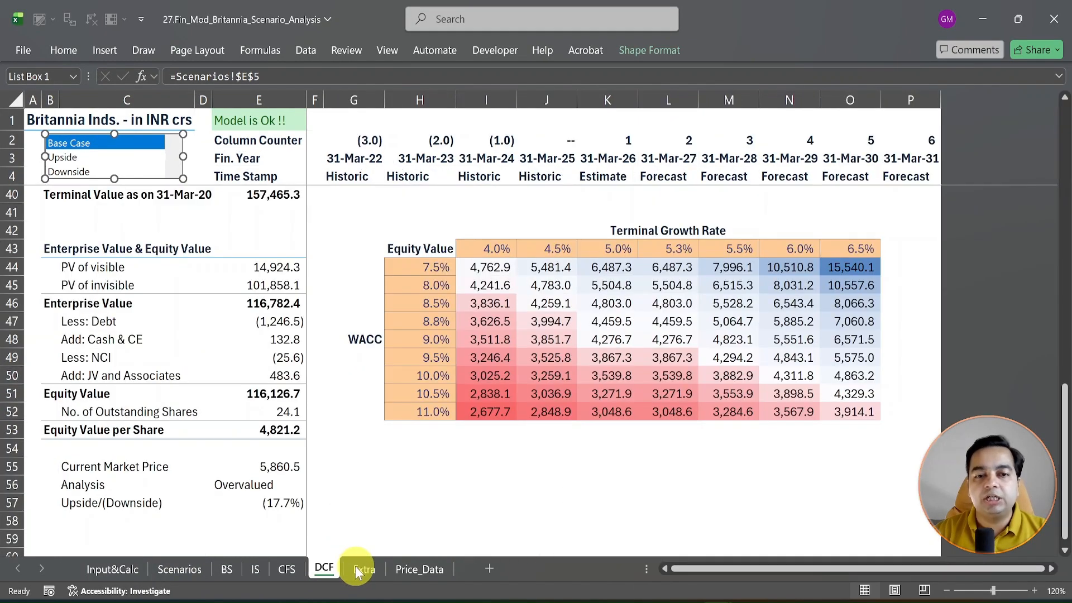
pyautogui.click(357, 569)
pyautogui.click(188, 570)
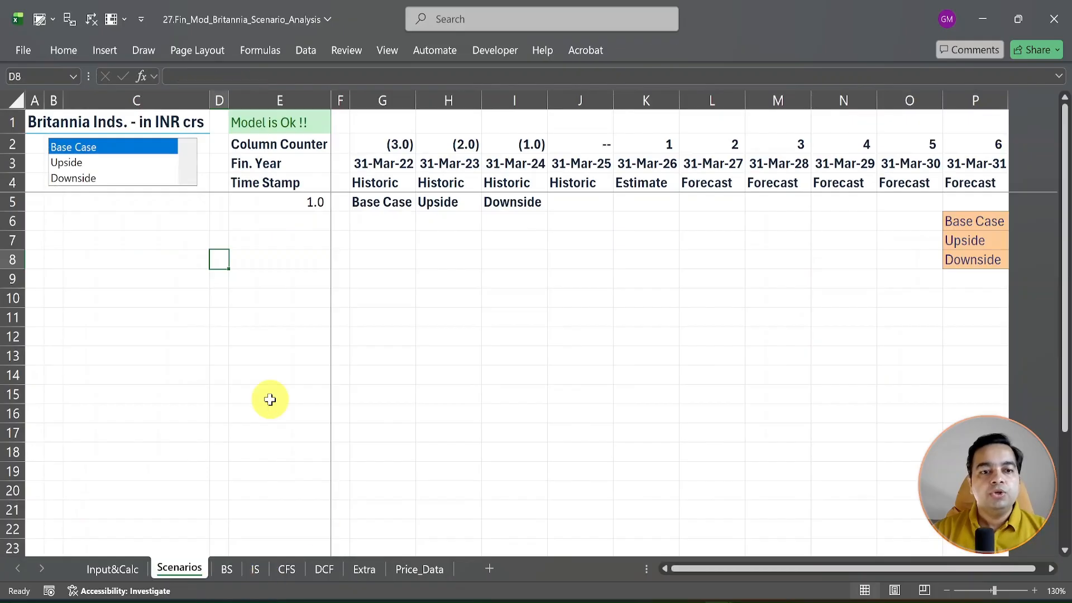
# Cycle the Scenarios list box through Upside and Downside and back to Base Case, checking linked cell E5
pyautogui.click(76, 163)
pyautogui.click(73, 178)
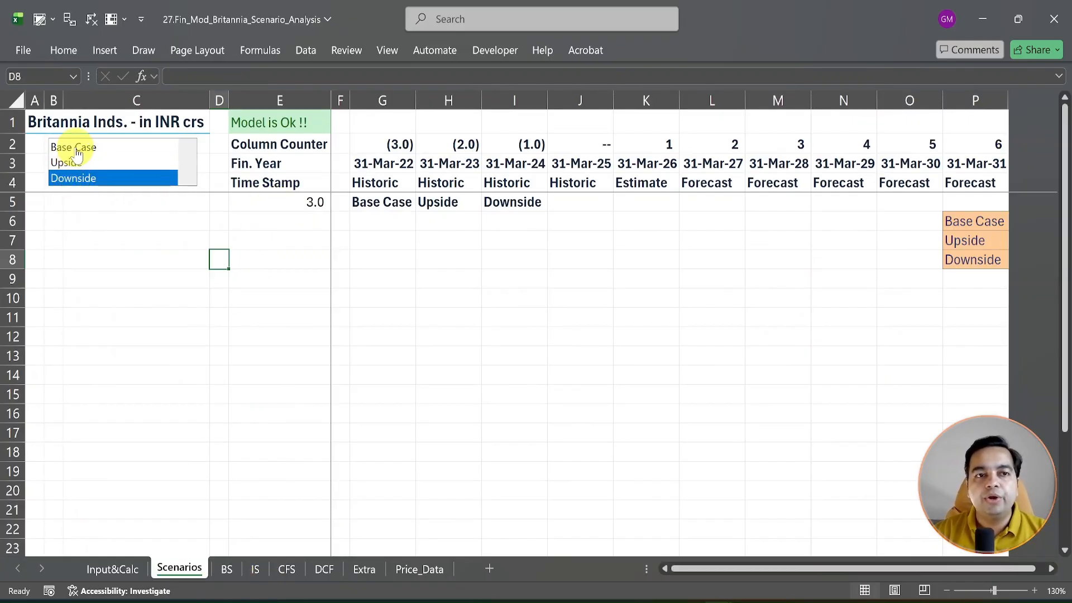
pyautogui.click(73, 147)
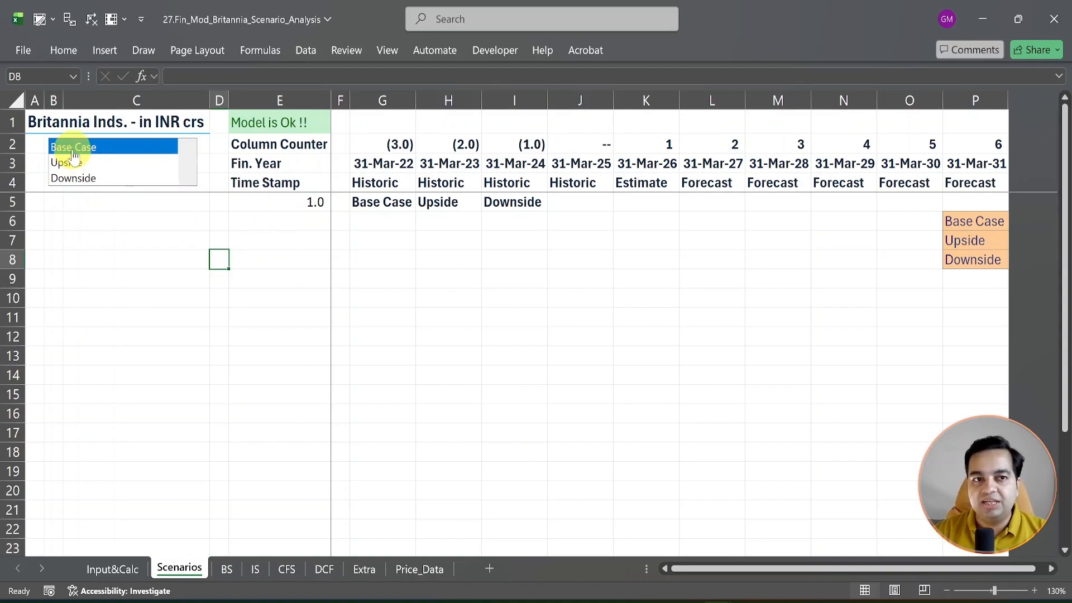
pyautogui.click(251, 221)
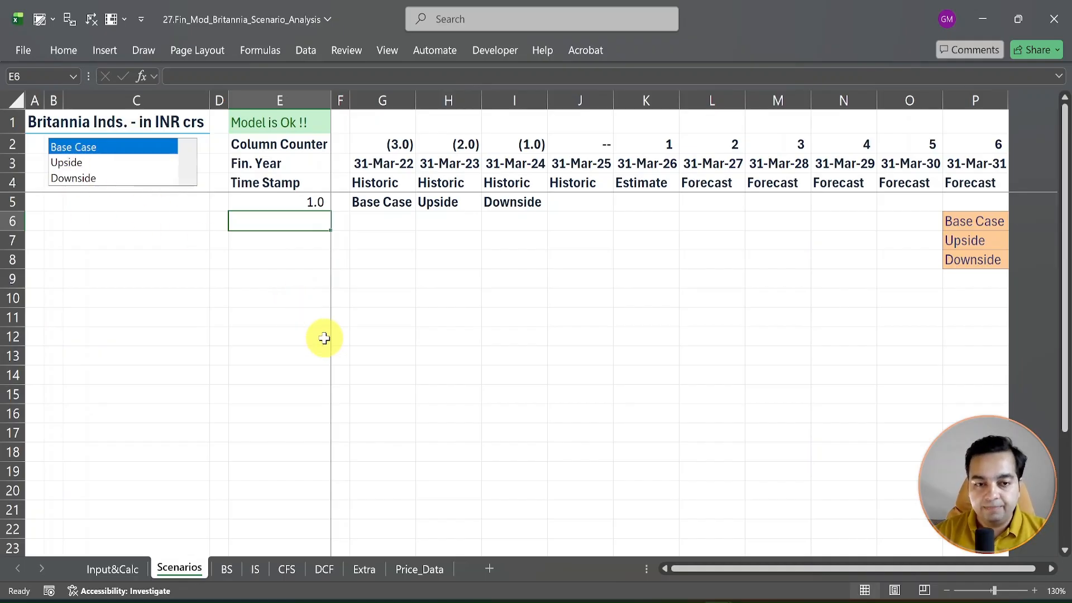
# Copy the Enterprise Value & Equity Value block B43:E53 on the DCF sheet, down to Equity Value per Share
pyautogui.click(325, 569)
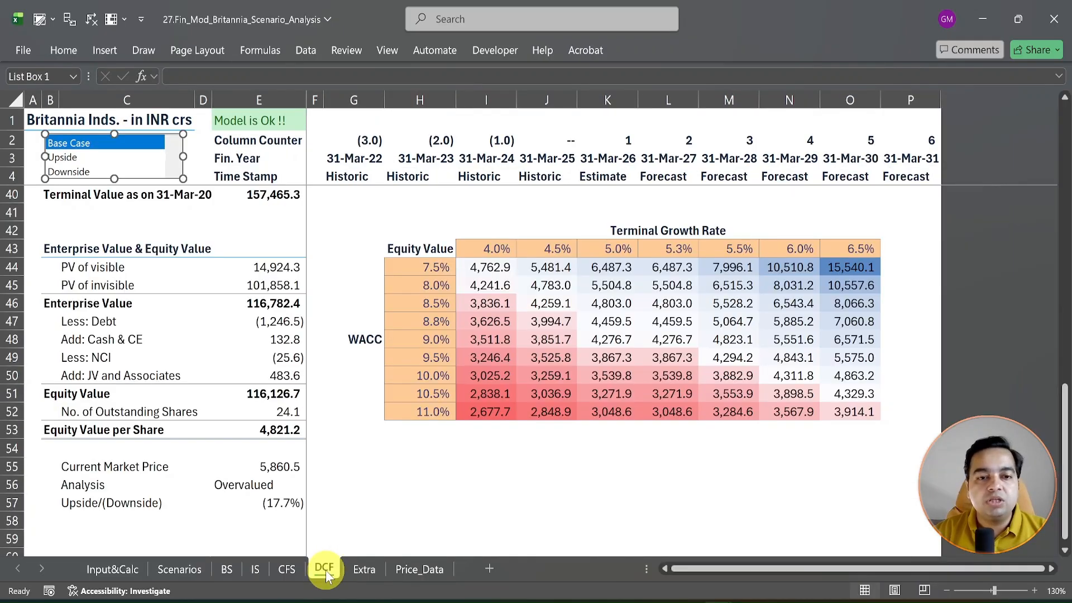
pyautogui.click(46, 249)
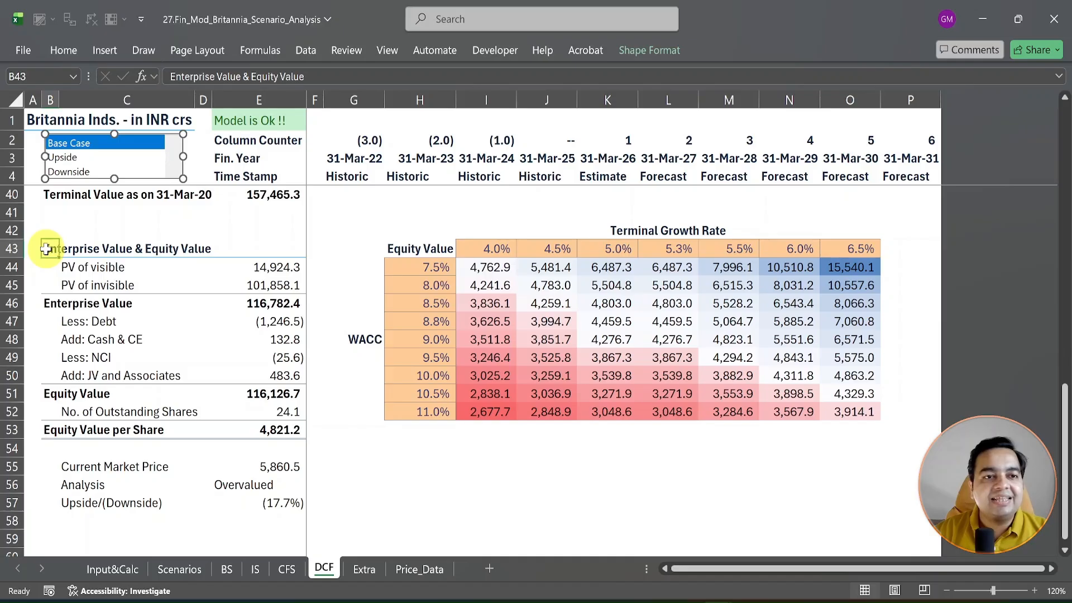
pyautogui.moveTo(52, 248); pyautogui.dragTo(275, 427)
pyautogui.hotkey('ctrl', 'c')
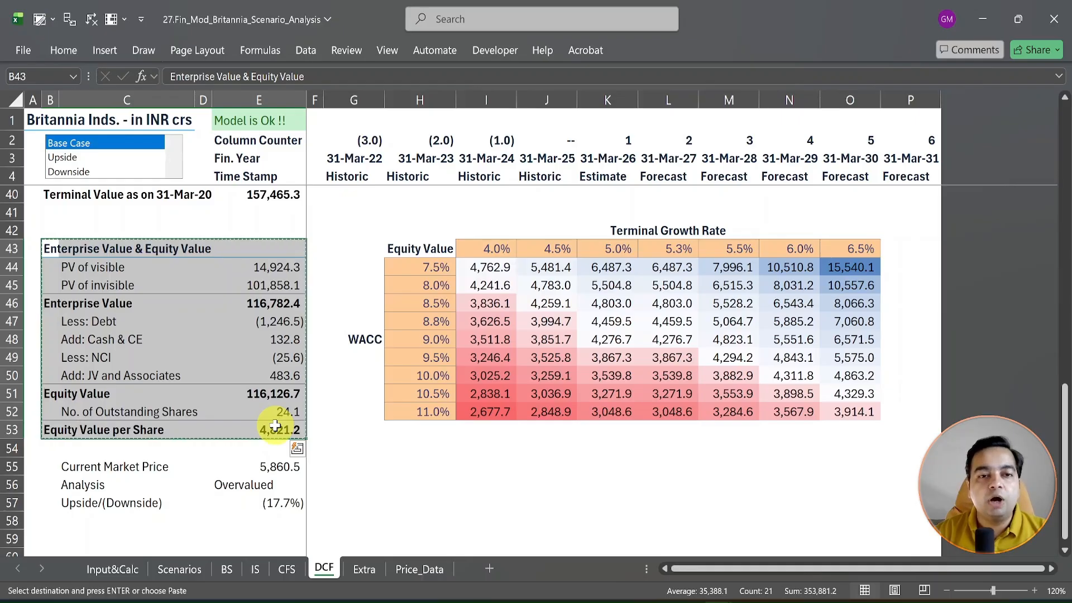
# Paste the copied valuation block as a linked picture at K9 on the Scenarios sheet and move it up to about row 6
pyautogui.click(180, 569)
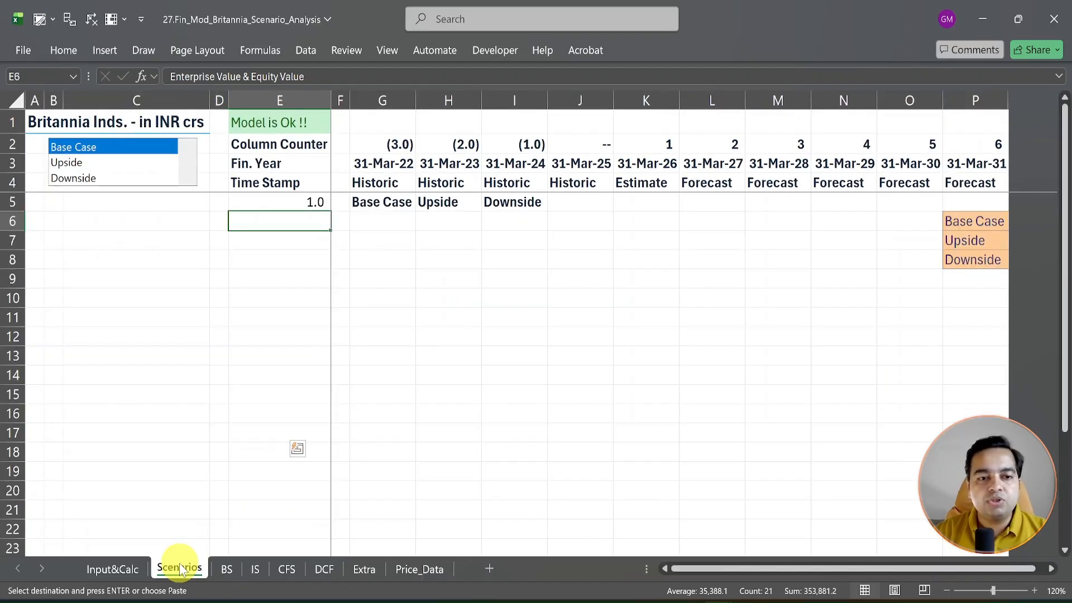
pyautogui.click(634, 274)
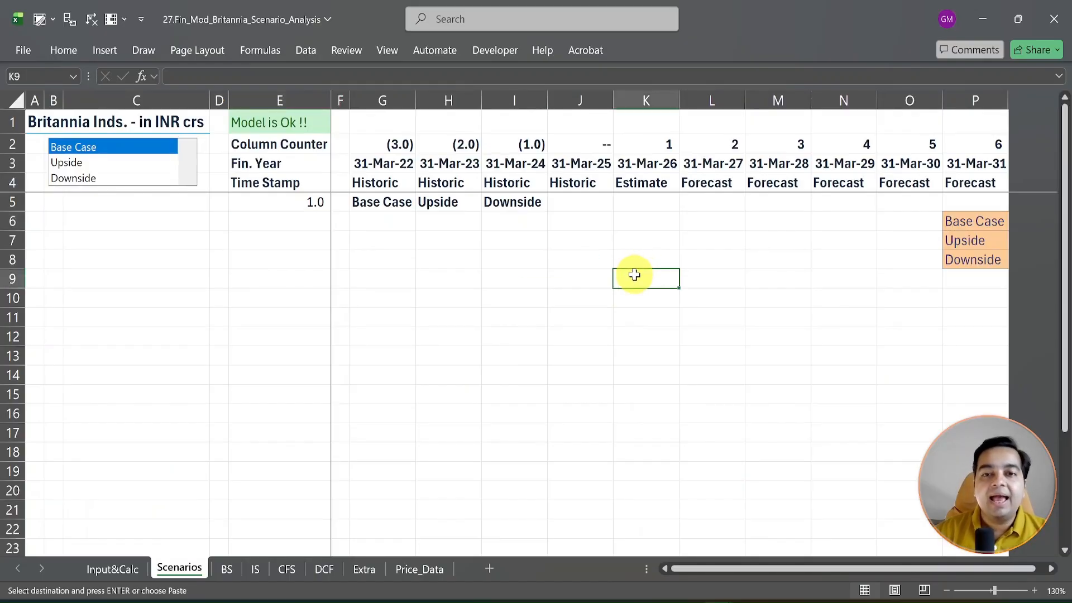
pyautogui.rightClick(634, 276)
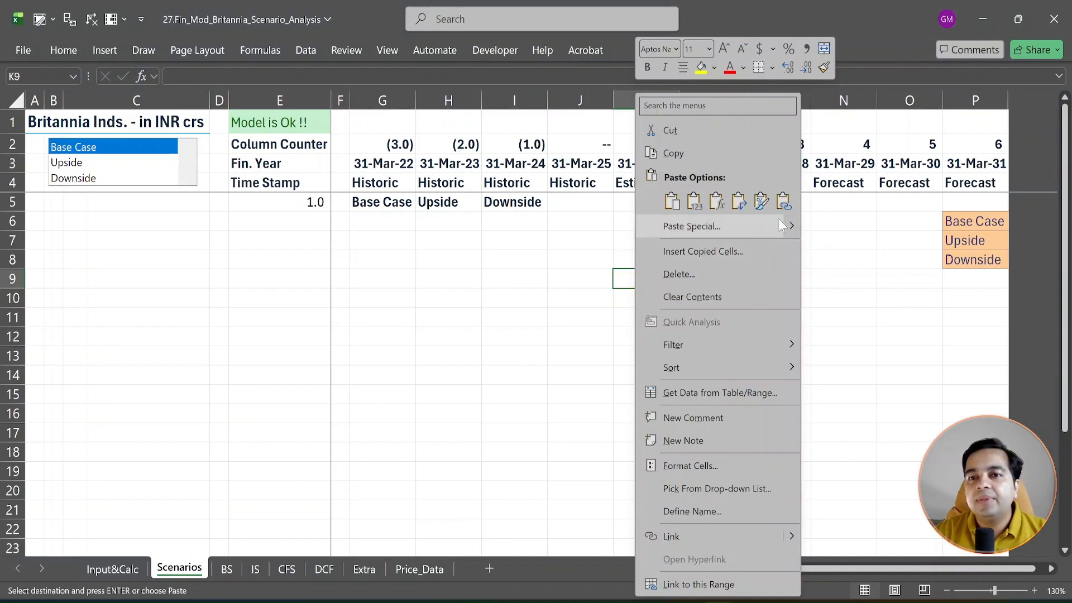
pyautogui.moveTo(787, 228)
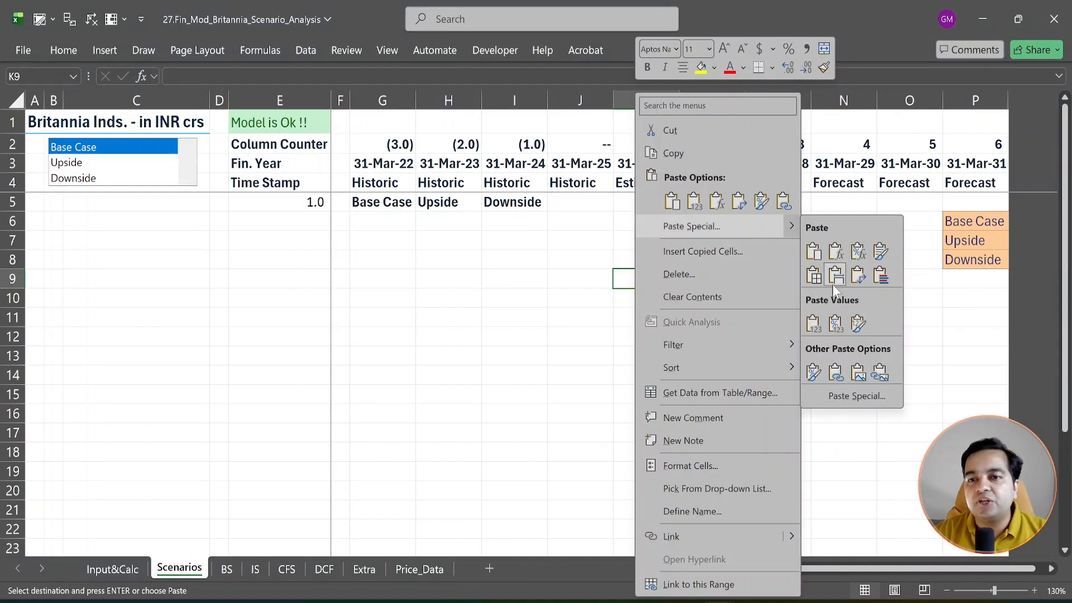
pyautogui.click(881, 377)
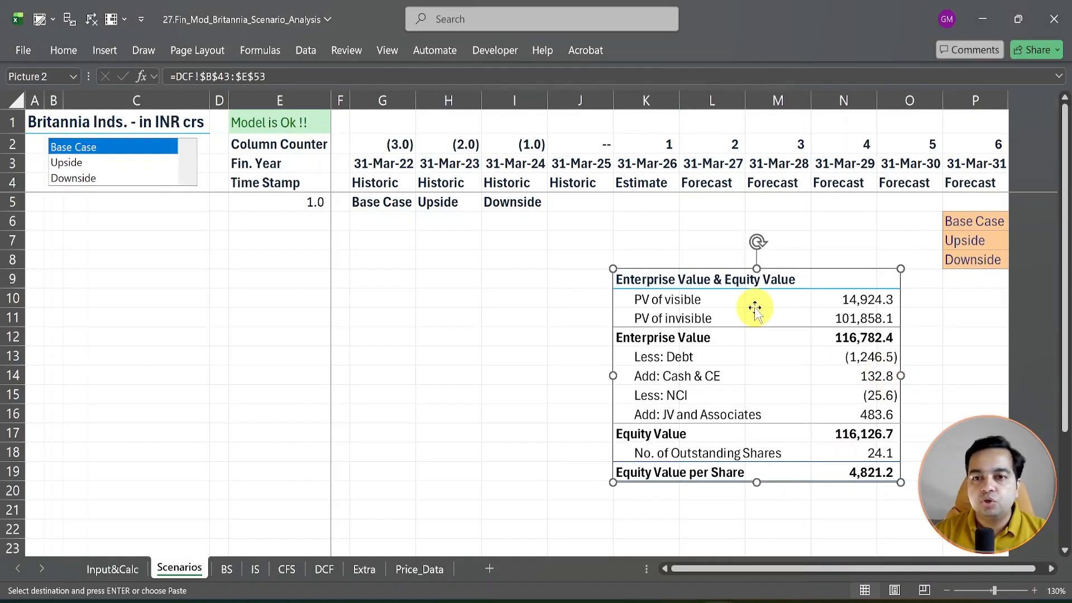
pyautogui.moveTo(755, 306); pyautogui.dragTo(737, 263)
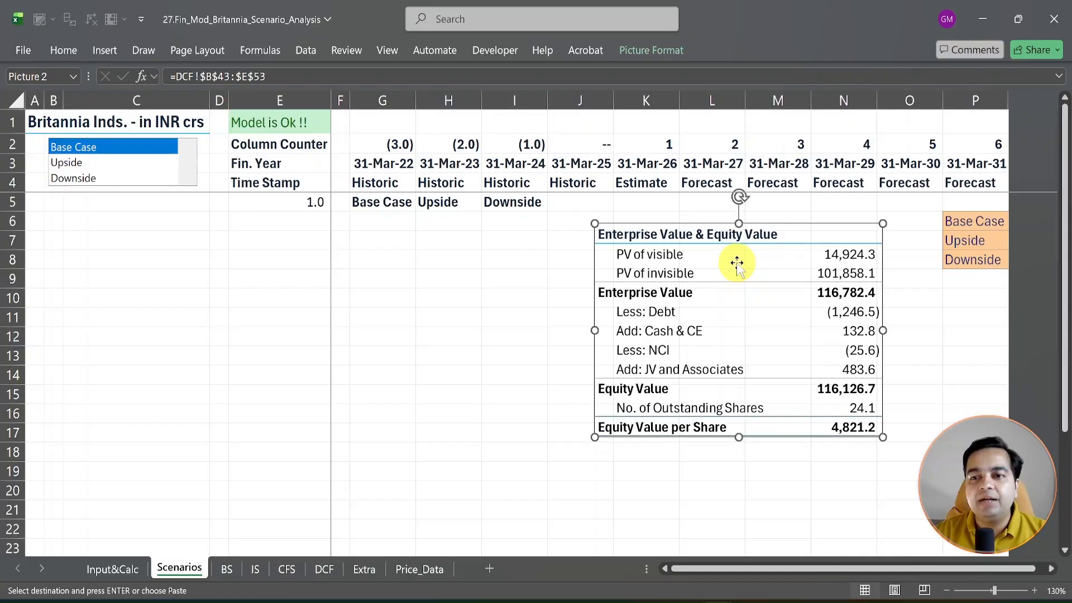
# Hide the gridlines on the Scenarios sheet and move the linked valuation picture up to start at row 5
pyautogui.click(394, 52)
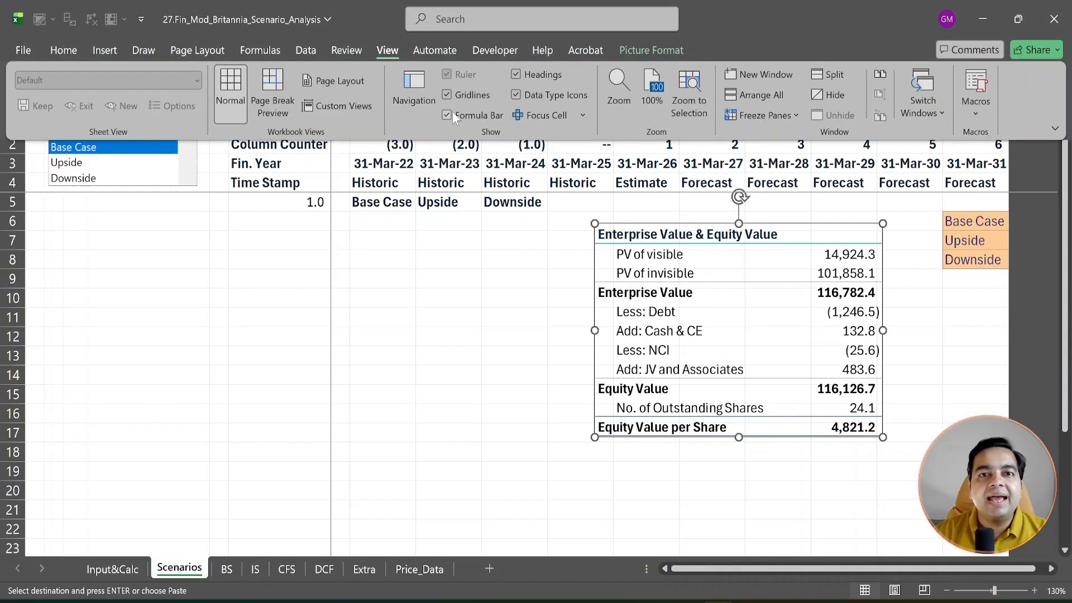
pyautogui.click(446, 95)
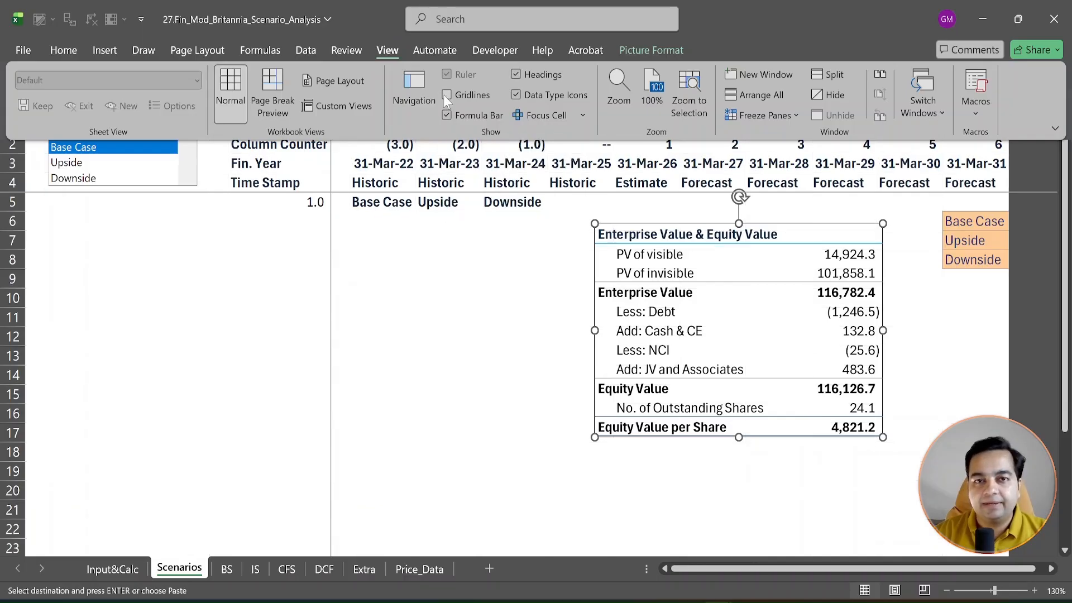
pyautogui.click(635, 357)
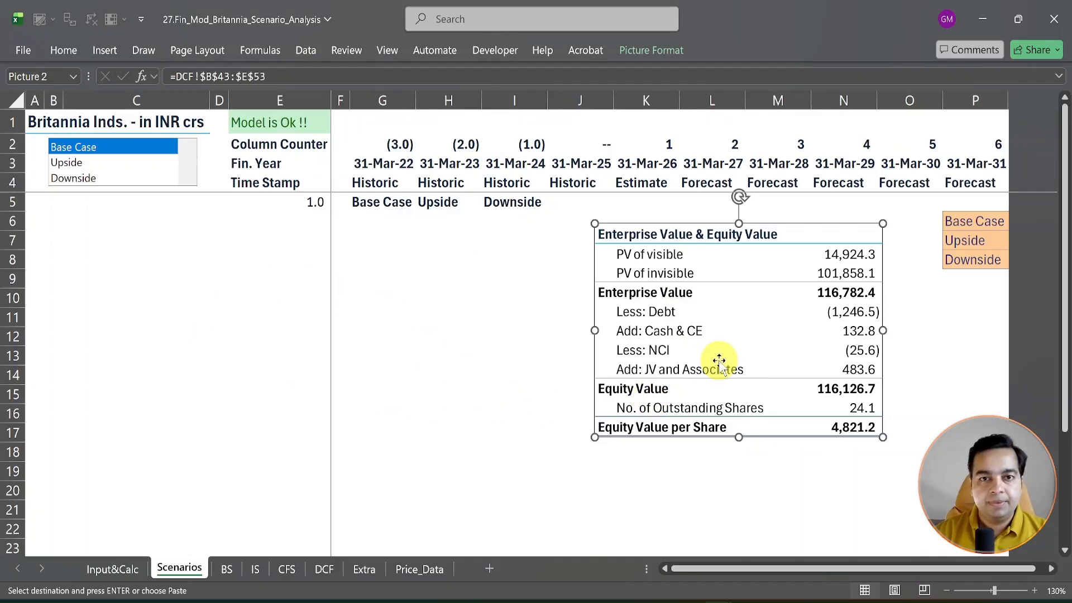
pyautogui.click(445, 301)
pyautogui.click(58, 224)
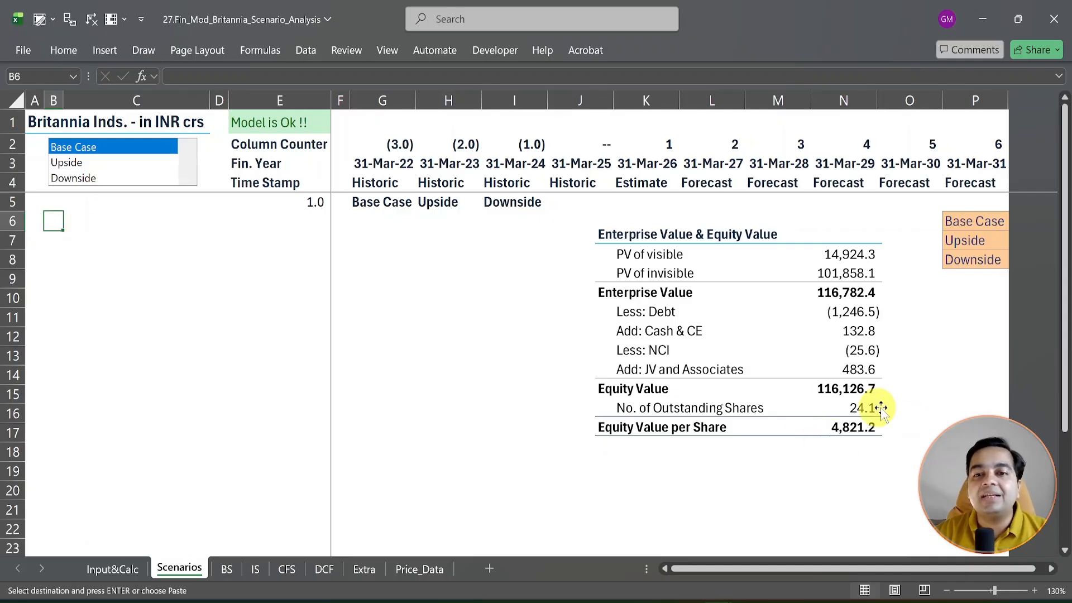
pyautogui.moveTo(791, 390); pyautogui.dragTo(787, 363)
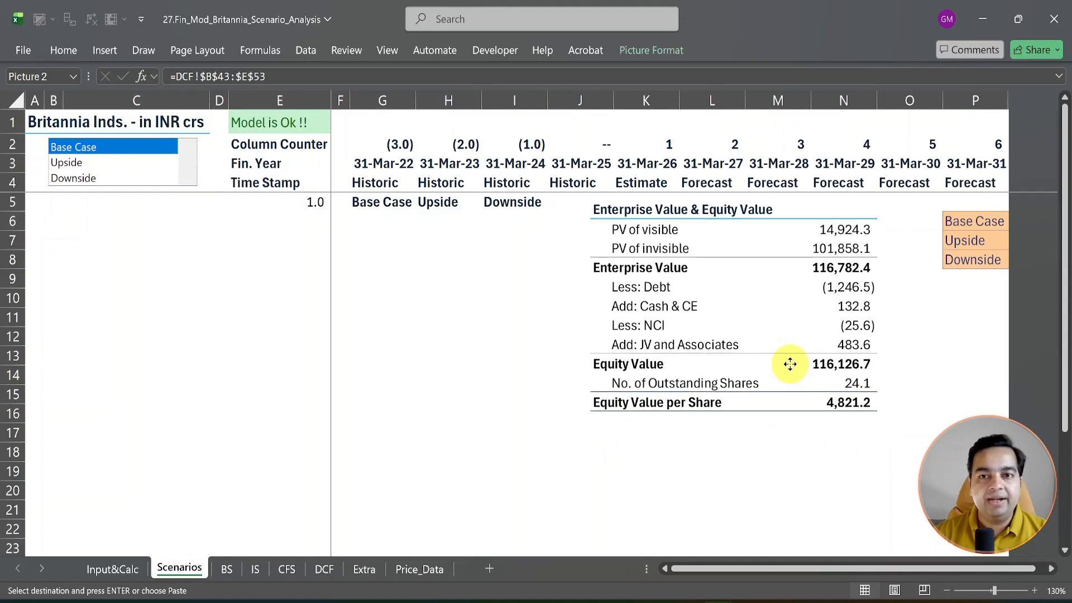
# Enter the heading Revenue in B6 of the Scenarios sheet and apply the Heading 4 cell style
pyautogui.click(57, 222)
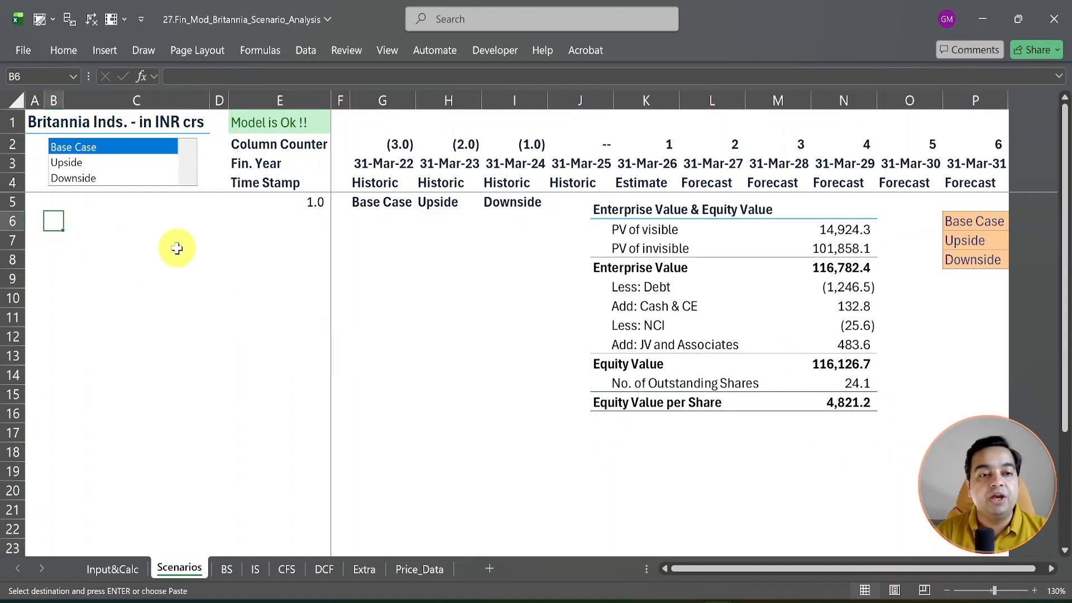
pyautogui.write('Revenue')
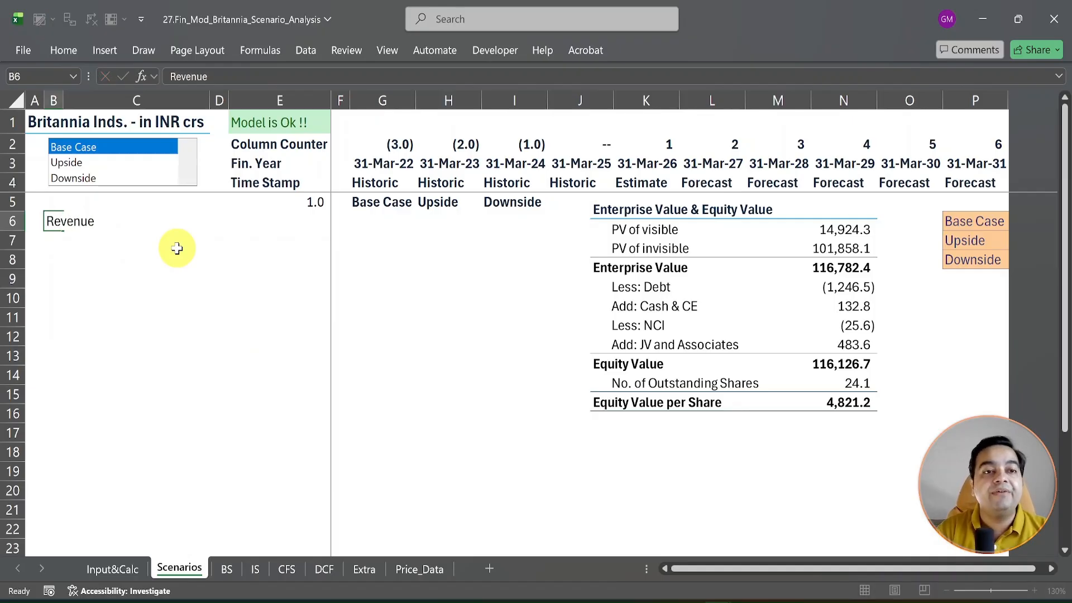
pyautogui.press('Return')
pyautogui.press('Up')
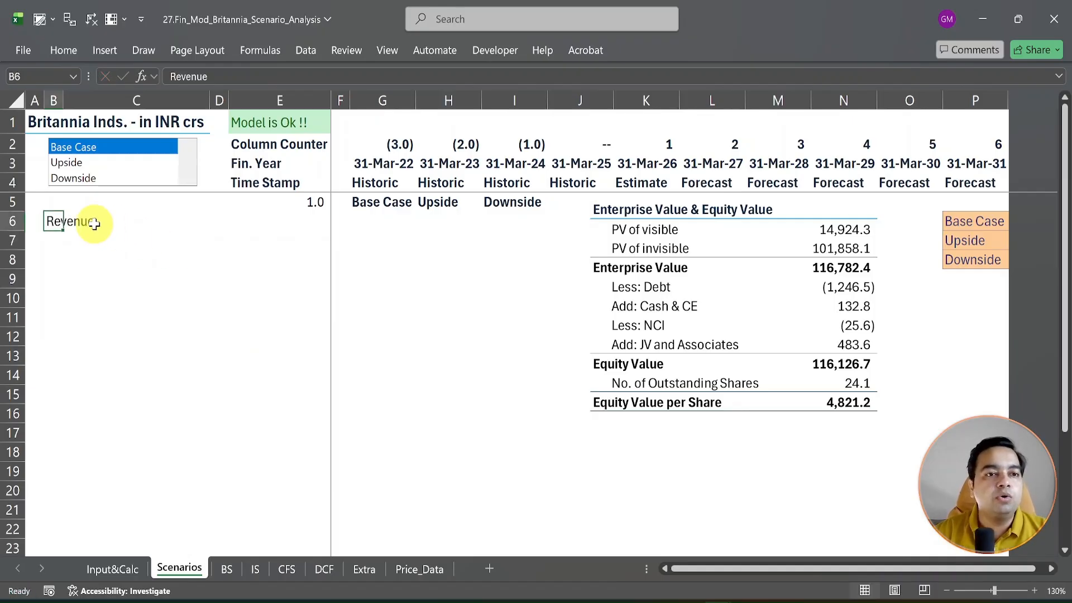
pyautogui.hotkey('alt', '1')
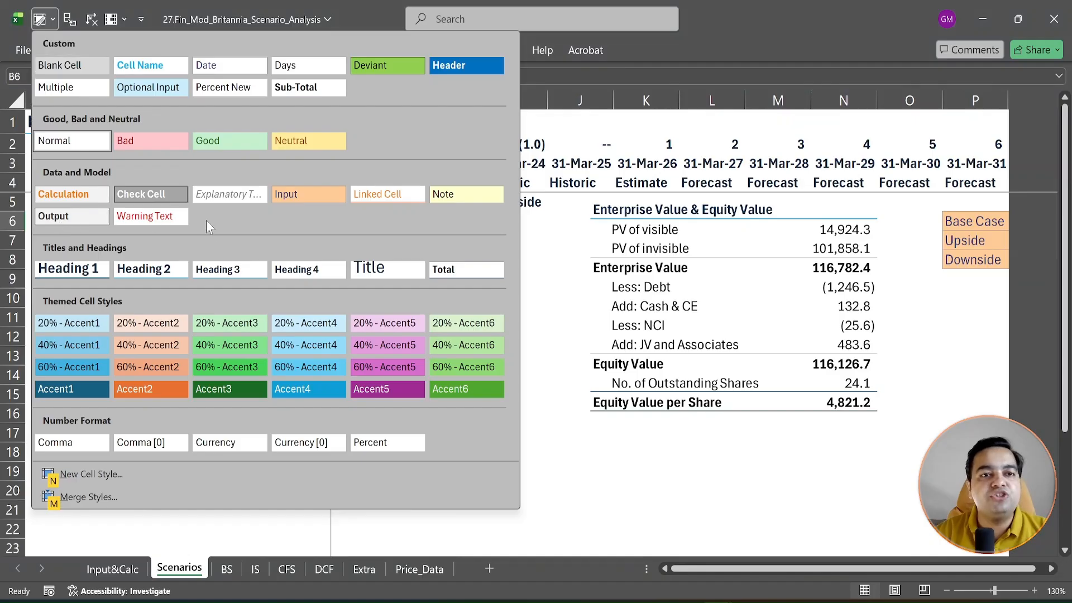
pyautogui.click(284, 271)
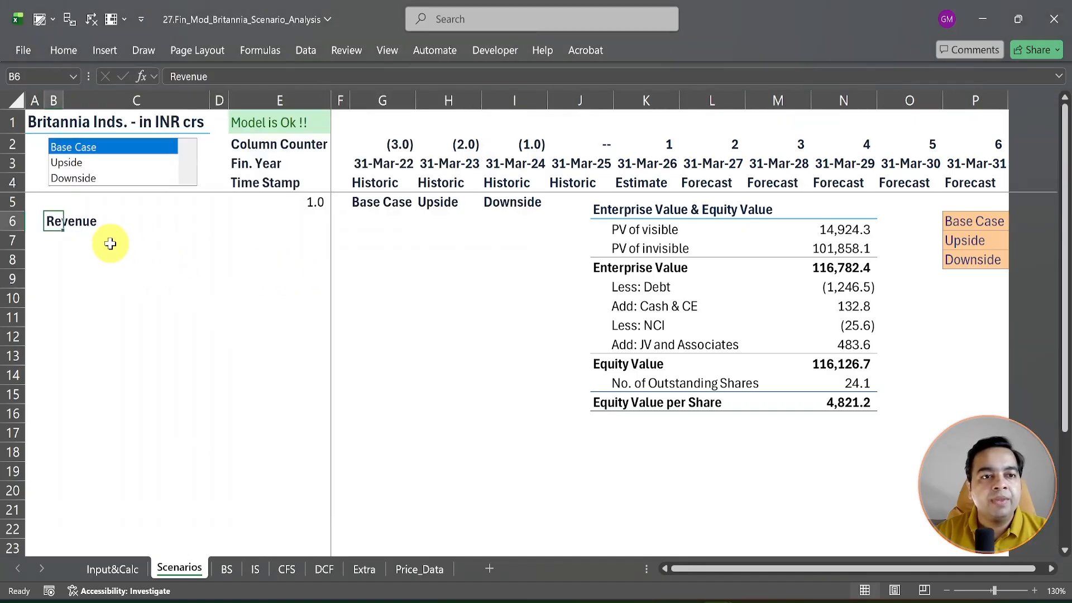
pyautogui.click(110, 243)
# Expand the Revenue row group in the InputT section of the Input&Calc sheet
pyautogui.click(121, 571)
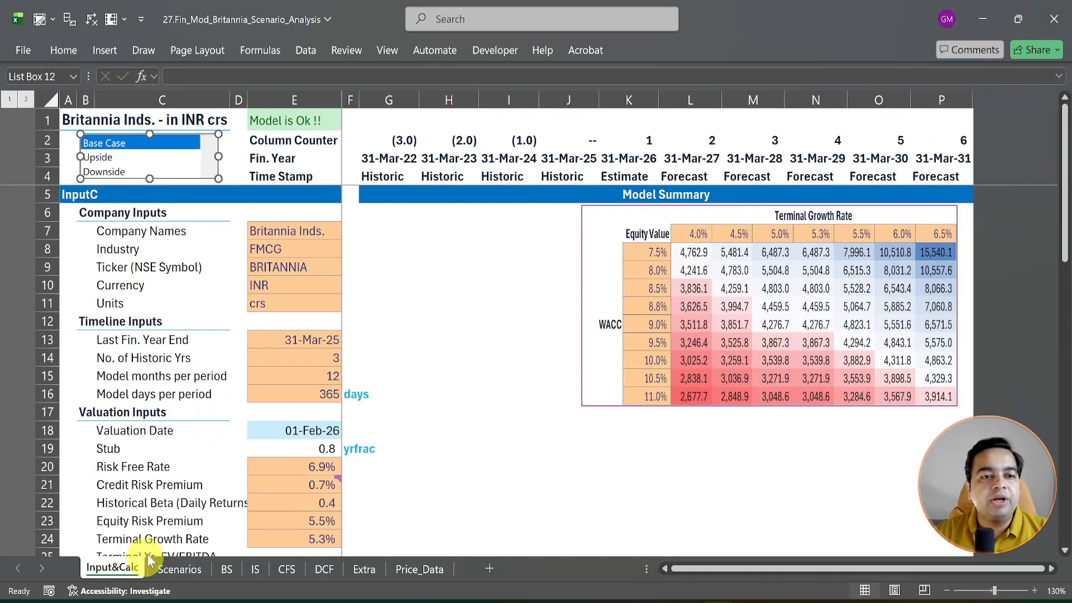
pyautogui.click(146, 483)
pyautogui.scroll(-7, 147, 484)
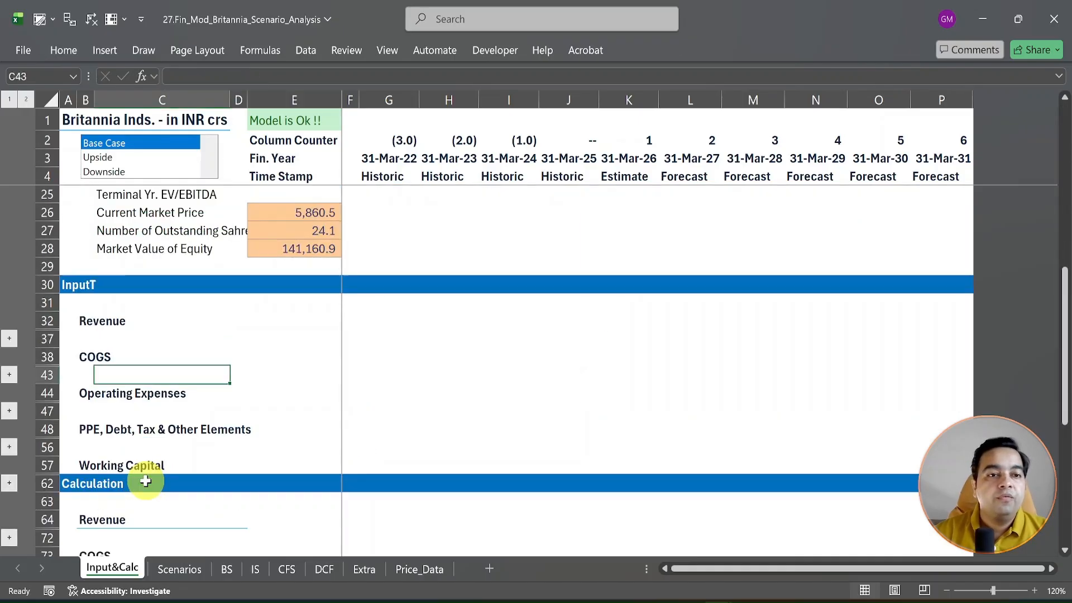
pyautogui.click(47, 285)
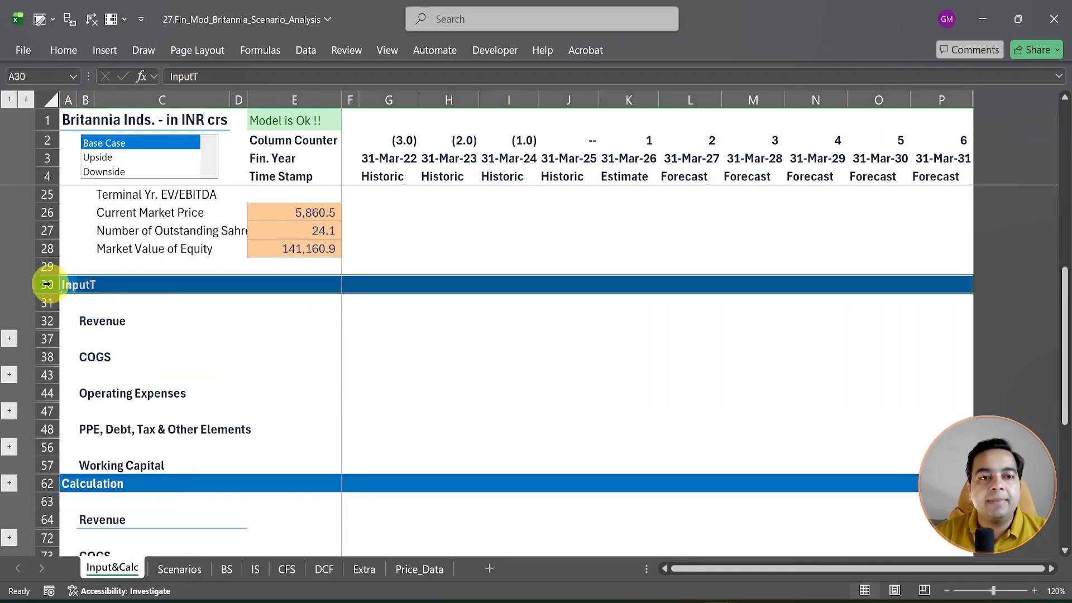
pyautogui.click(47, 321)
pyautogui.click(7, 338)
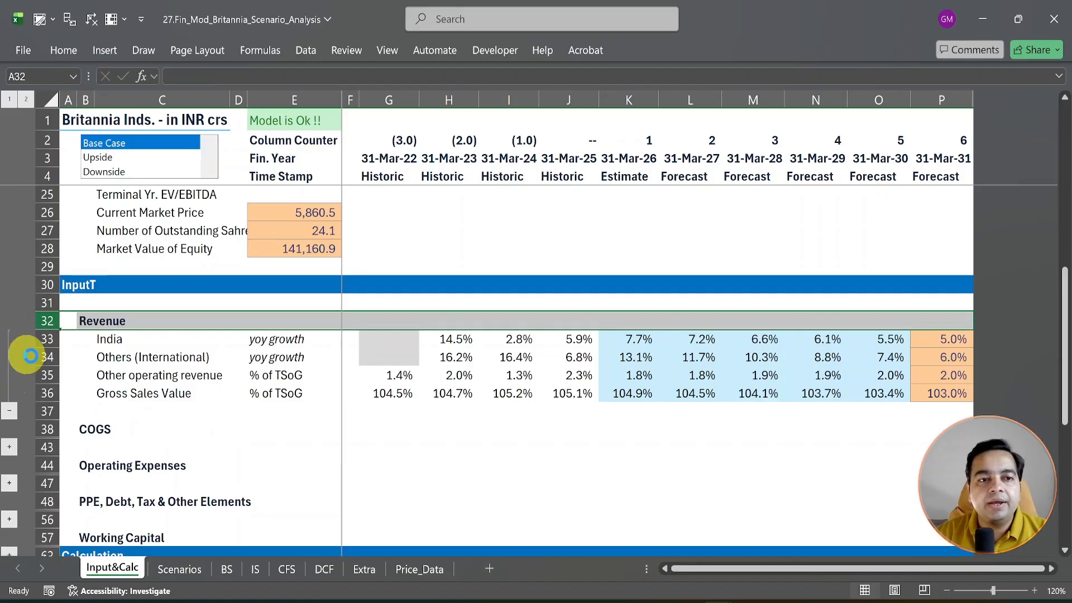
# Copy the India and Others (International) labels from C33:C34 and paste them as links at C7 on the Scenarios sheet
pyautogui.click(107, 337)
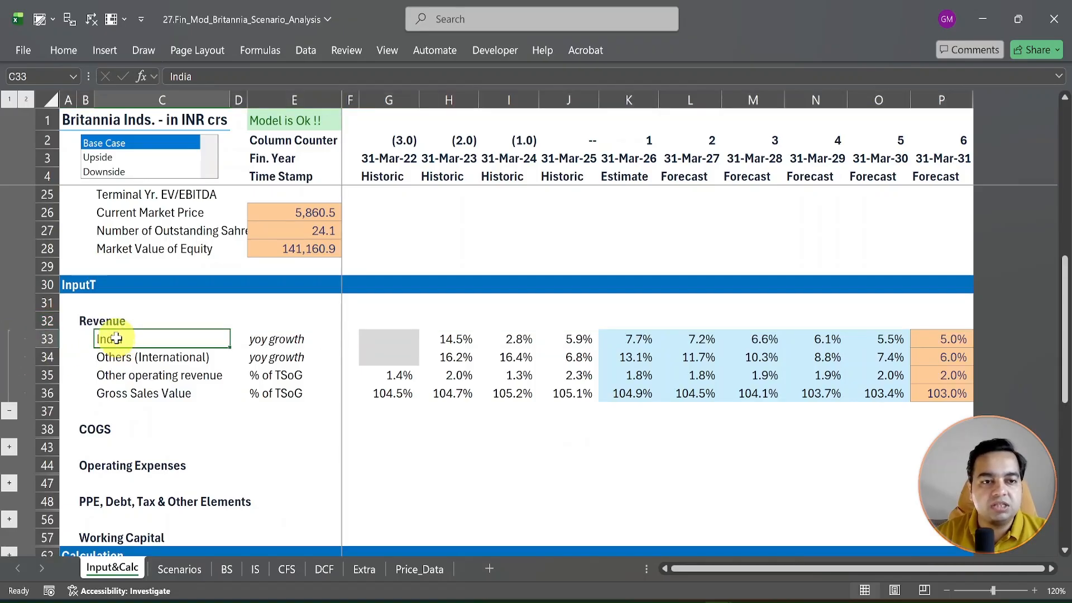
pyautogui.moveTo(116, 337); pyautogui.dragTo(117, 354)
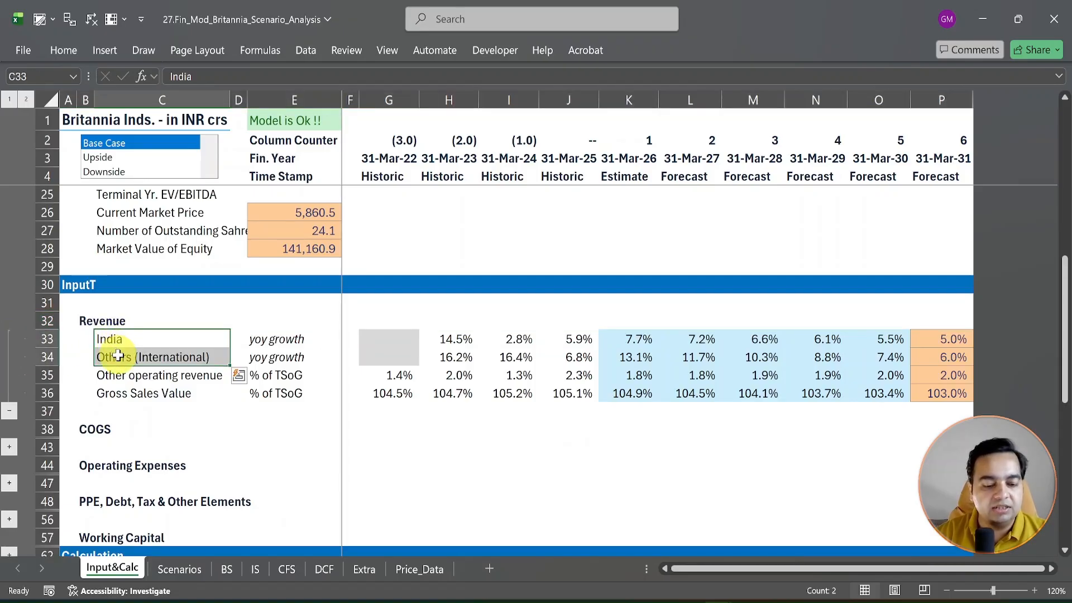
pyautogui.hotkey('ctrl', 'c')
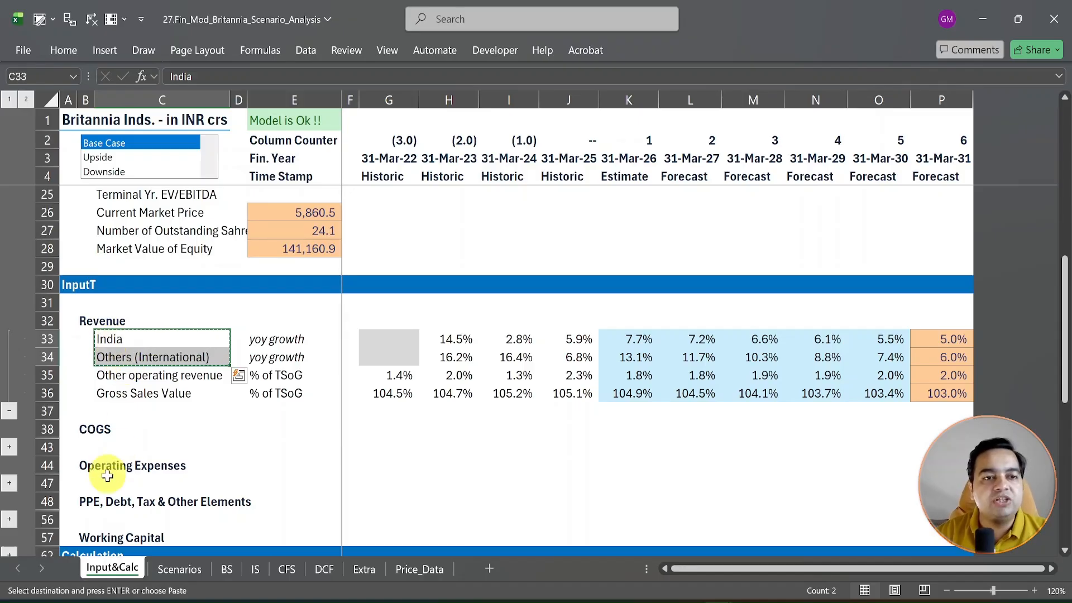
pyautogui.click(178, 568)
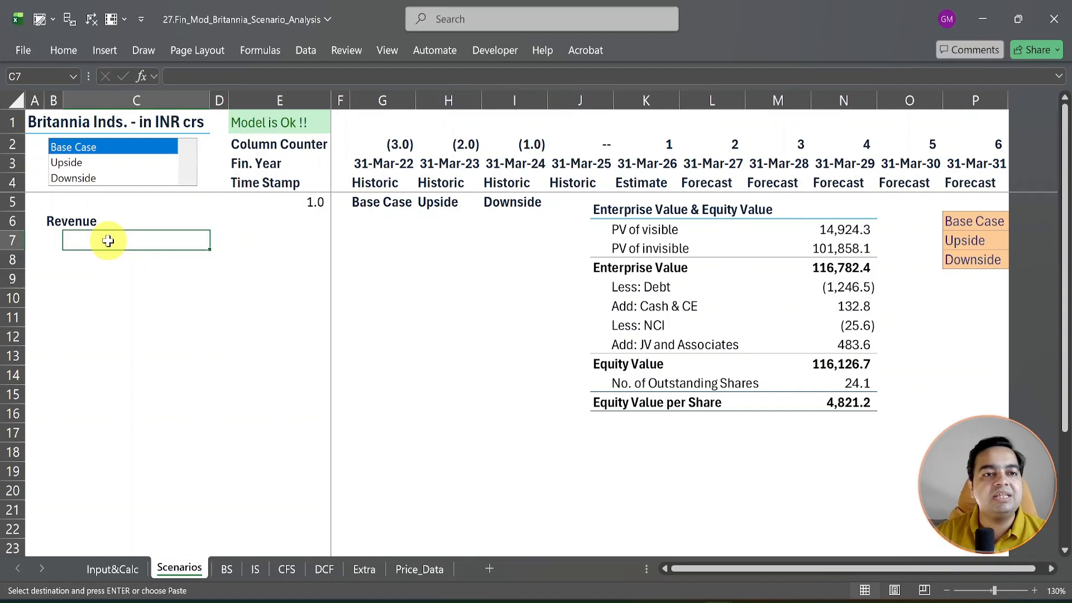
pyautogui.hotkey('ctrl', 'alt', 'v')
pyautogui.press('v')
pyautogui.press('Return')
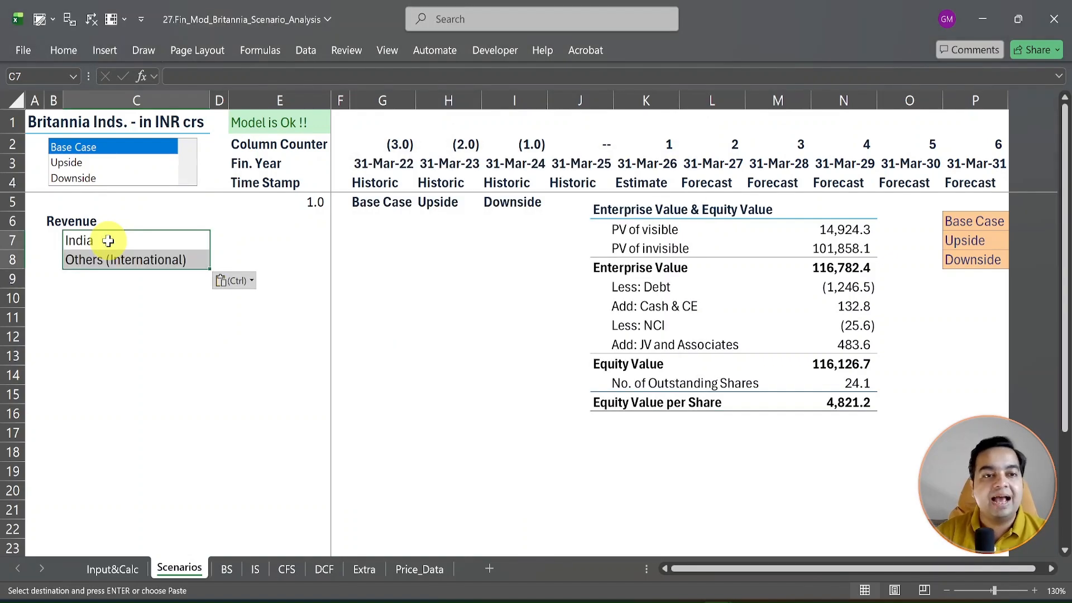
# Copy the 31-Mar-31 growth rates for India and Others (International), P33:P34, on the Input&Calc sheet
pyautogui.click(111, 569)
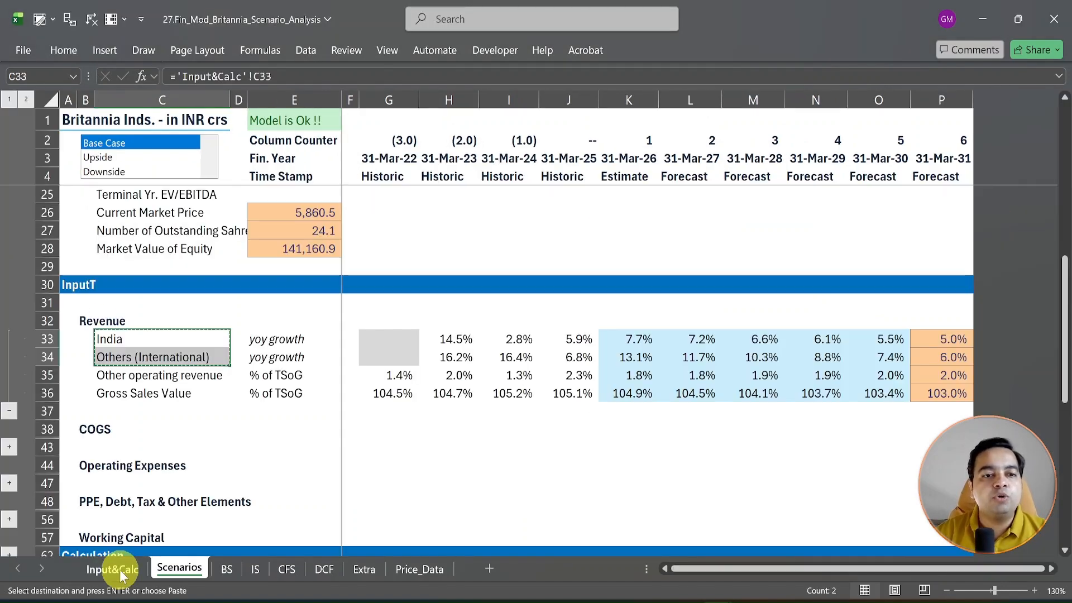
pyautogui.click(630, 343)
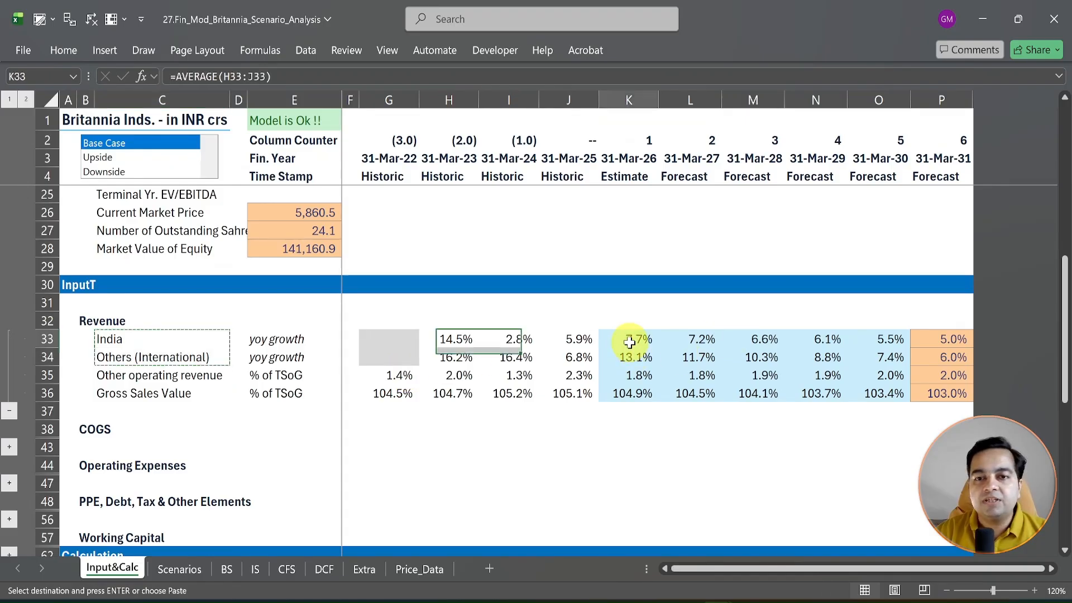
pyautogui.hotkey('ctrl', 'Right')
pyautogui.hotkey('shift', 'Down')
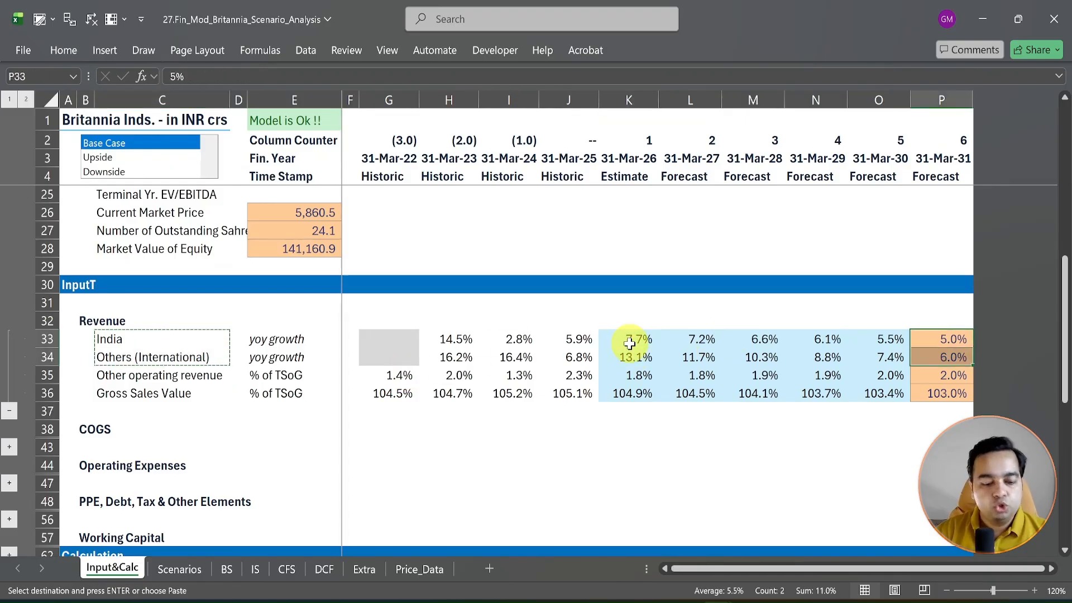
pyautogui.hotkey('ctrl', 'c')
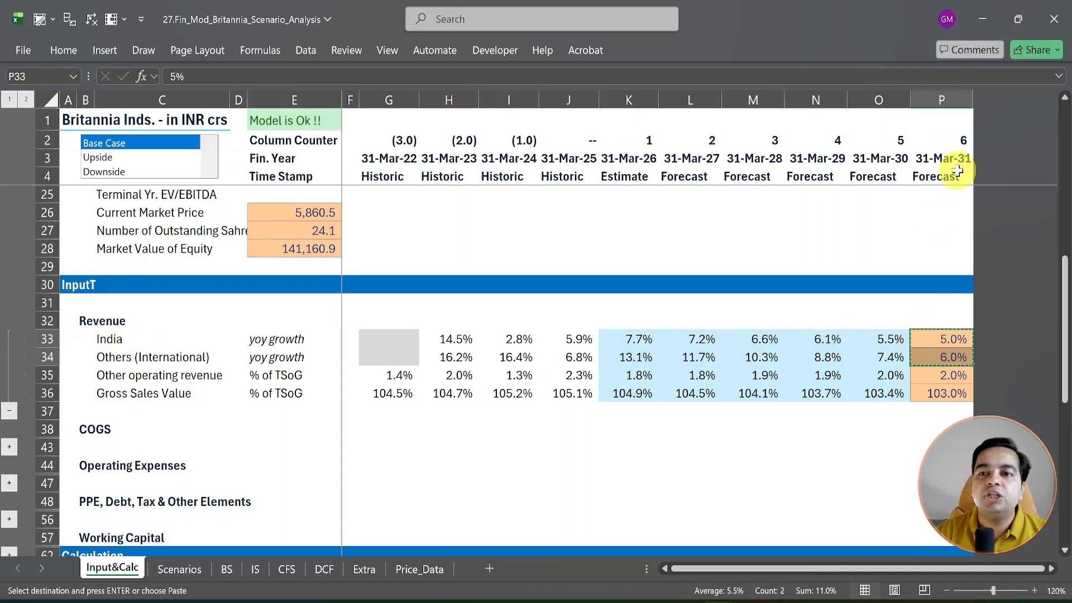
# Paste the copied growth rates at G7 under Base Case on the Scenarios sheet as values and number formats
pyautogui.click(178, 569)
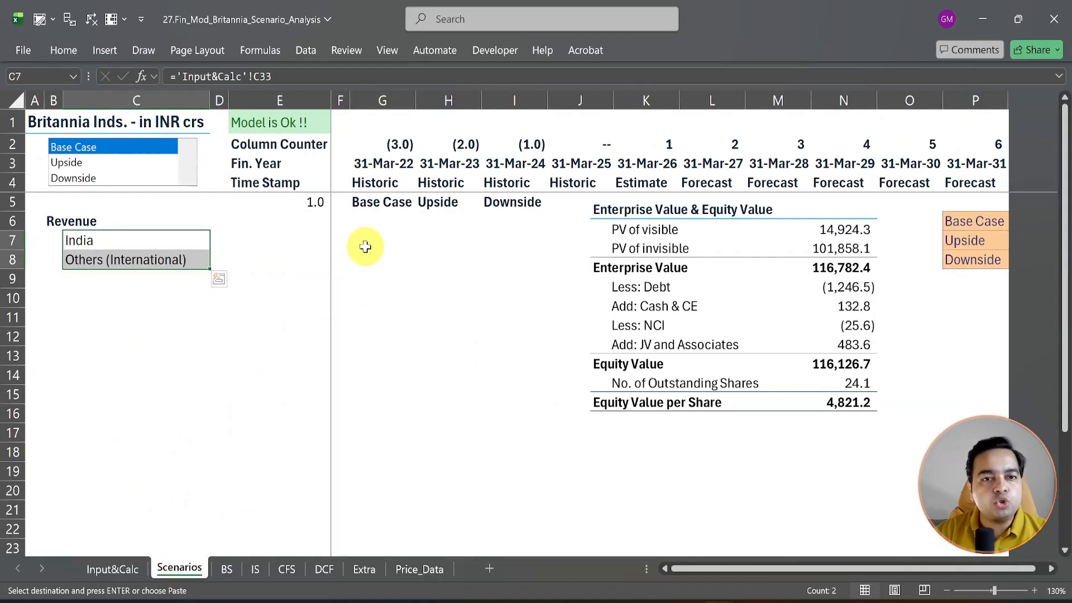
pyautogui.click(365, 241)
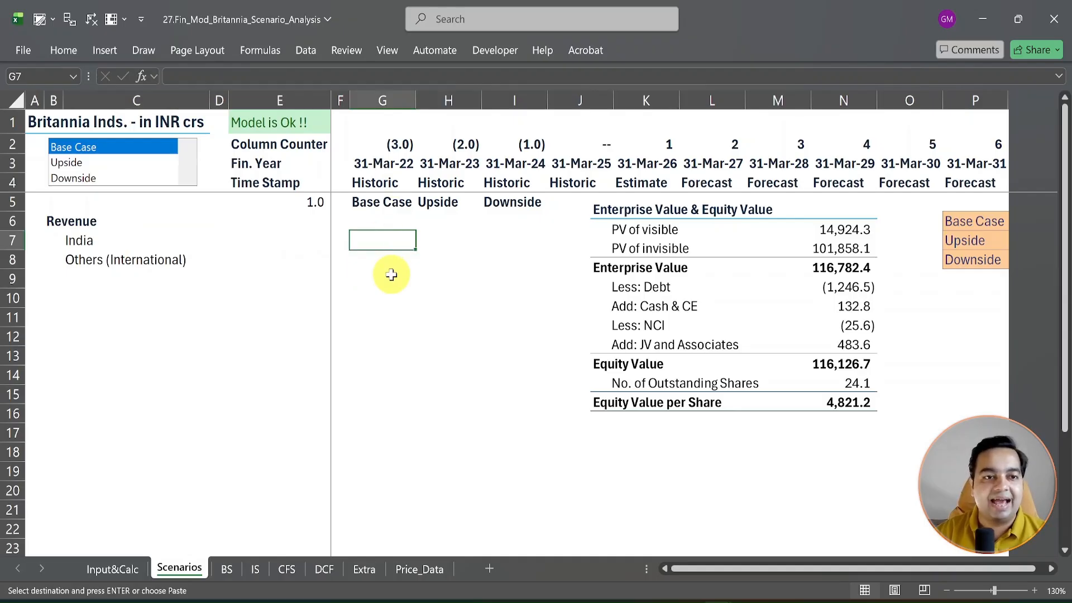
pyautogui.hotkey('ctrl', 'alt', 'v')
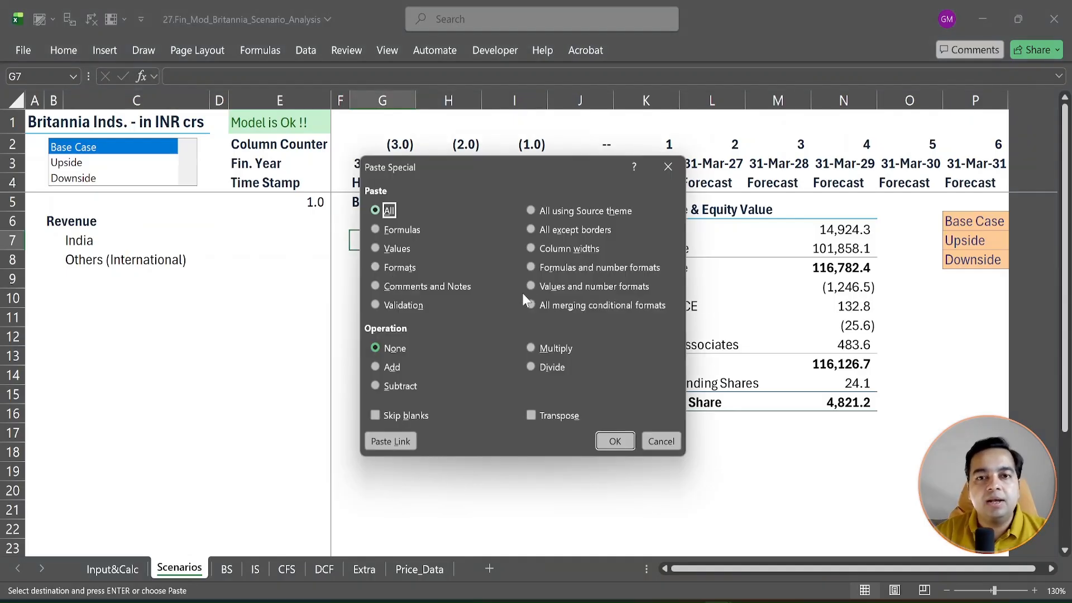
pyautogui.click(567, 287)
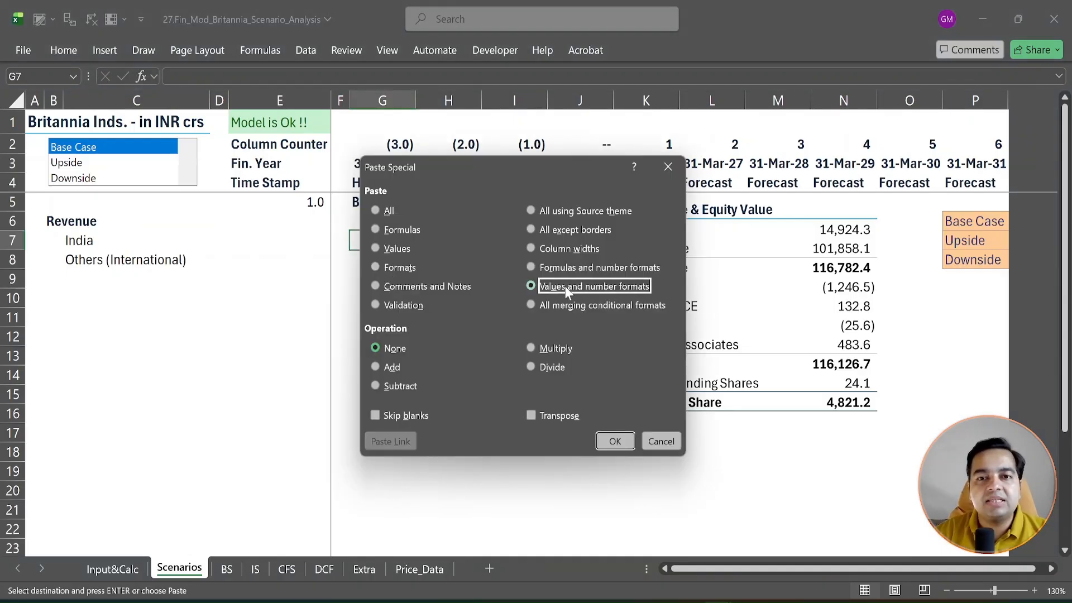
pyautogui.click(617, 447)
pyautogui.click(391, 238)
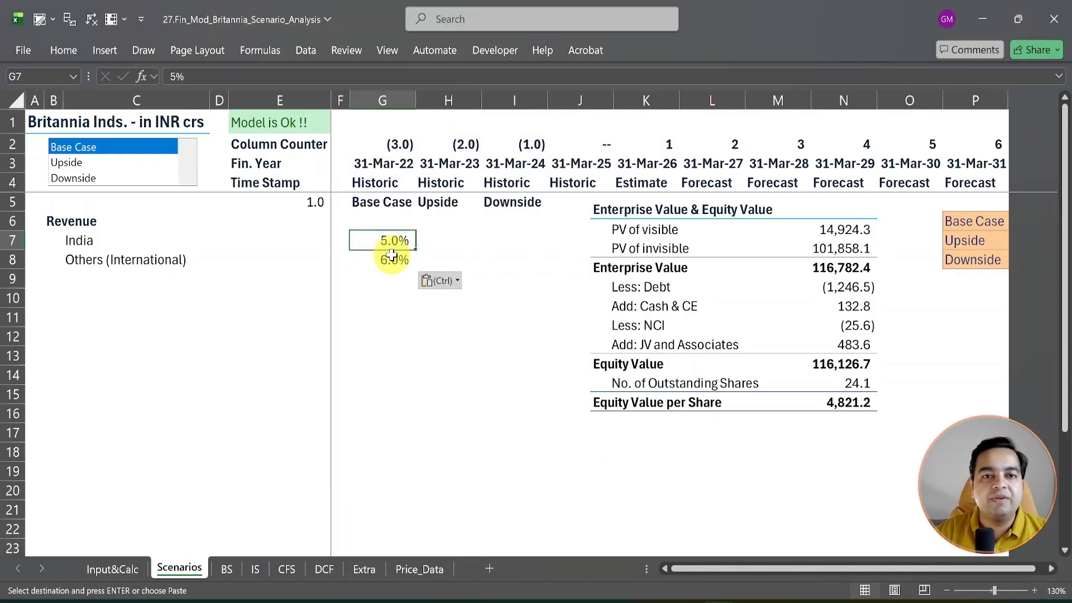
pyautogui.click(394, 259)
# Apply the Input and Percent New cell styles to the scenario range G7:I8
pyautogui.moveTo(385, 239); pyautogui.dragTo(505, 256)
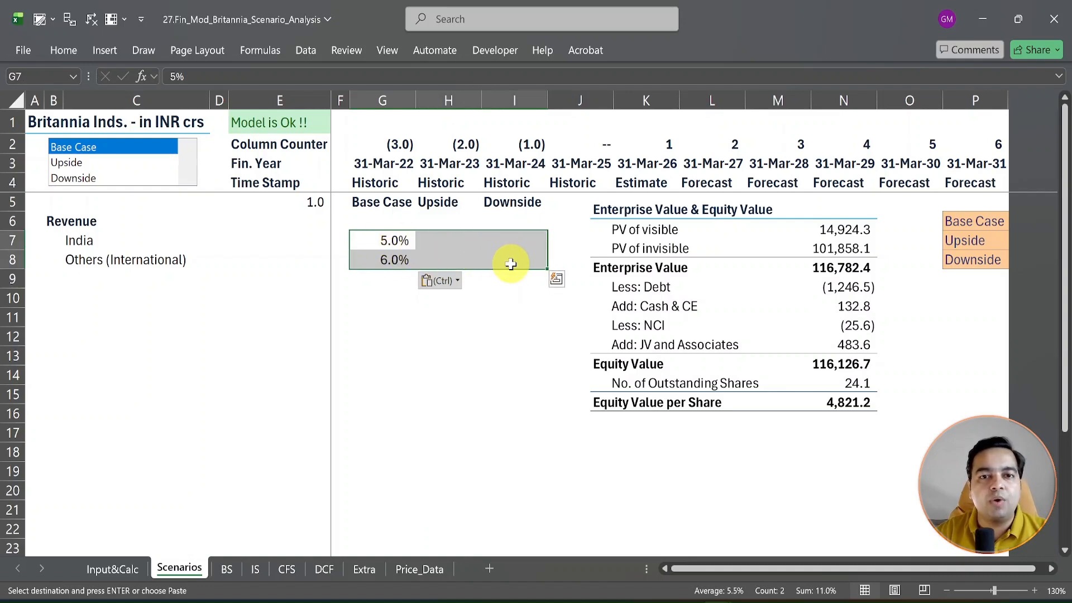
pyautogui.hotkey('alt', '2')
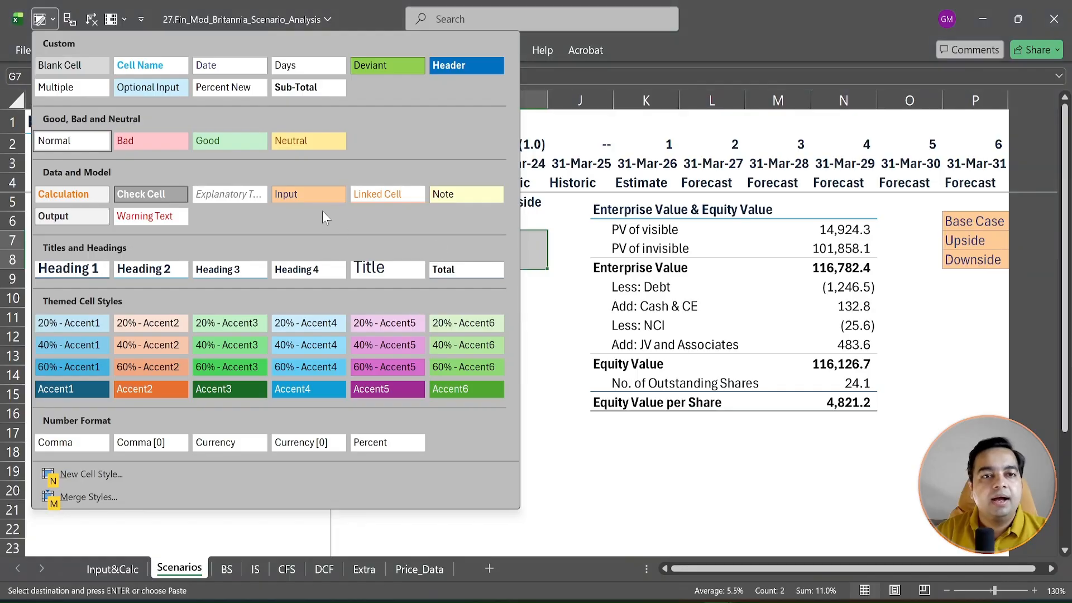
pyautogui.click(313, 198)
pyautogui.hotkey('alt', '2')
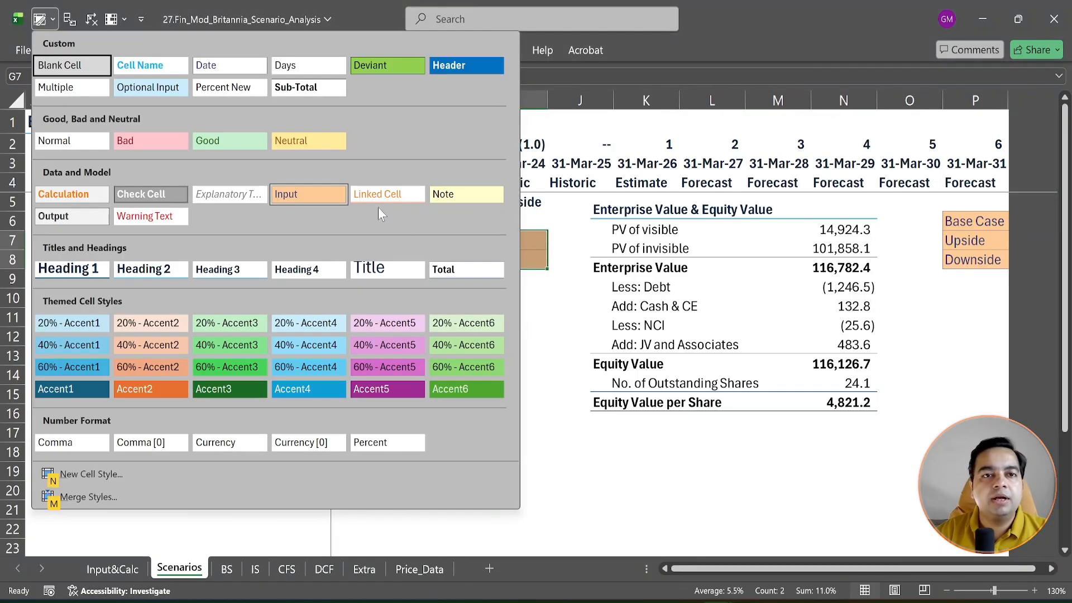
pyautogui.click(223, 87)
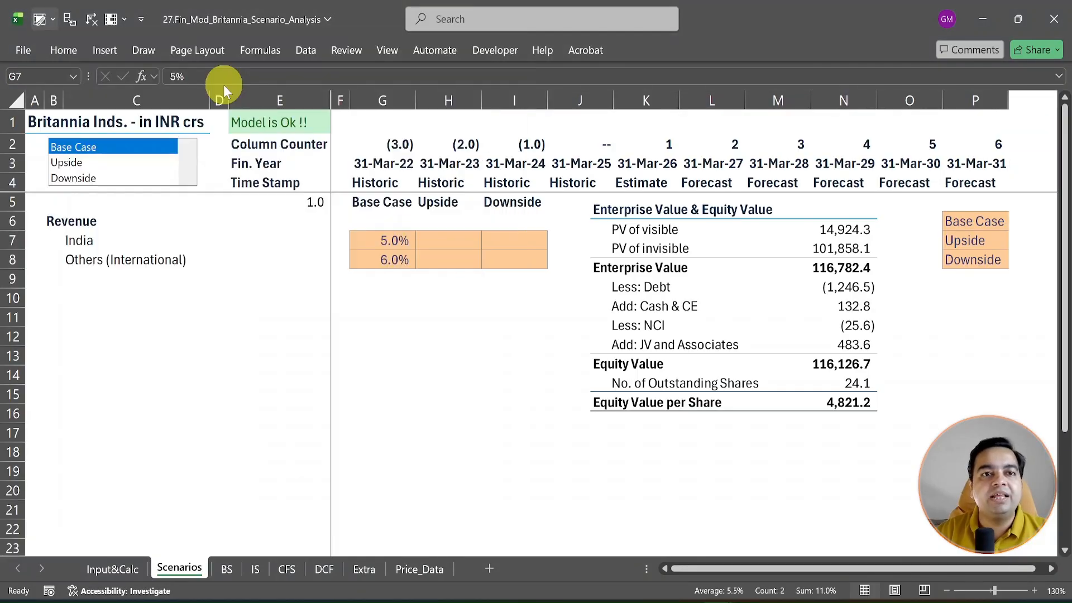
# Enter India's growth rates as 6% for Upside in H7 and 4% for Downside in I7
pyautogui.click(443, 238)
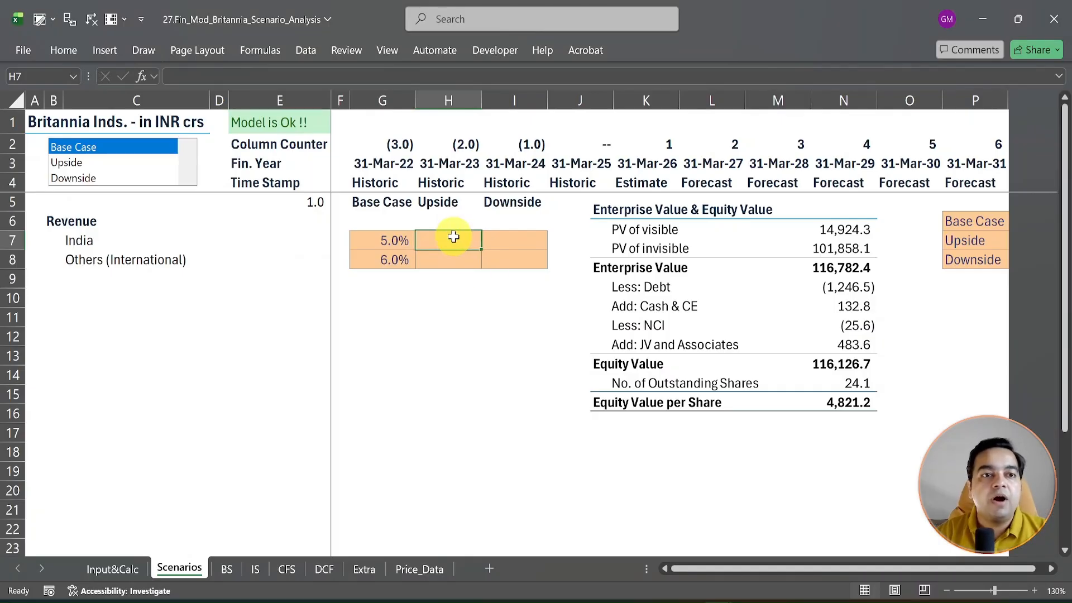
pyautogui.hotkey('shift', 'space')
pyautogui.click(453, 237)
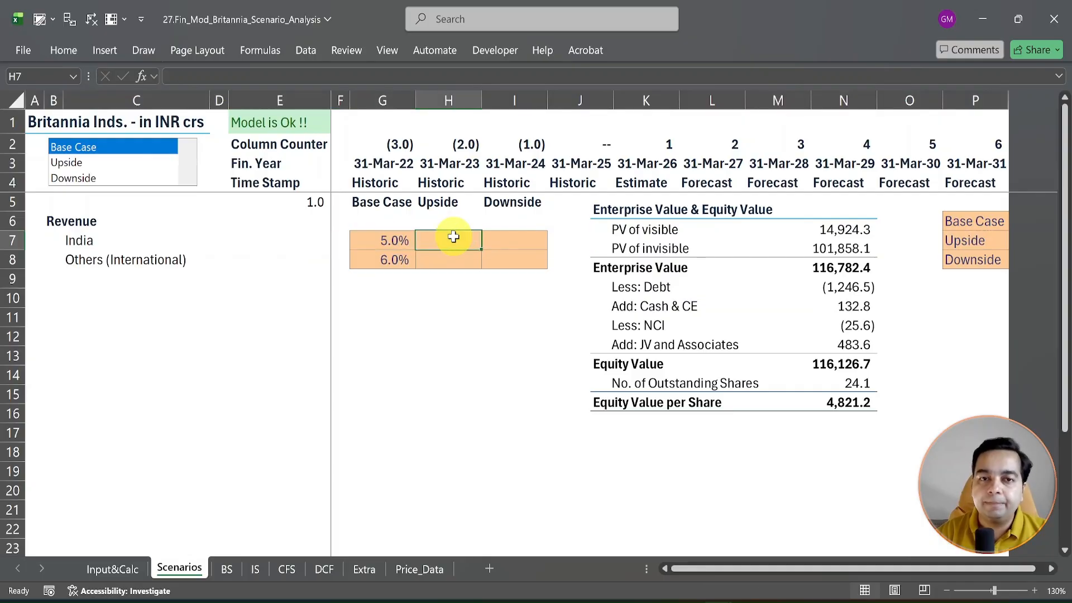
pyautogui.write('6%')
pyautogui.press('Tab')
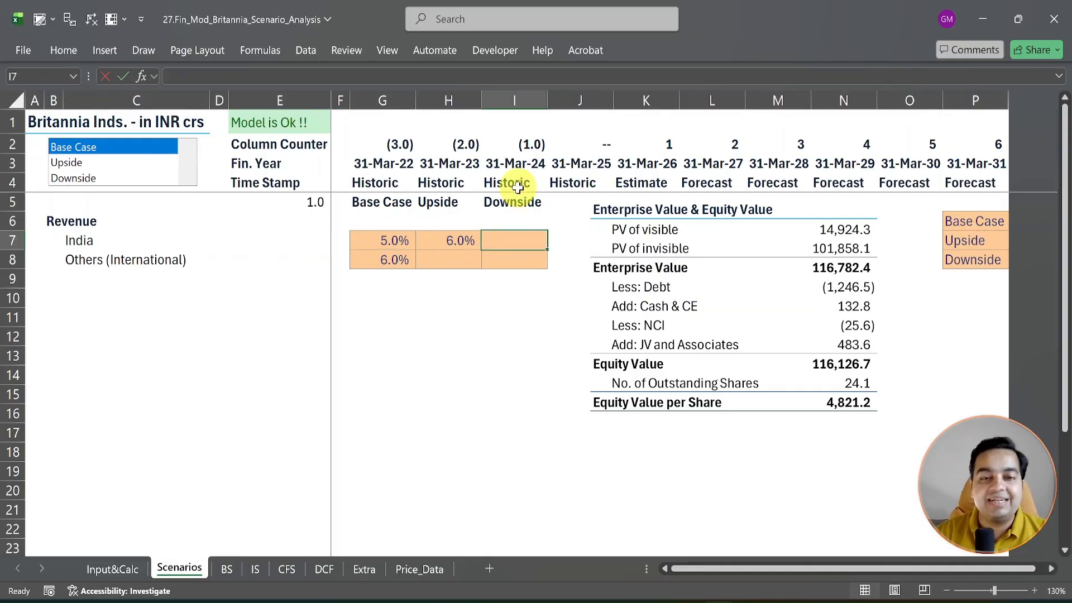
pyautogui.write('4%')
pyautogui.press('Return')
# Enter the Others (International) growth rates as 7% for Upside in H8 and 5% for Downside in I8
pyautogui.hotkey('shift', 'space')
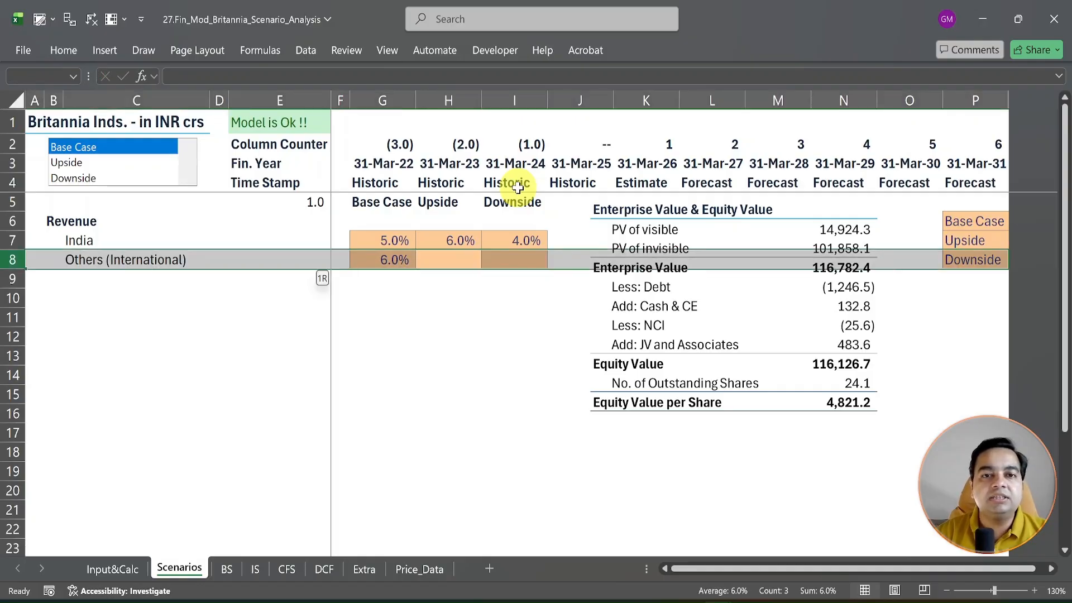
pyautogui.press('Right')
pyautogui.press('Left')
pyautogui.write('7%')
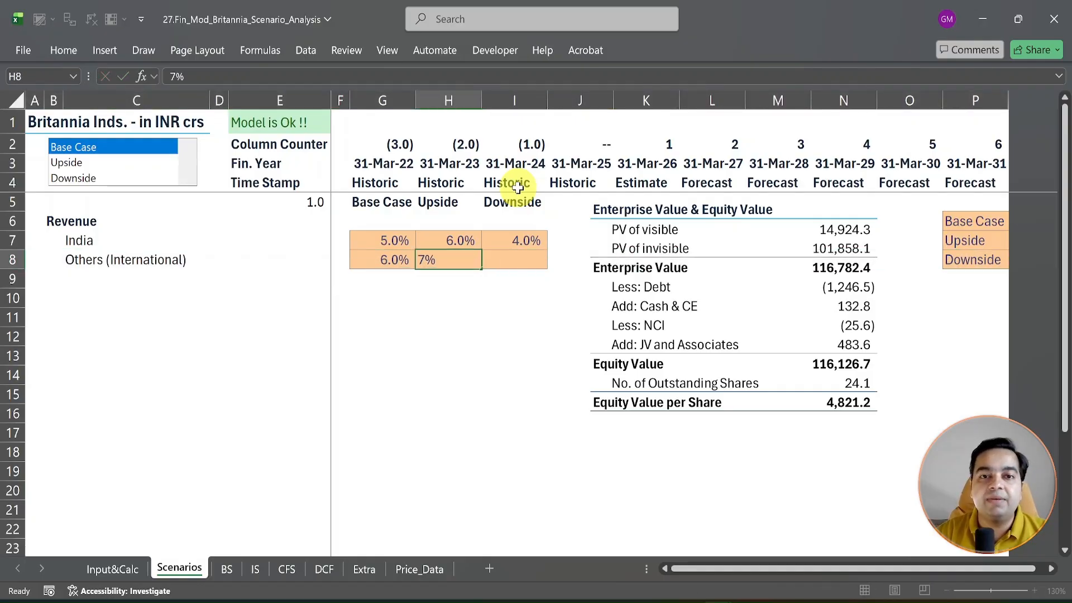
pyautogui.press('Tab')
pyautogui.write('5%')
pyautogui.press('Return')
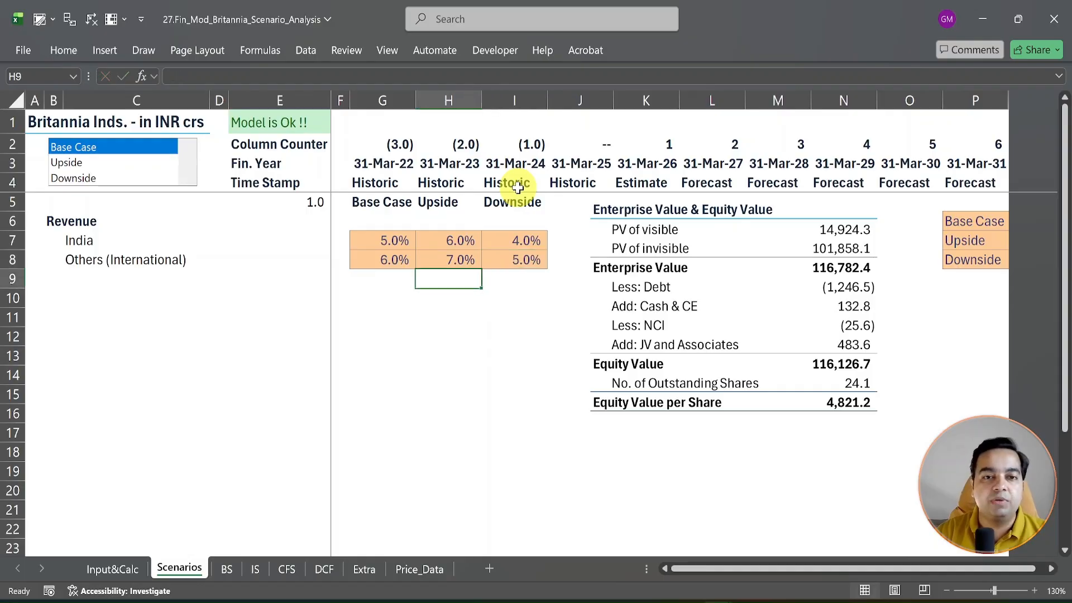
# Cycle the scenario list box through Upside and Downside to check the linked number in E5, ending on Base Case
pyautogui.press('Up')
pyautogui.press('Up')
pyautogui.press('Left')
pyautogui.press('Left')
pyautogui.press('Left')
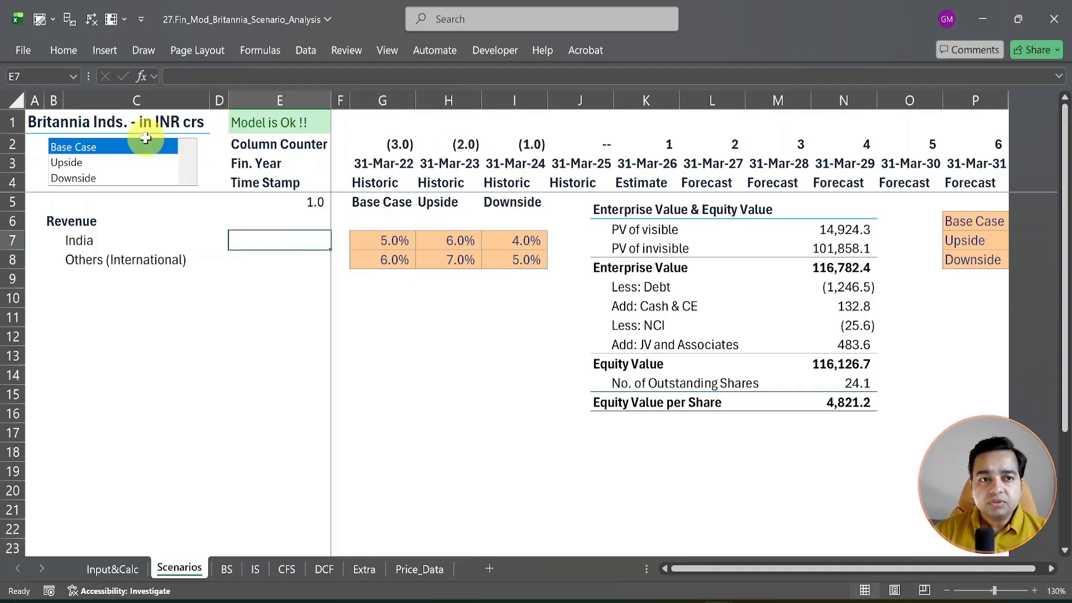
pyautogui.click(75, 163)
pyautogui.click(77, 178)
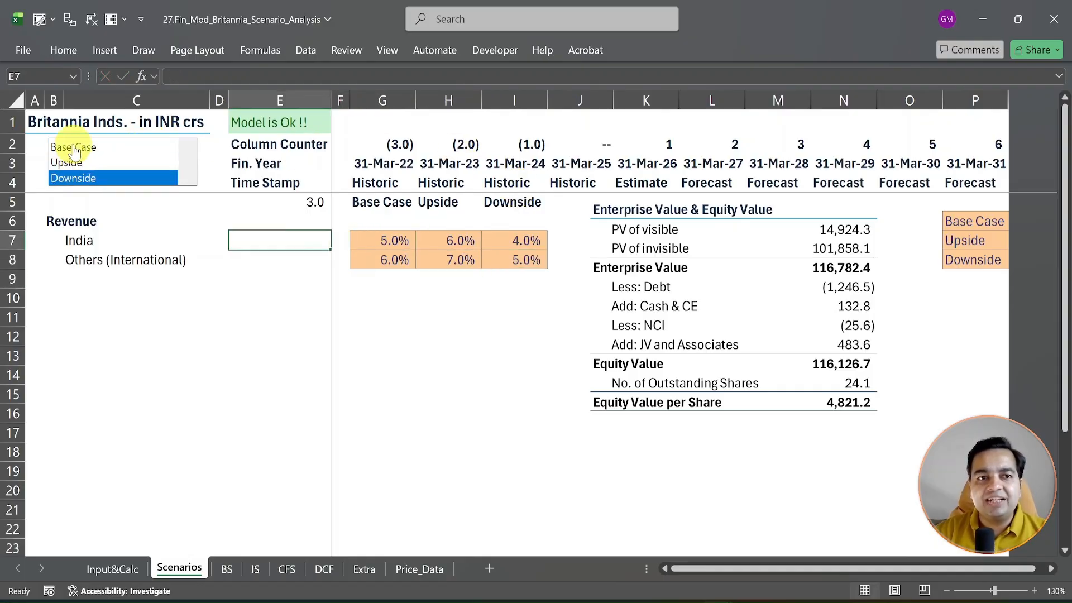
pyautogui.click(75, 147)
pyautogui.click(72, 162)
pyautogui.click(70, 179)
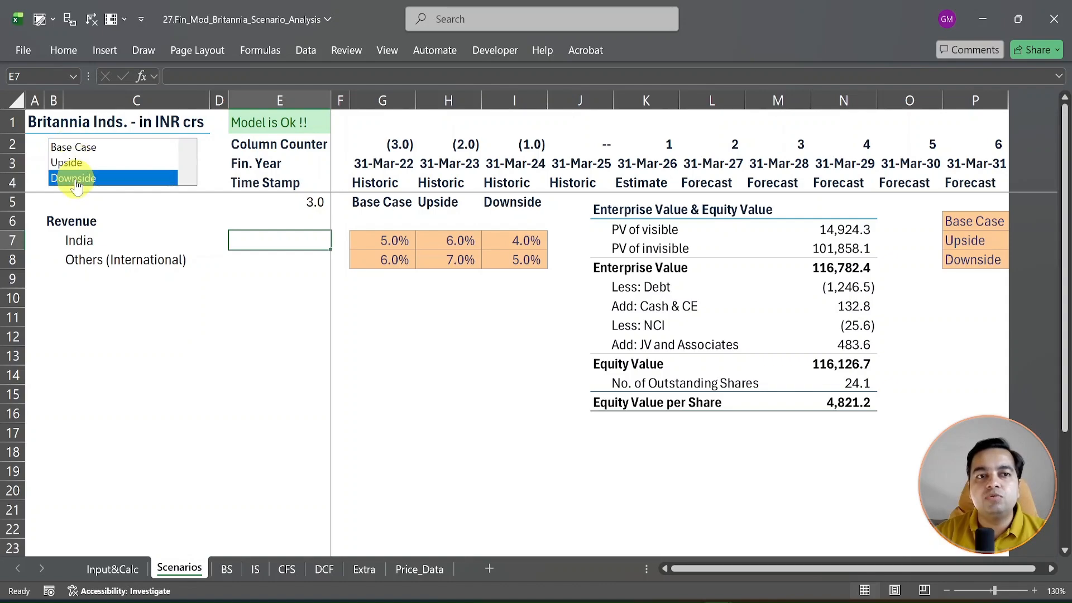
pyautogui.click(80, 148)
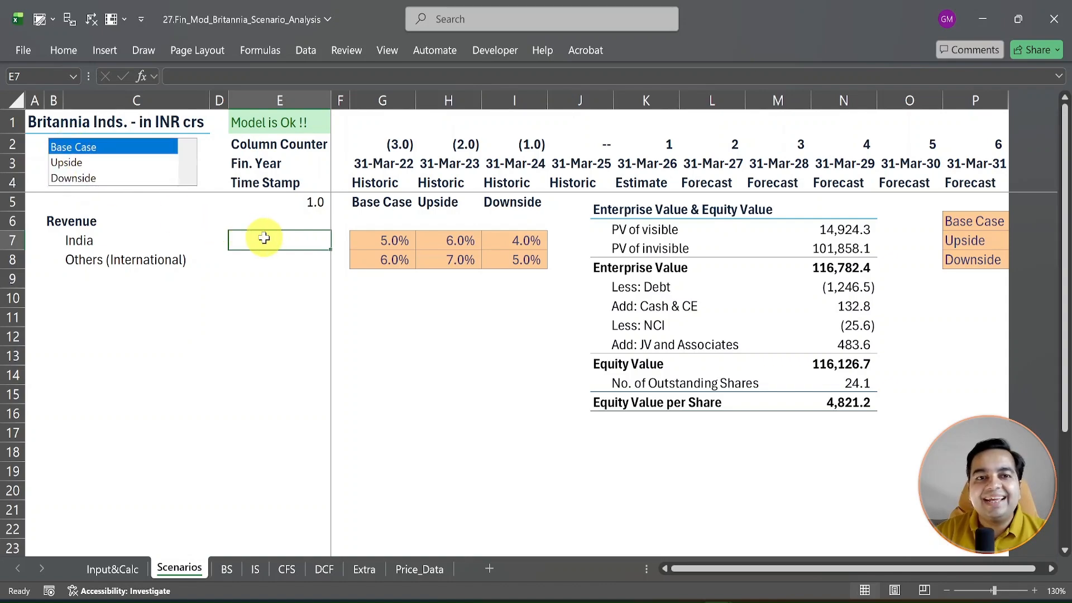
# Enter the formula =INDEX(G7:I7,,$E$5) in E7 so India's growth rate follows the selected scenario
pyautogui.click(439, 240)
pyautogui.click(294, 242)
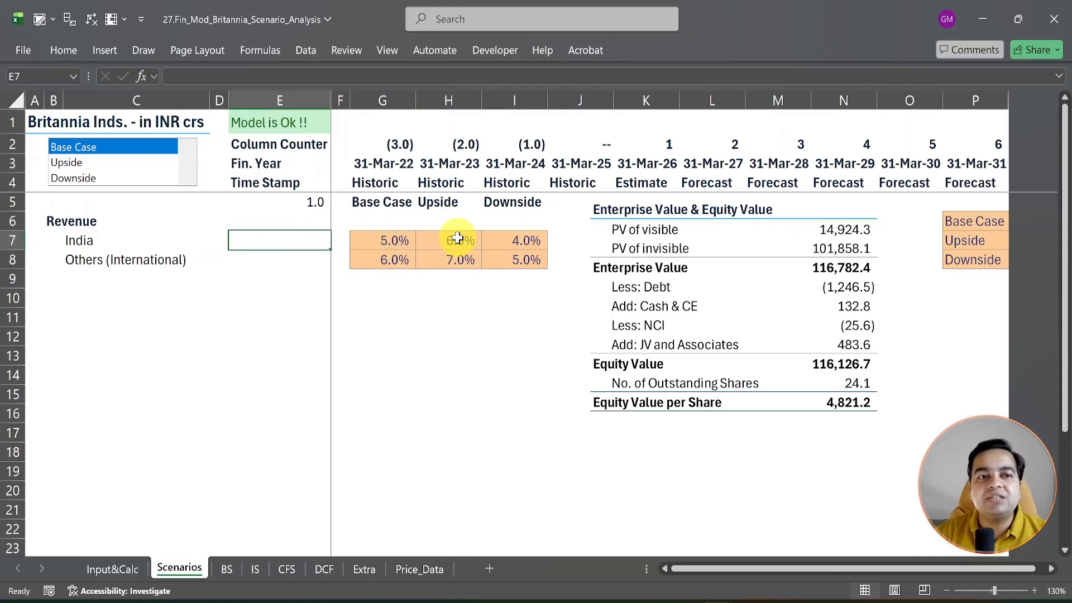
pyautogui.click(453, 240)
pyautogui.click(288, 240)
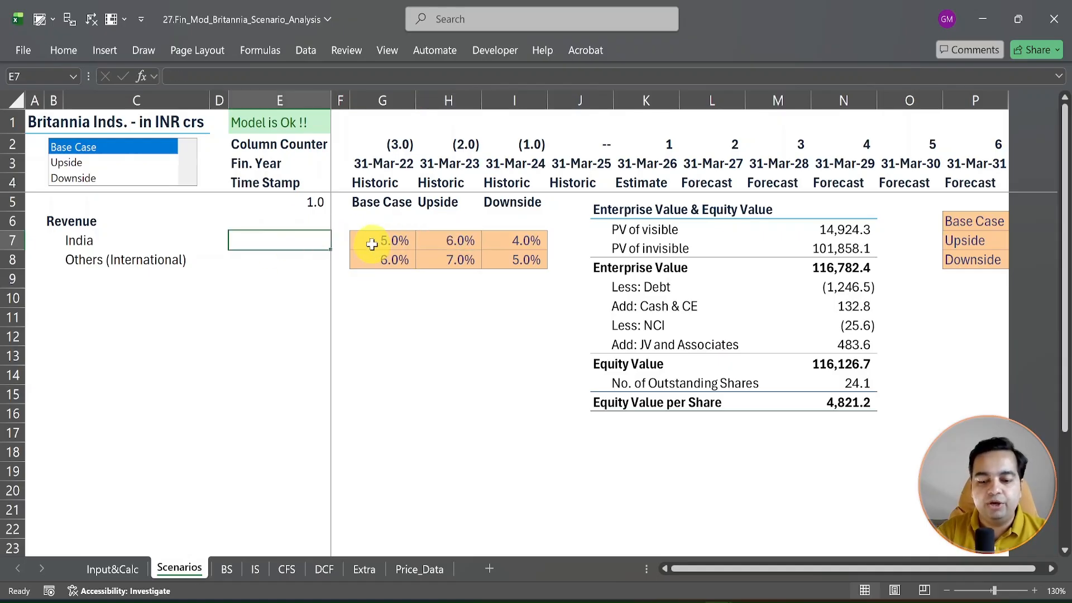
pyautogui.write('=inde')
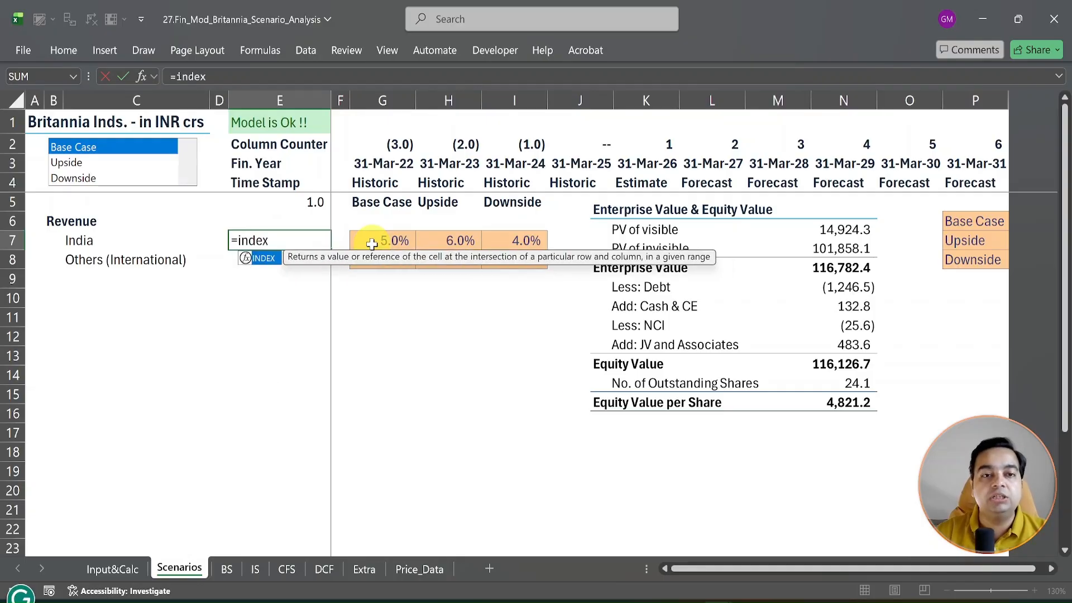
pyautogui.write('x')
pyautogui.press('Tab')
pyautogui.moveTo(372, 242); pyautogui.dragTo(509, 244)
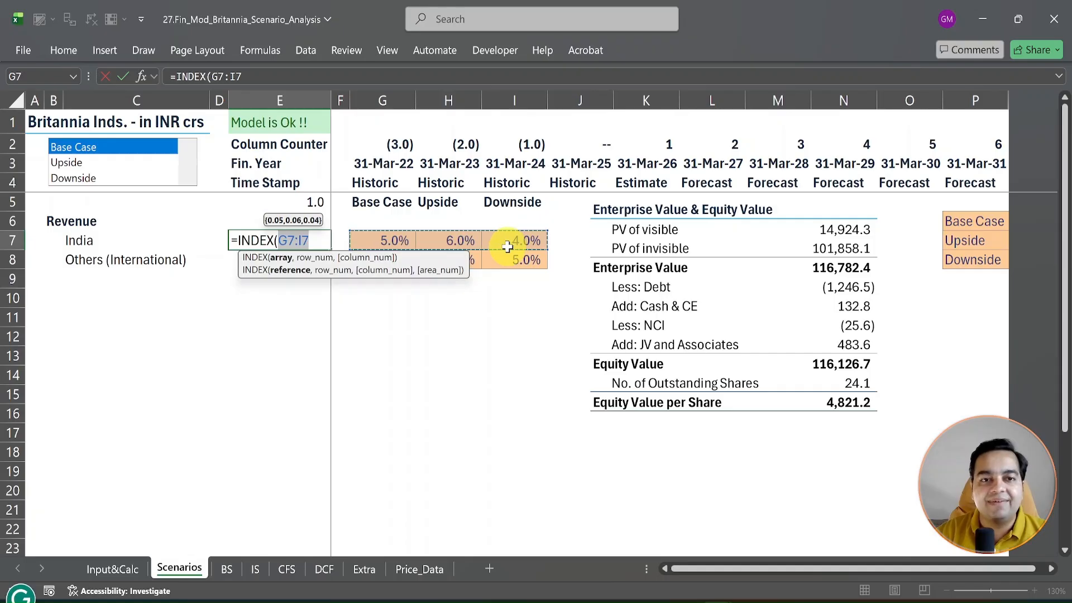
pyautogui.write(',')
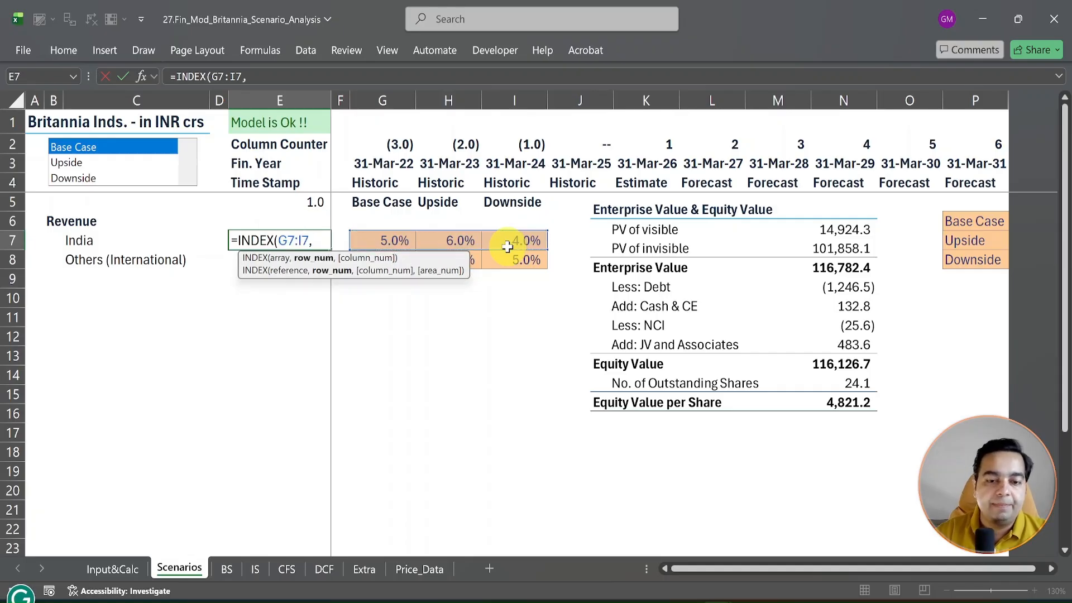
pyautogui.write(',')
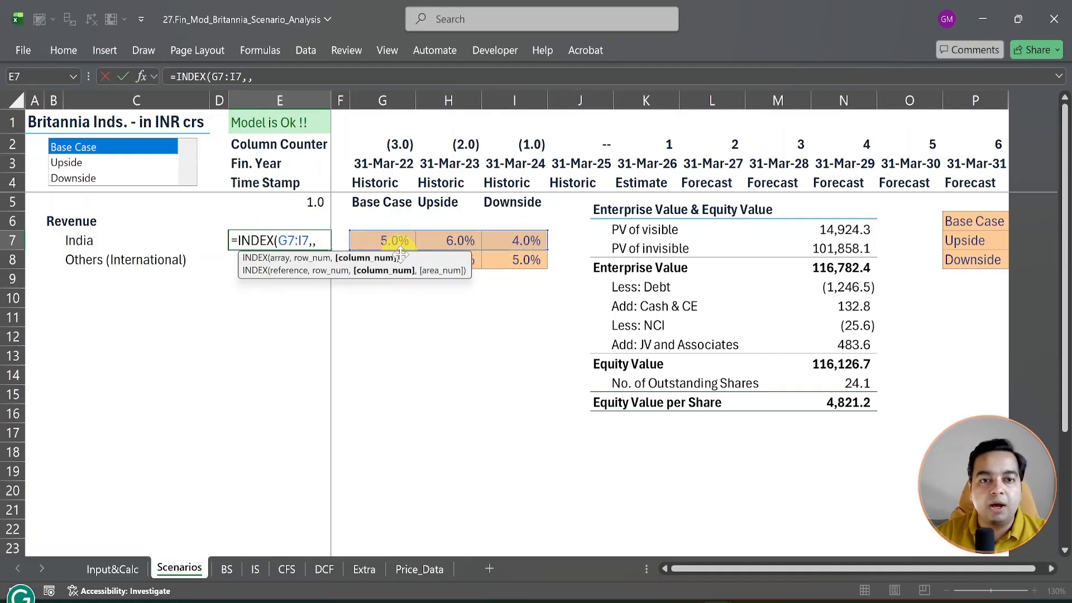
pyautogui.click(305, 202)
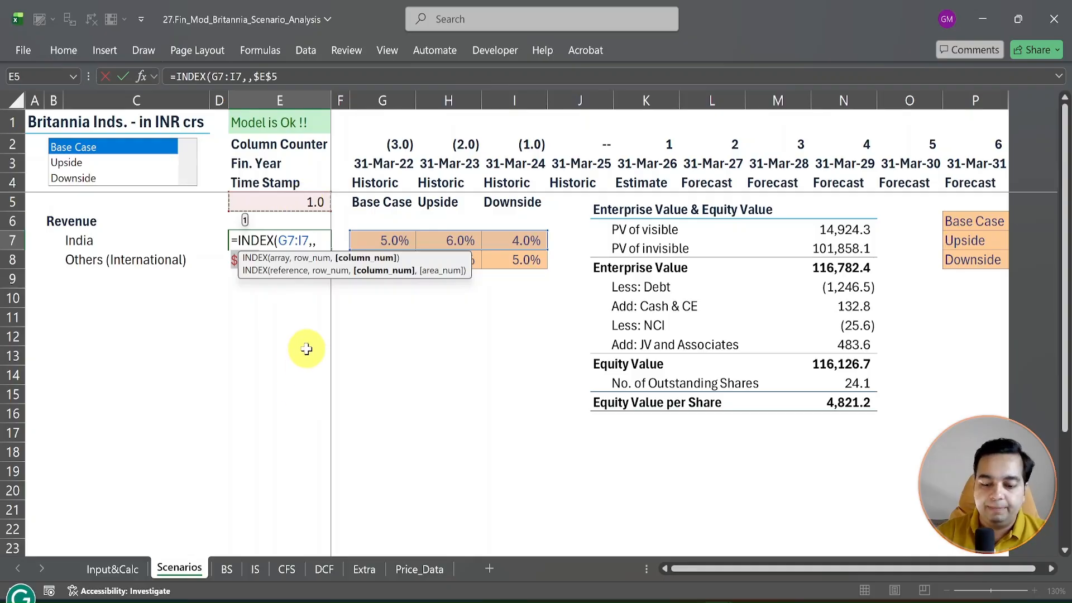
pyautogui.write(')')
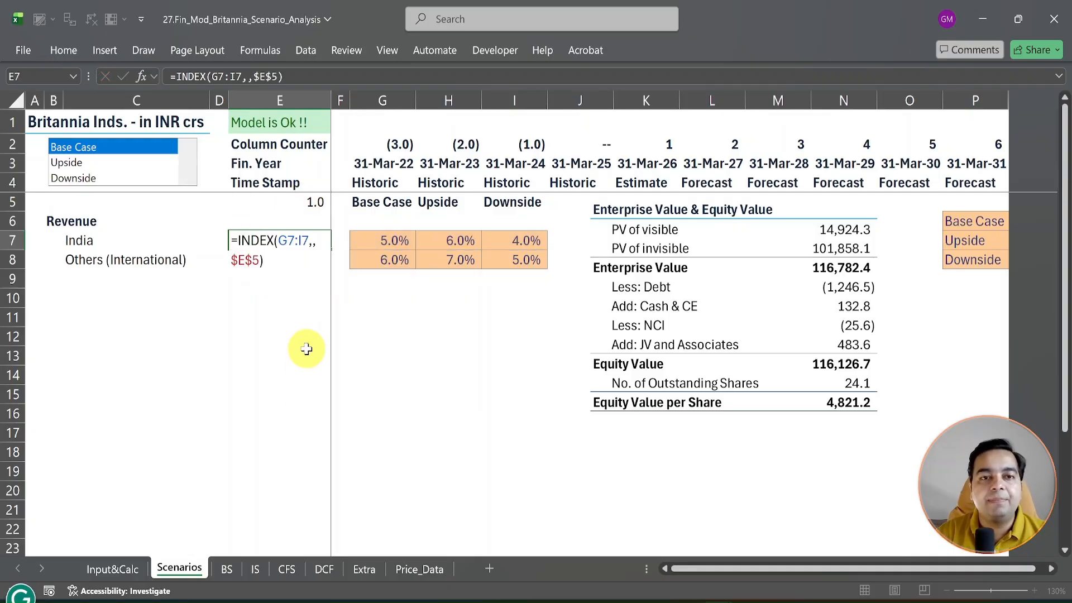
pyautogui.press('Return')
# Apply the Percent New cell style to India's selected growth rate in E7
pyautogui.press('Up')
pyautogui.hotkey('alt', '1')
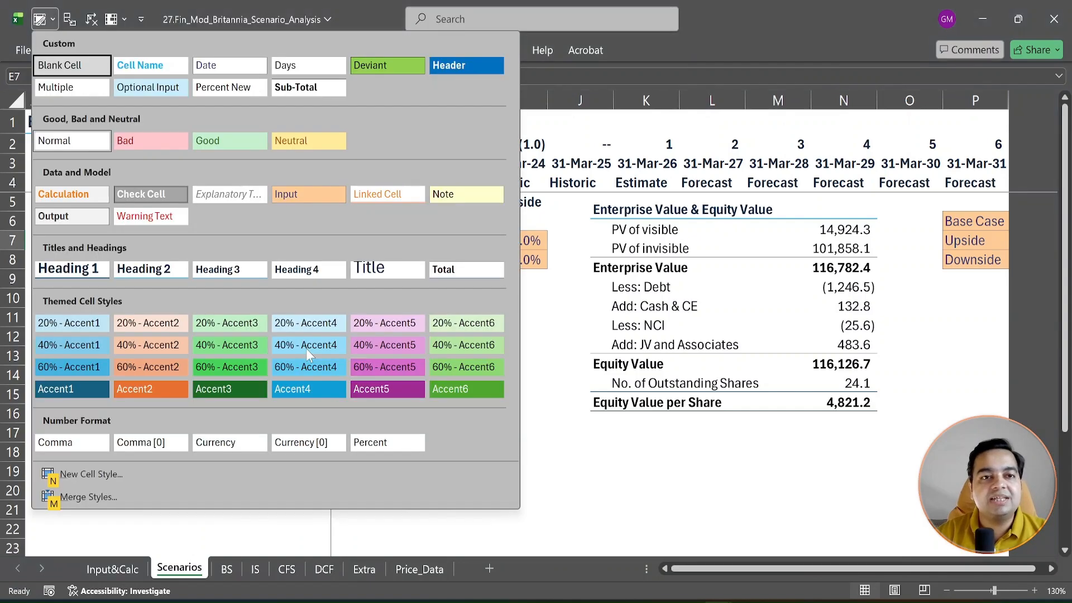
pyautogui.click(230, 85)
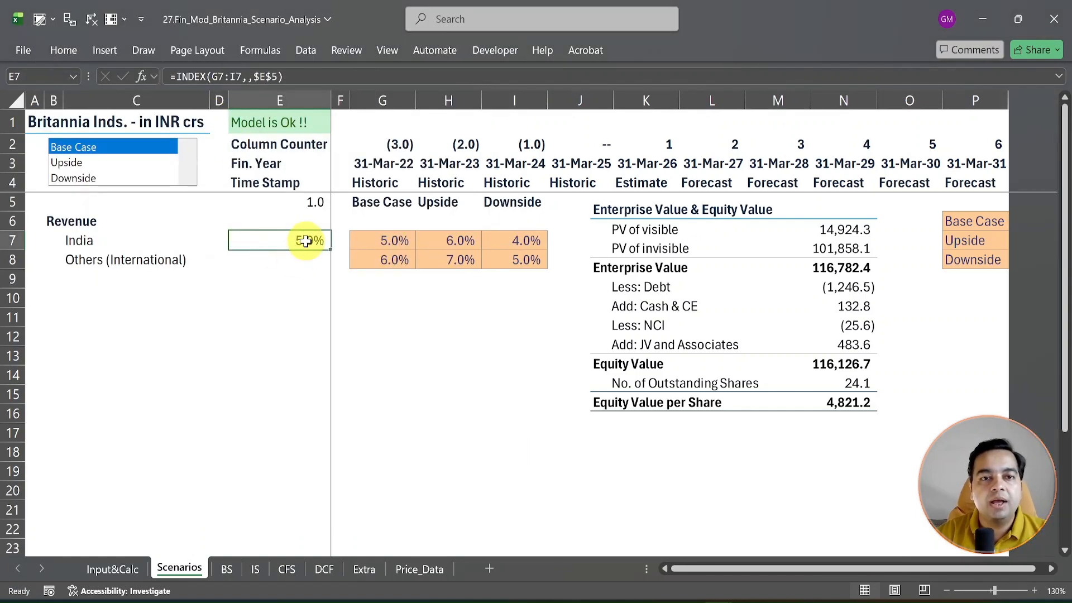
# Switch the scenario list box repeatedly between Base Case, Upside and Downside to check India's rate in E7, ending on Downside
pyautogui.click(67, 162)
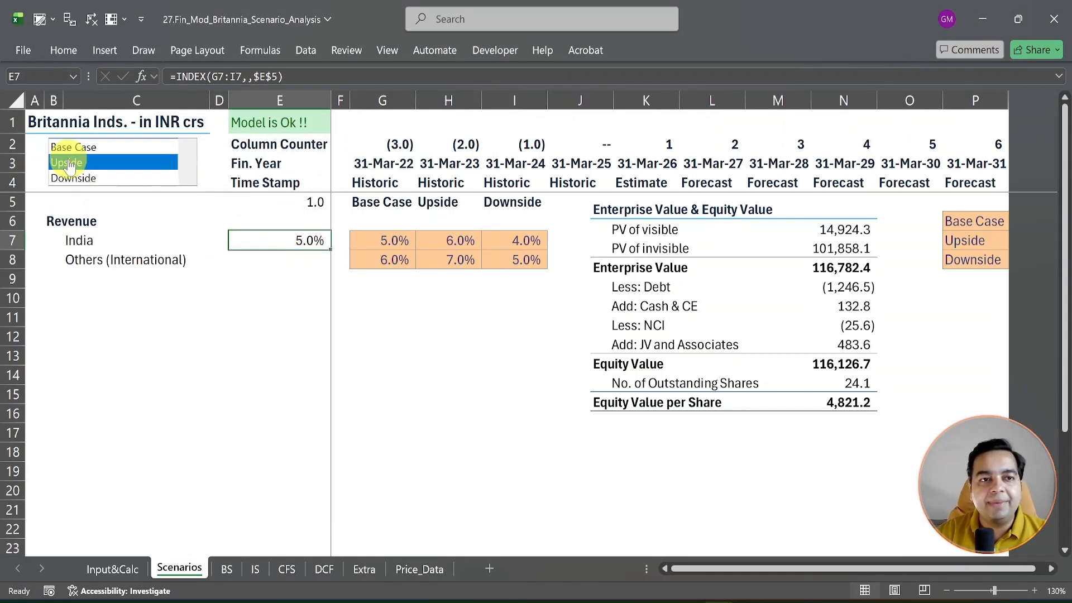
pyautogui.click(78, 150)
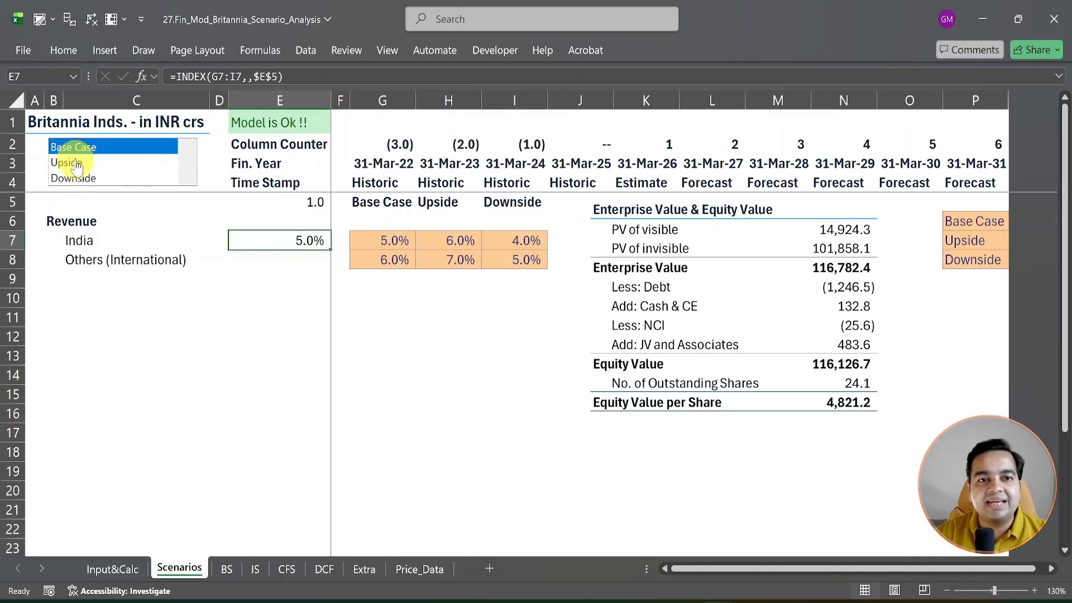
pyautogui.click(78, 163)
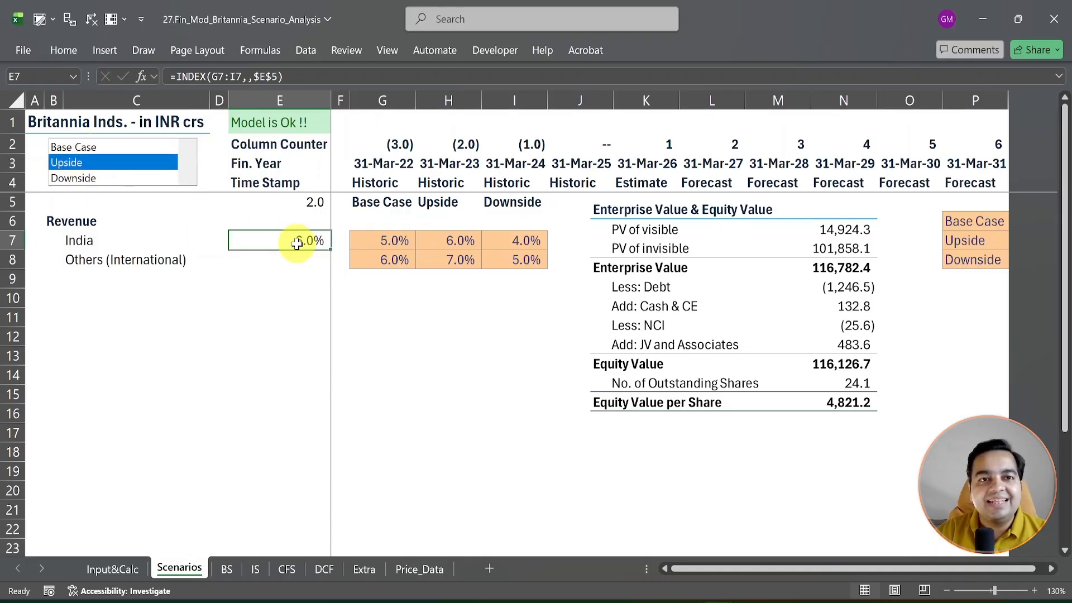
pyautogui.click(78, 178)
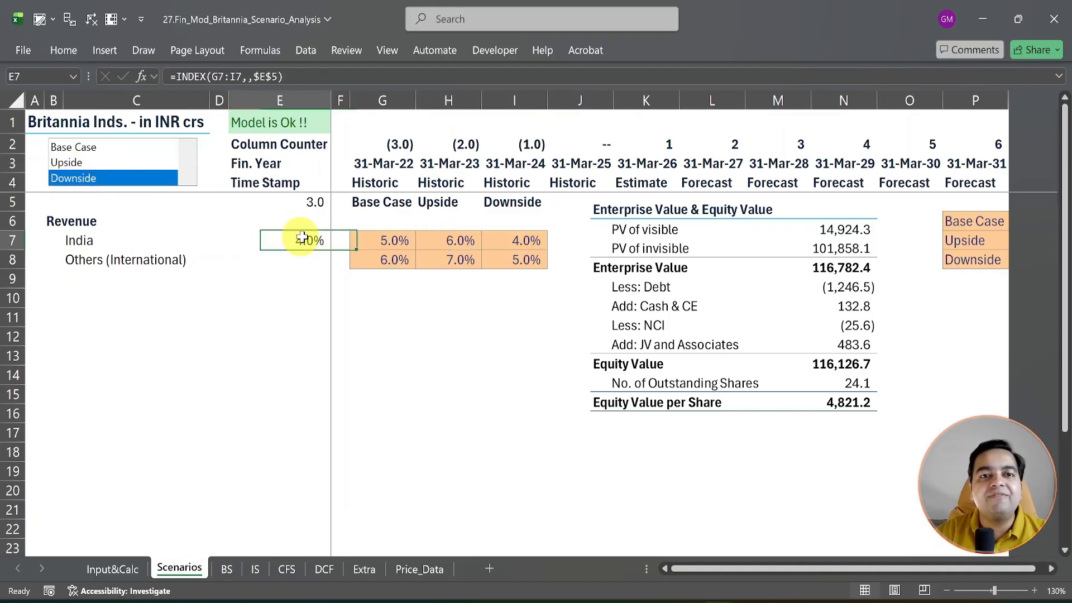
pyautogui.click(545, 236)
pyautogui.click(68, 147)
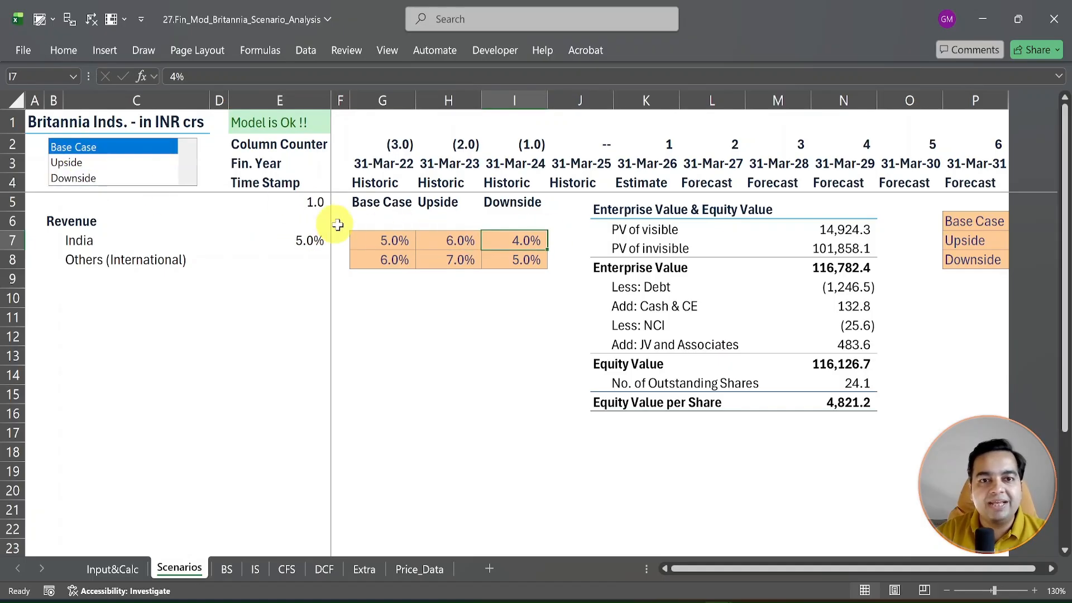
pyautogui.click(373, 240)
pyautogui.click(70, 162)
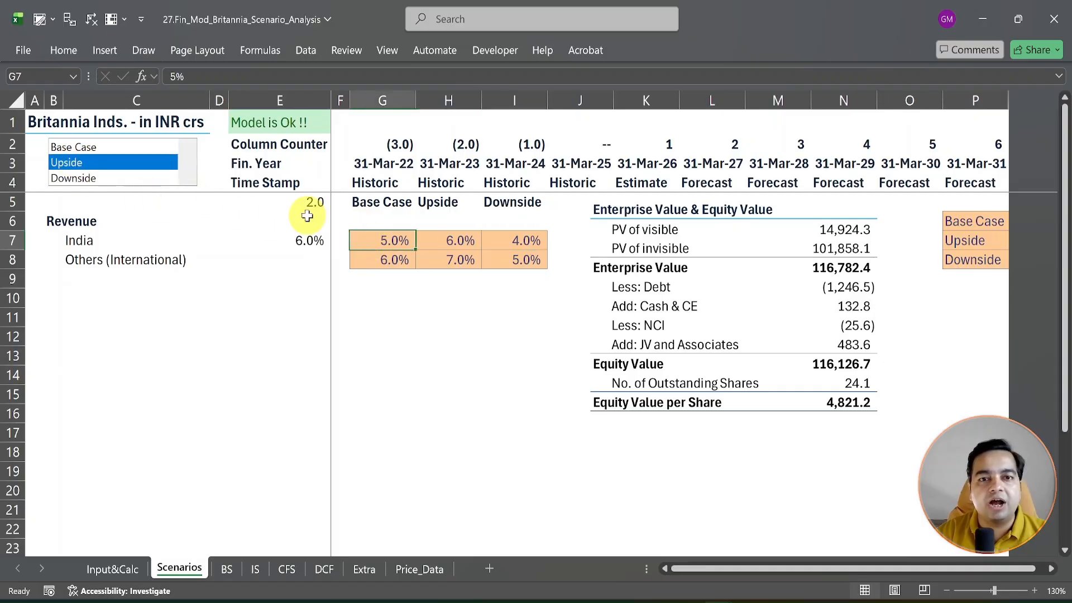
pyautogui.click(298, 243)
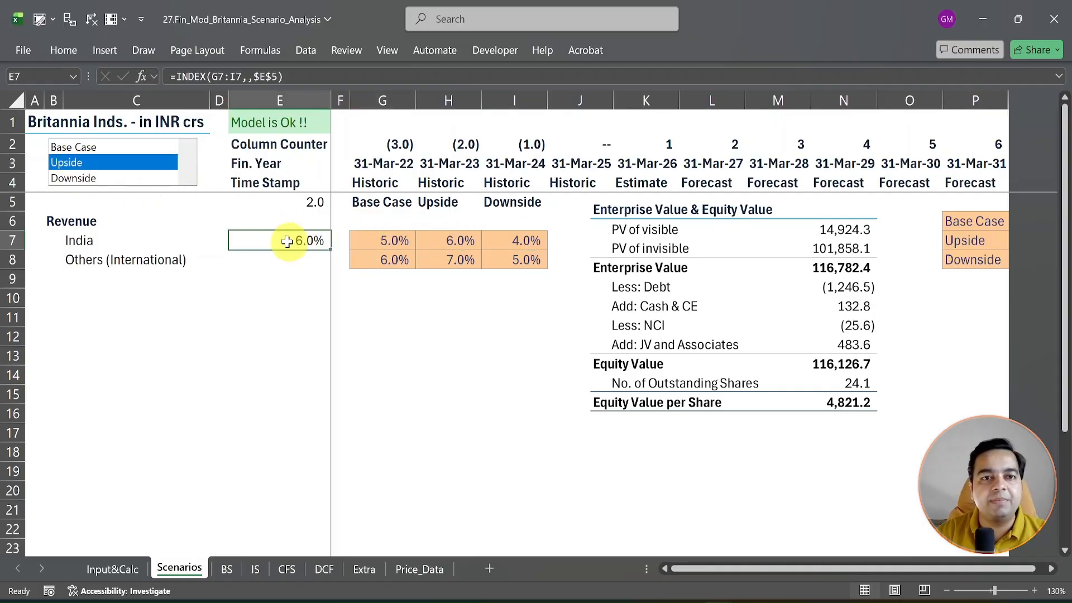
pyautogui.click(72, 177)
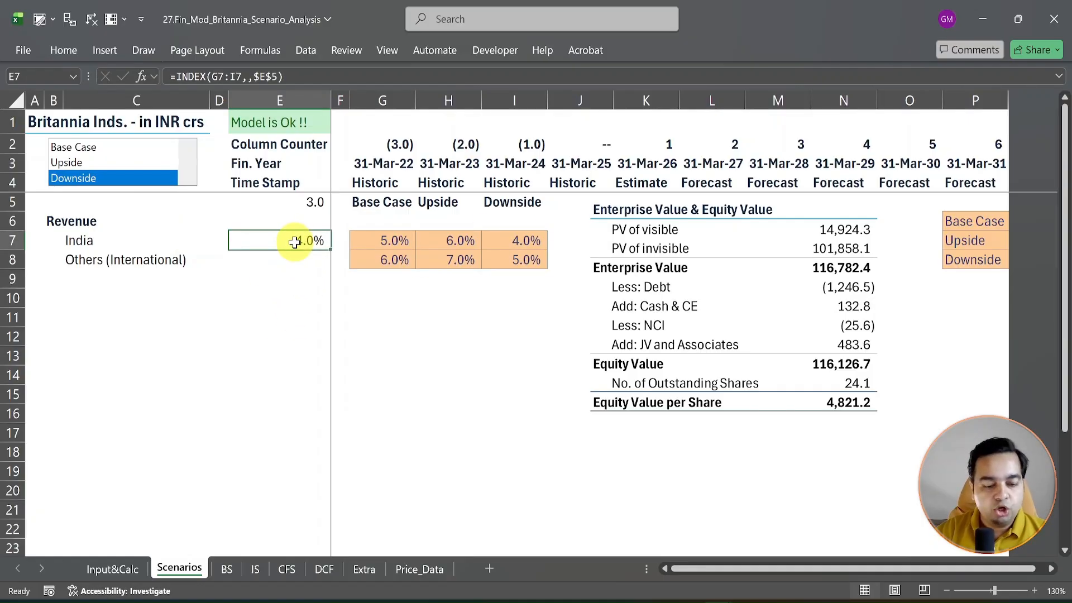
# Copy India's INDEX formula from E7 to E8 for Others (International) and save the workbook
pyautogui.hotkey('ctrl', 'c')
pyautogui.click(294, 261)
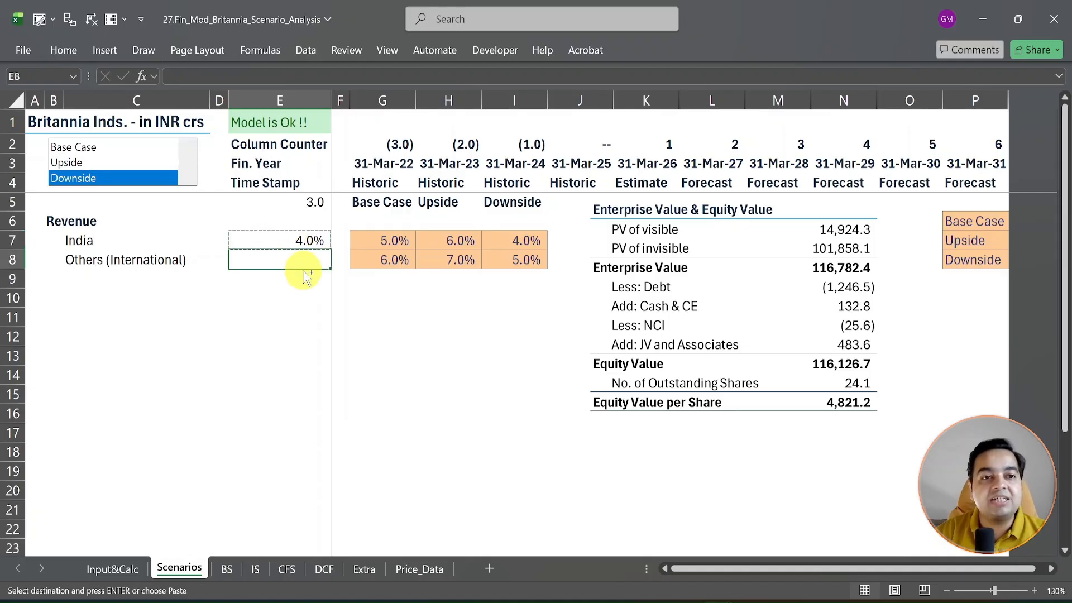
pyautogui.hotkey('ctrl', 'v')
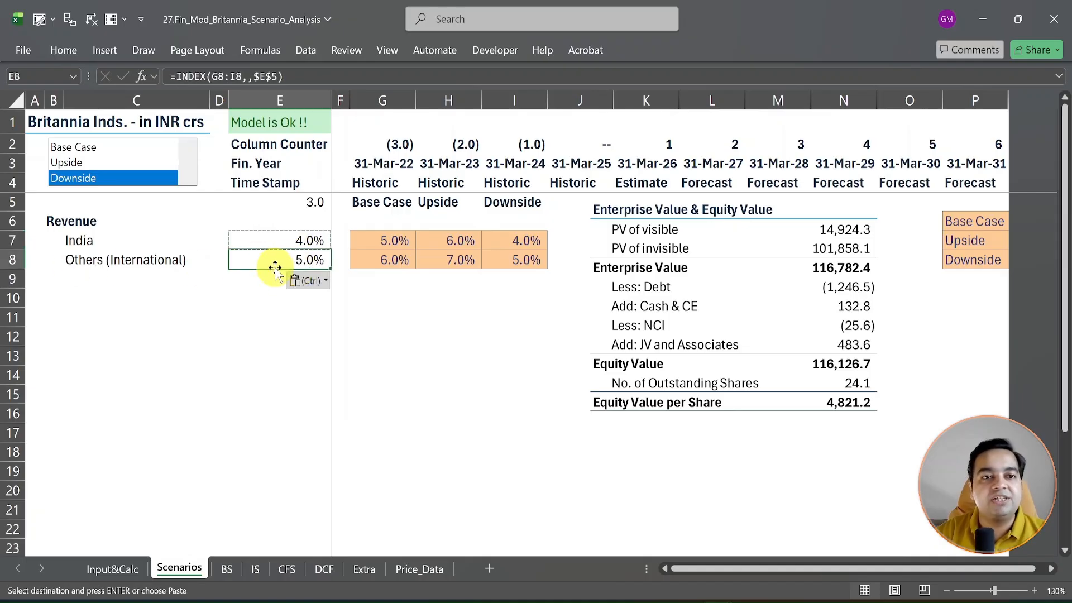
pyautogui.moveTo(294, 241); pyautogui.dragTo(294, 262)
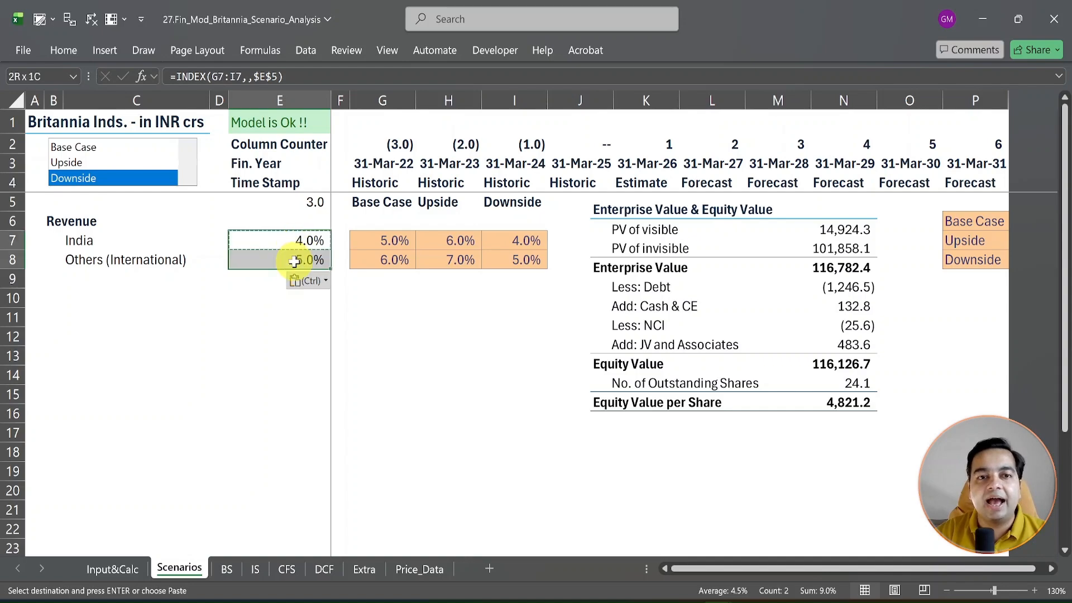
pyautogui.hotkey('ctrl', 's')
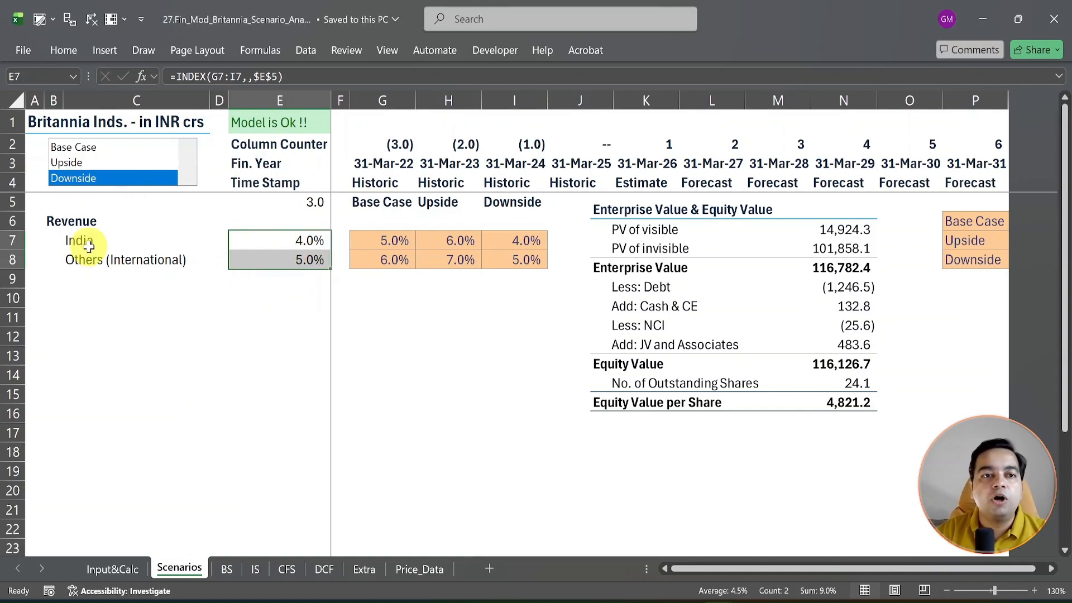
# Cycle the scenario list box through Base Case and Upside to Downside to check the Revenue rates in rows 7 and 8
pyautogui.hotkey('shift', 'space')
pyautogui.click(72, 148)
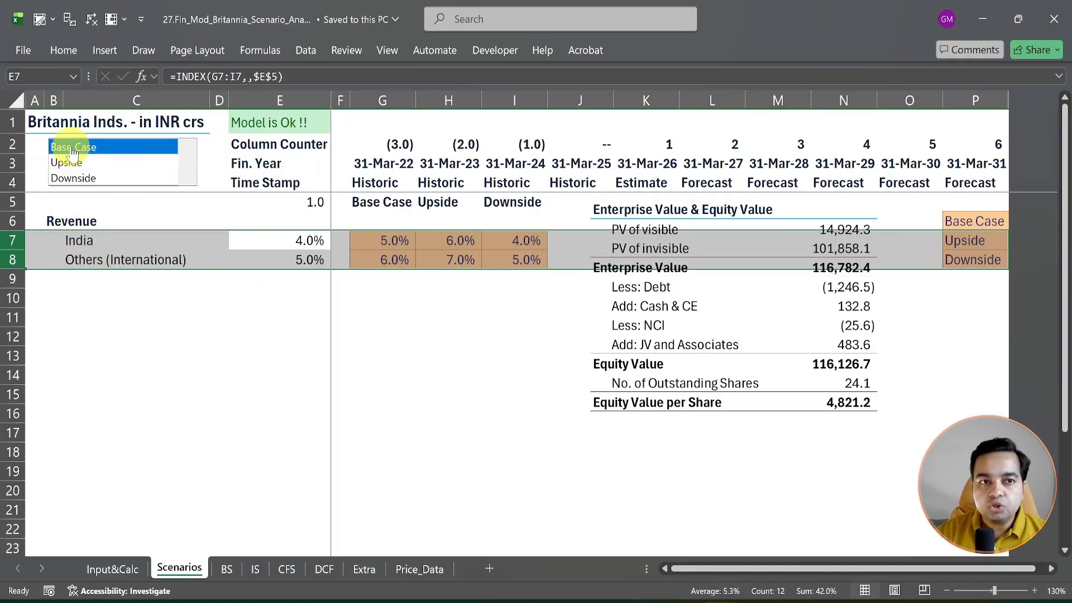
pyautogui.click(66, 162)
pyautogui.click(73, 178)
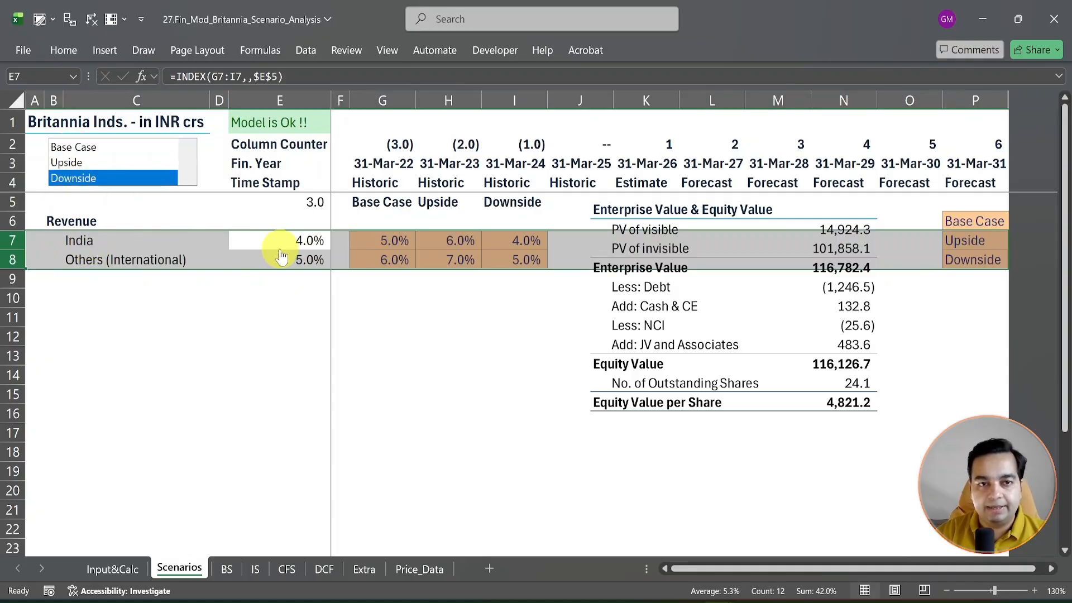
# Link the 31-Mar-31 India and Others (International) growth cells P33:P34 on the Input&Calc sheet to Scenarios!E7 and E8, keeping their formatting
pyautogui.moveTo(297, 240); pyautogui.dragTo(290, 261)
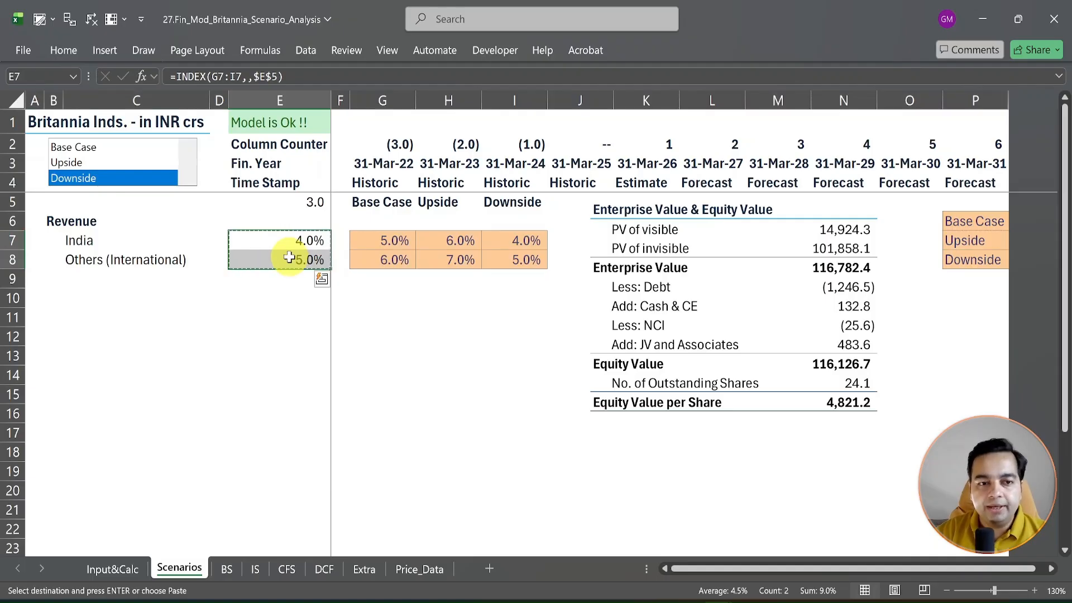
pyautogui.click(115, 568)
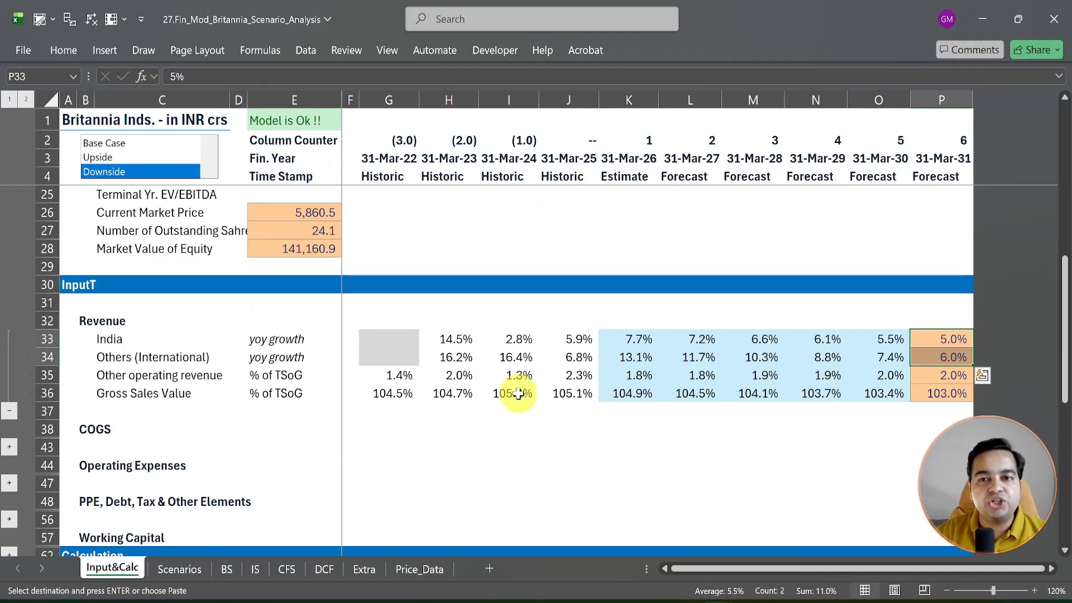
pyautogui.click(942, 341)
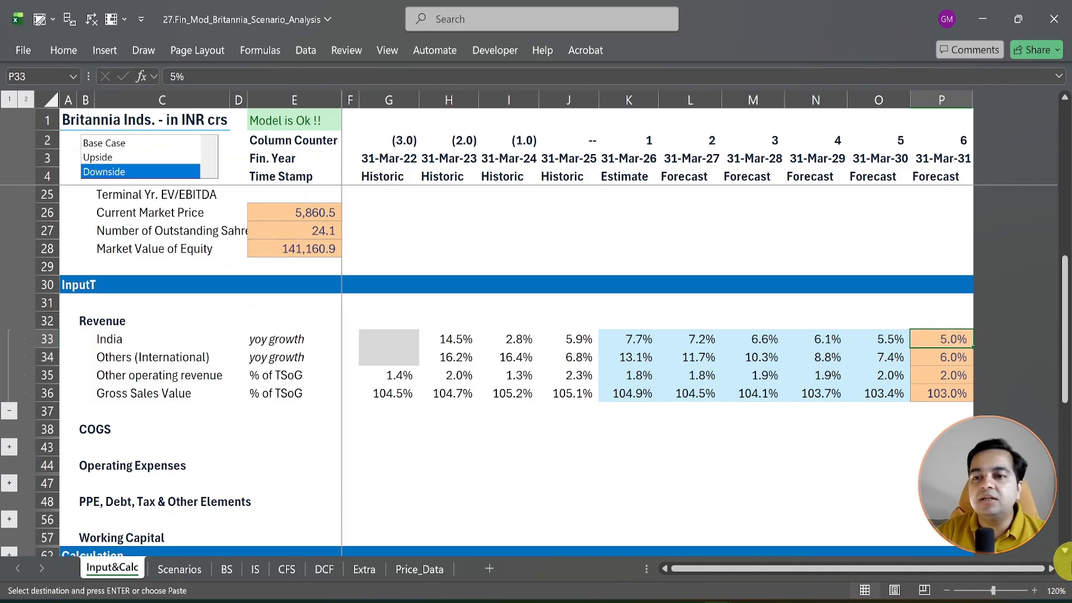
pyautogui.click(1065, 550)
pyautogui.click(1065, 550)
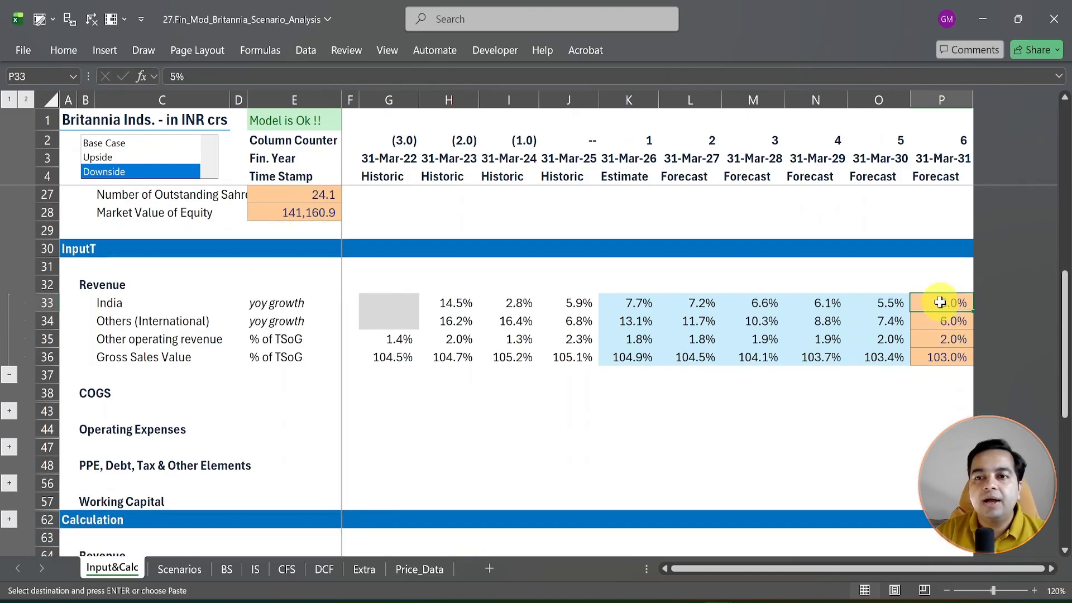
pyautogui.hotkey('ctrl', 'alt', 'v')
pyautogui.press('f')
pyautogui.press('Return')
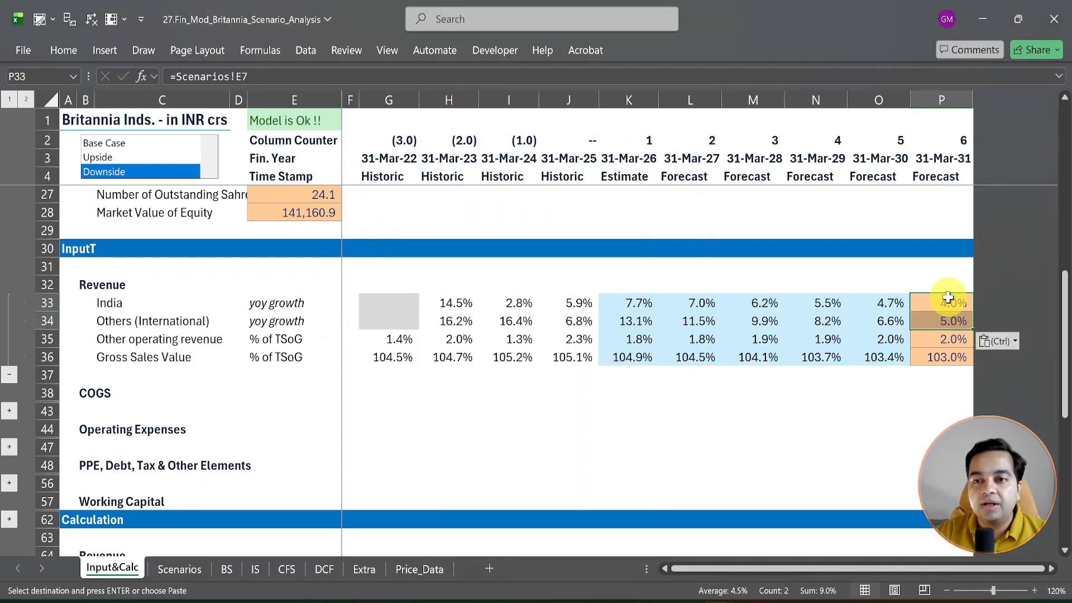
# Trace the precedents of the linked growth cells P33 and P34 to show their source on another sheet
pyautogui.moveTo(948, 298); pyautogui.dragTo(948, 317)
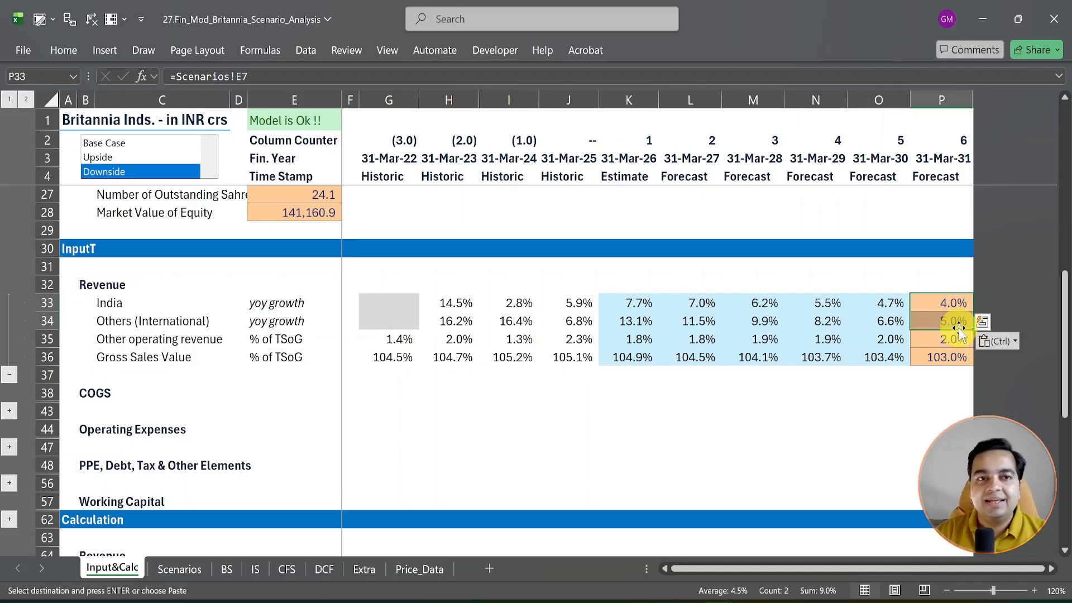
pyautogui.hotkey('alt', '2')
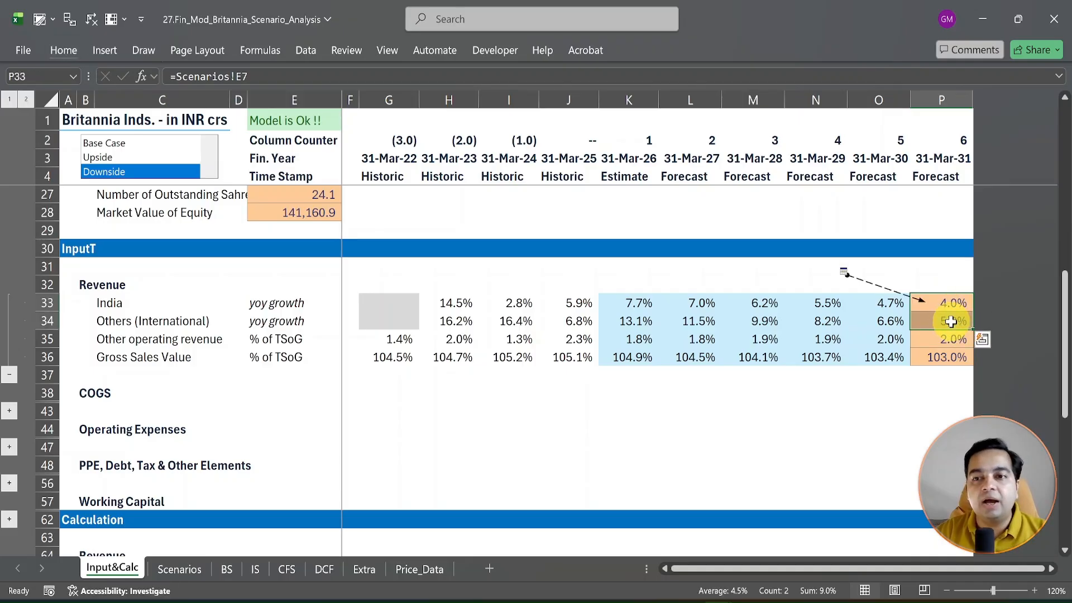
pyautogui.click(950, 322)
pyautogui.hotkey('alt', '2')
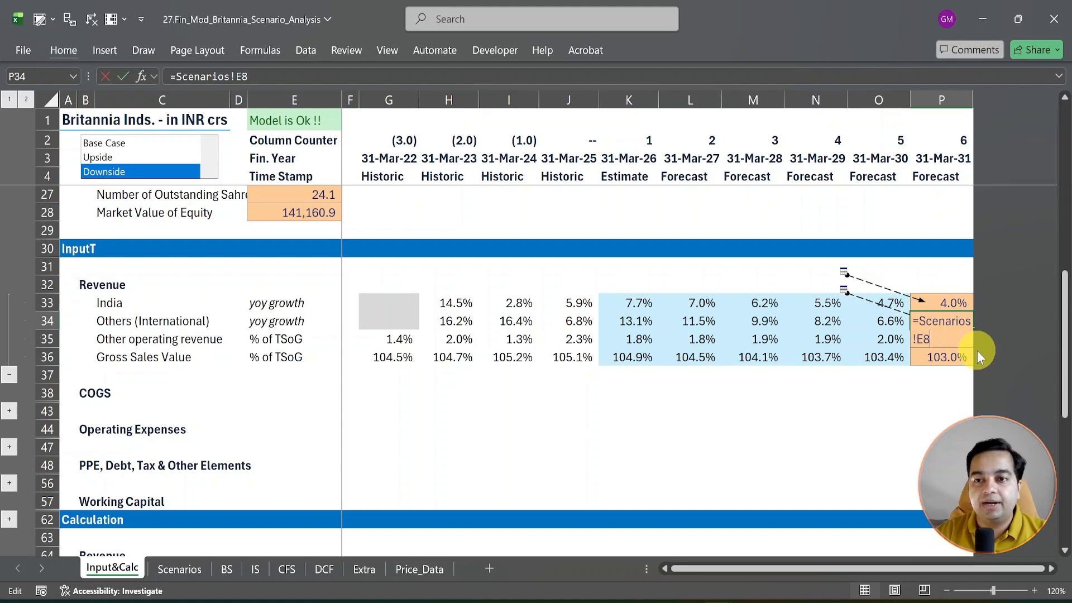
# Restyle the linked growth cells P33:P34 with the Normal style followed by the Percent New style
pyautogui.moveTo(945, 304); pyautogui.dragTo(947, 319)
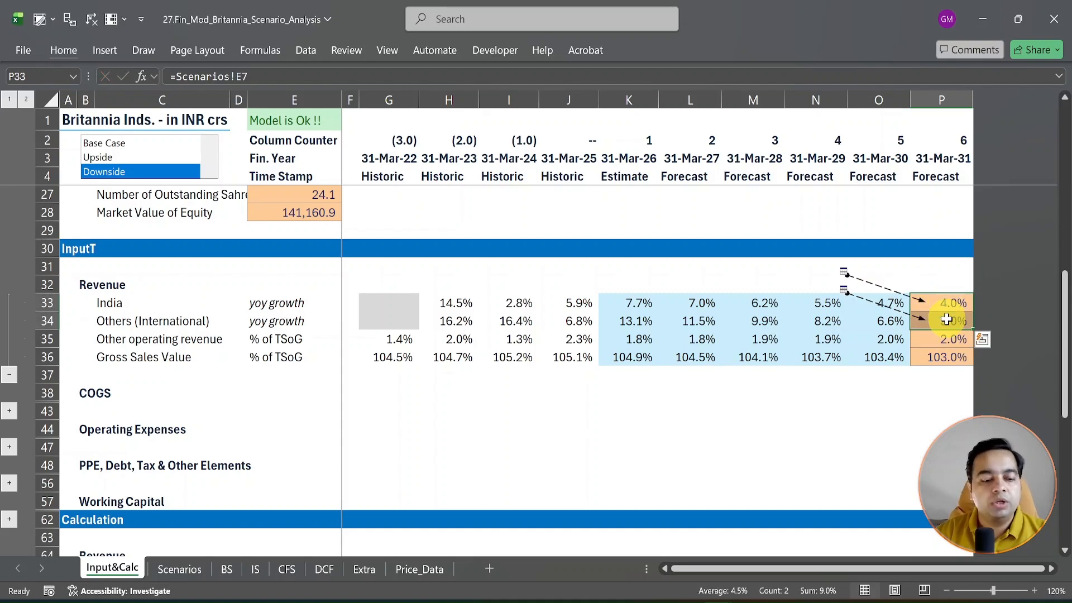
pyautogui.hotkey('alt', '1')
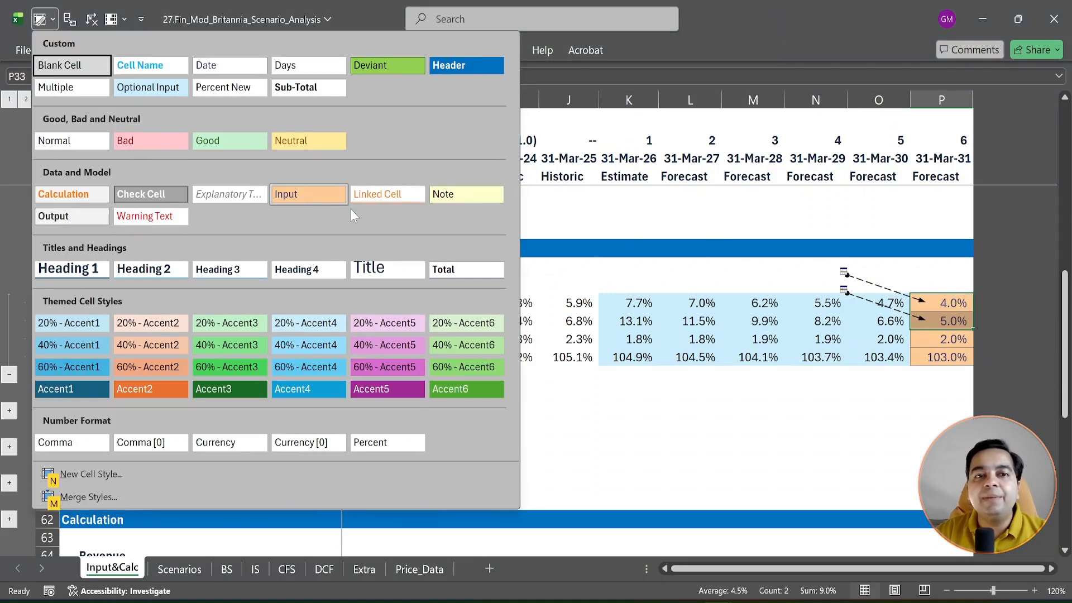
pyautogui.click(67, 147)
pyautogui.hotkey('alt', '1')
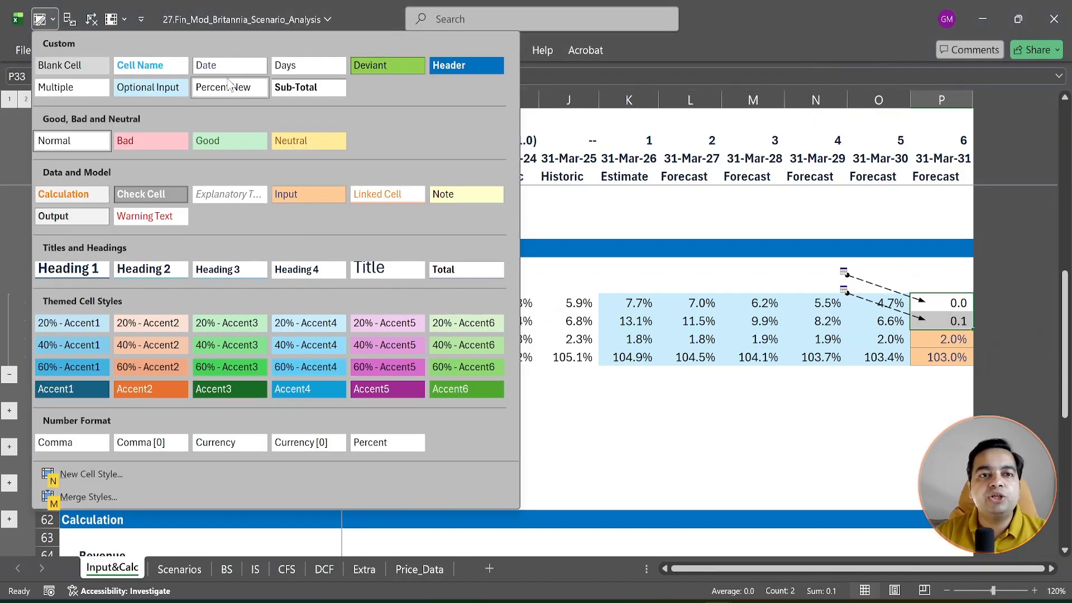
pyautogui.click(229, 87)
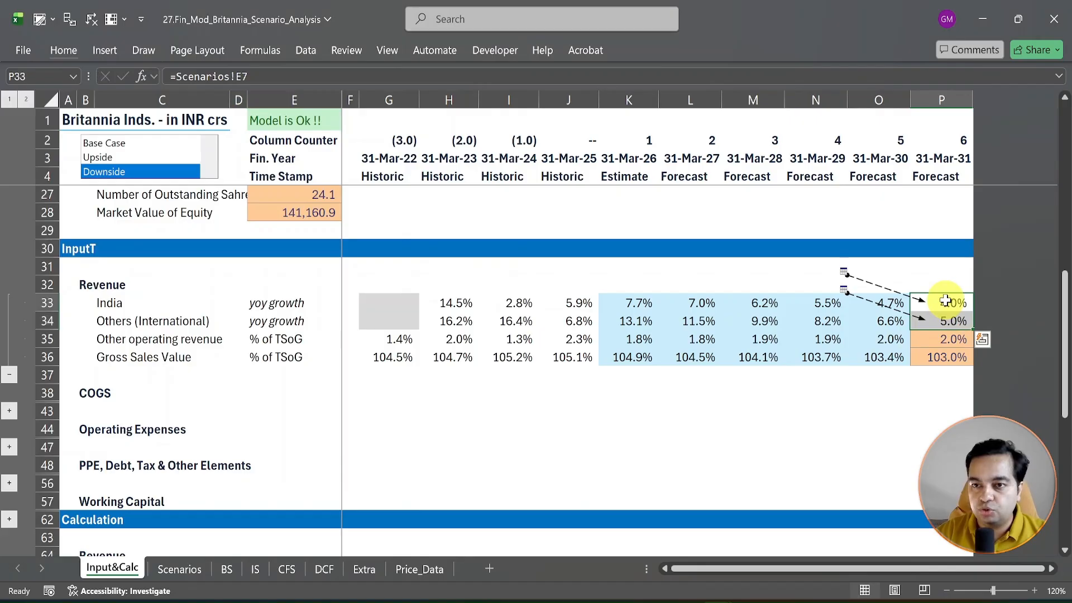
# Inspect the formulas in the linked growth cells P33 and P34 and review India's growth row
pyautogui.click(949, 321)
pyautogui.click(946, 303)
pyautogui.click(949, 321)
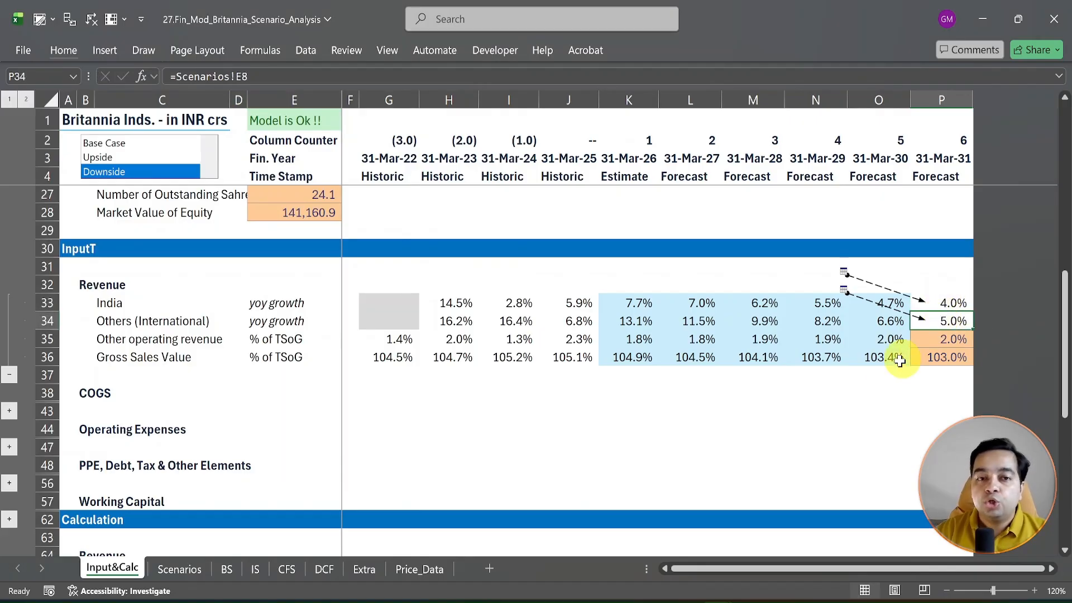
pyautogui.click(942, 305)
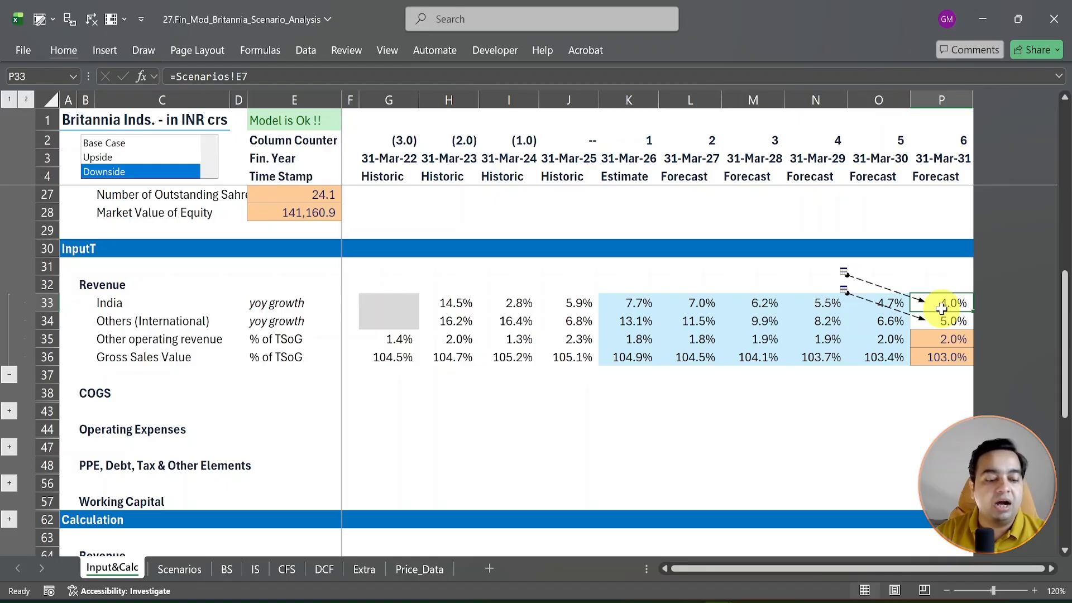
pyautogui.hotkey('shift', 'space')
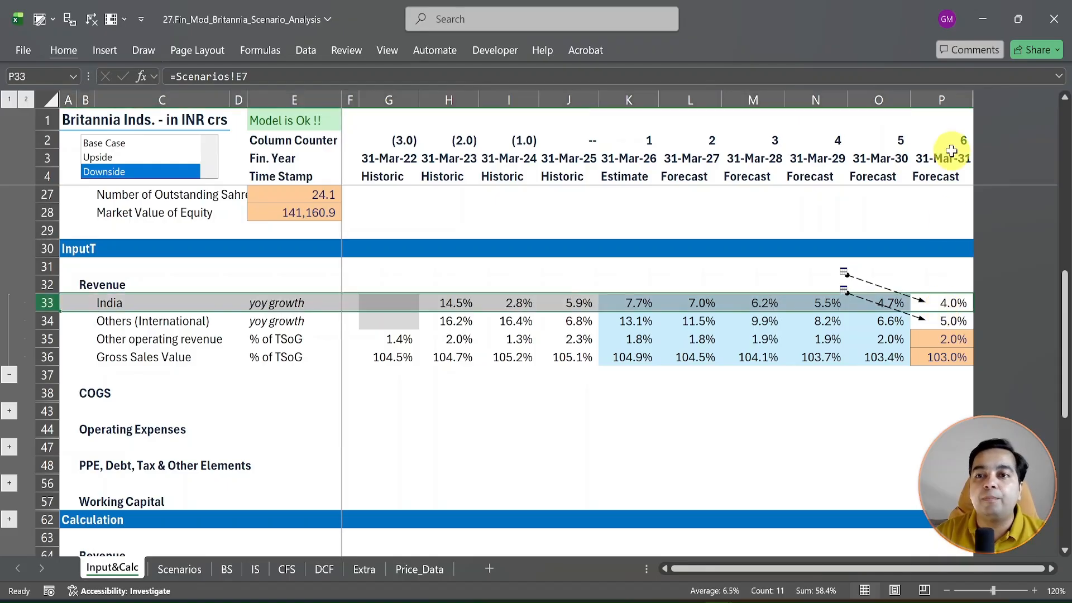
pyautogui.click(952, 302)
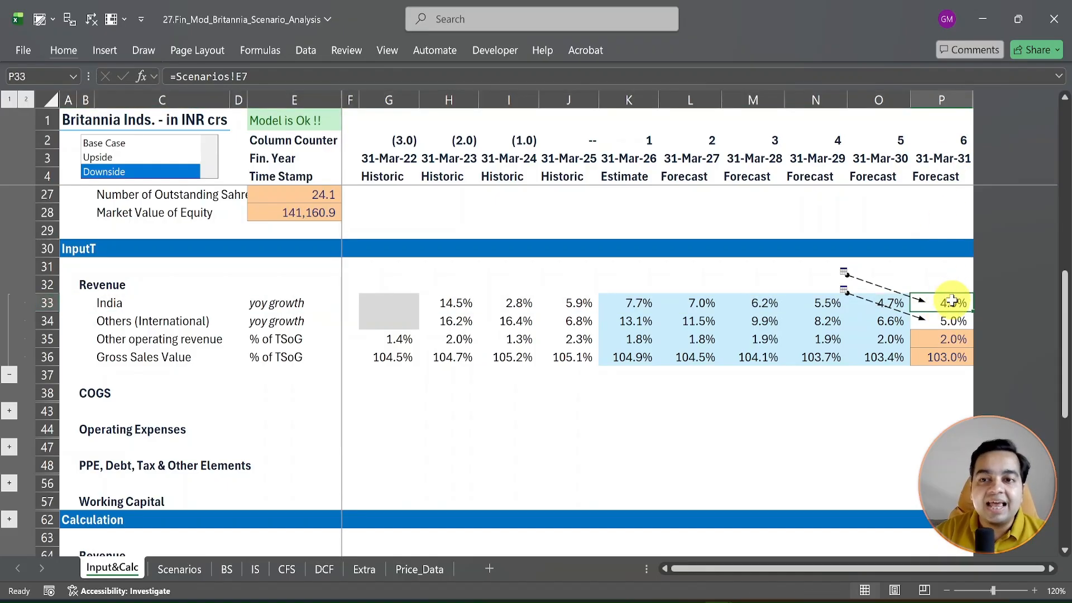
# On the Scenarios sheet, set the scenario to Base Case and Upside, checking E7, E8 and the valuation picture
pyautogui.click(177, 568)
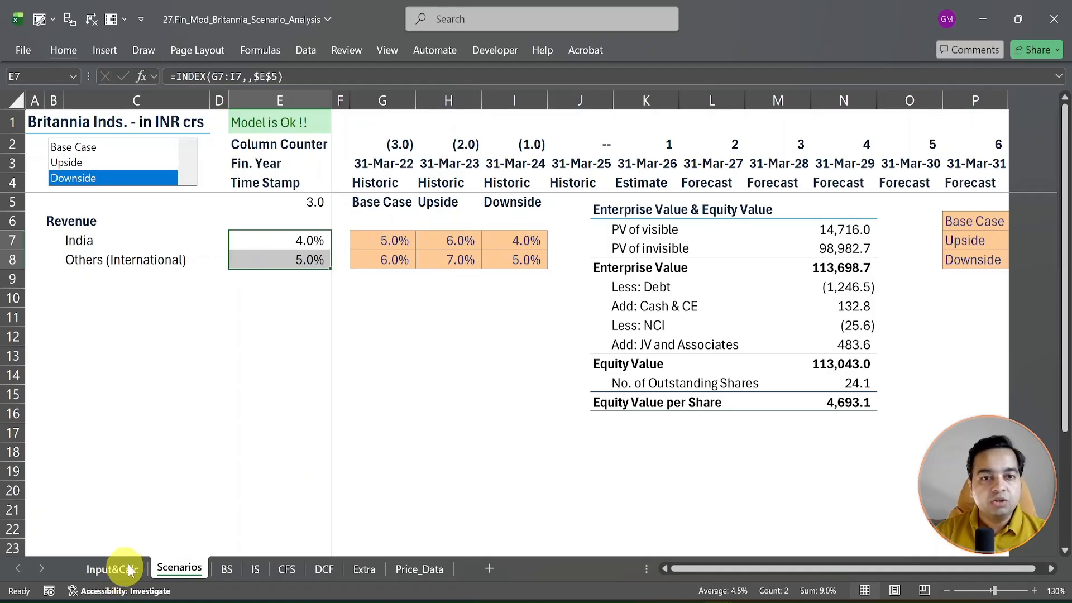
pyautogui.click(263, 257)
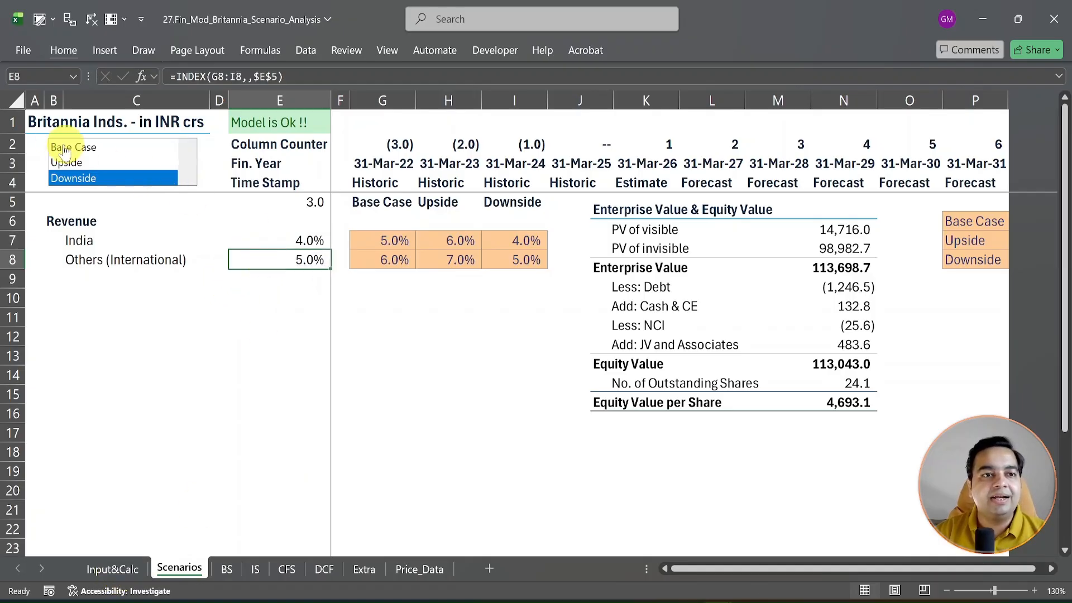
pyautogui.click(73, 147)
pyautogui.click(298, 246)
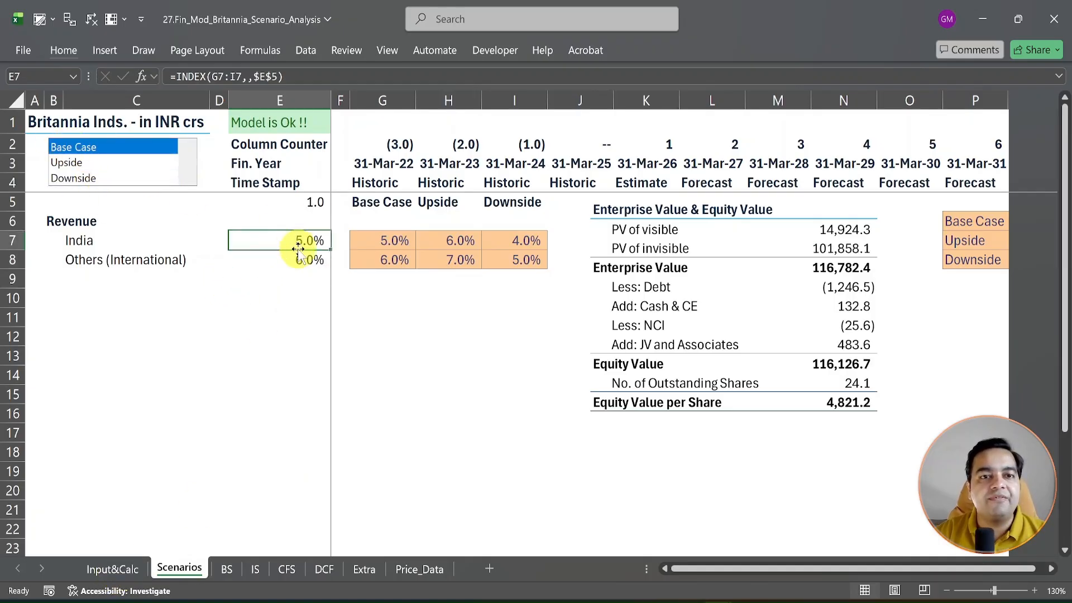
pyautogui.click(299, 259)
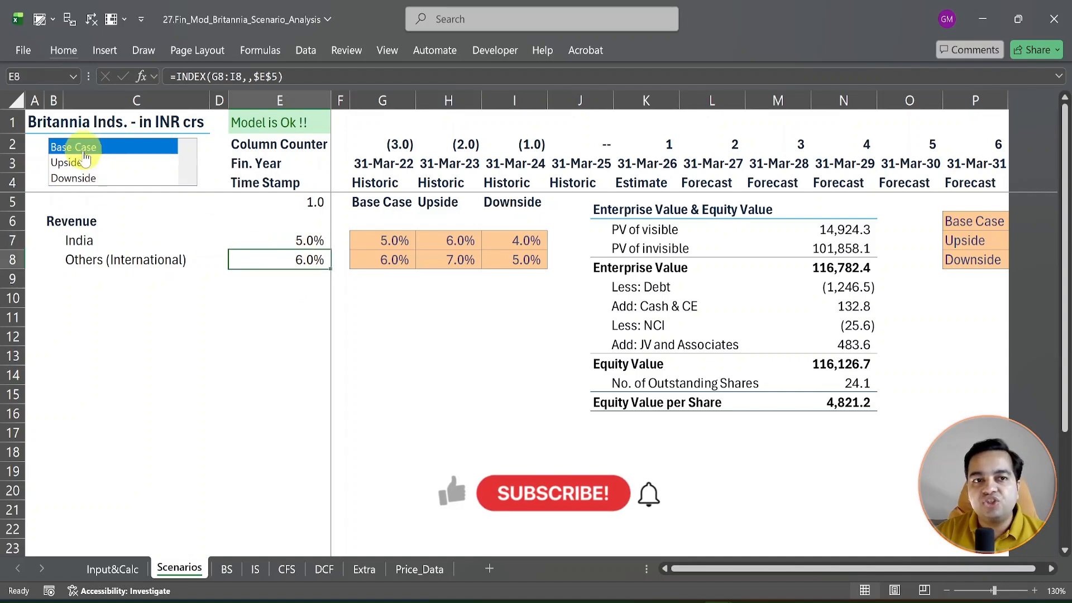
pyautogui.click(81, 163)
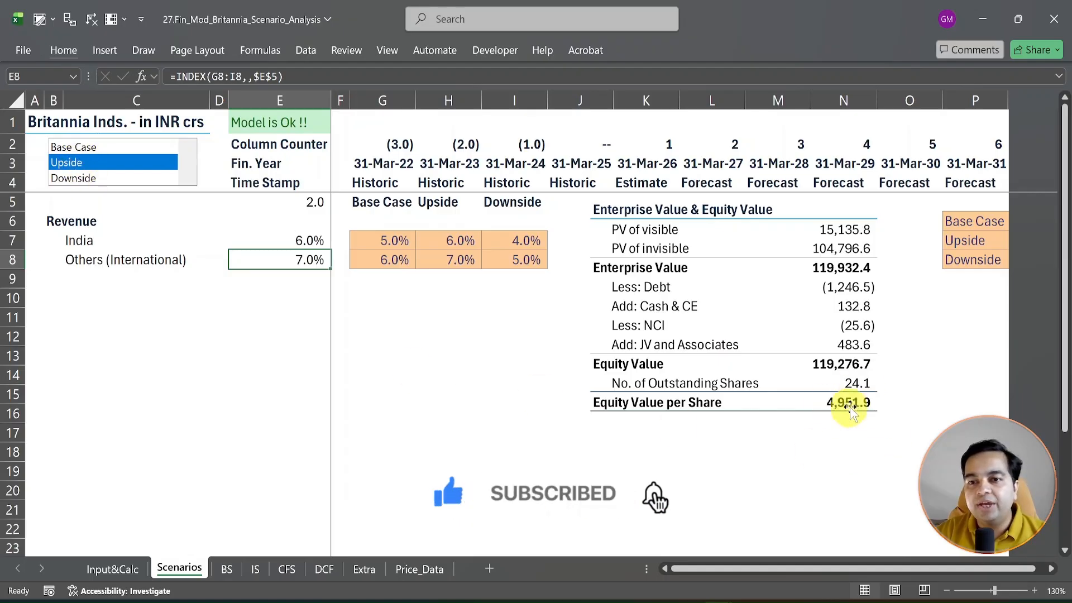
# Shrink the linked valuation picture so it ends around row 15 in column N, and set the scenario to Downside
pyautogui.click(832, 394)
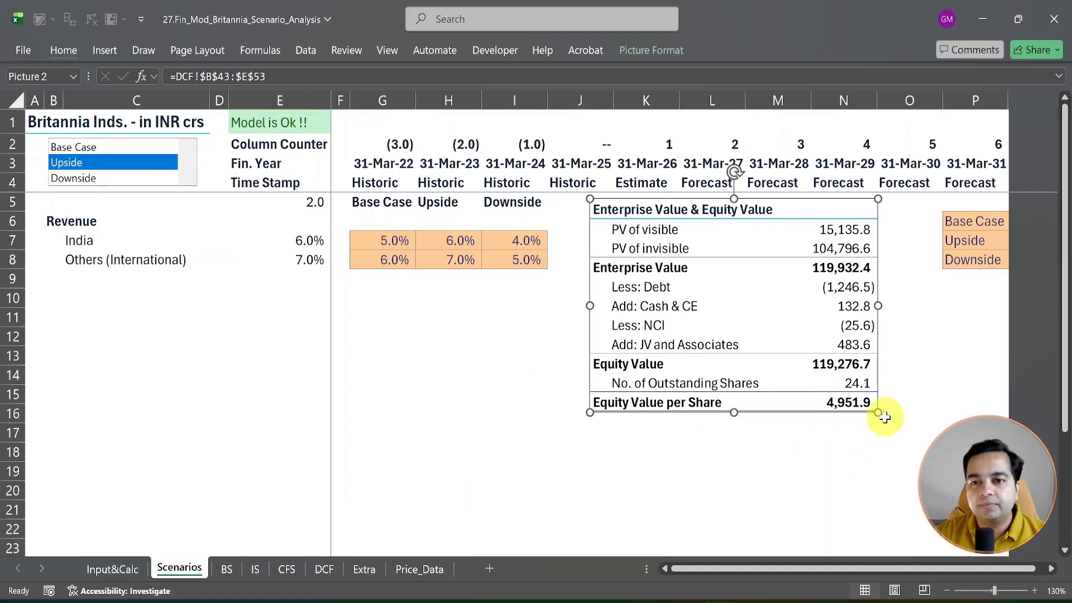
pyautogui.moveTo(877, 412); pyautogui.dragTo(852, 393)
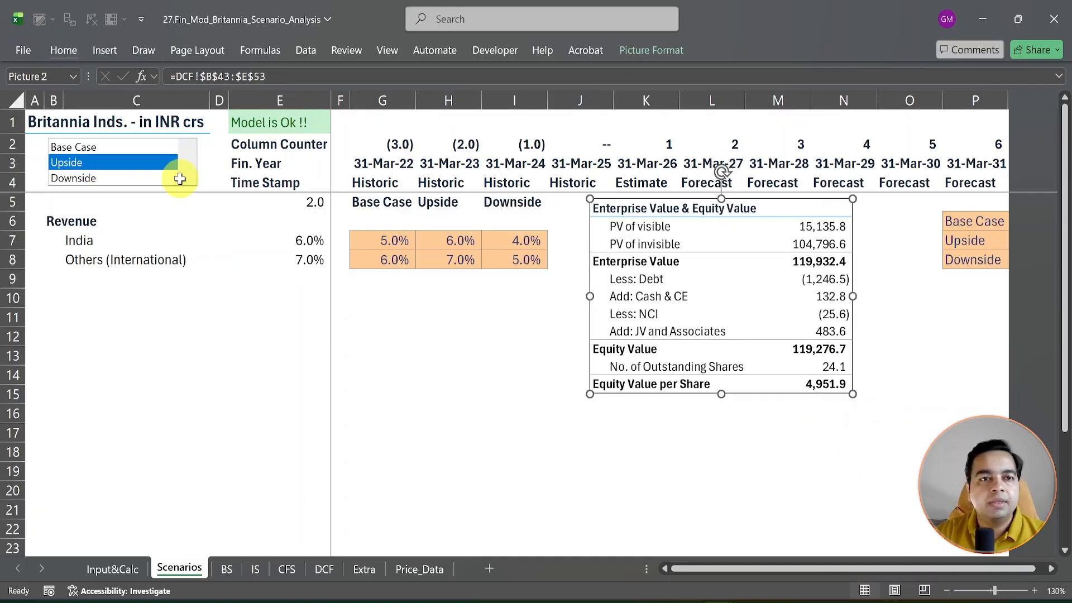
pyautogui.click(79, 182)
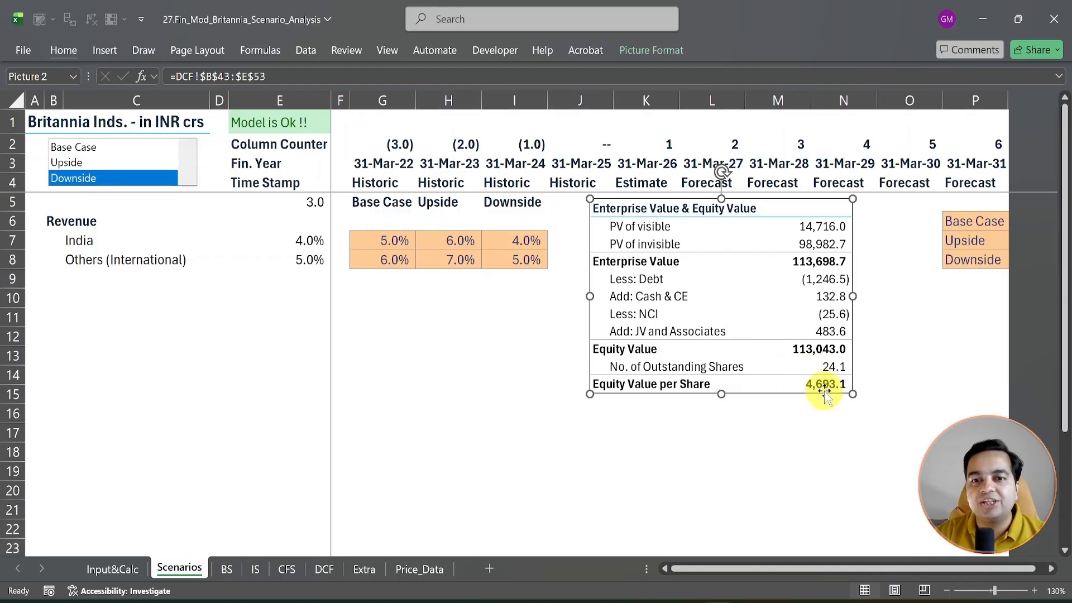
pyautogui.click(301, 243)
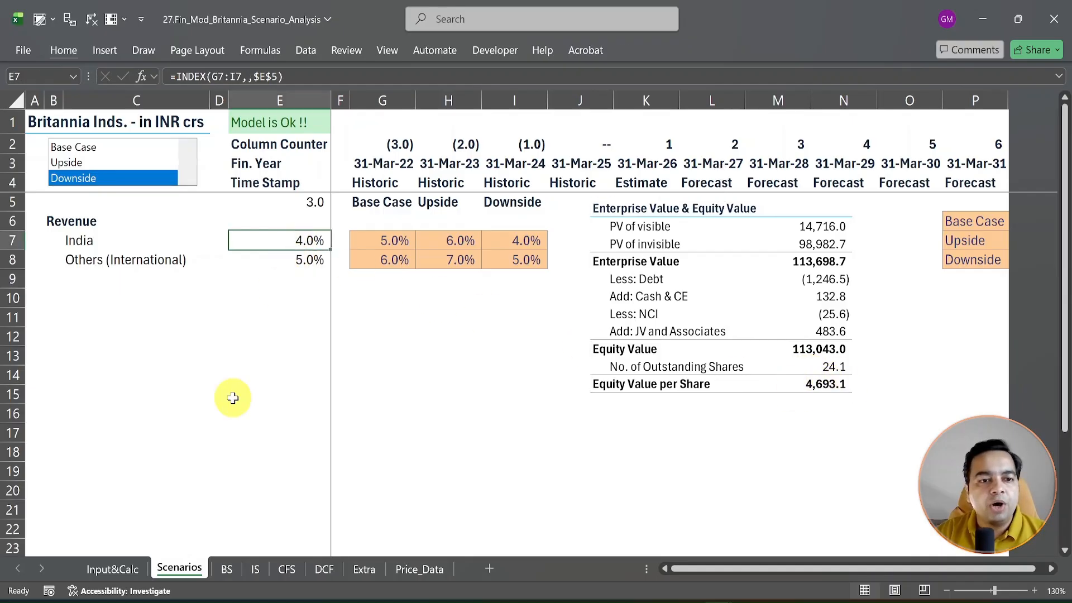
# On Input&Calc, set the scenario to Base Case and expand the Revenue group in the Calculation section
pyautogui.click(105, 572)
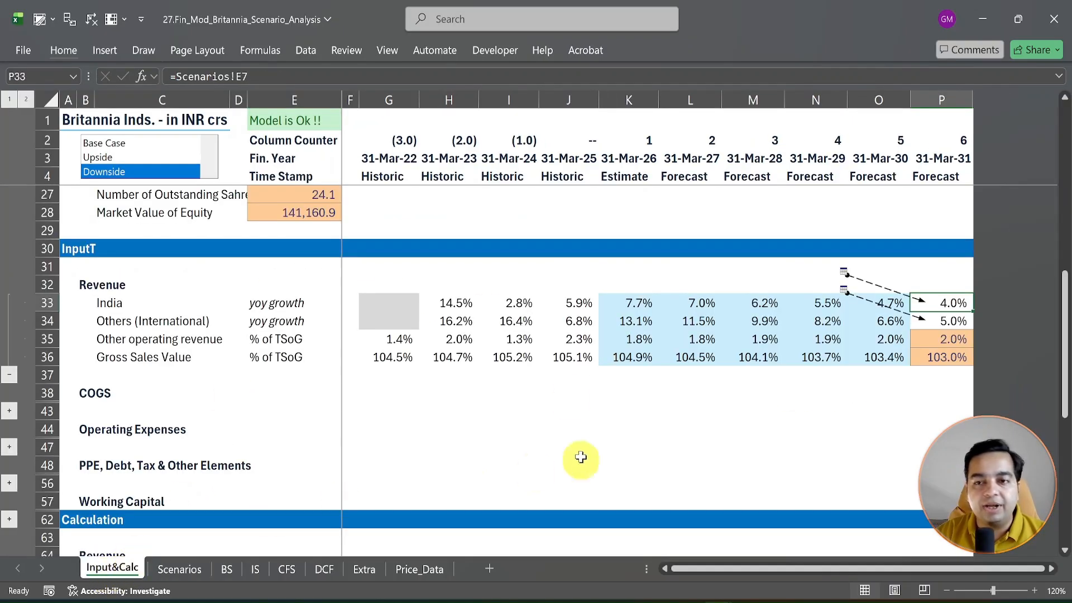
pyautogui.click(114, 144)
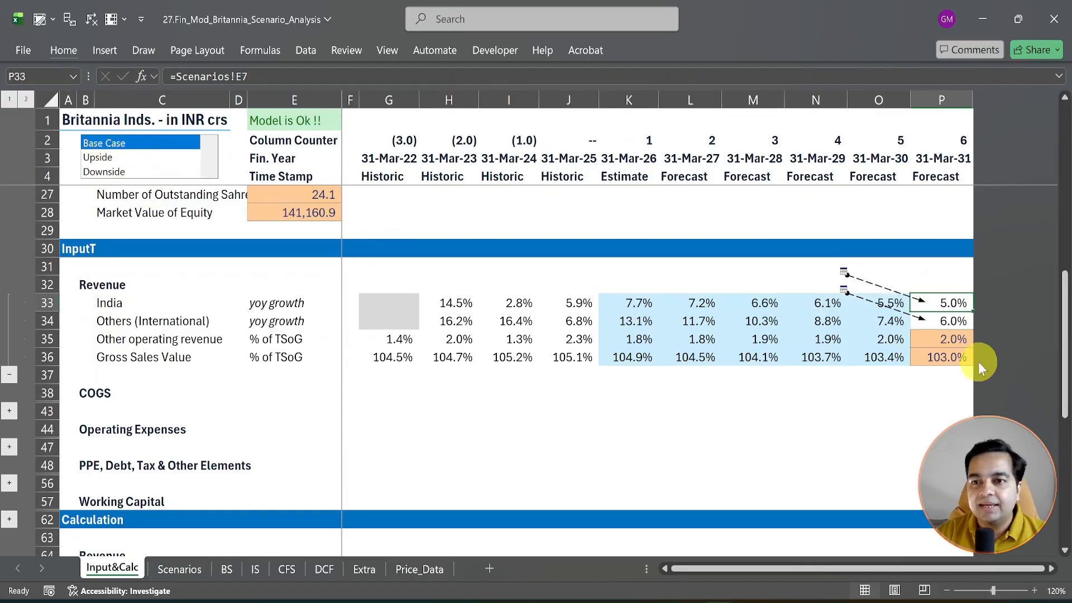
pyautogui.press('pagedown')
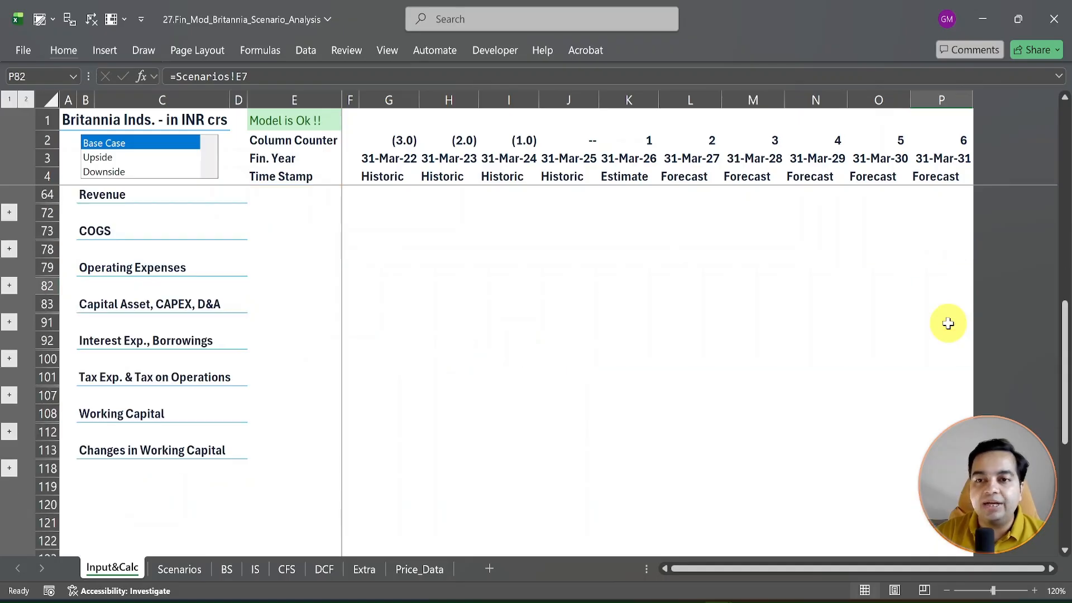
pyautogui.click(9, 212)
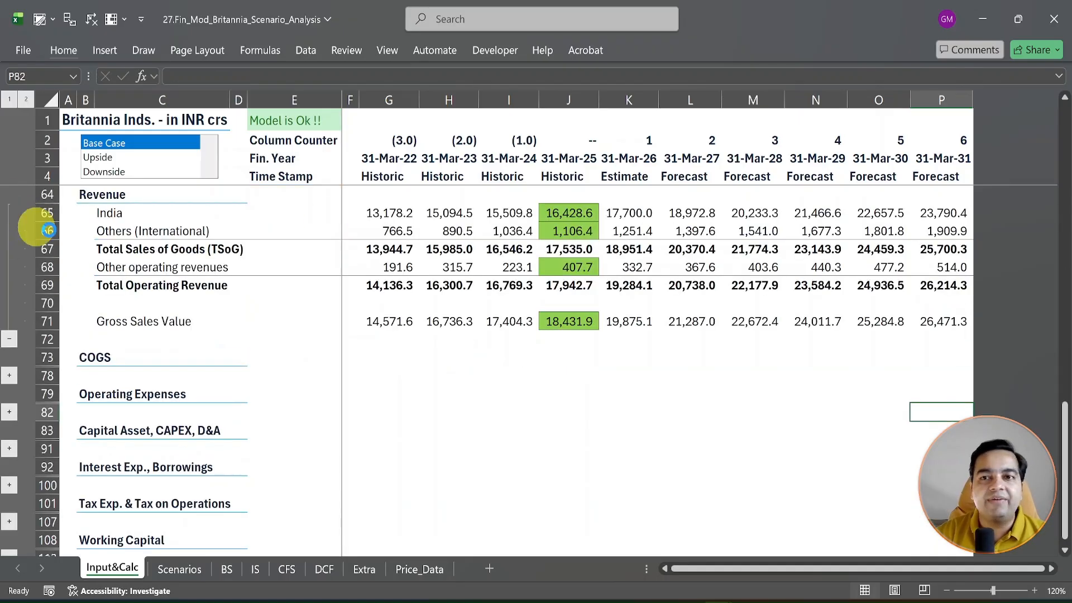
# Check India's 31-Mar-31 revenue in P65 while setting the scenario to Upside and Downside
pyautogui.click(949, 213)
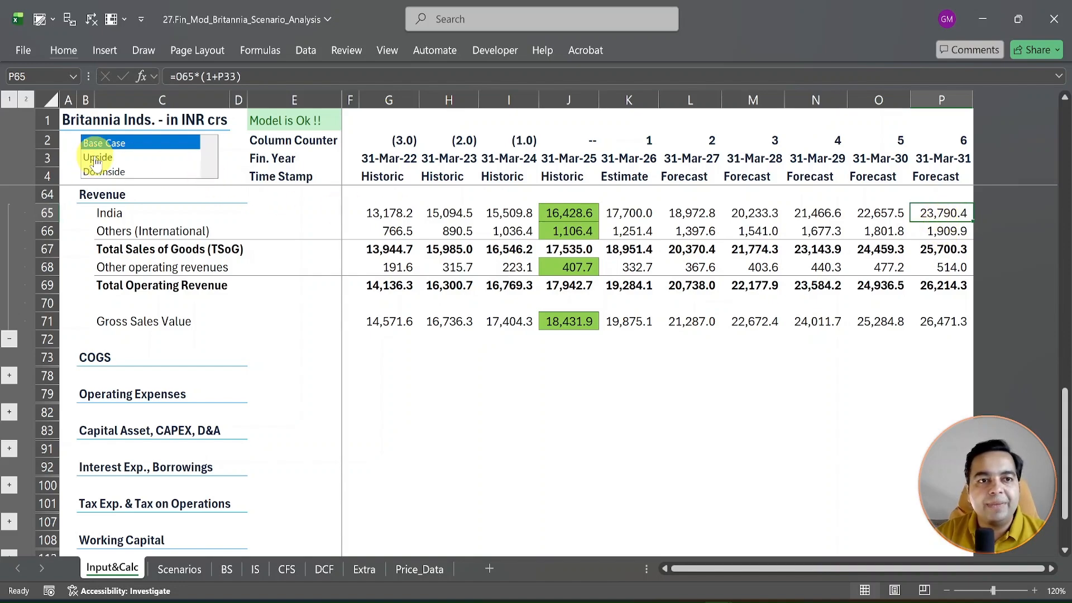
pyautogui.click(100, 159)
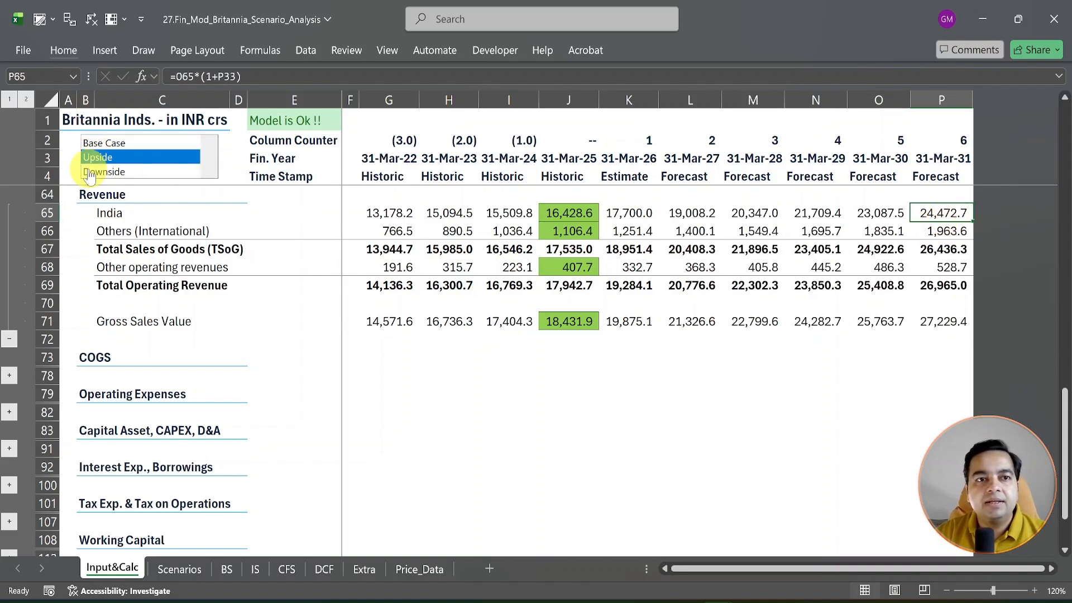
pyautogui.click(100, 172)
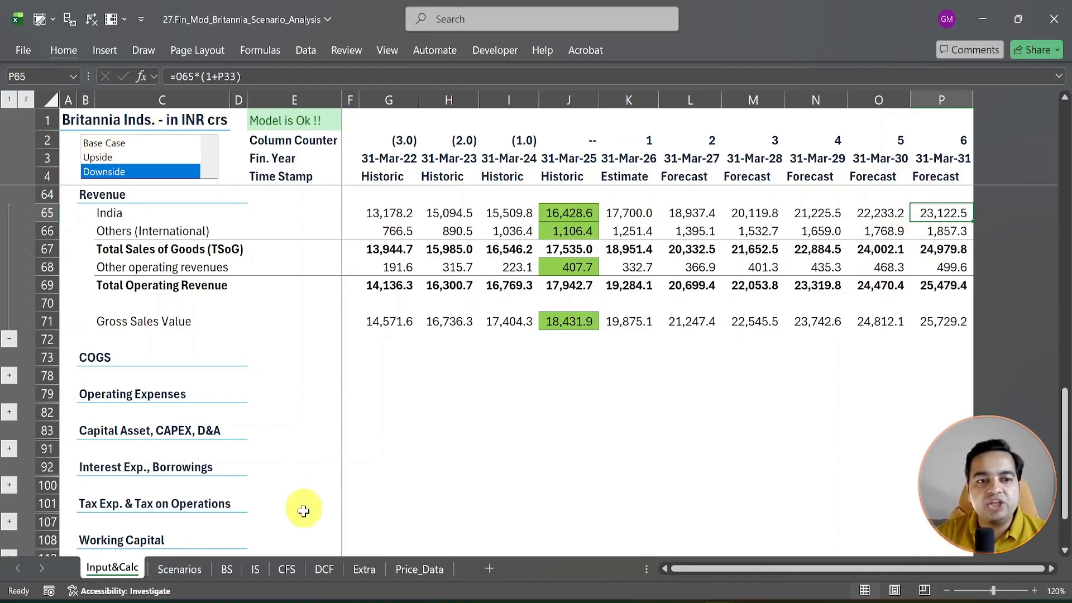
# Review the Total Revenue and EBITDA rows of the Profit & Loss Statement on the IS sheet
pyautogui.click(255, 569)
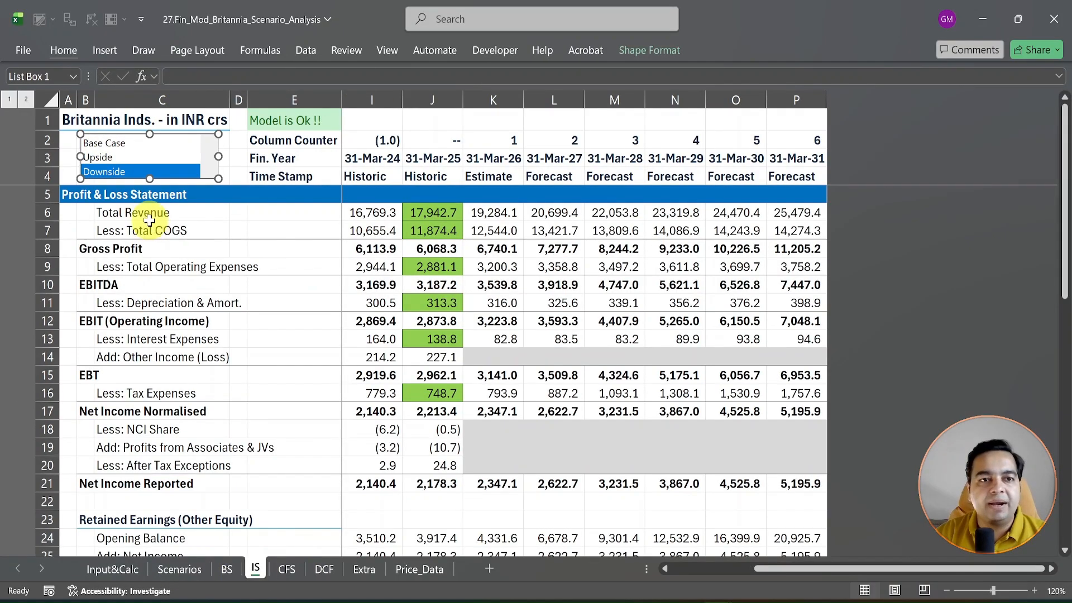
pyautogui.click(133, 214)
pyautogui.hotkey('shift', 'space')
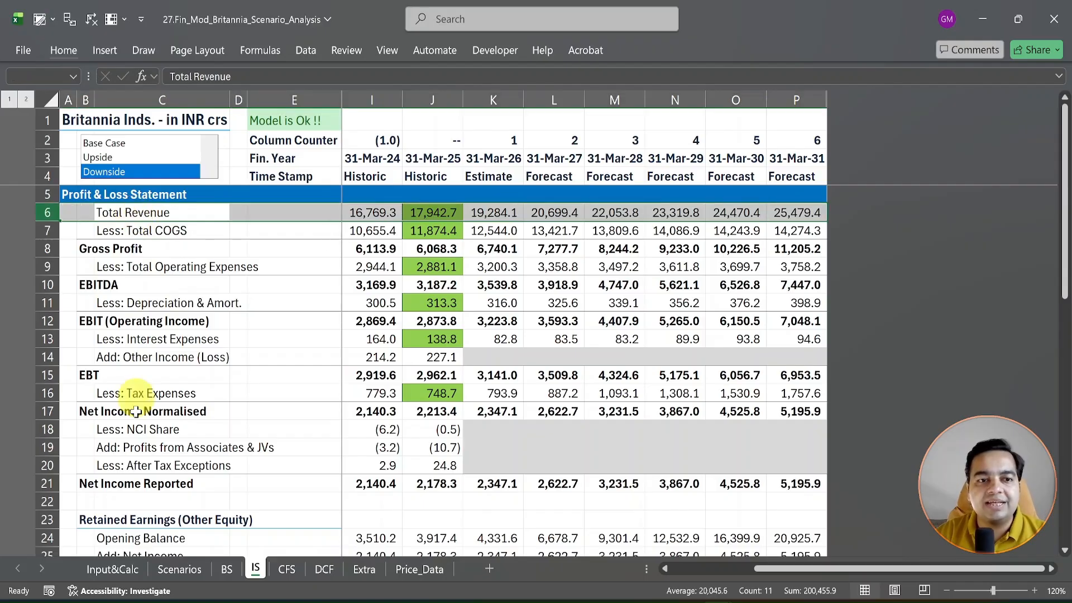
pyautogui.click(109, 286)
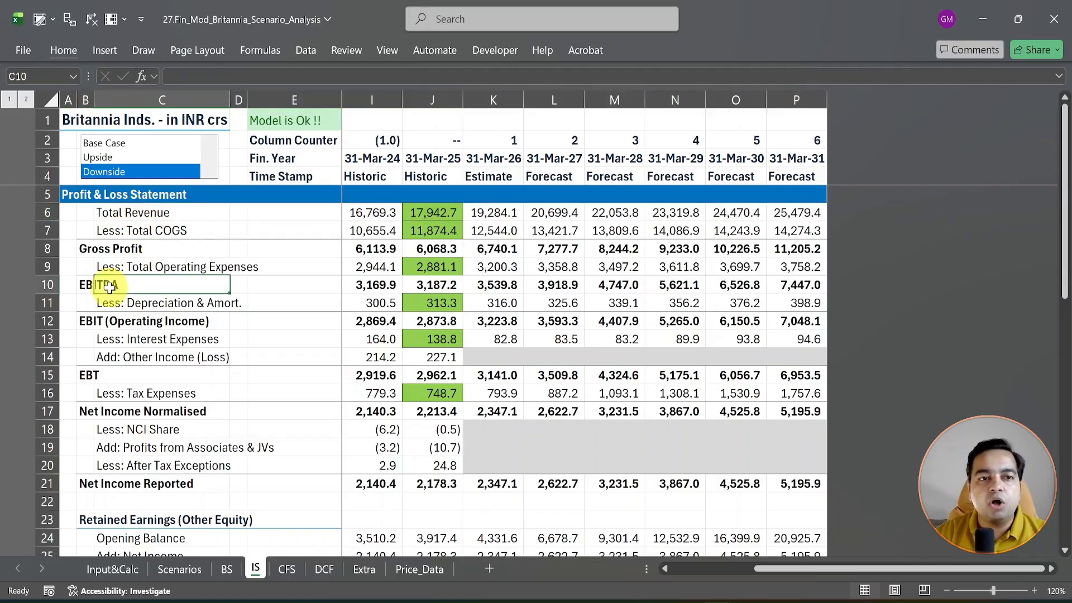
pyautogui.hotkey('shift', 'space')
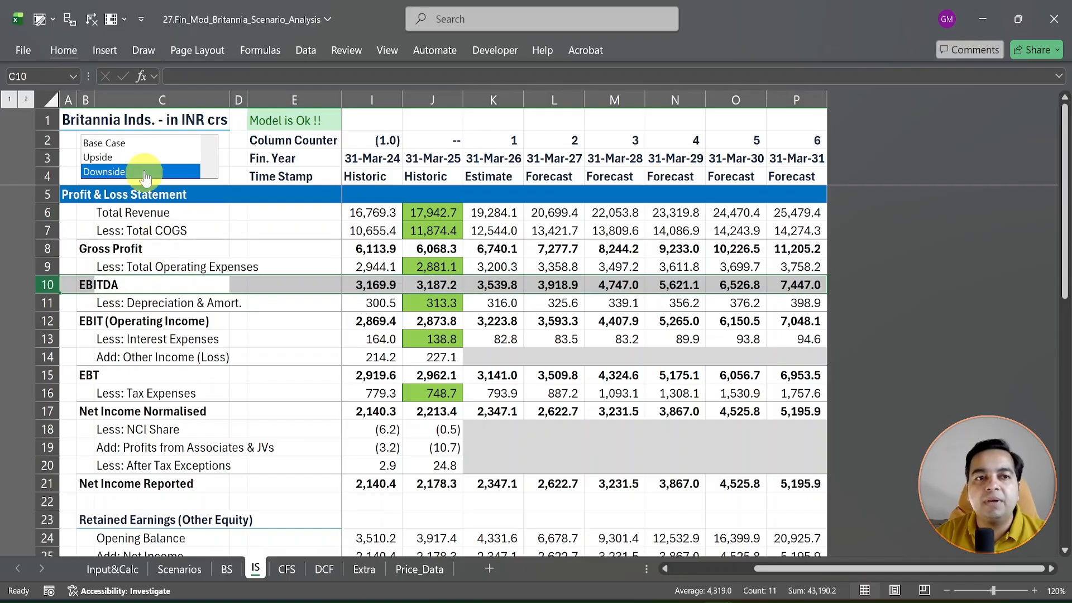
# Compare the 31-Mar-31 EBITDA in P10 under the Base Case, Upside and Downside scenarios
pyautogui.click(106, 143)
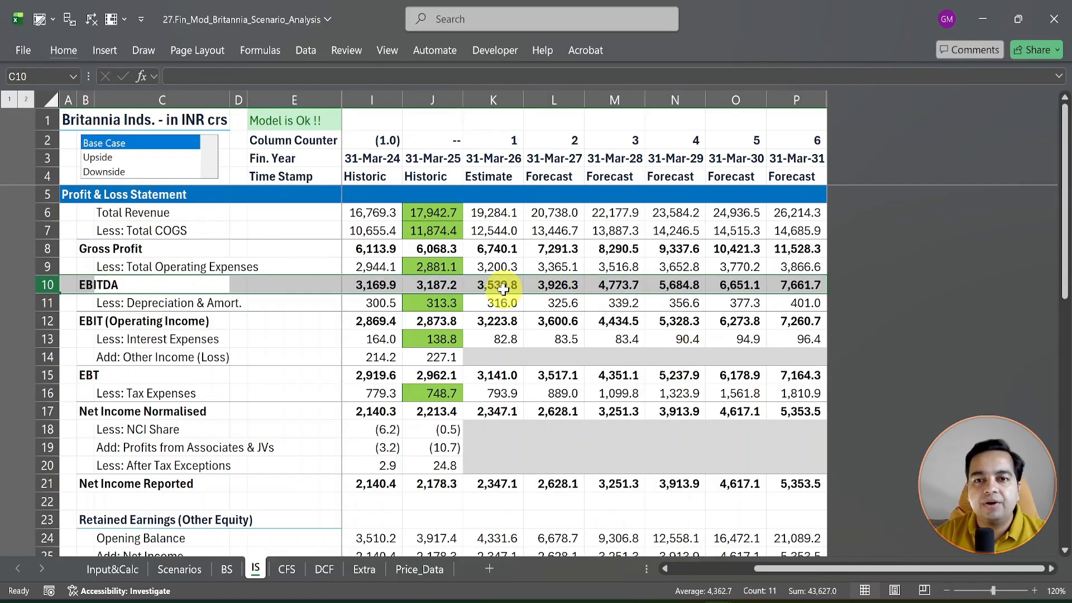
pyautogui.click(793, 286)
pyautogui.click(103, 160)
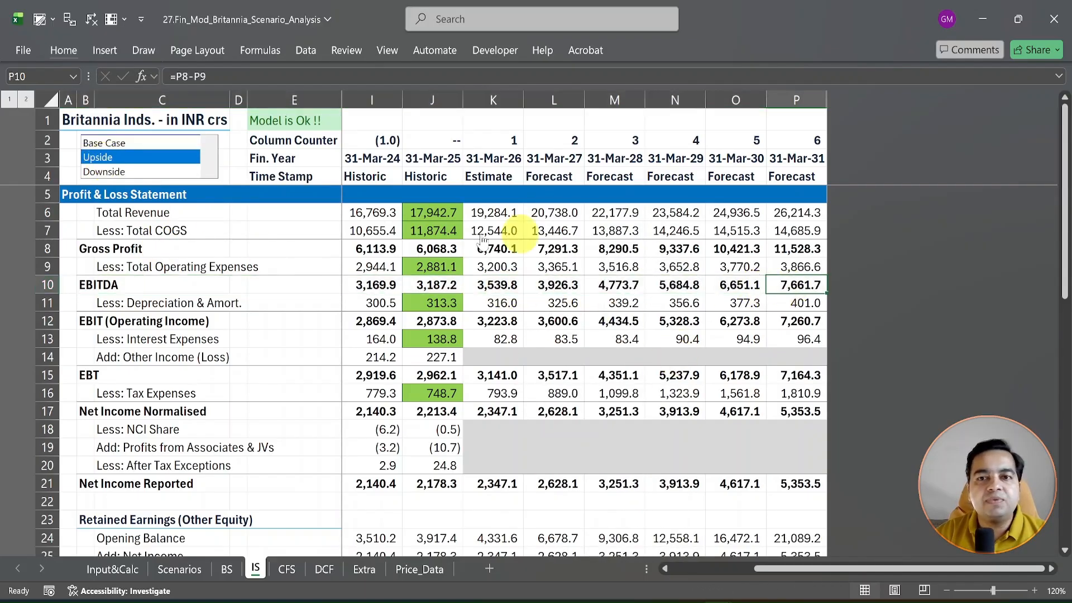
pyautogui.click(106, 172)
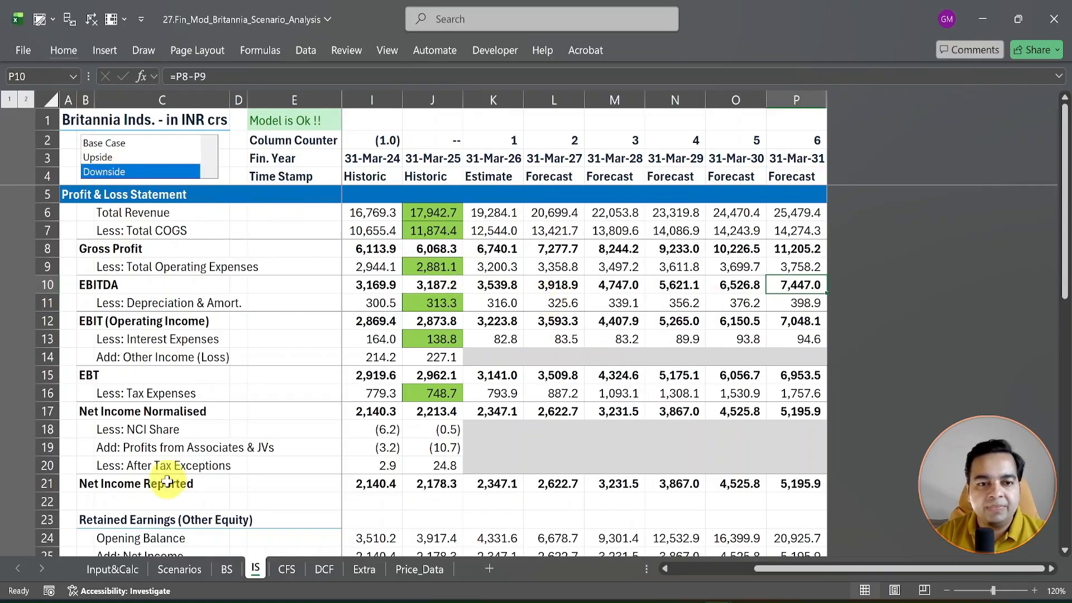
# On the DCF sheet, compare the 31-Mar-31 FCFF in P26 under the Base Case, Upside and Downside scenarios
pyautogui.click(323, 568)
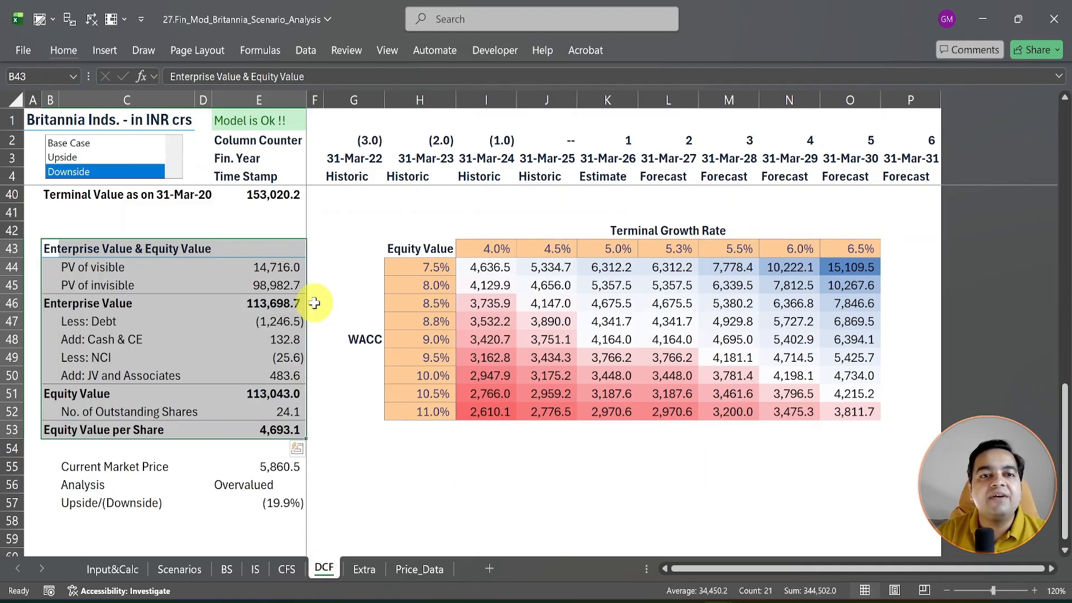
pyautogui.click(335, 304)
pyautogui.press('Up')
pyautogui.press('Up')
pyautogui.press('Up')
pyautogui.press('Up')
pyautogui.press('Up')
pyautogui.press('Up')
pyautogui.press('Up')
pyautogui.press('Up')
pyautogui.press('Up')
pyautogui.press('Up')
pyautogui.press('Up')
pyautogui.press('Up')
pyautogui.press('Up')
pyautogui.press('Up')
pyautogui.press('Up')
pyautogui.press('Up')
pyautogui.press('Up')
pyautogui.press('Up')
pyautogui.press('Up')
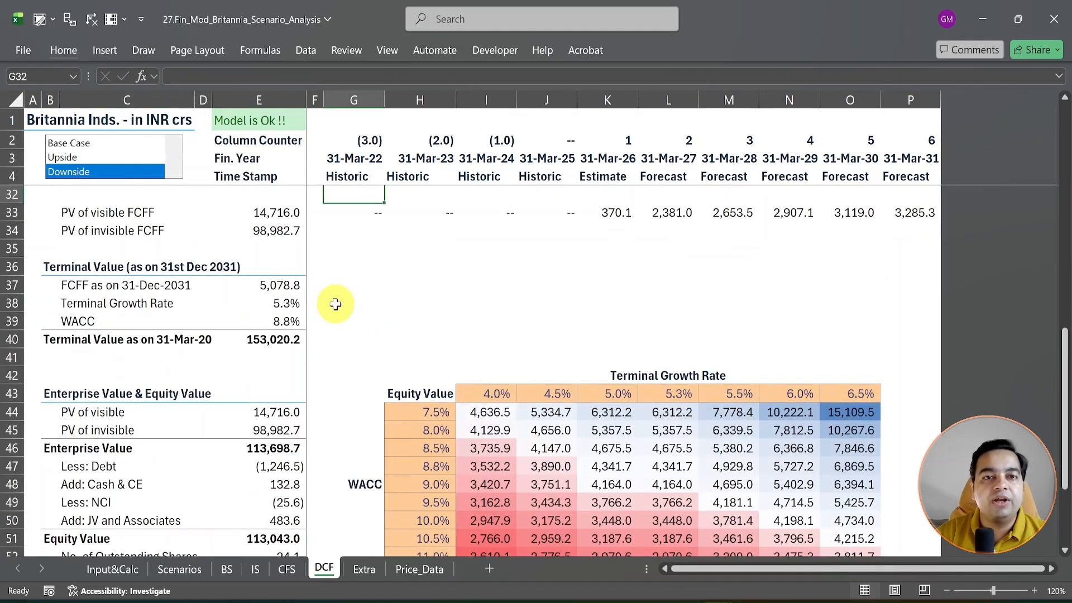
pyautogui.press('Up')
pyautogui.press('Up')
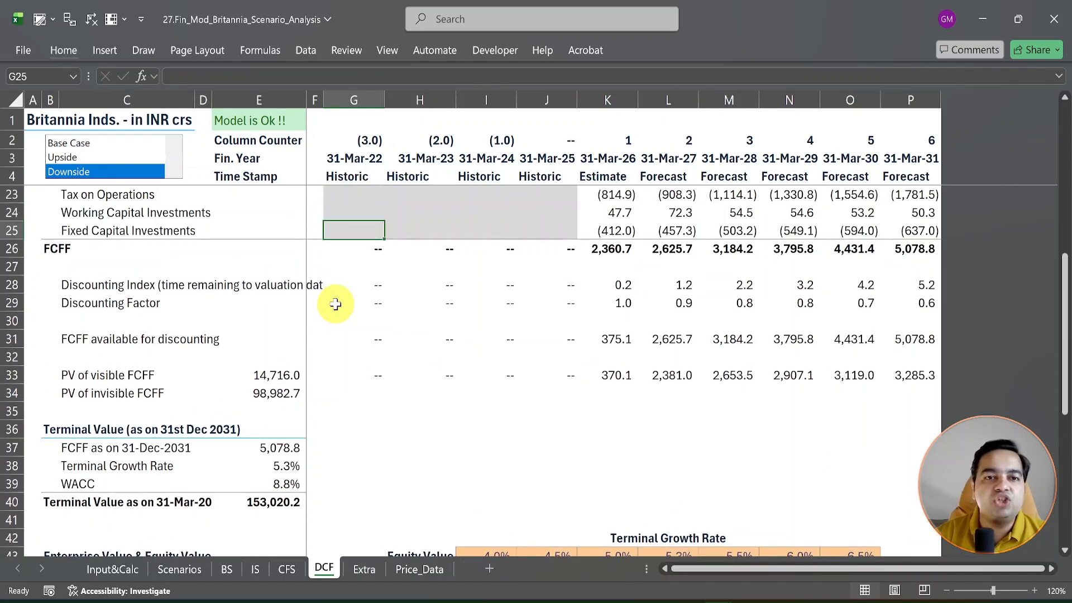
pyautogui.click(914, 249)
pyautogui.click(67, 144)
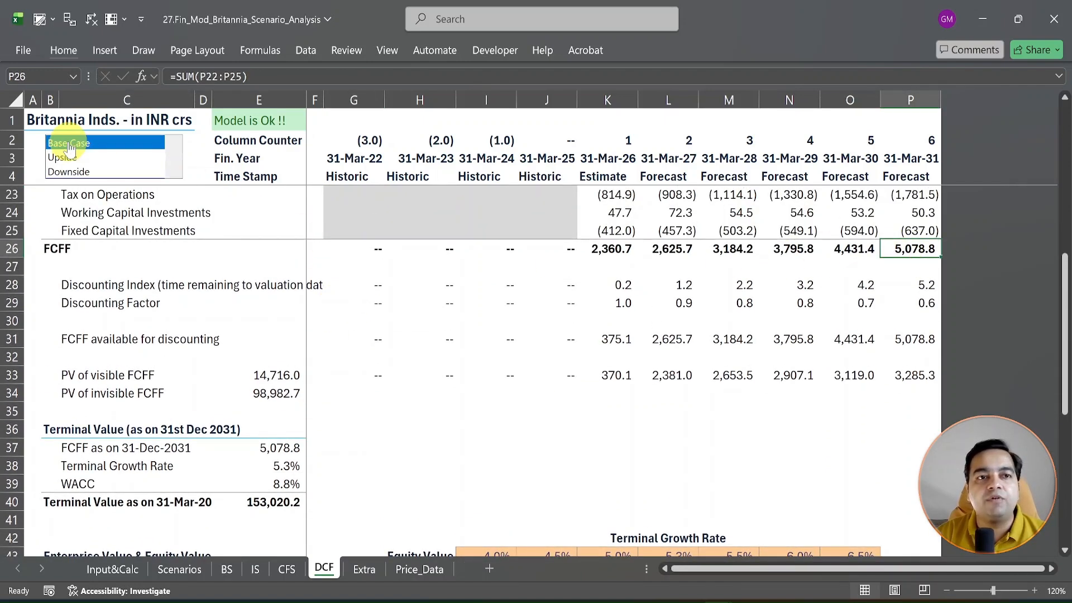
pyautogui.click(69, 159)
pyautogui.click(68, 172)
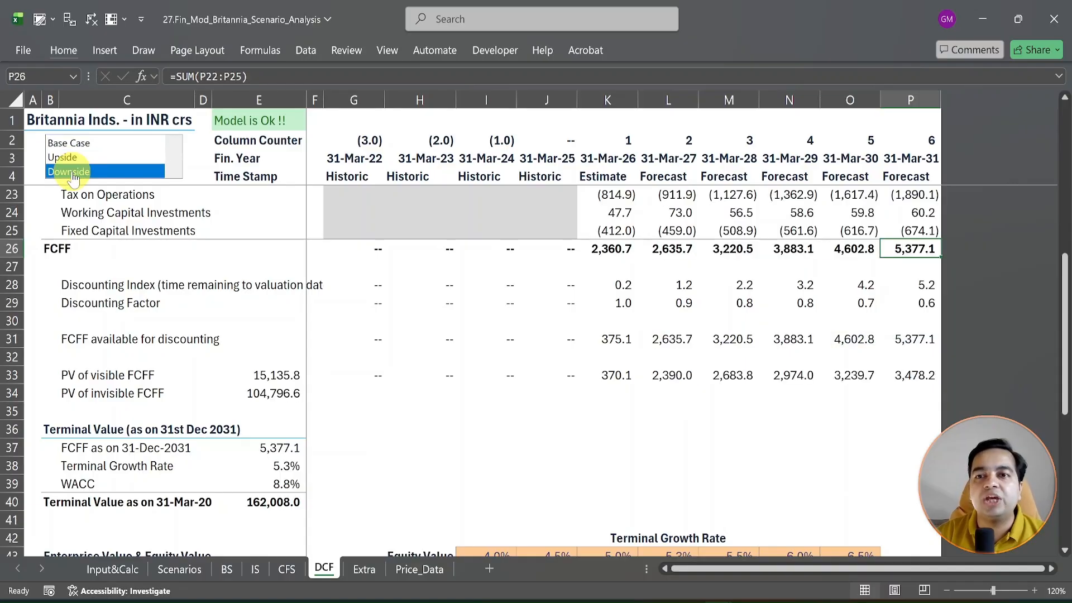
# Review the Enterprise Value & Equity Value block on the DCF sheet under the Downside scenario
pyautogui.click(263, 337)
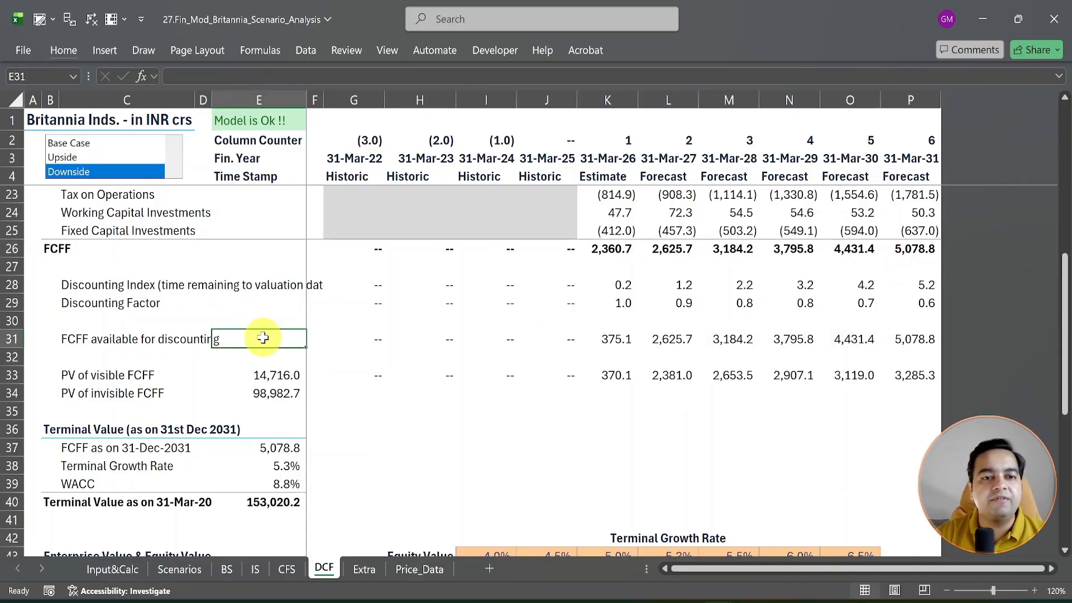
pyautogui.scroll(-7, 263, 338)
pyautogui.click(263, 339)
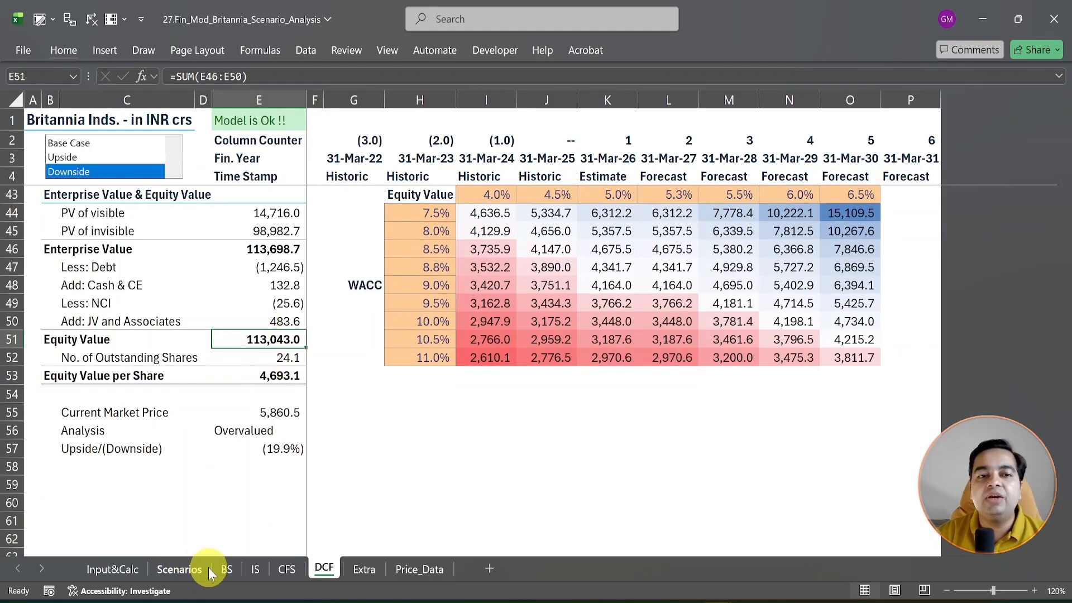
# On the Scenarios sheet, set the scenario to Base Case and review the India and Others (International) growth rates
pyautogui.click(186, 570)
pyautogui.click(761, 340)
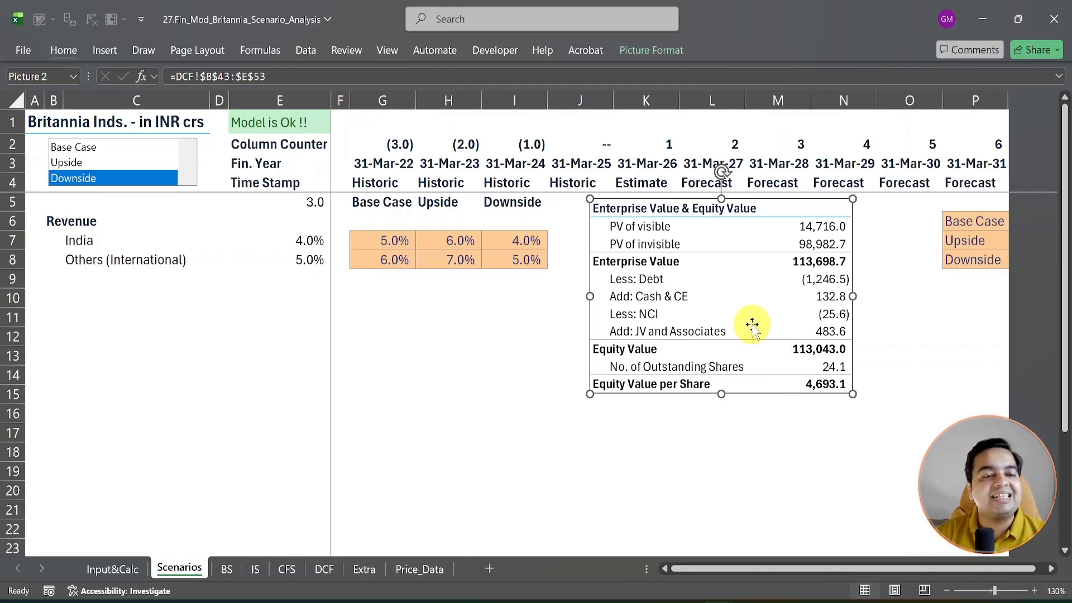
pyautogui.click(59, 147)
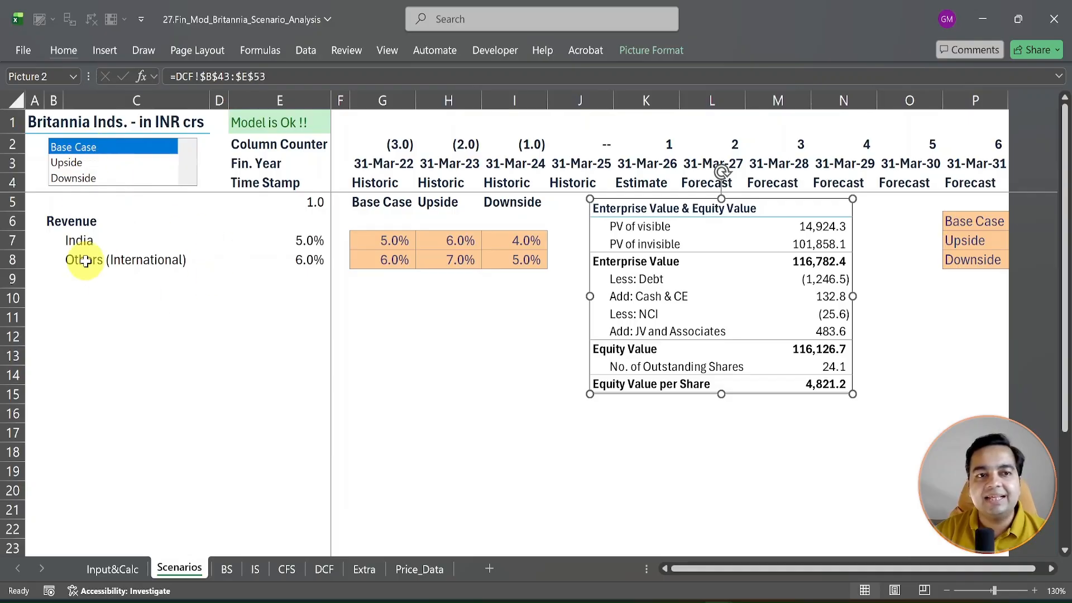
pyautogui.moveTo(68, 241); pyautogui.dragTo(509, 270)
# Add a COGS heading in B10 of the Scenarios sheet with the Heading 4 cell style
pyautogui.click(56, 298)
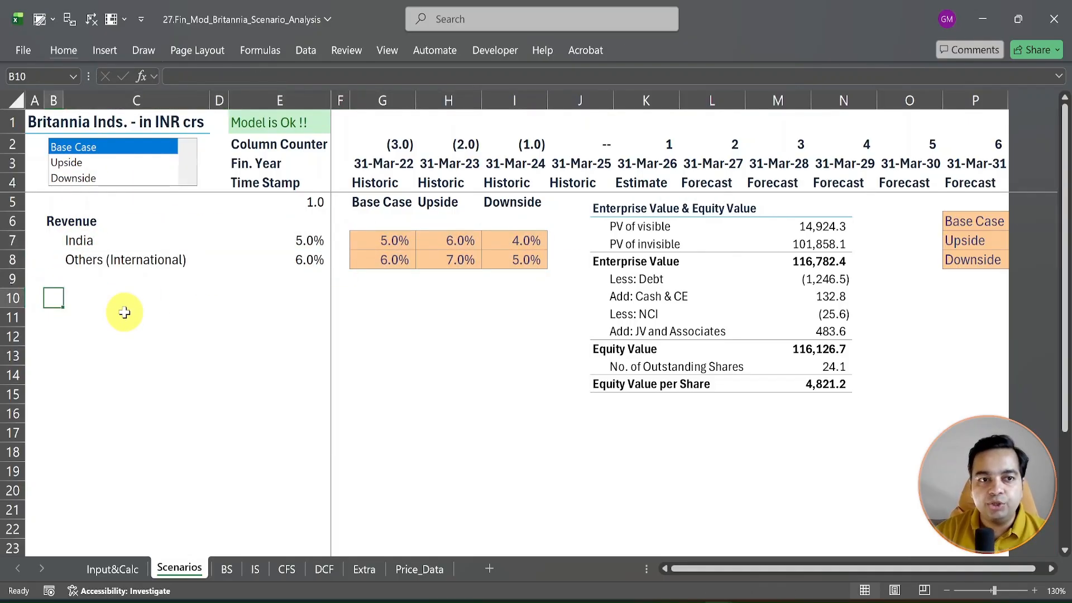
pyautogui.write('COGS')
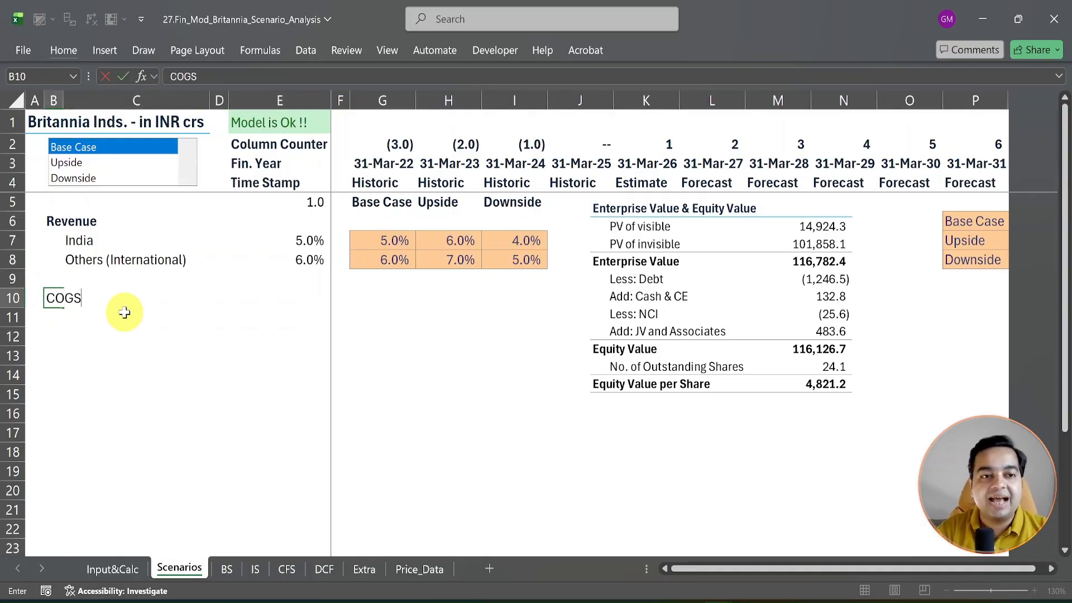
pyautogui.hotkey('ctrl', 'Return')
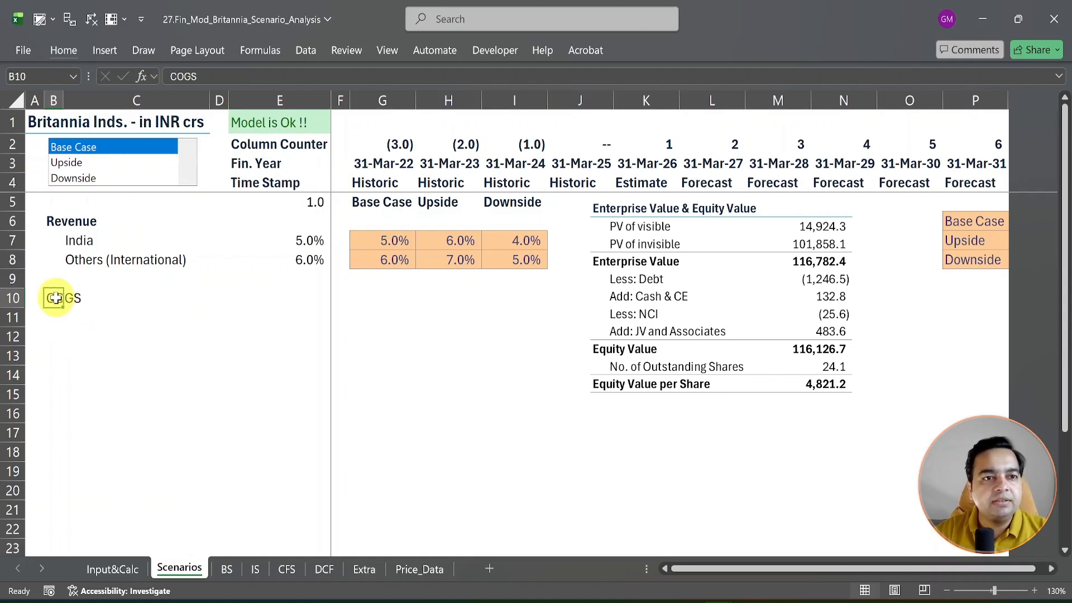
pyautogui.hotkey('alt', '1')
pyautogui.click(282, 273)
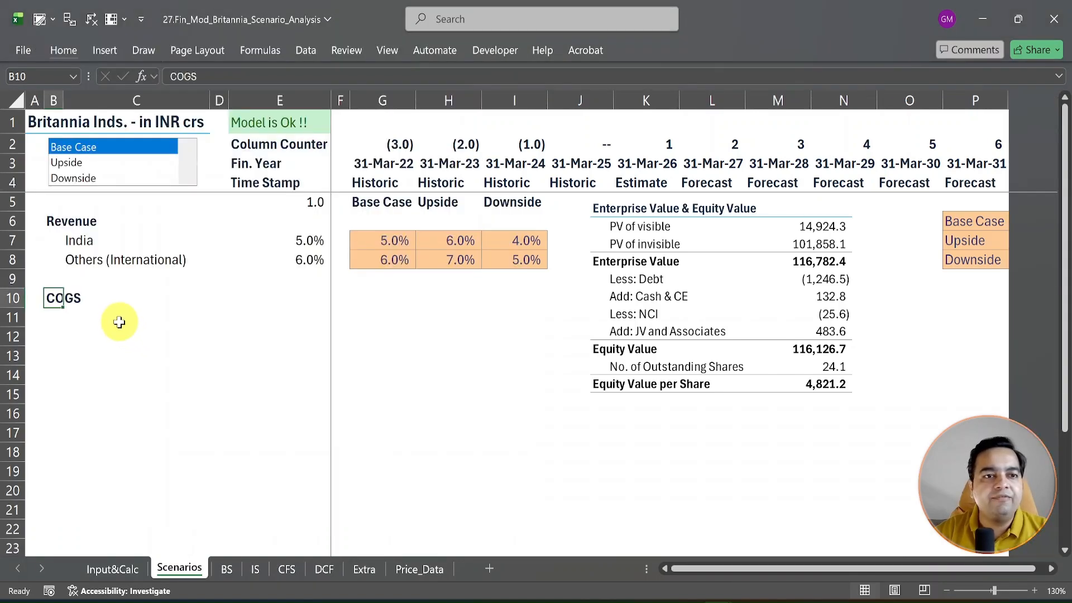
# On Input&Calc, collapse the Revenue groups in the Calculation and InputT sections and expand the InputT COGS group
pyautogui.click(137, 323)
pyautogui.hotkey('ctrl', 'pageup')
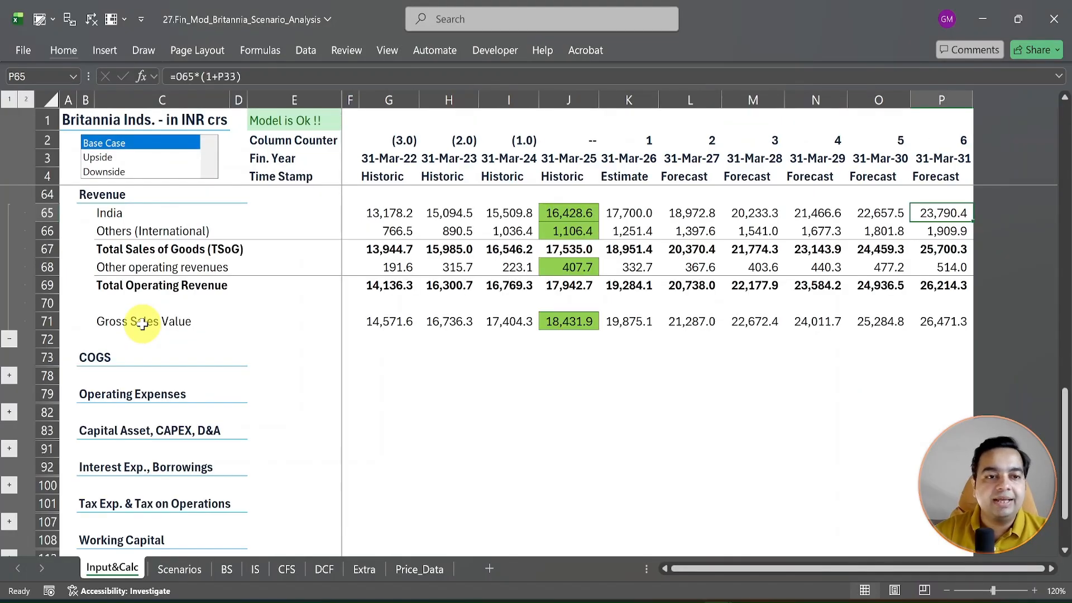
pyautogui.click(9, 341)
pyautogui.click(166, 307)
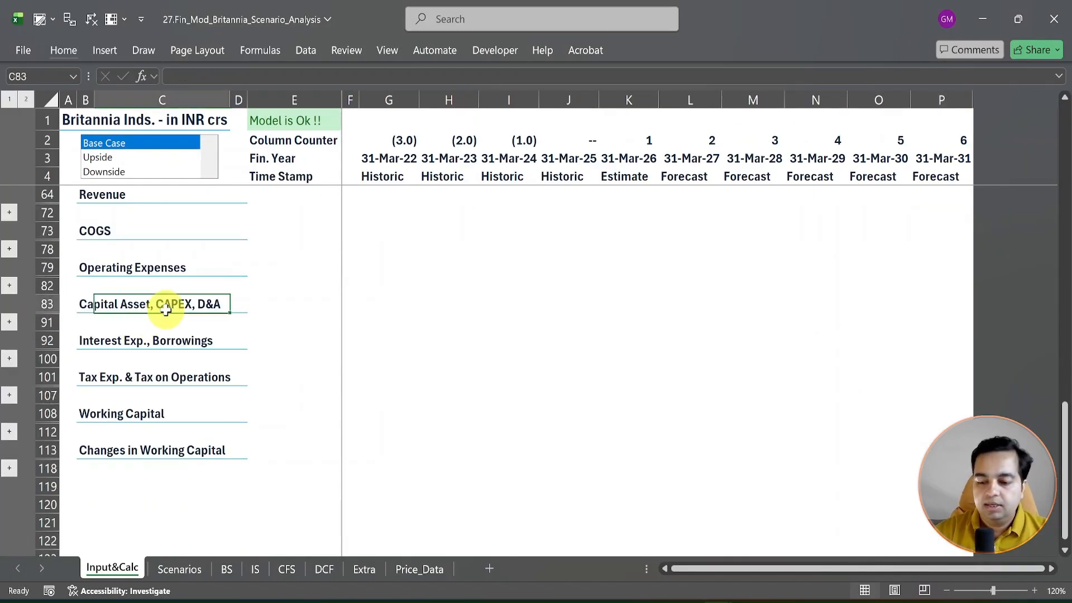
pyautogui.press('pageup')
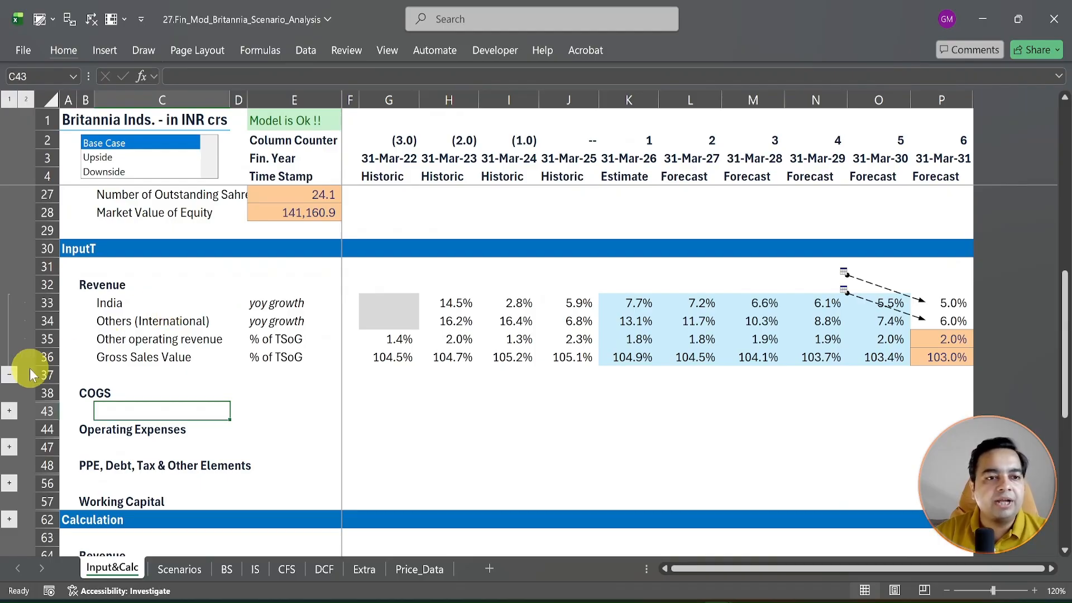
pyautogui.click(10, 375)
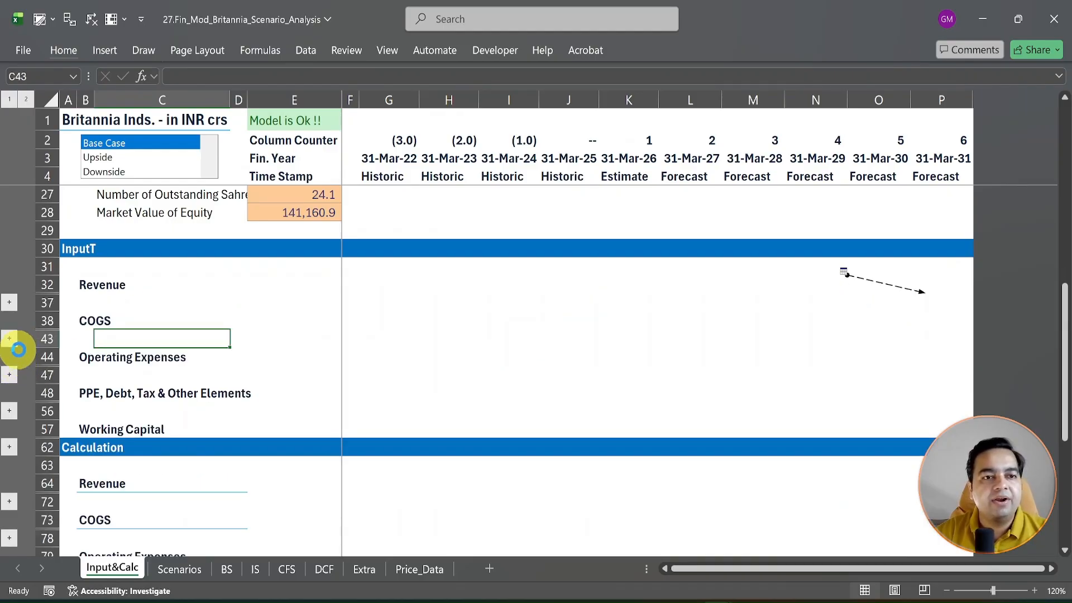
pyautogui.click(9, 340)
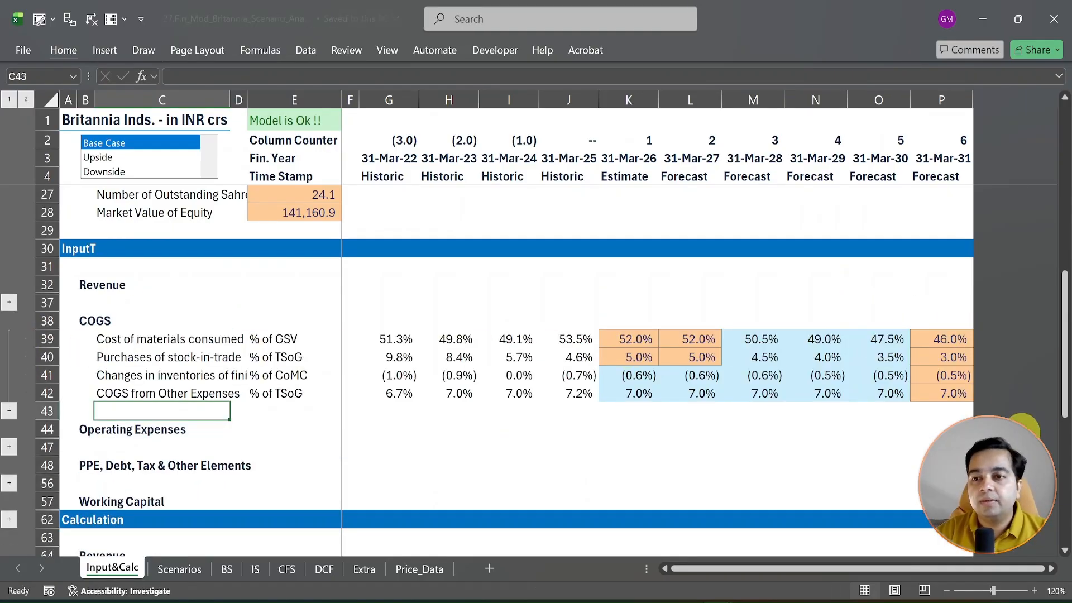
# Paste the Cost of materials consumed and Purchases of stock-in-trade labels from C39:C40 as links into Scenarios C11:C12
pyautogui.scroll(-2, 1065, 552)
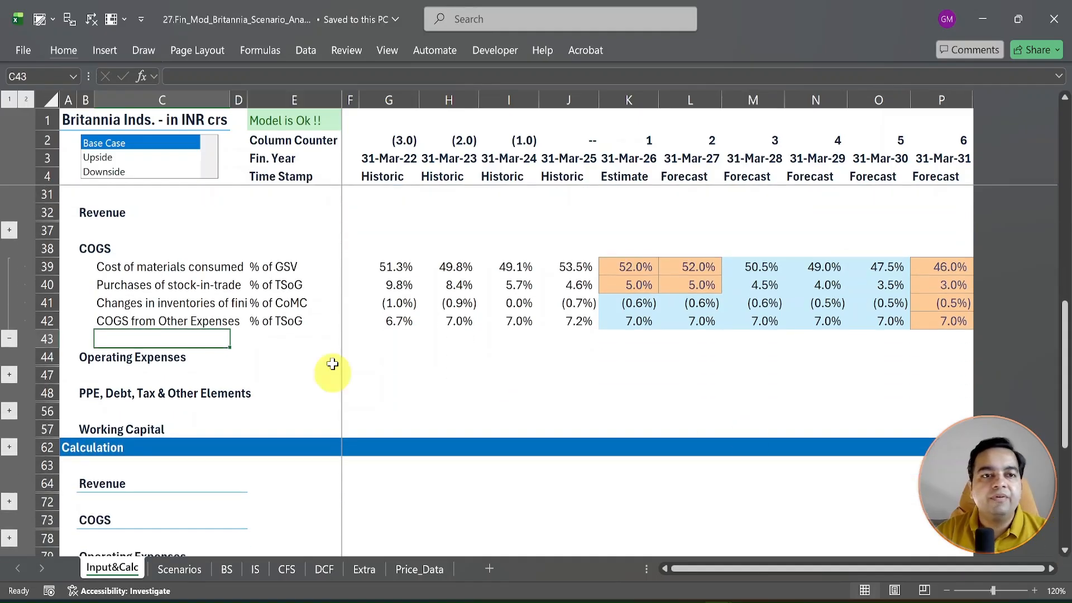
pyautogui.click(111, 268)
pyautogui.moveTo(112, 267); pyautogui.dragTo(109, 283)
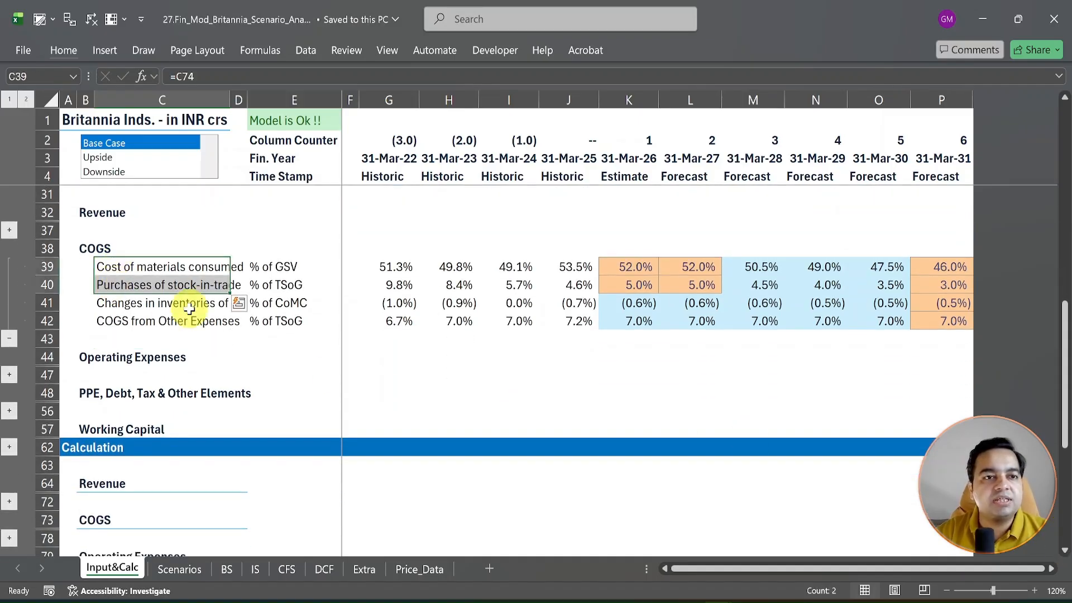
pyautogui.hotkey('ctrl', 'c')
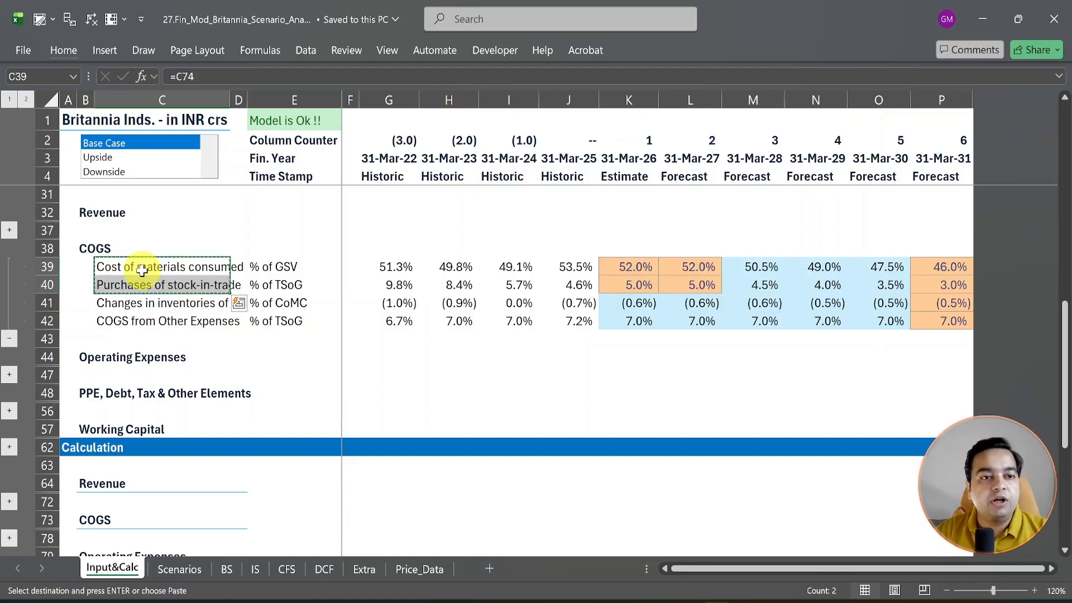
pyautogui.hotkey('ctrl', 'pagedown')
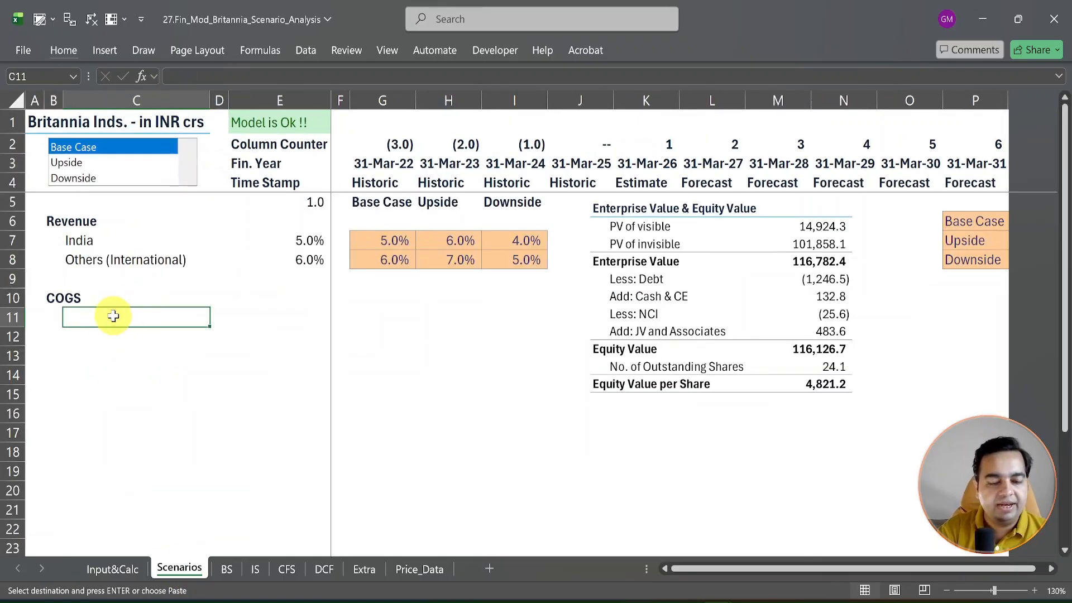
pyautogui.hotkey('ctrl', 'alt', 'v')
pyautogui.press('l')
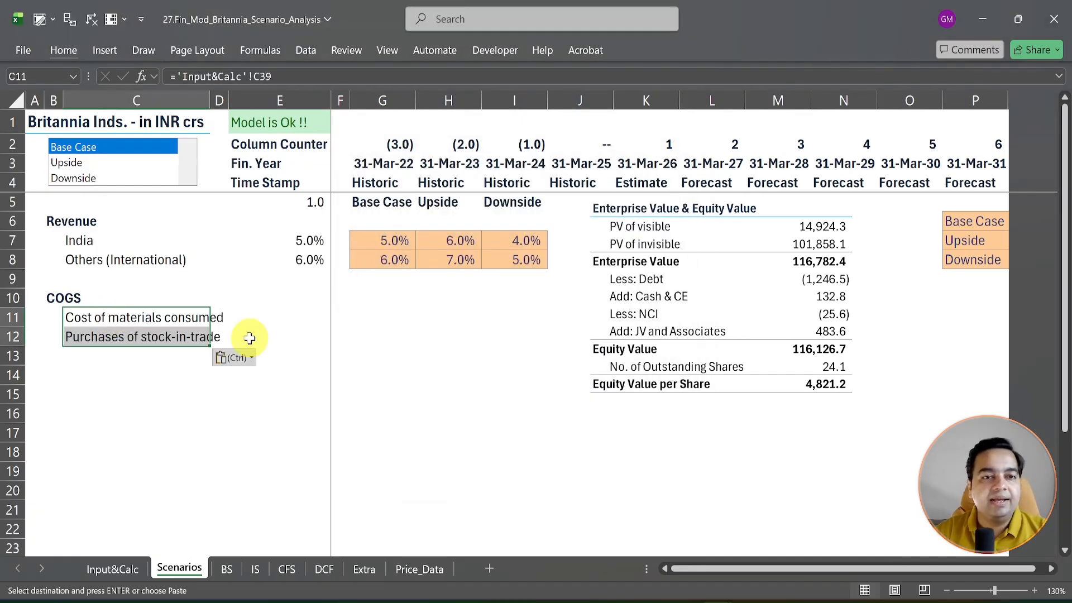
# Copy the 31-Mar-31 COGS percentages in Input&Calc P39:P40 into Scenarios G11:G12 as values and number formats
pyautogui.click(117, 569)
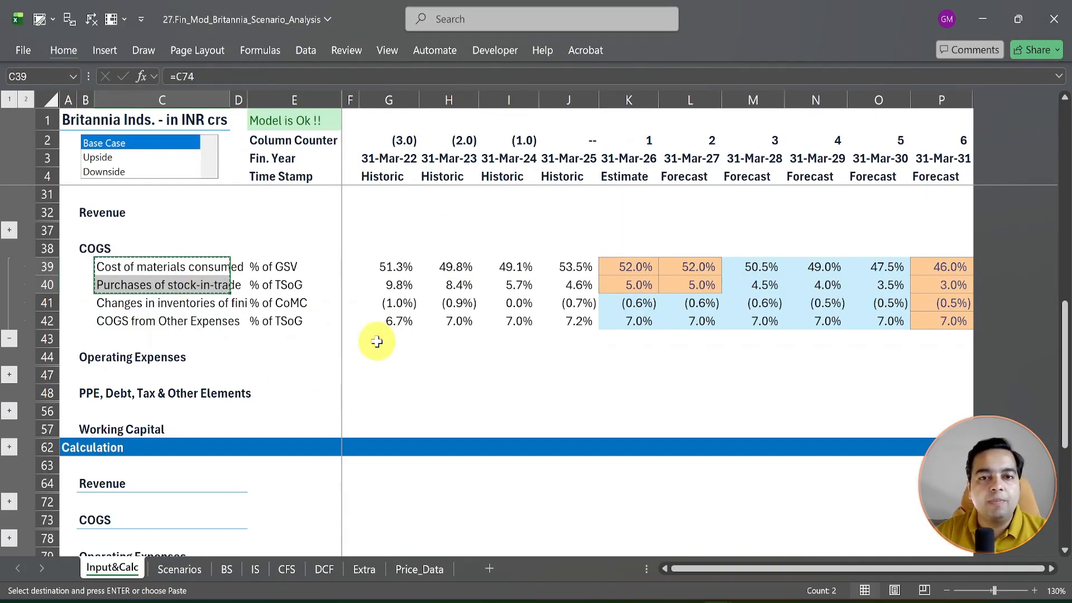
pyautogui.click(944, 264)
pyautogui.moveTo(943, 265); pyautogui.dragTo(946, 282)
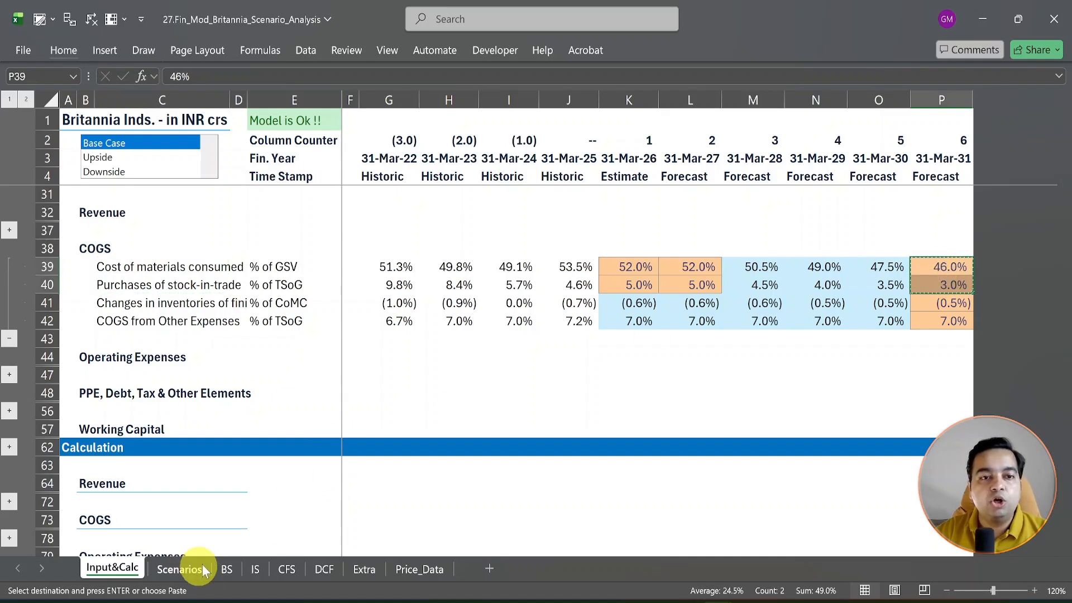
pyautogui.click(184, 569)
pyautogui.click(365, 319)
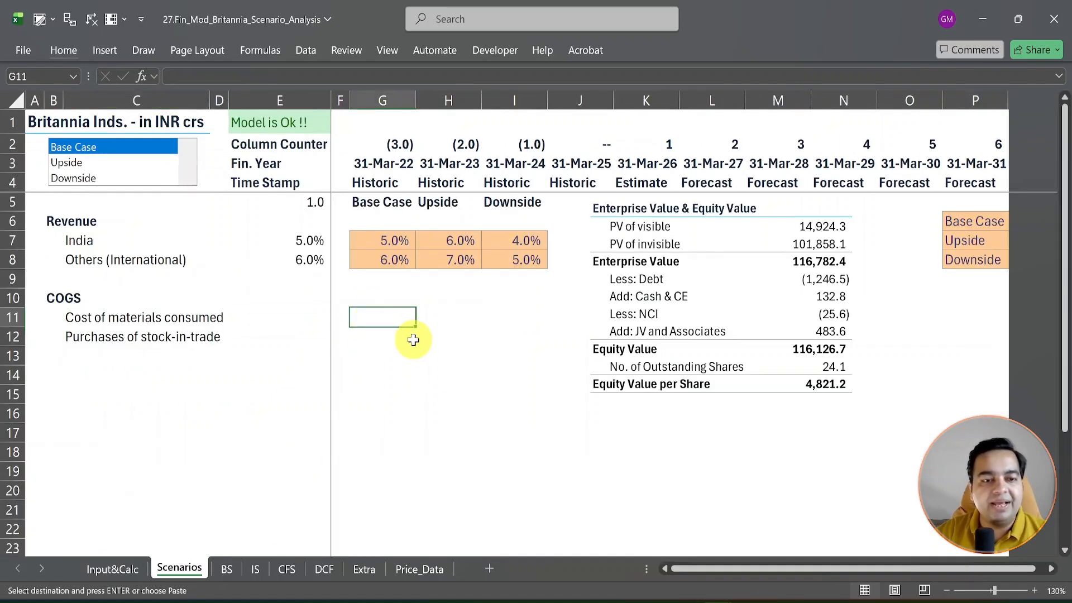
pyautogui.hotkey('ctrl', 'alt', 'v')
pyautogui.hotkey('alt', 'u')
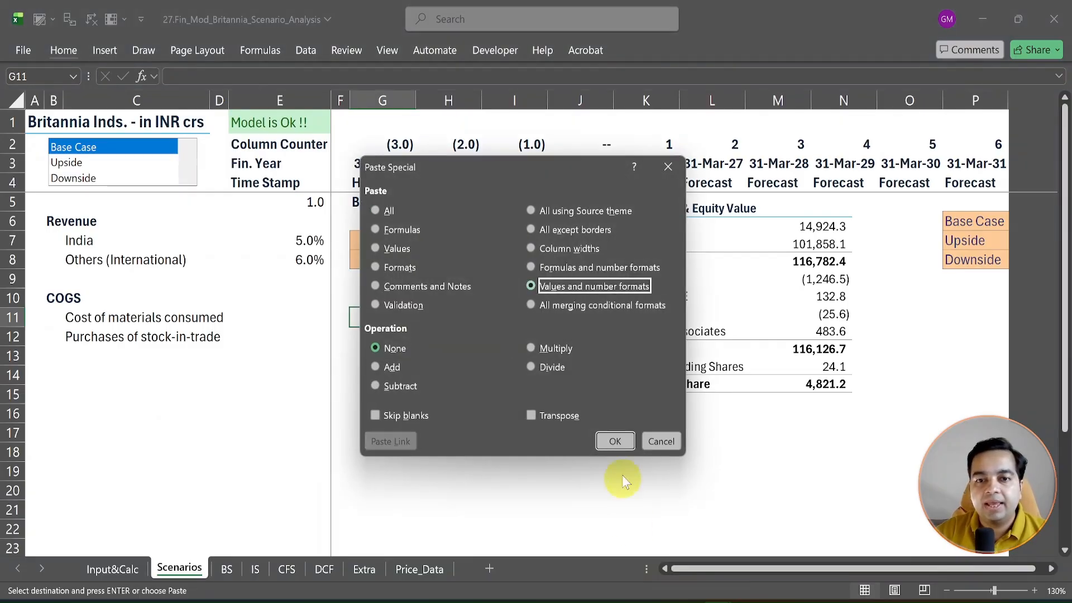
pyautogui.click(615, 441)
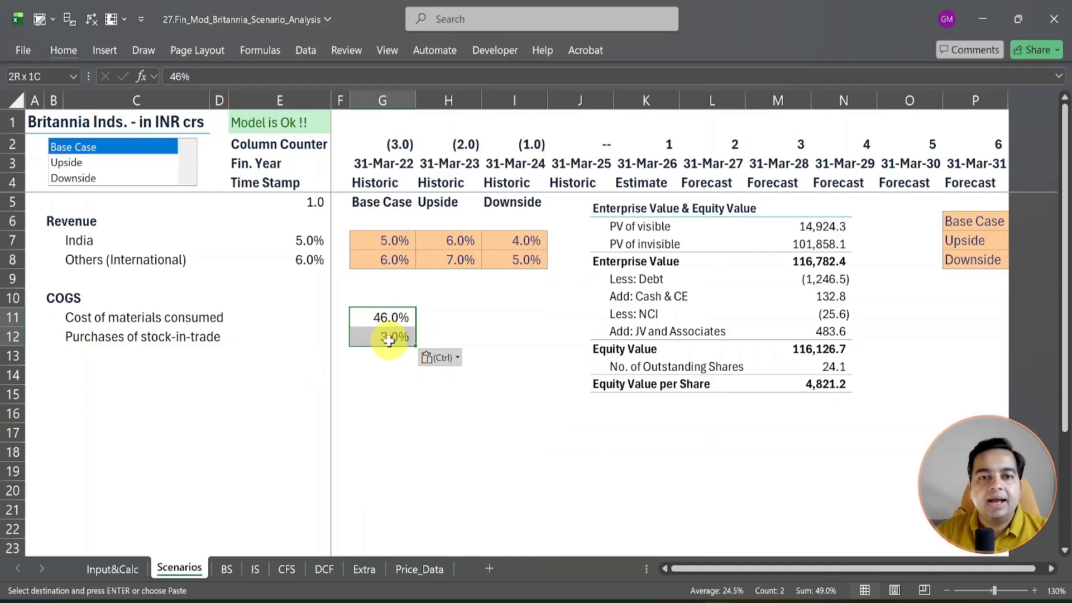
# Apply the Input and Percent New cell styles to the COGS scenario range G11:I12
pyautogui.moveTo(389, 340); pyautogui.dragTo(506, 340)
pyautogui.hotkey('alt', '1')
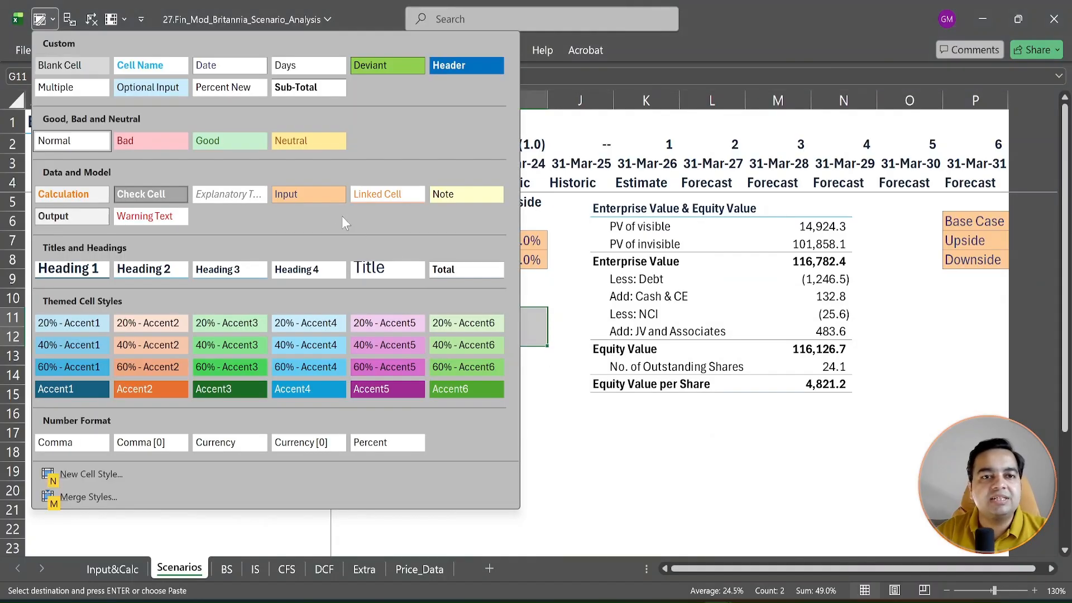
pyautogui.click(313, 194)
pyautogui.hotkey('alt', '1')
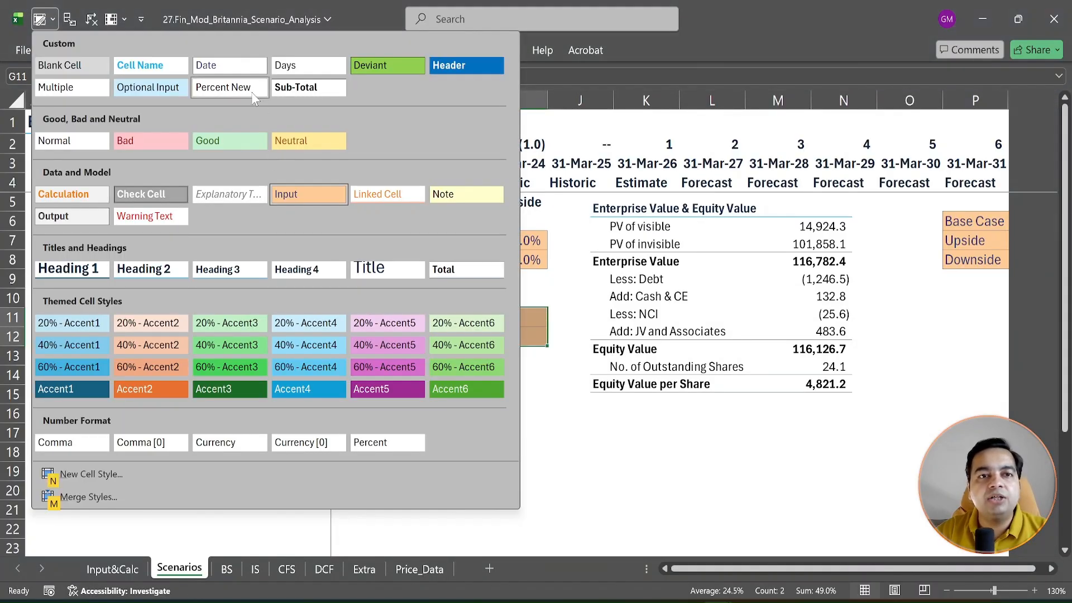
pyautogui.click(224, 88)
# Enter Cost of materials consumed as 44% Upside and 48% Downside, and Purchases of stock-in-trade as 2% Upside
pyautogui.click(446, 318)
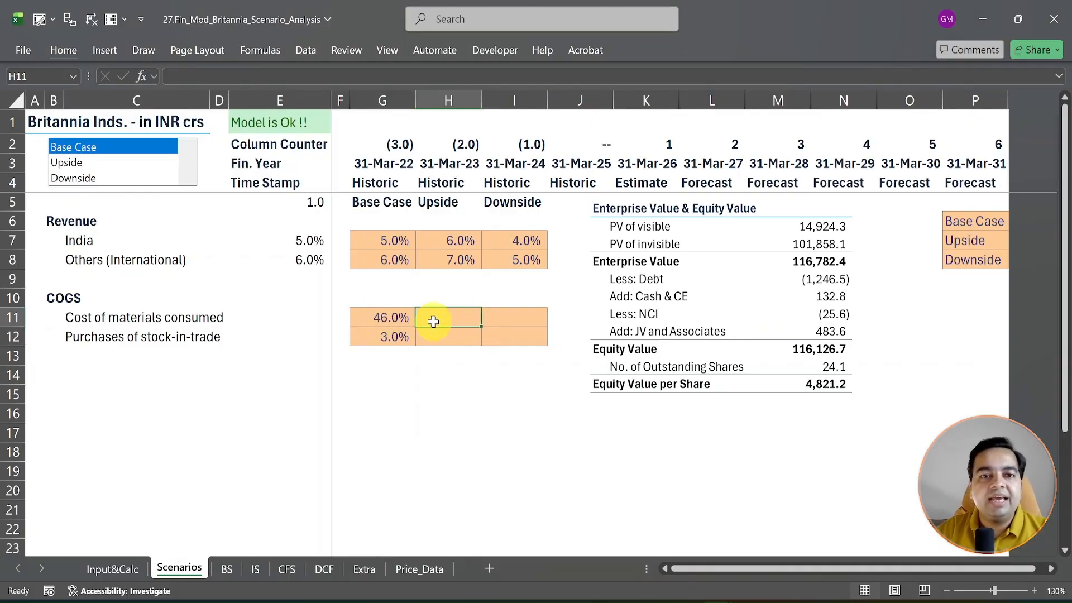
pyautogui.hotkey('shift', 'space')
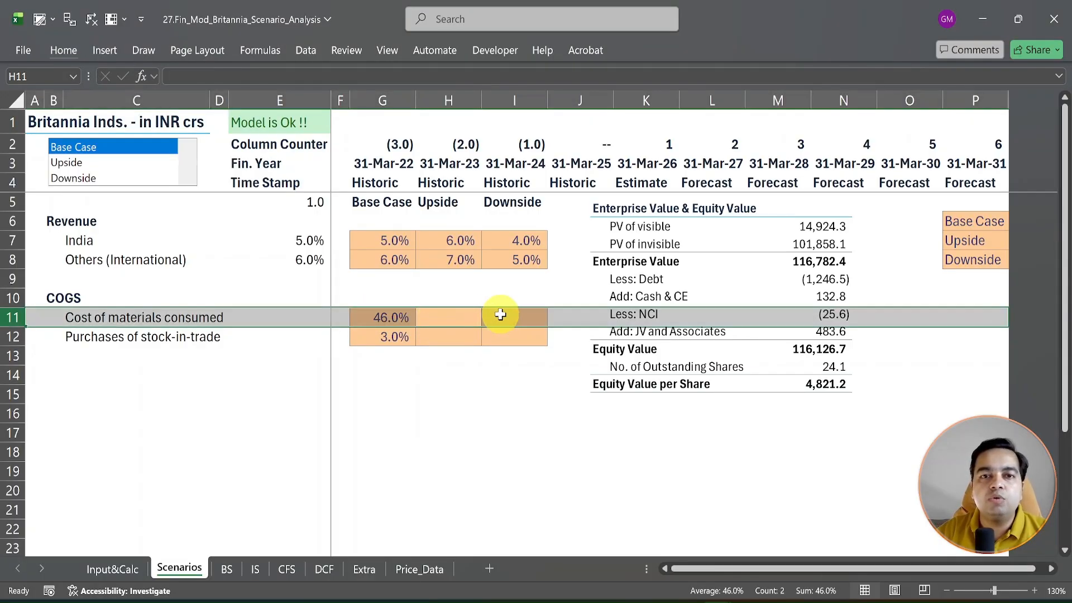
pyautogui.click(499, 314)
pyautogui.click(456, 314)
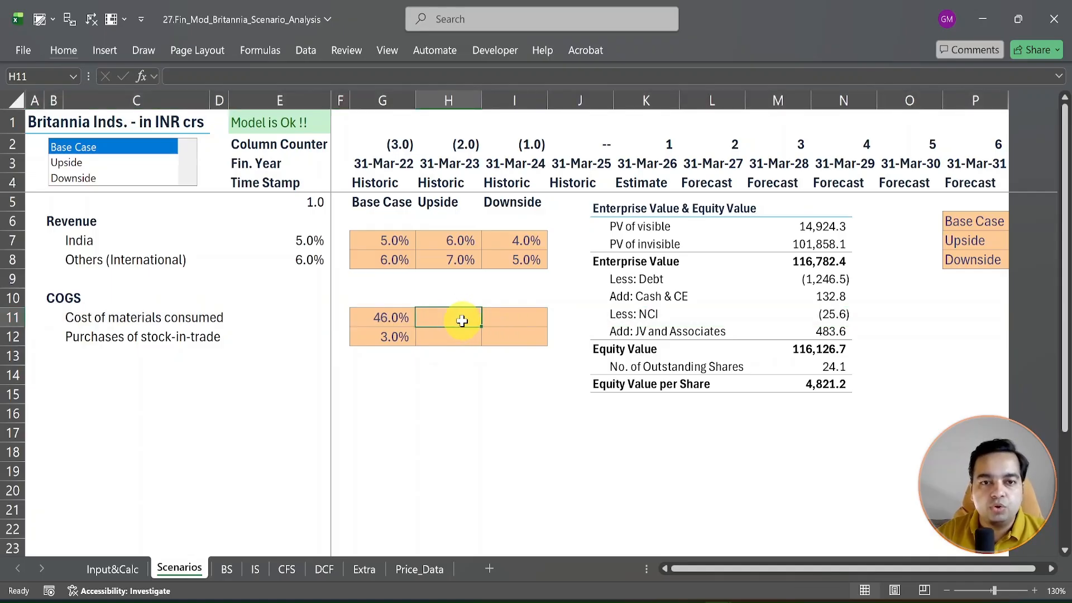
pyautogui.write('44%')
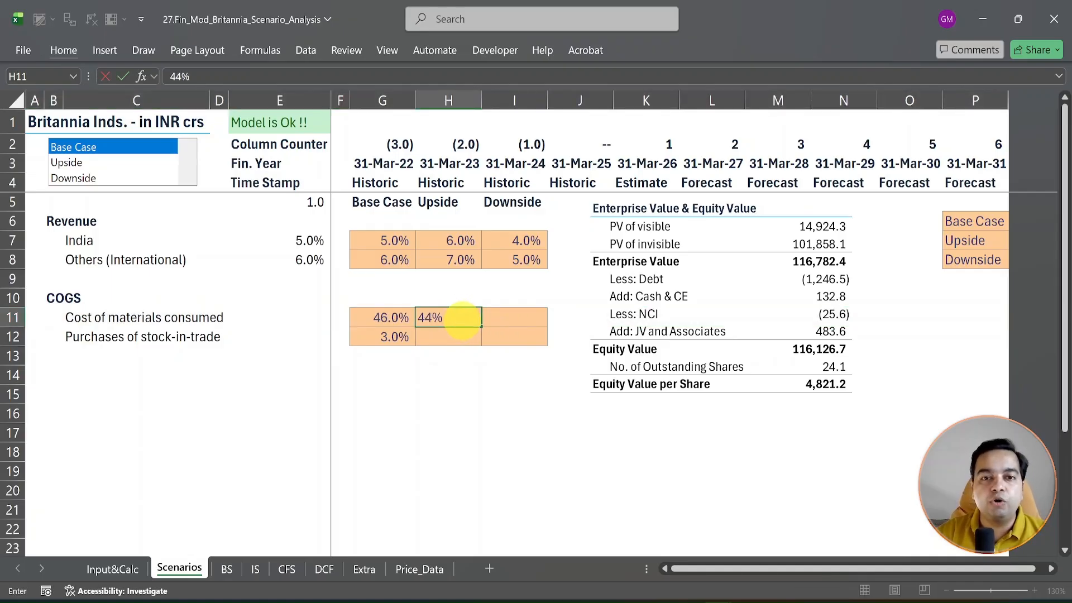
pyautogui.press('Tab')
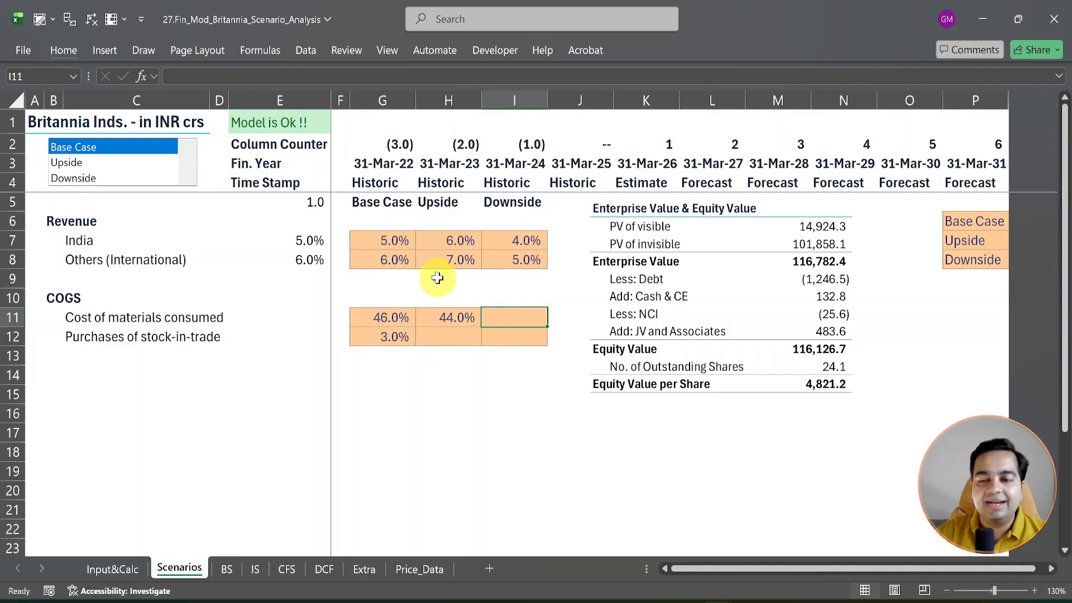
pyautogui.write('48%')
pyautogui.press('Return')
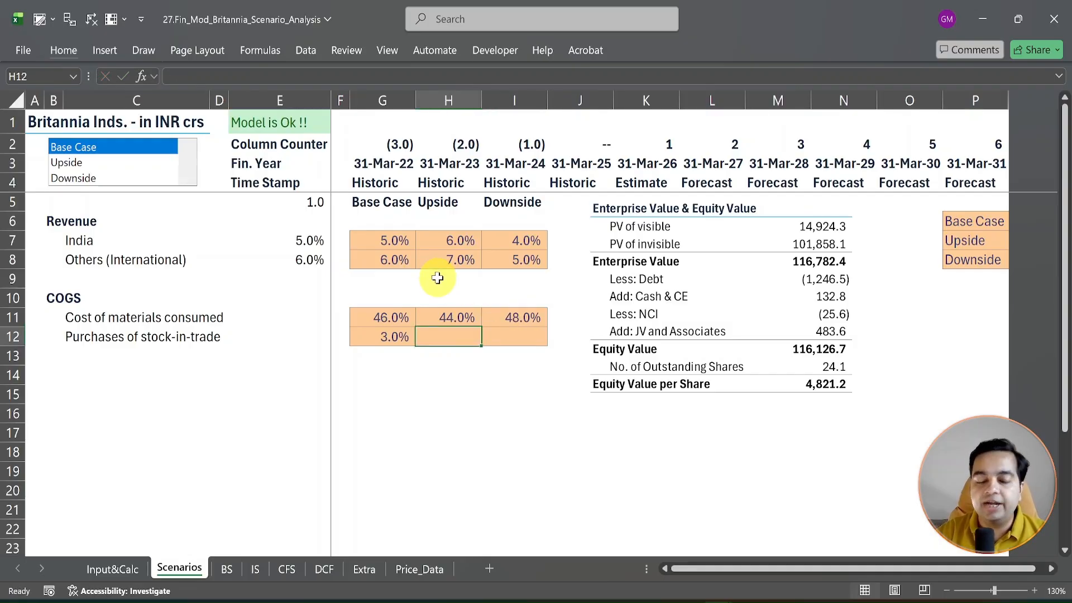
pyautogui.write('2%')
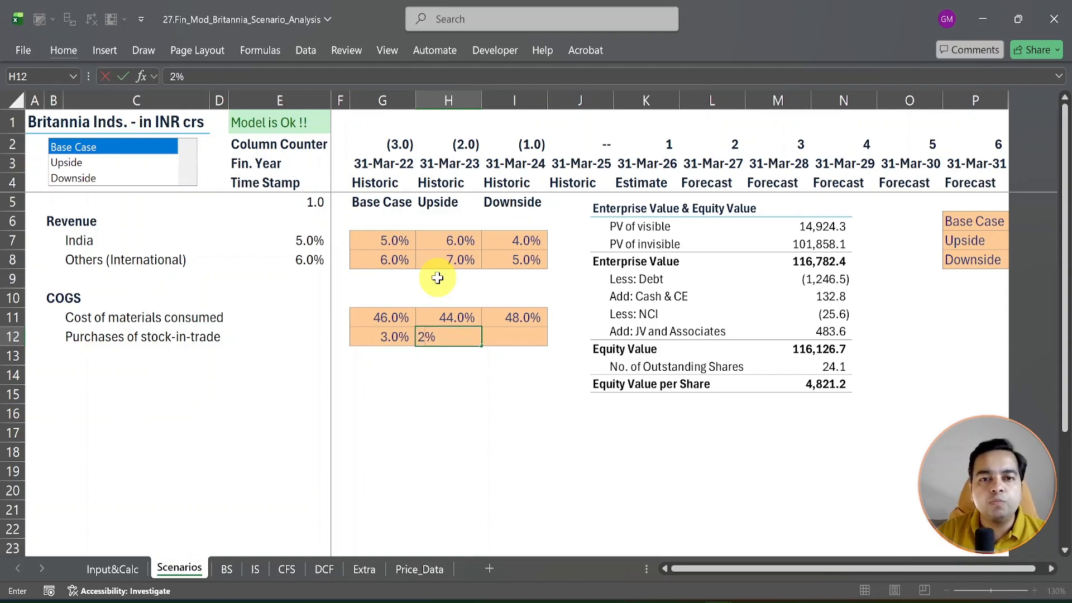
pyautogui.press('Tab')
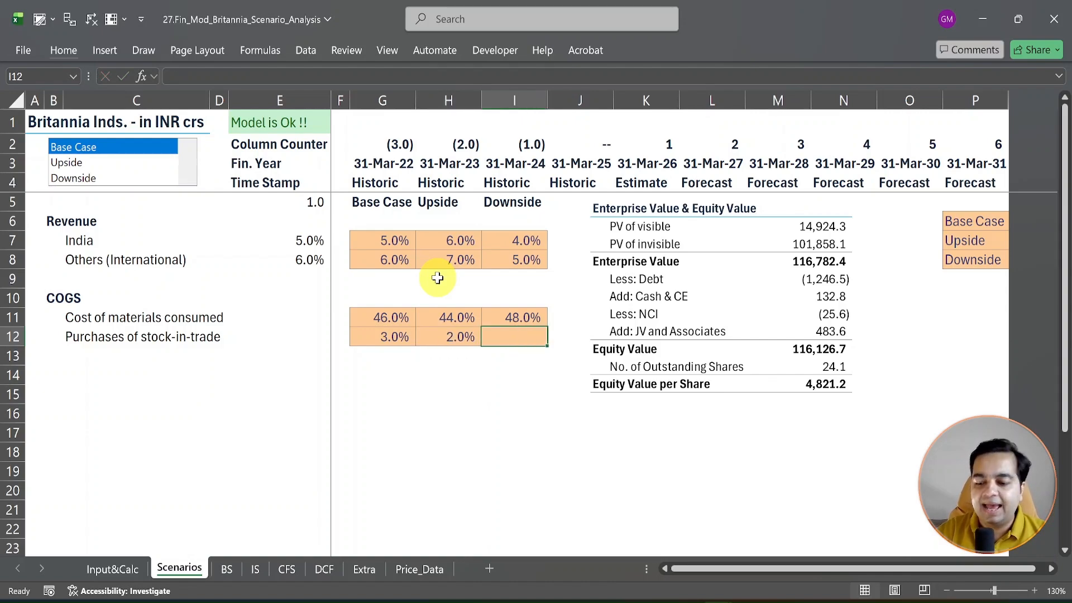
# Enter 4% as the Downside assumption for Purchases of stock-in-trade in I12
pyautogui.write('4%')
pyautogui.press('Return')
pyautogui.press('Left')
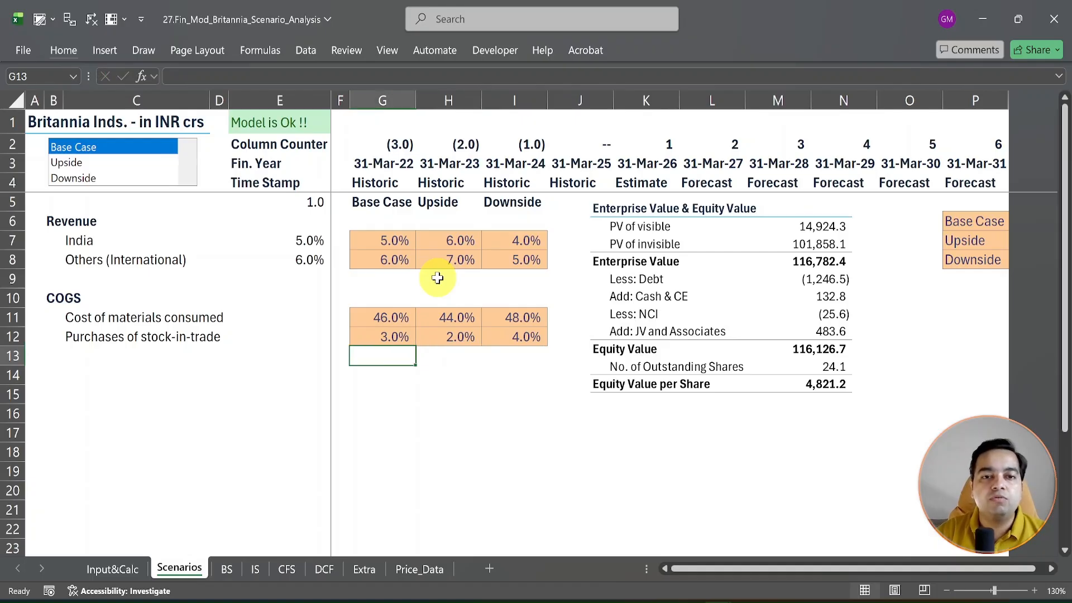
# Copy the scenario INDEX formula from E8 into E11 and E12 for Cost of materials consumed and Purchases of stock-in-trade
pyautogui.press('Up')
pyautogui.press('Up')
pyautogui.press('Left')
pyautogui.press('Up')
pyautogui.press('Up')
pyautogui.press('Up')
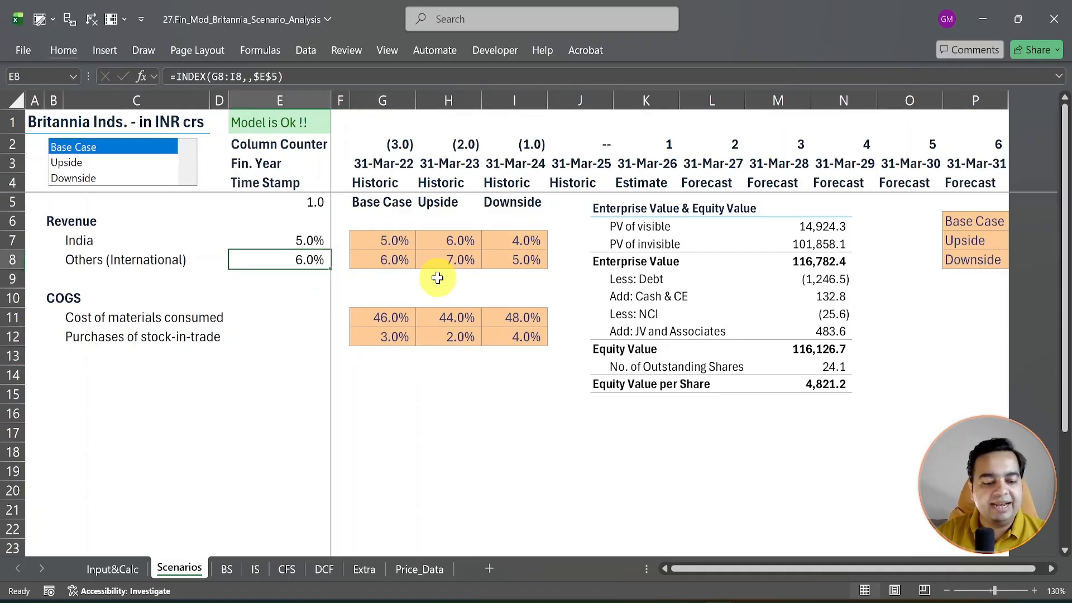
pyautogui.hotkey('ctrl', 'c')
pyautogui.click(287, 316)
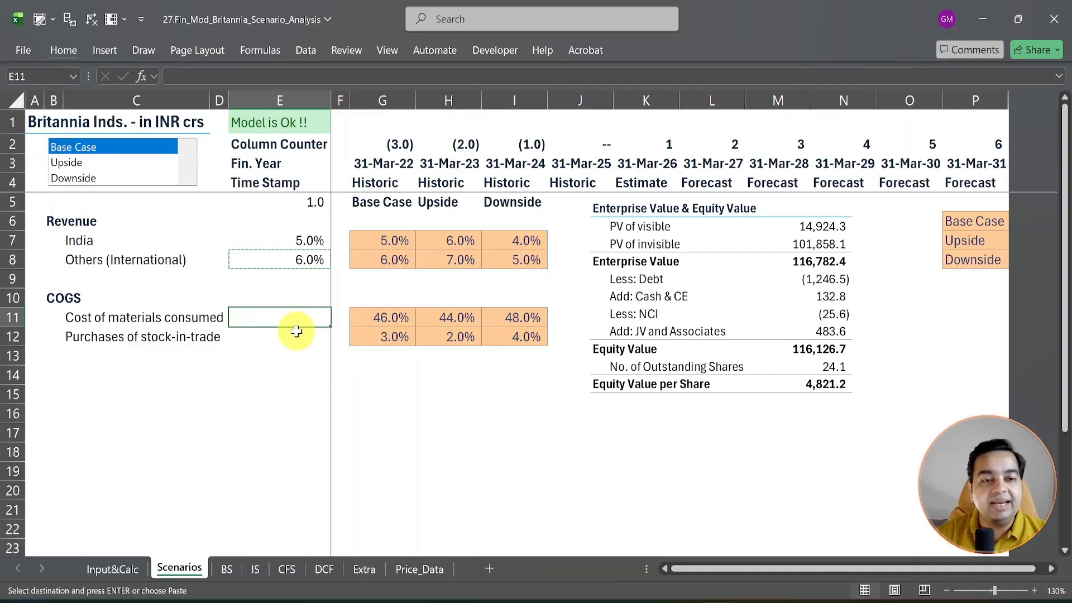
pyautogui.hotkey('ctrl', 'v')
pyautogui.click(268, 340)
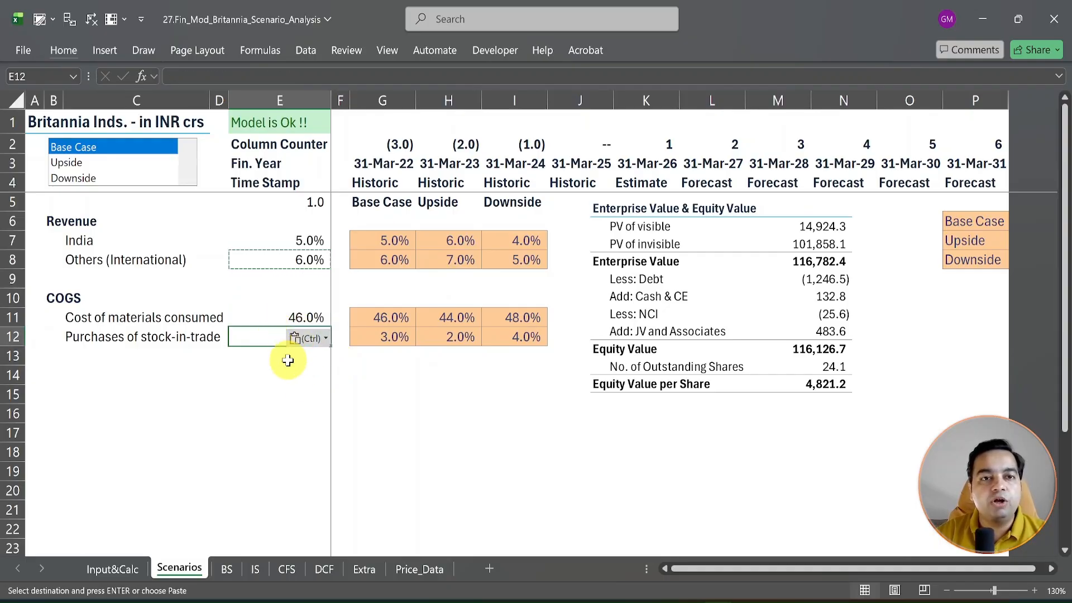
pyautogui.hotkey('ctrl', 'v')
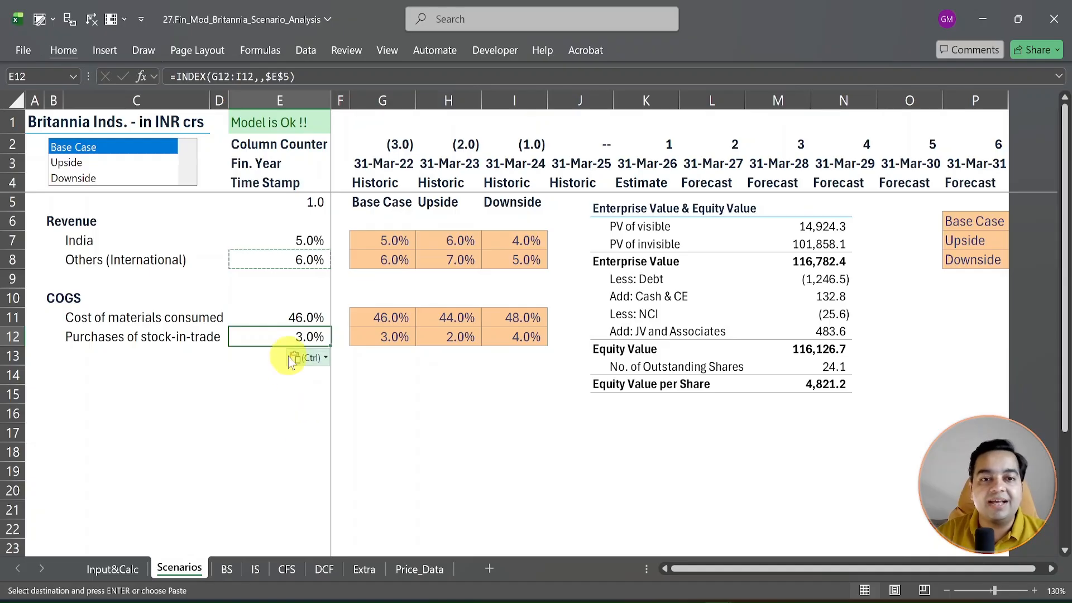
# Cycle the scenario selector through Upside, Downside and Base Case to check E11:E12, ending on Base Case
pyautogui.moveTo(293, 316); pyautogui.dragTo(292, 335)
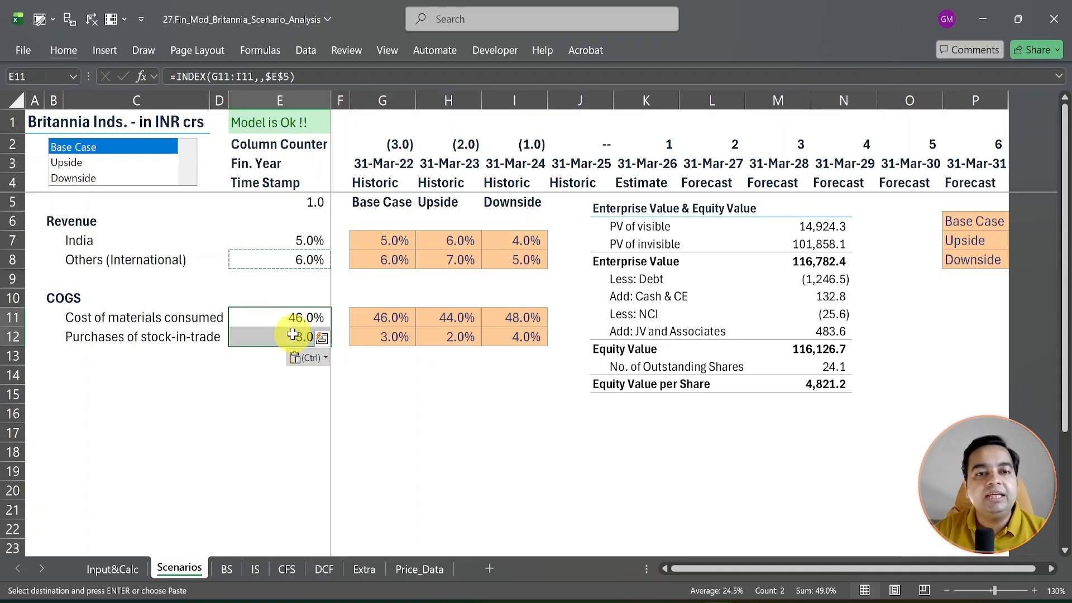
pyautogui.click(70, 162)
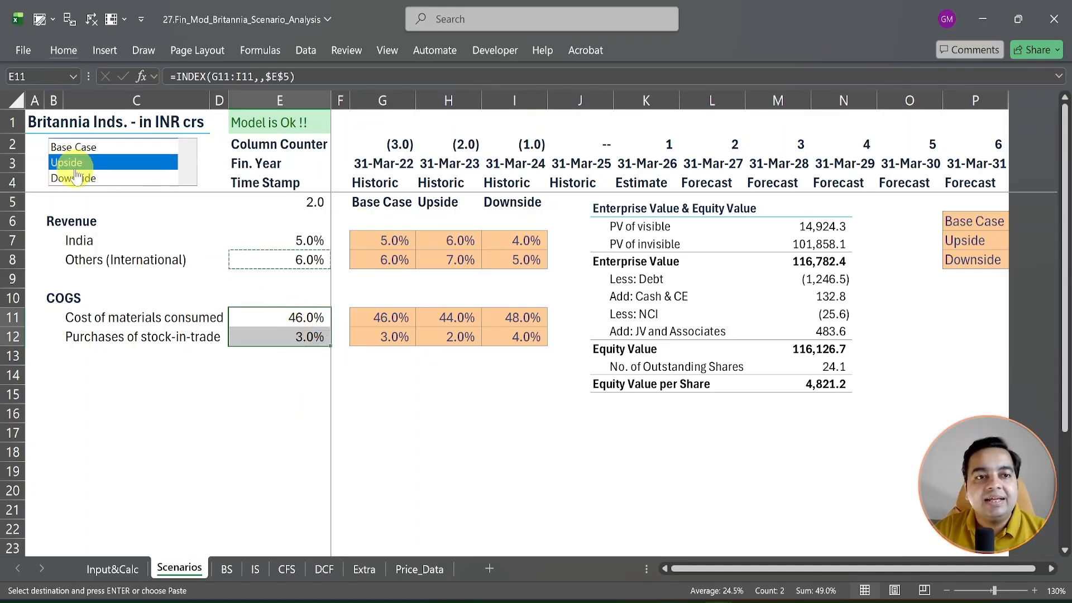
pyautogui.click(75, 179)
pyautogui.click(75, 148)
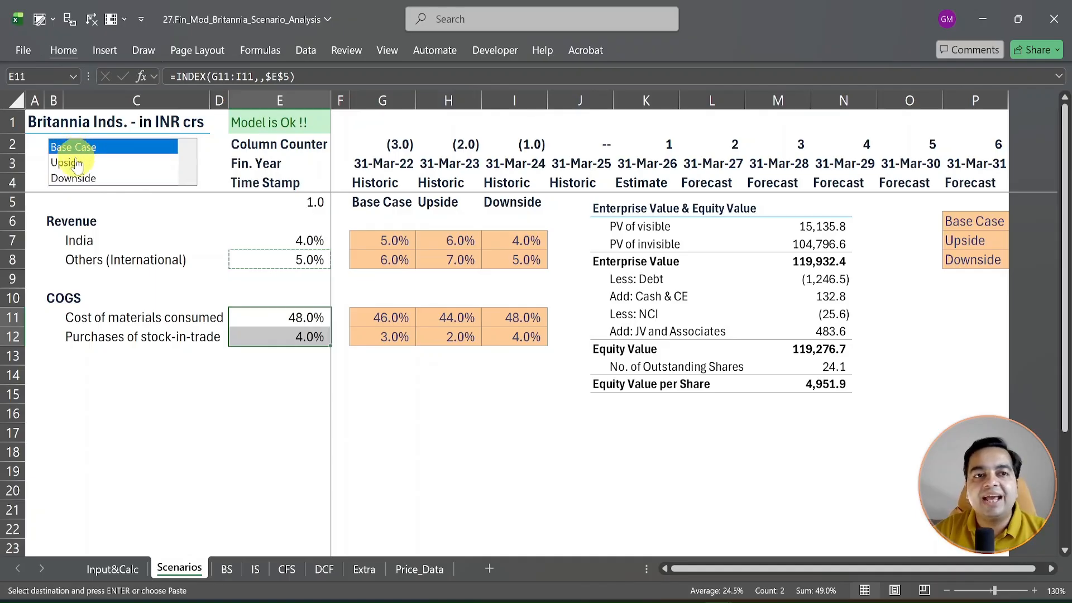
pyautogui.click(78, 163)
pyautogui.click(78, 179)
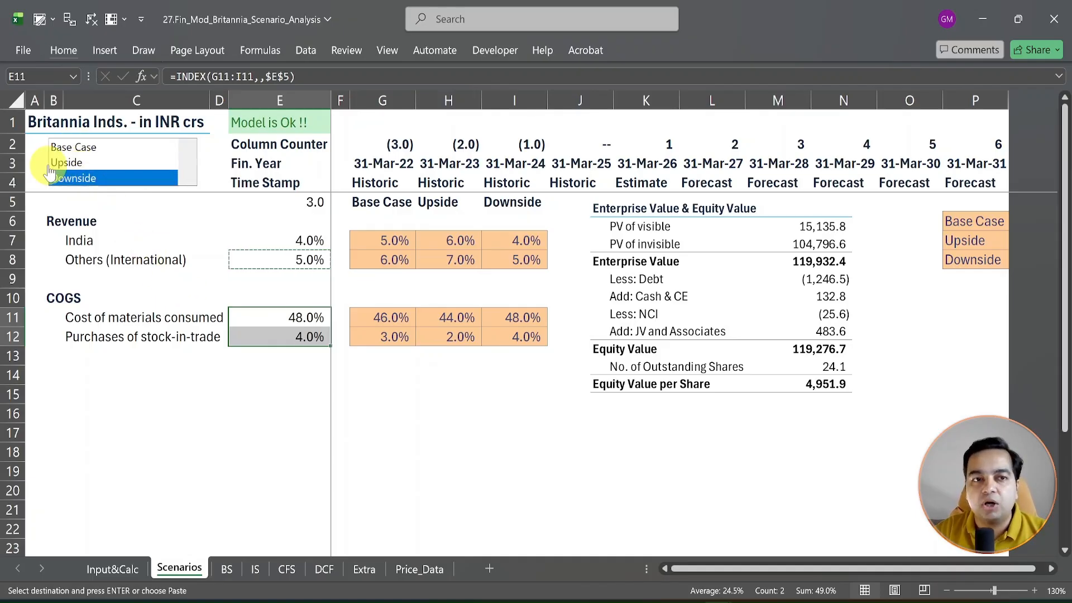
pyautogui.click(64, 149)
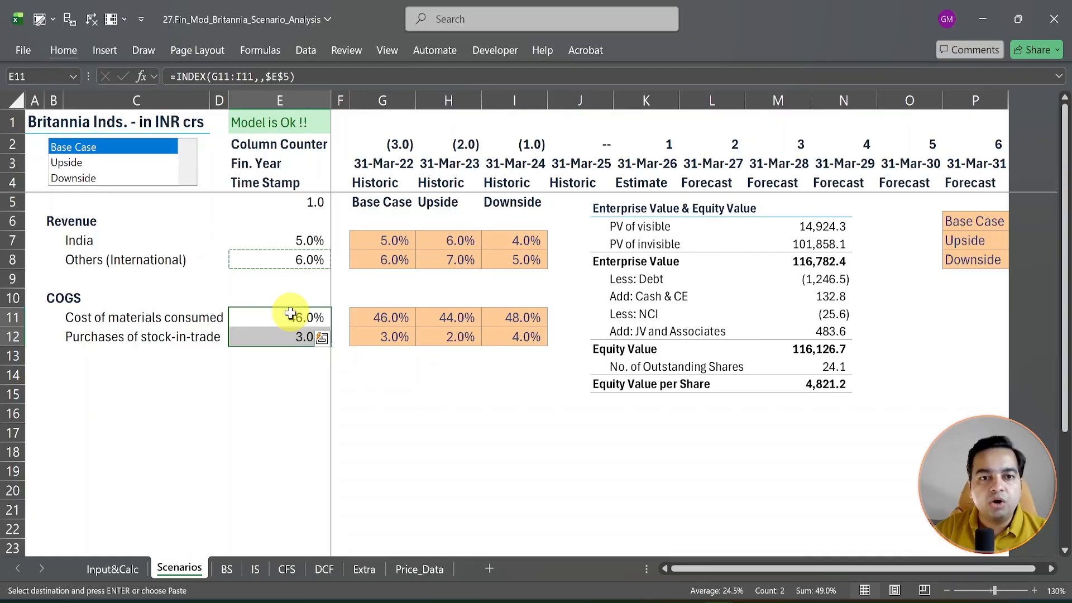
# Paste E11:E12 from Scenarios as links into P39:P40 of Input&Calc and trace the precedents of the linked cells
pyautogui.moveTo(287, 317); pyautogui.dragTo(290, 337)
pyautogui.hotkey('ctrl', 'c')
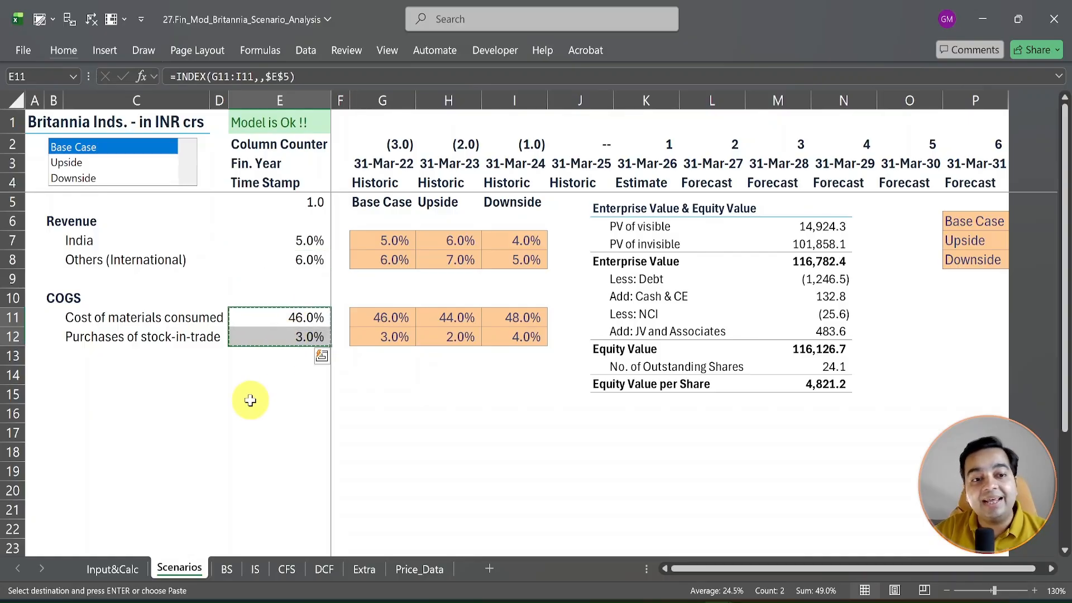
pyautogui.click(120, 571)
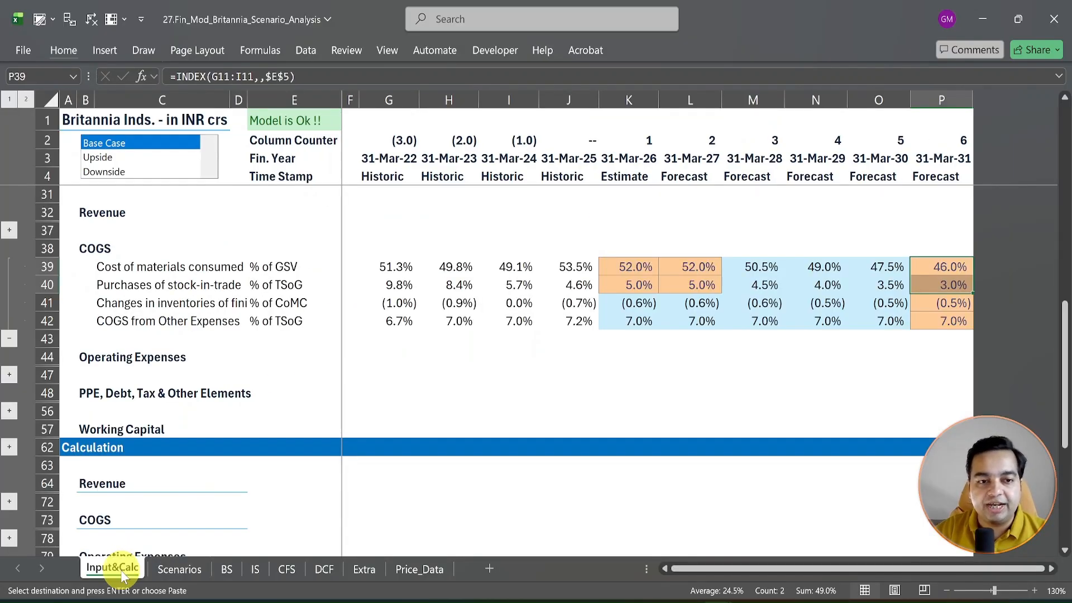
pyautogui.click(940, 264)
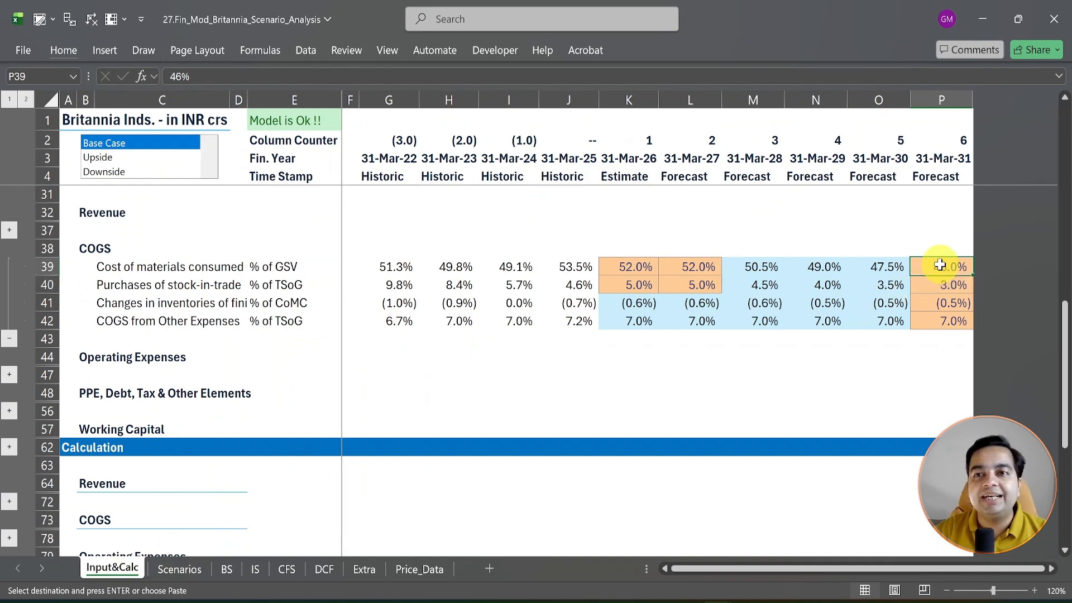
pyautogui.hotkey('ctrl', 'alt', 'v')
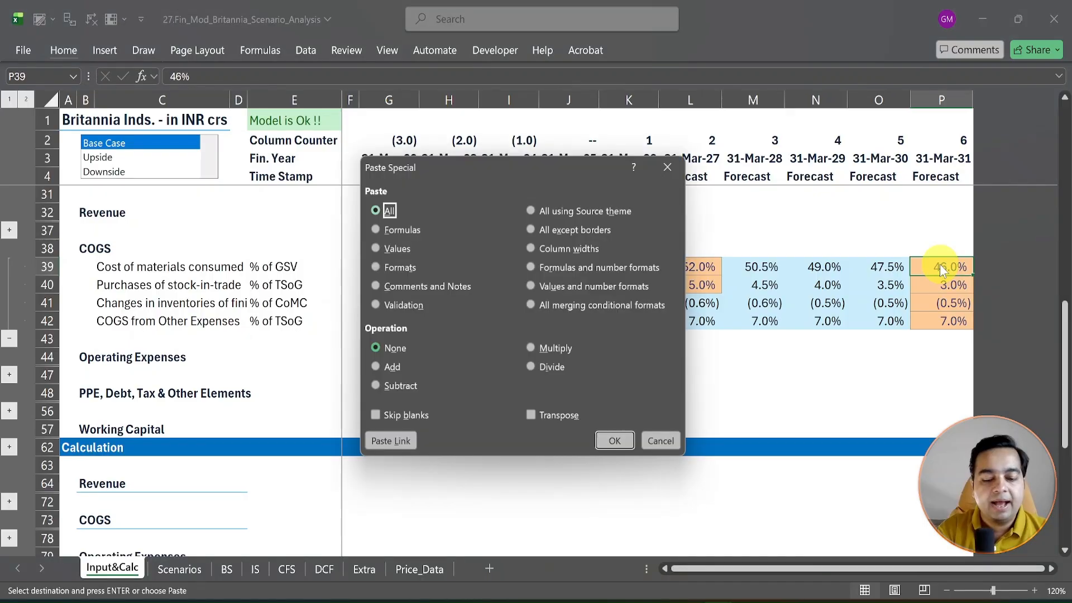
pyautogui.click(393, 441)
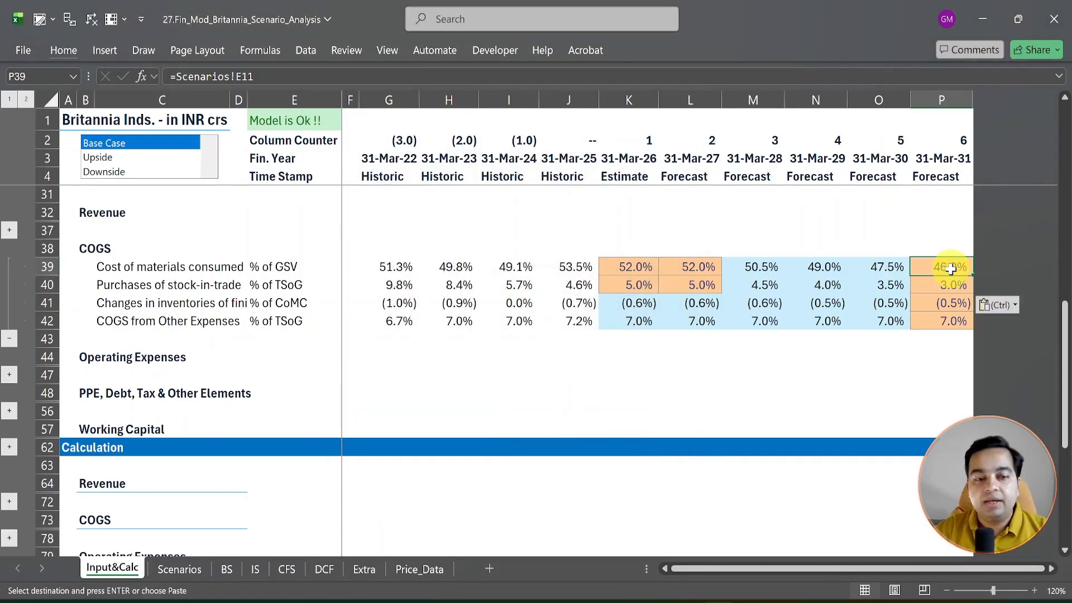
pyautogui.hotkey('alt', 'm', 'p')
pyautogui.click(949, 285)
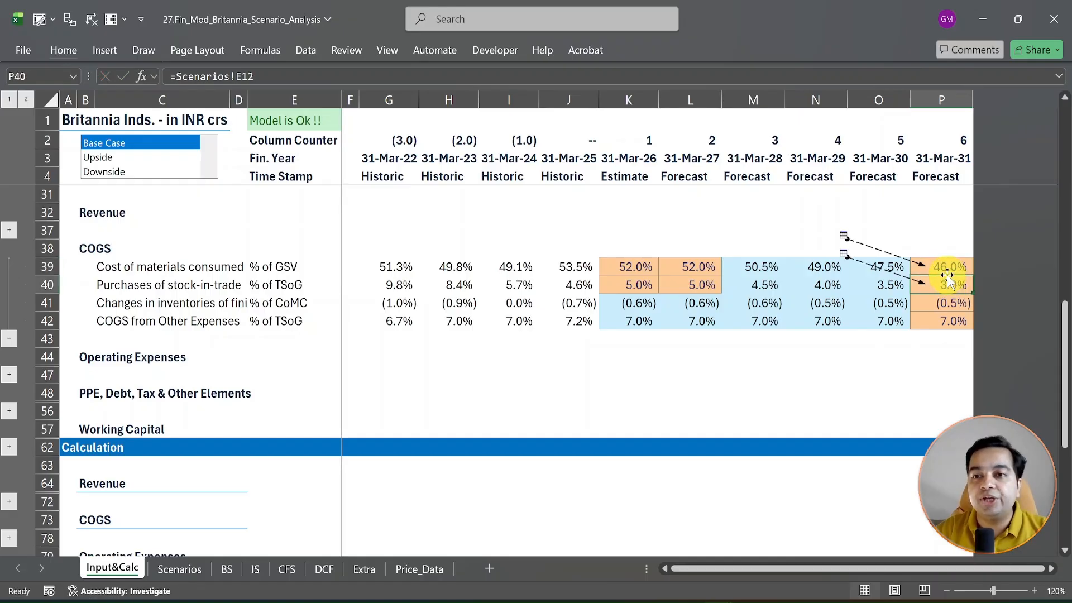
# Replace the input formatting of P39:P40 with the Normal and Percent New cell styles, and save the workbook
pyautogui.moveTo(948, 270); pyautogui.dragTo(943, 282)
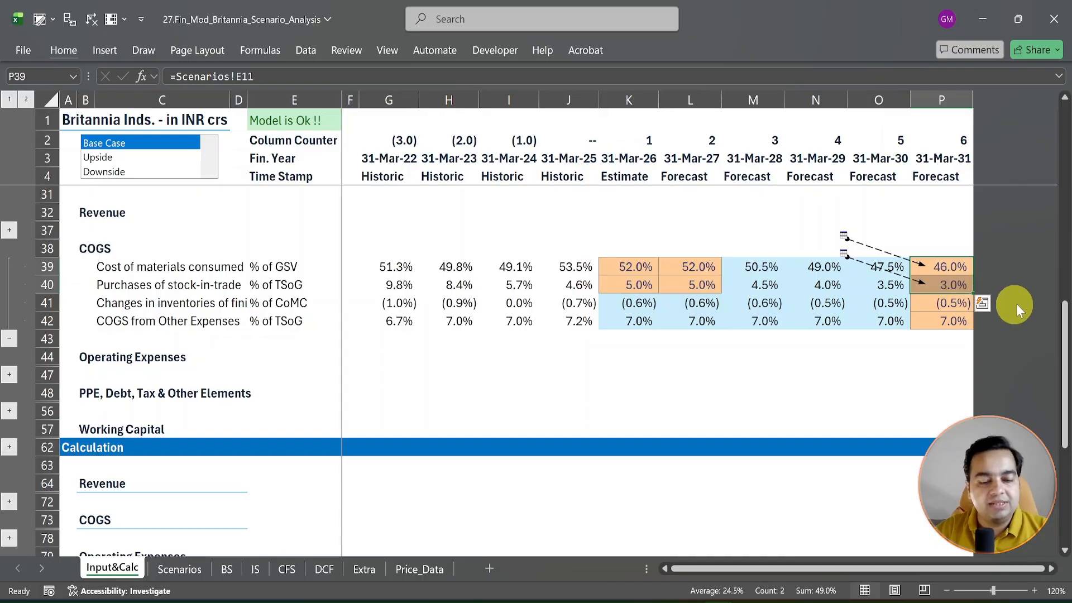
pyautogui.hotkey('alt', '1')
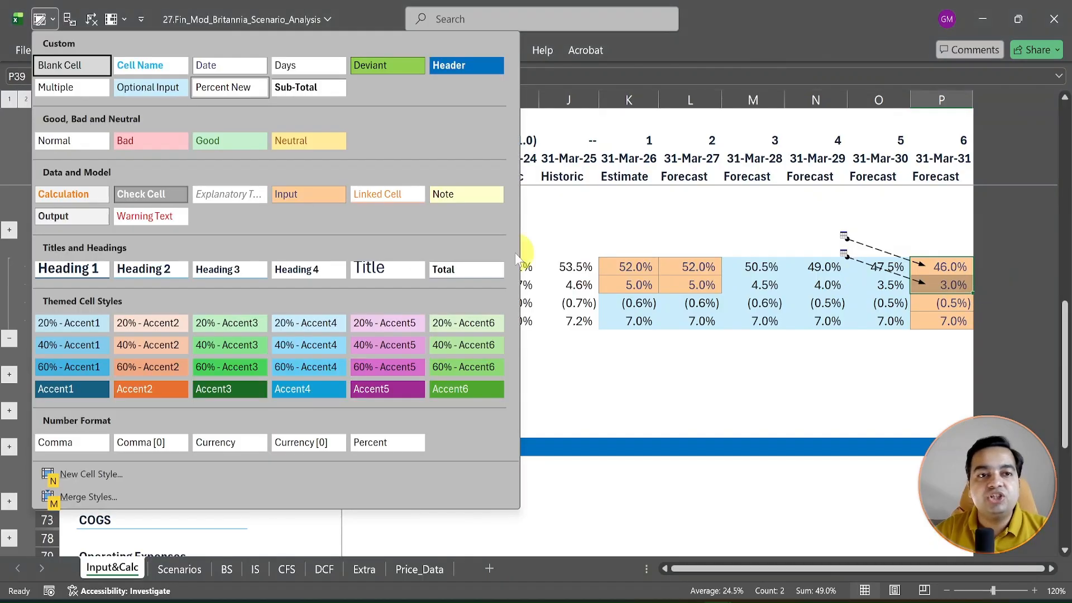
pyautogui.click(101, 142)
pyautogui.hotkey('alt', '1')
pyautogui.click(215, 88)
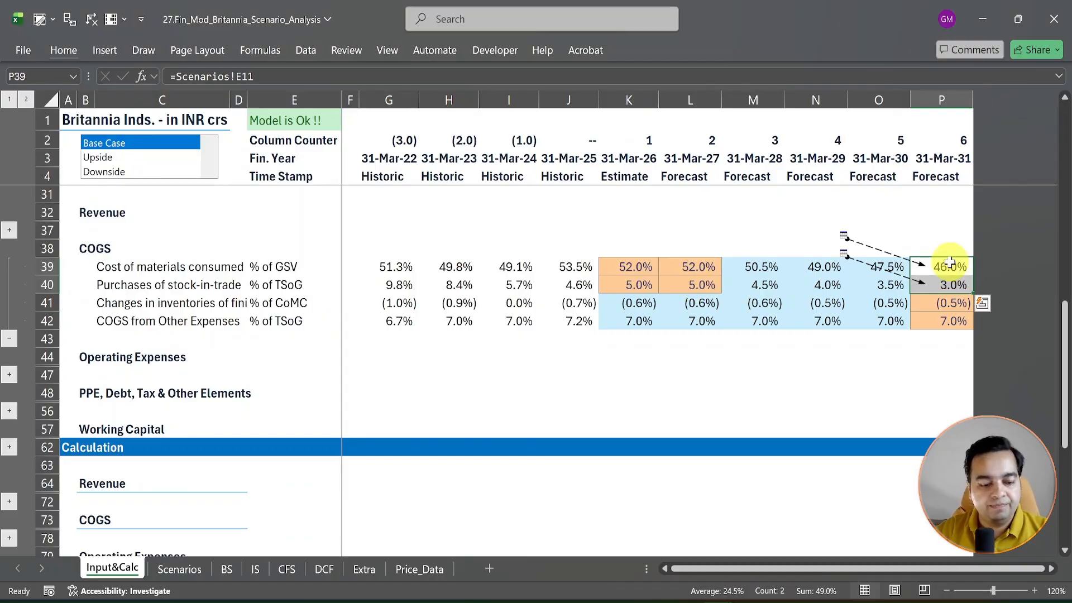
pyautogui.hotkey('ctrl', 's')
# Collapse the COGS rows on Input&Calc and set the scenario to Upside on the Scenarios sheet
pyautogui.click(8, 339)
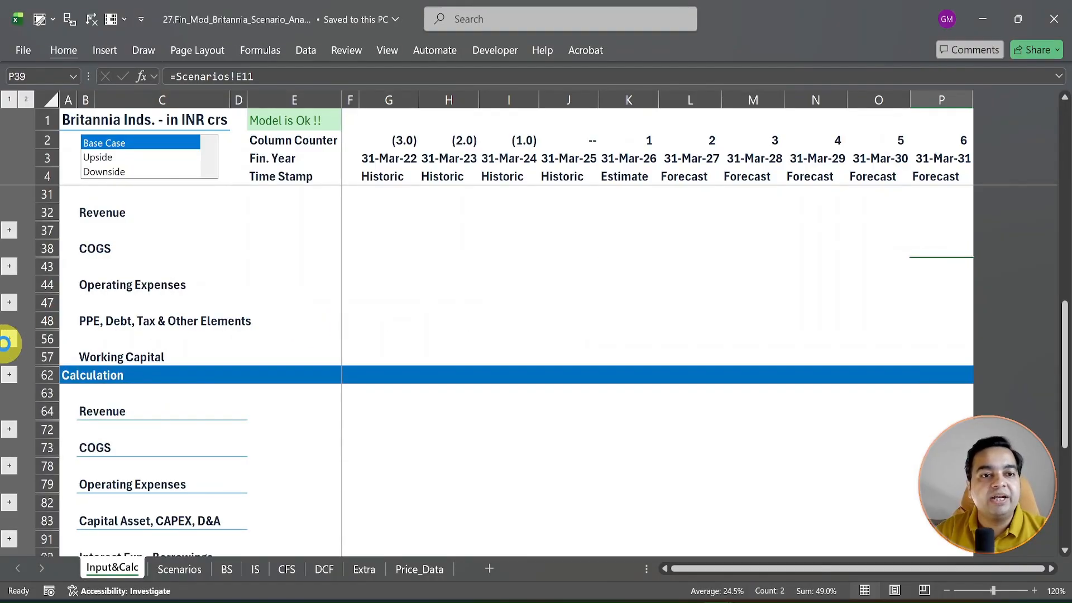
pyautogui.click(181, 569)
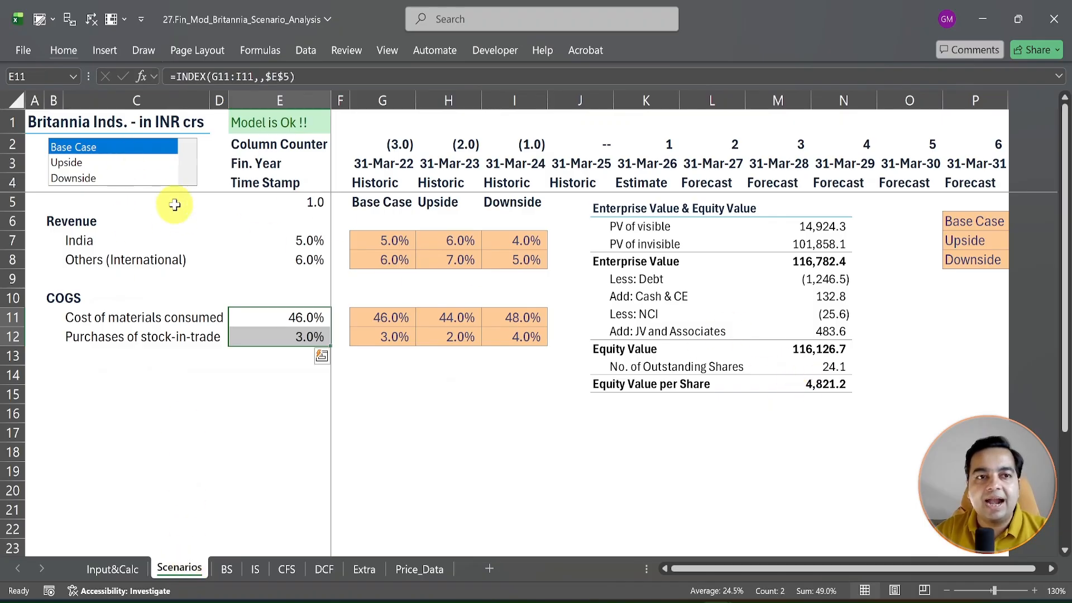
pyautogui.click(73, 164)
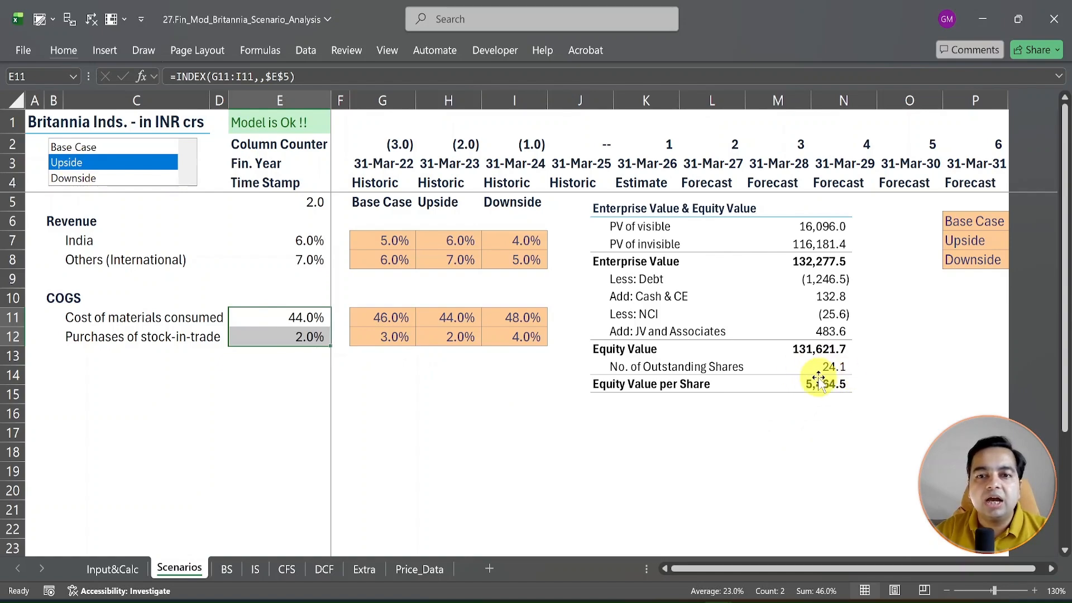
# Add an "Operating Expenses" heading in B14 of Scenarios with the Heading 4 cell style
pyautogui.click(53, 374)
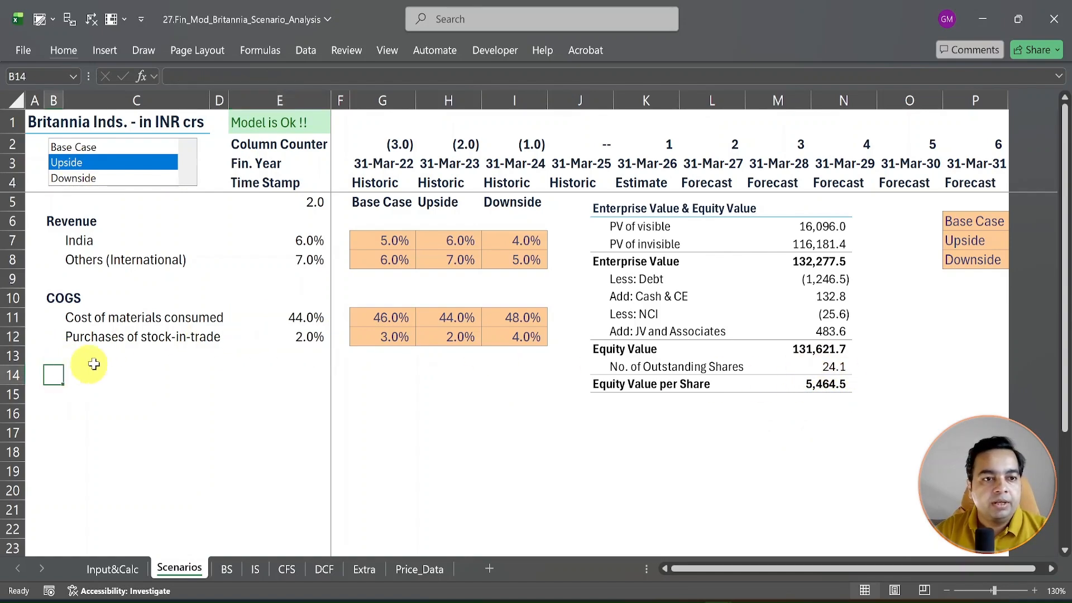
pyautogui.write('Operating Expenses')
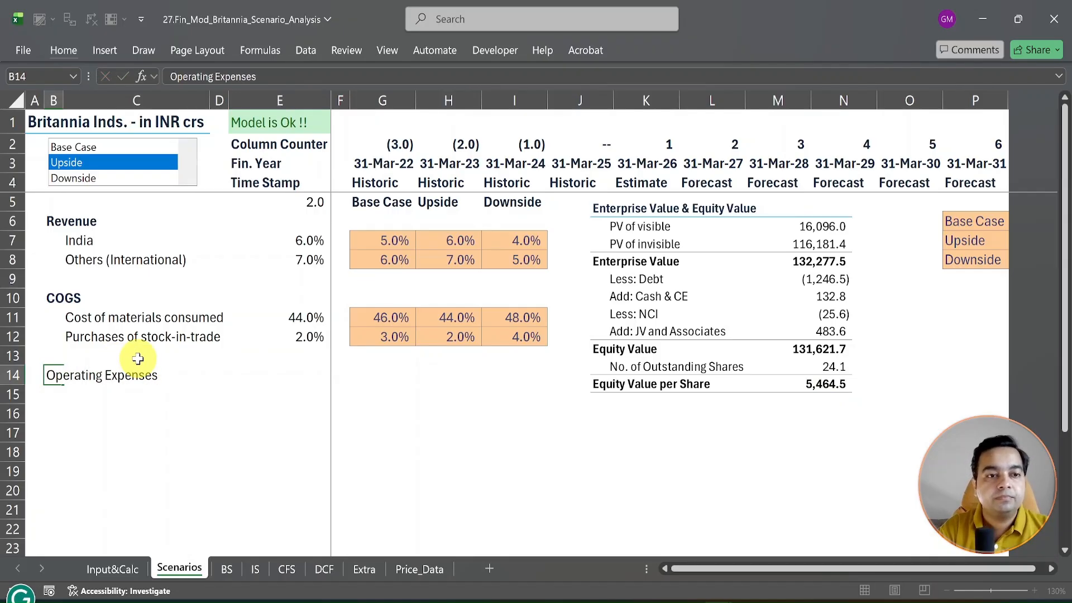
pyautogui.press('Return')
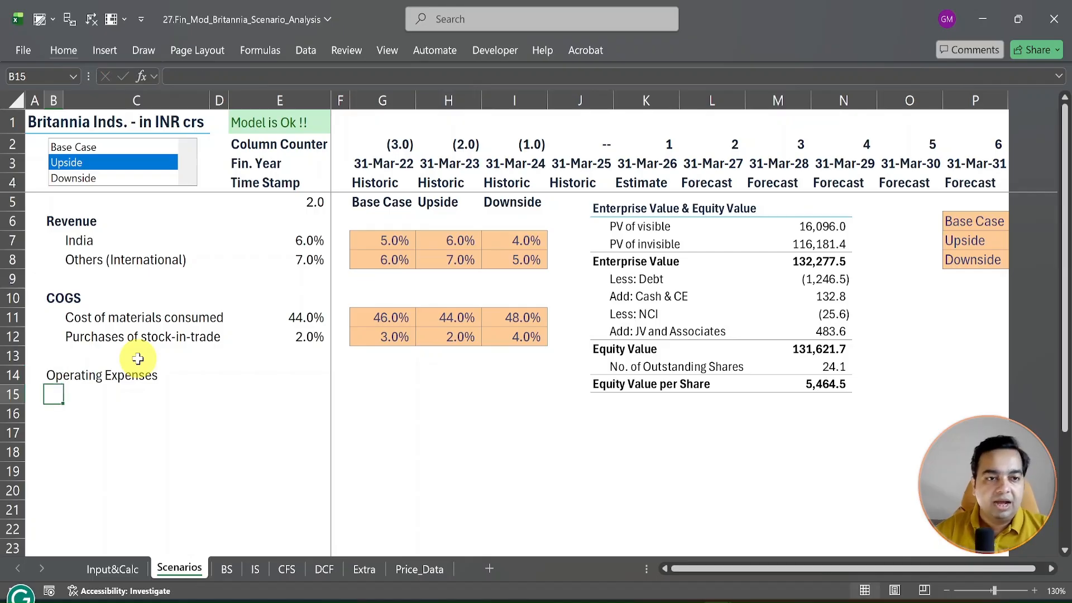
pyautogui.press('Up')
pyautogui.hotkey('alt', '1')
pyautogui.click(300, 277)
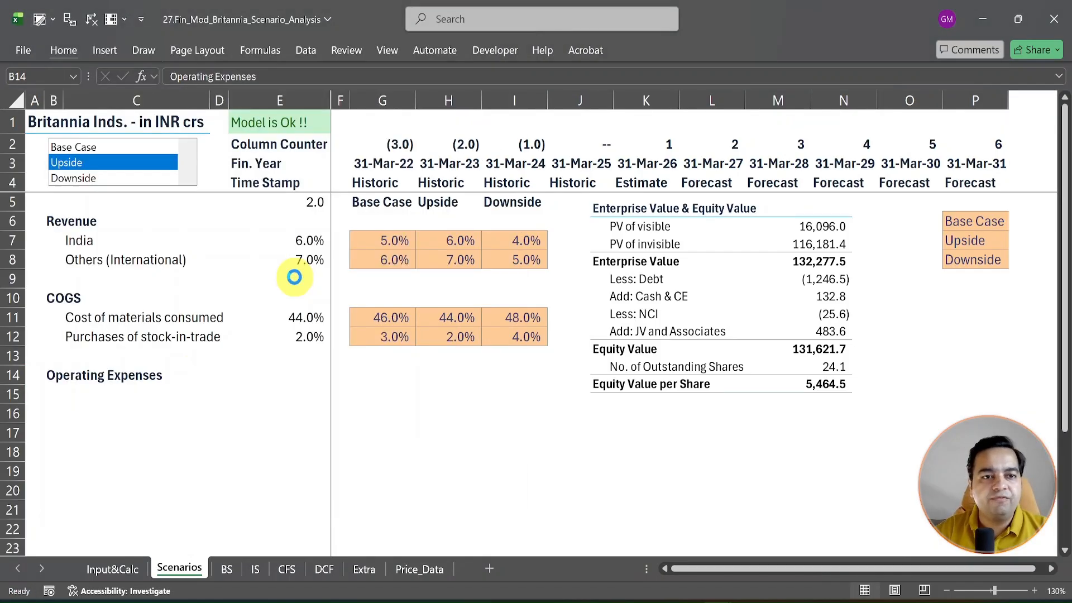
# Paste the Employee Benefit Expenses and Other Expenses (Opex) labels from Input&Calc C45:C46 as links into Scenarios C15:C16
pyautogui.click(115, 394)
pyautogui.hotkey('ctrl', 'pageup')
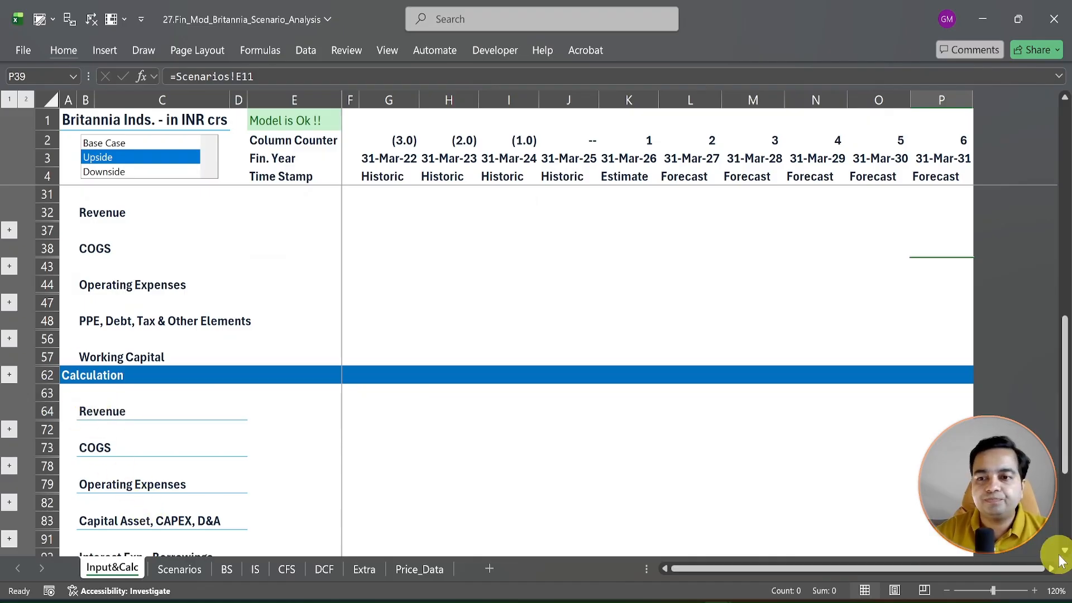
pyautogui.click(1065, 550)
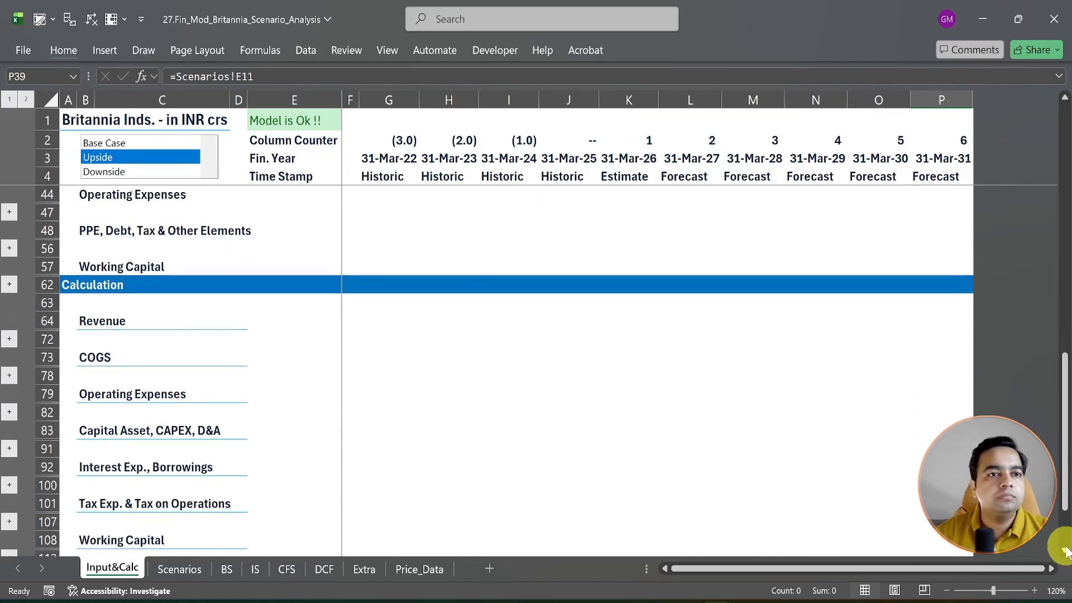
pyautogui.click(9, 212)
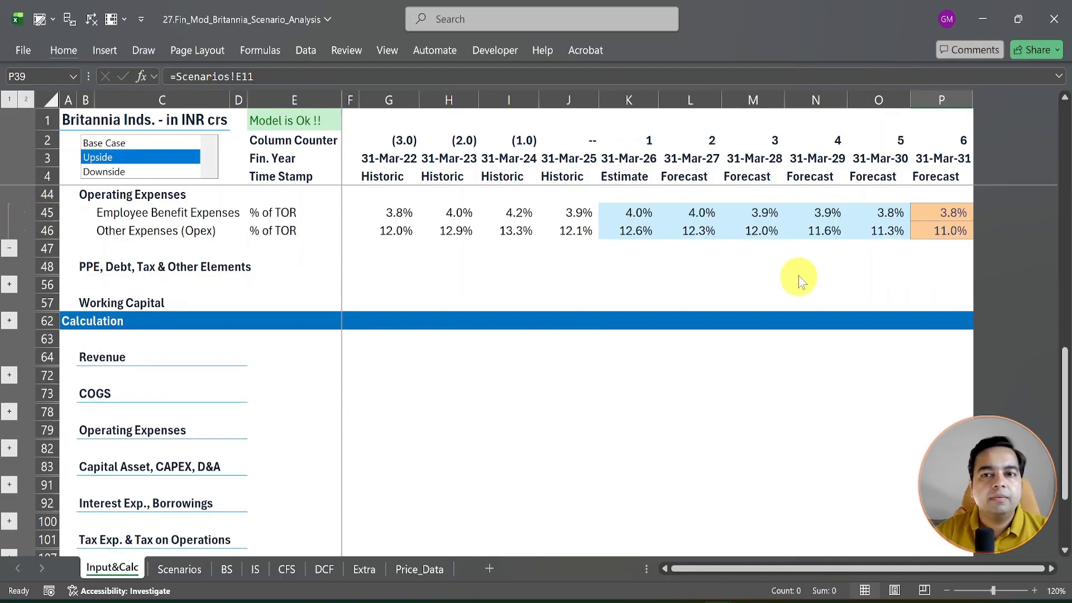
pyautogui.moveTo(116, 215); pyautogui.dragTo(119, 229)
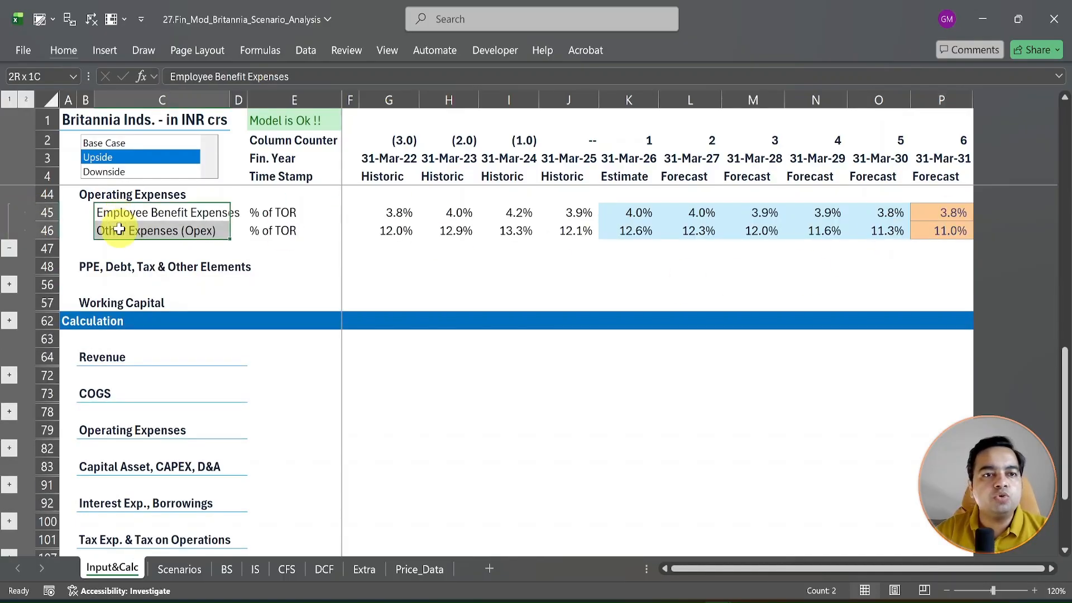
pyautogui.hotkey('ctrl', 'c')
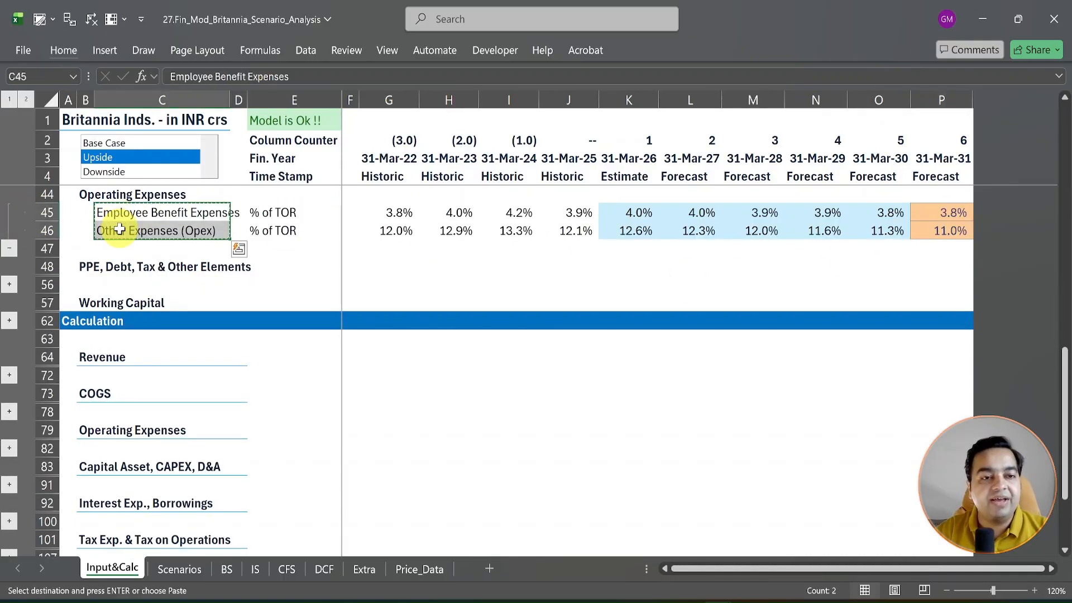
pyautogui.click(180, 569)
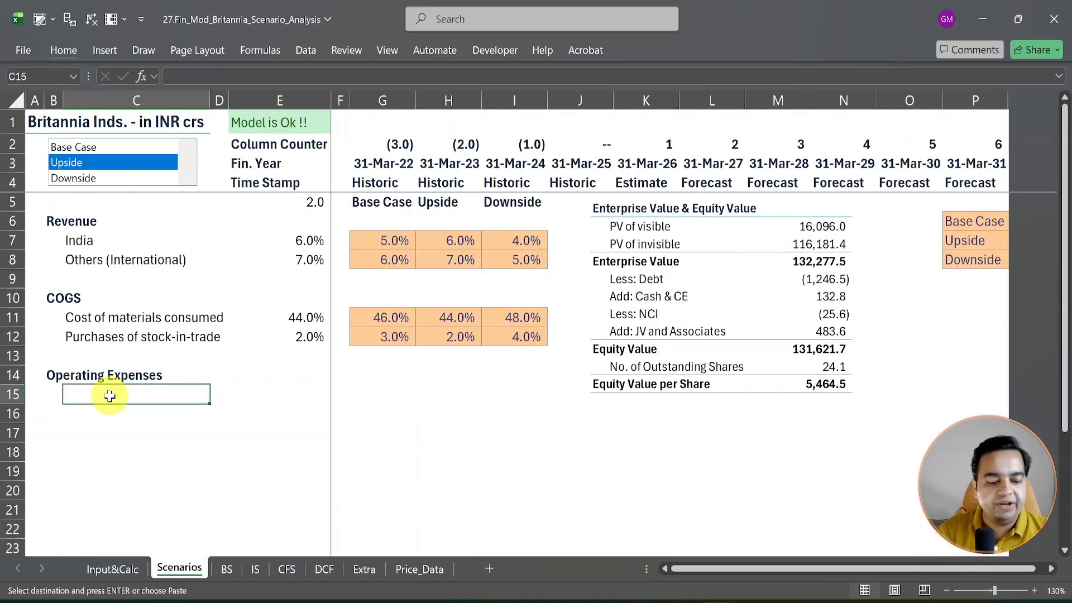
pyautogui.hotkey('ctrl', 'alt', 'v')
pyautogui.hotkey('alt', 'l')
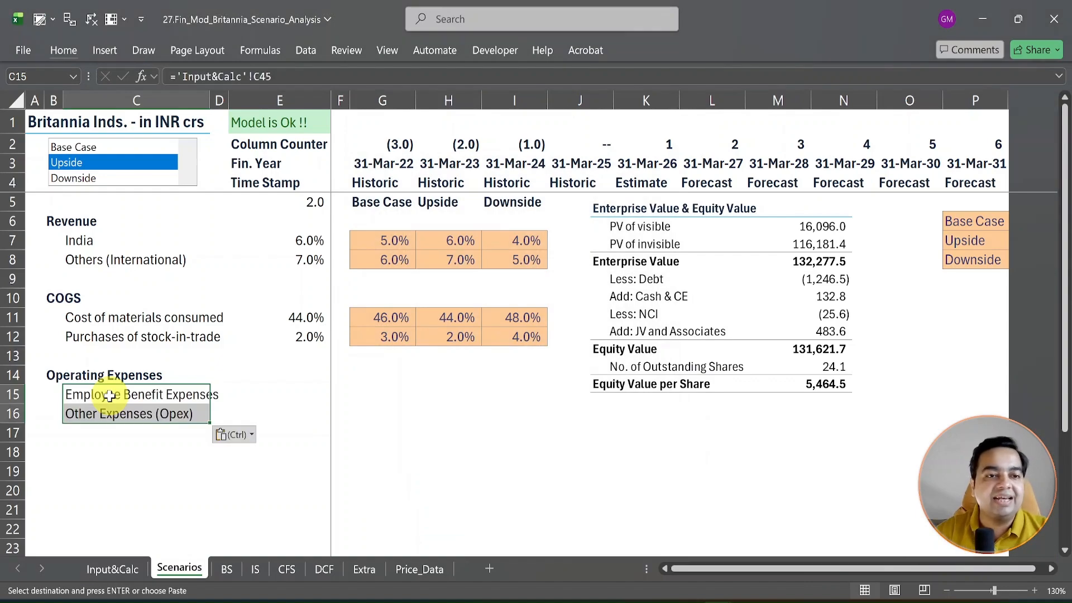
# Copy the operating expense inputs from Input&Calc P45:P46 into Scenarios G15:G16, pasting only values and number formats
pyautogui.click(113, 570)
pyautogui.click(705, 213)
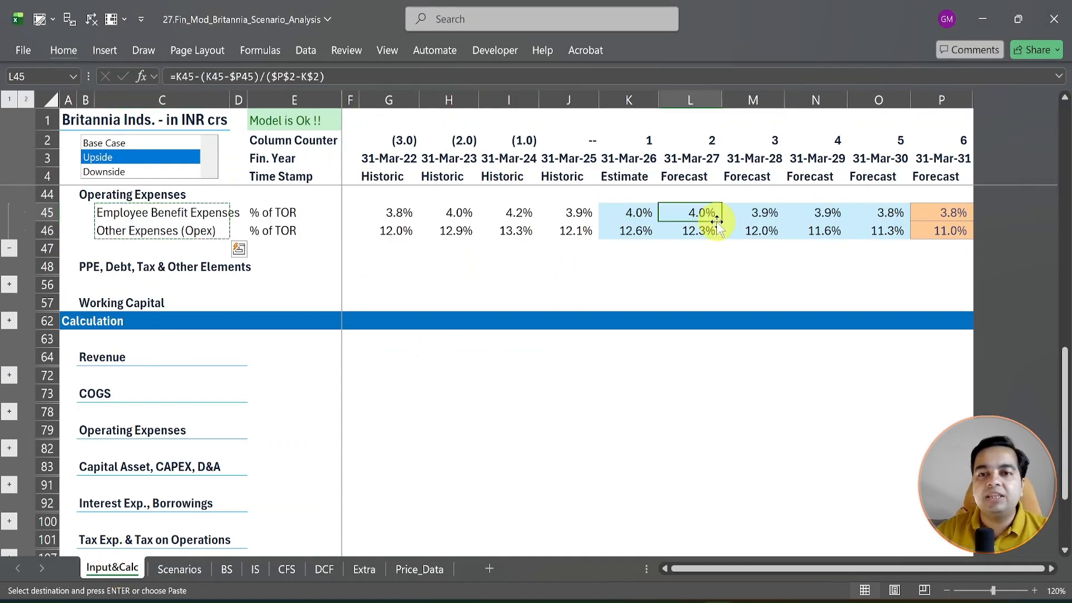
pyautogui.hotkey('ctrl', 'Right')
pyautogui.hotkey('shift', 'Down')
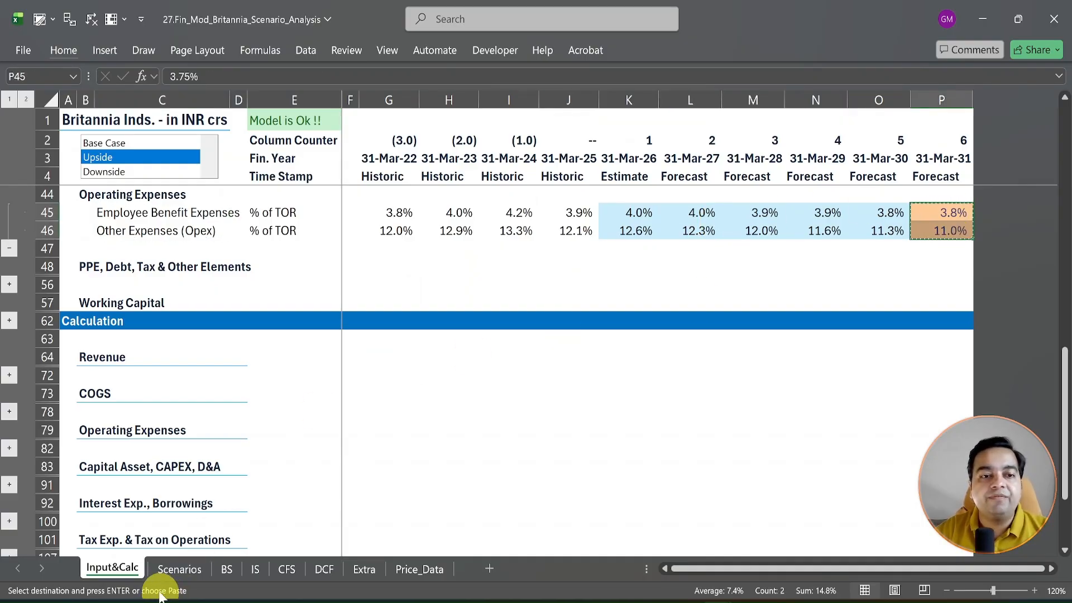
pyautogui.click(177, 571)
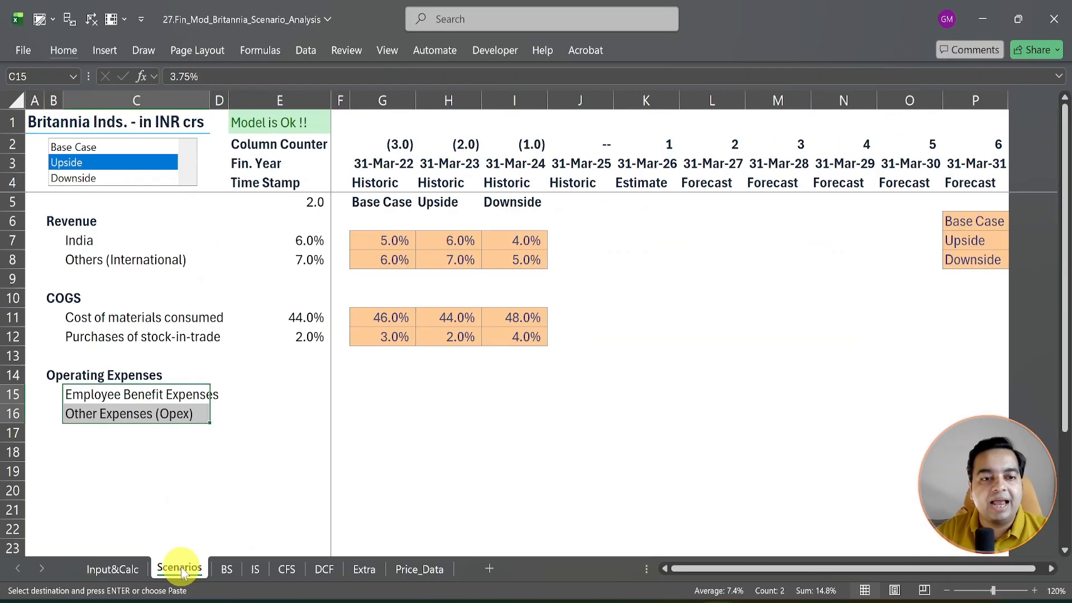
pyautogui.click(371, 396)
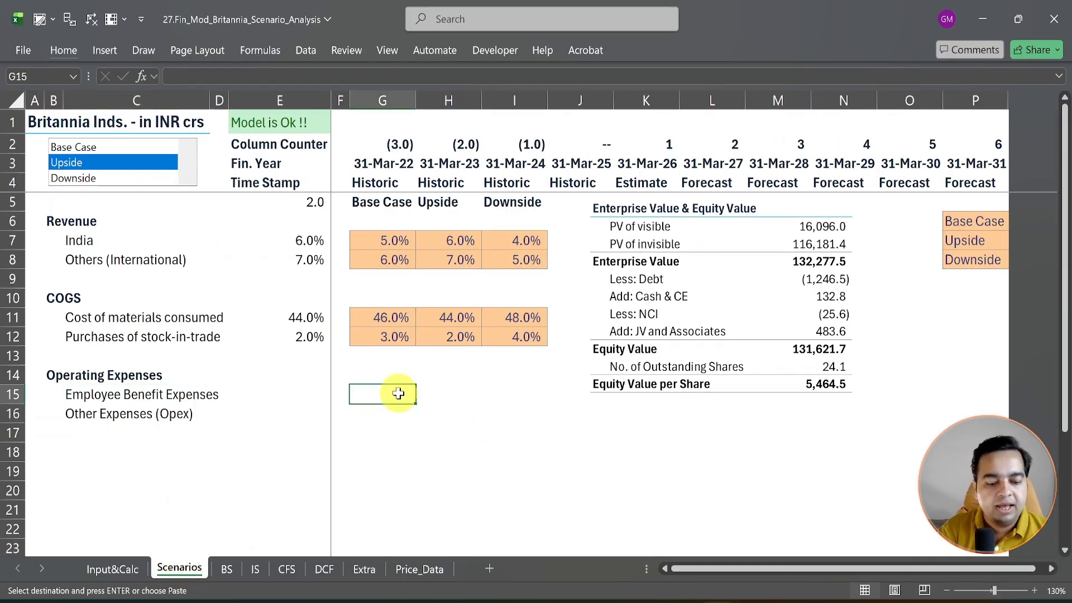
pyautogui.hotkey('ctrl', 'alt', 'v')
pyautogui.click(563, 286)
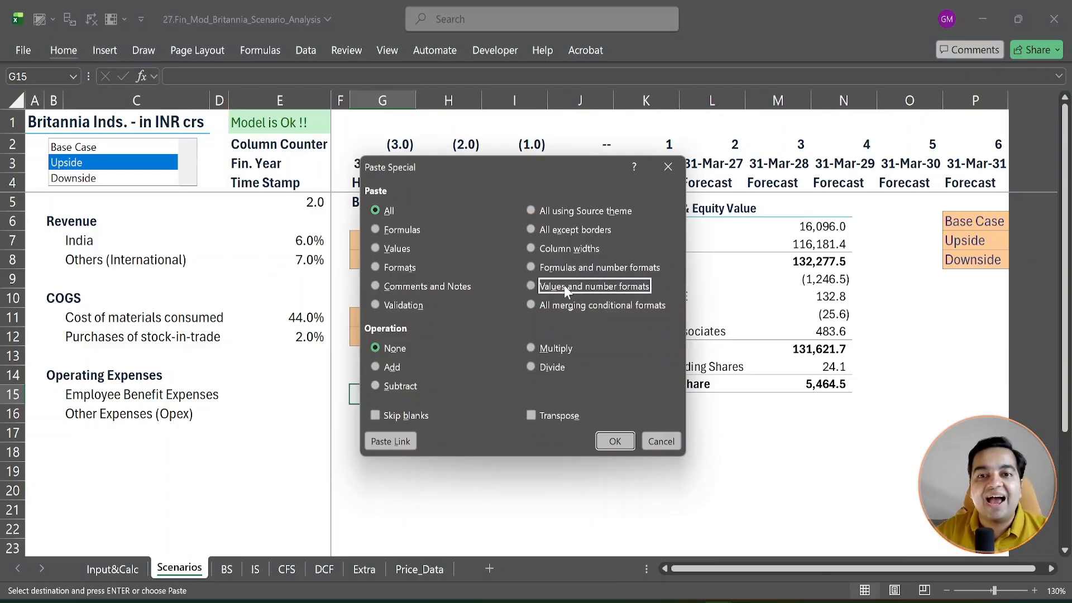
pyautogui.click(615, 441)
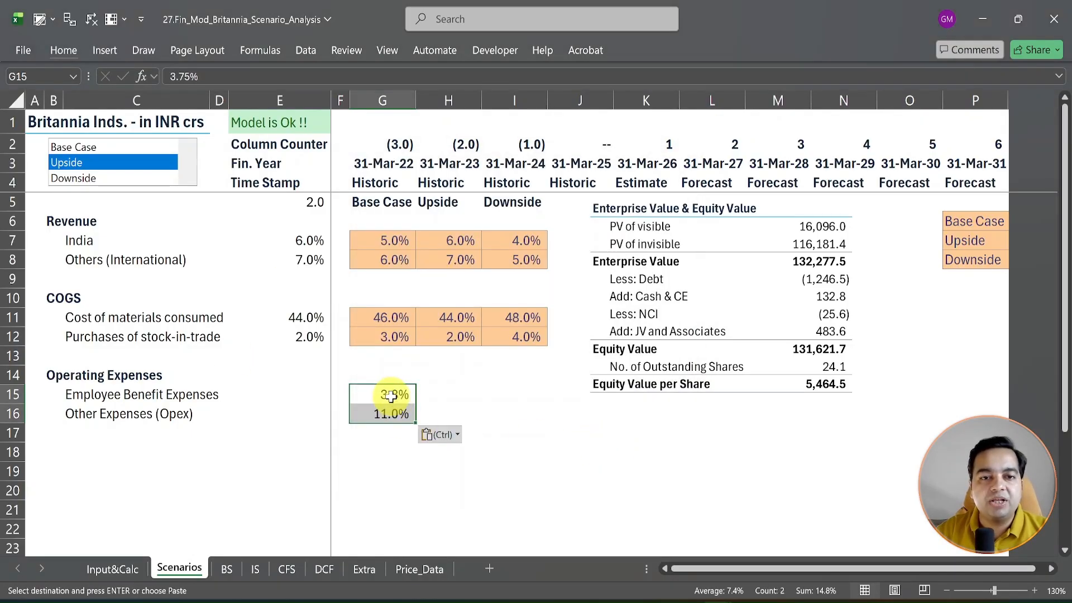
# Apply the Input cell style to the operating expense scenario range G15:I16
pyautogui.moveTo(390, 396); pyautogui.dragTo(502, 413)
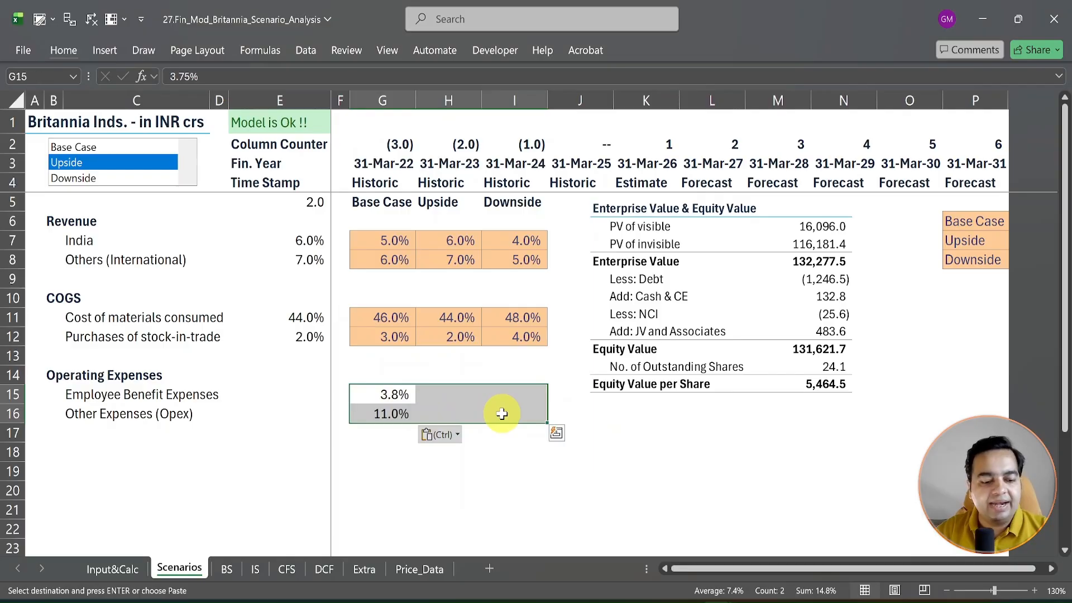
pyautogui.hotkey('alt', '1')
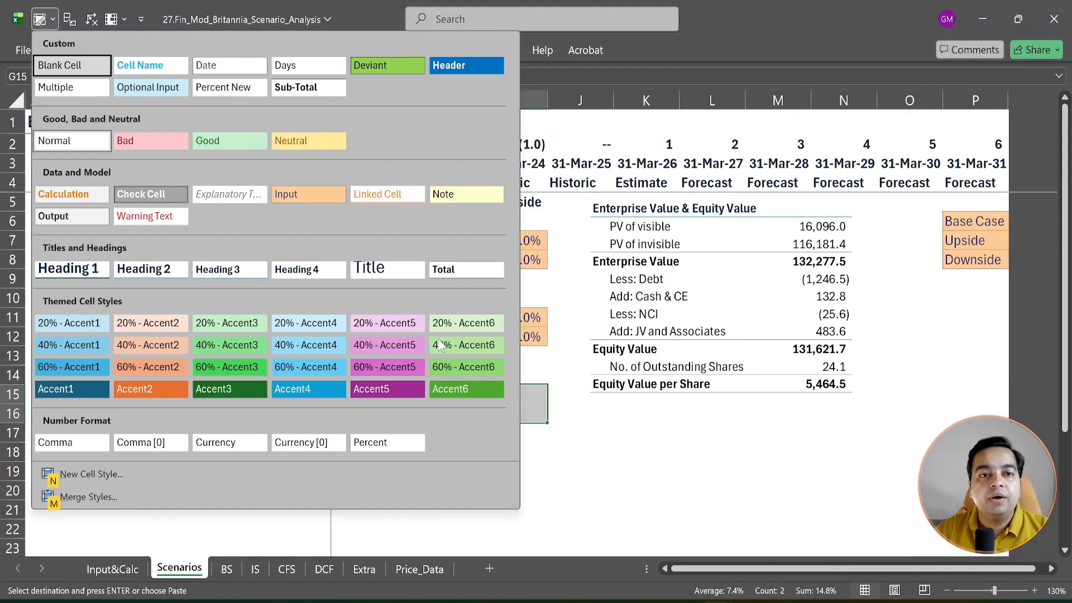
pyautogui.click(303, 199)
pyautogui.hotkey('alt', '1')
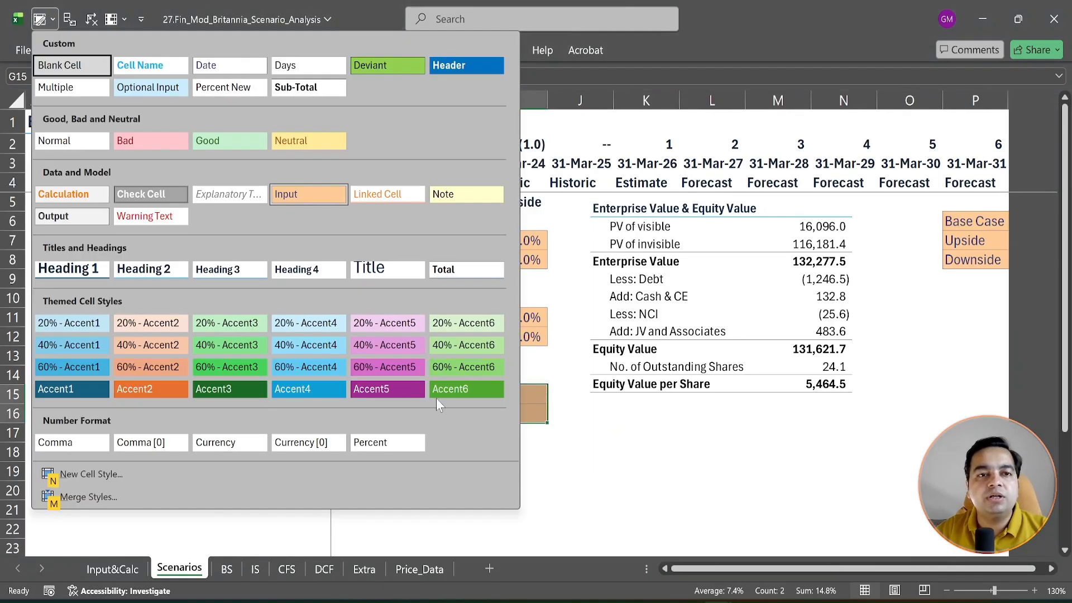
pyautogui.press('Escape')
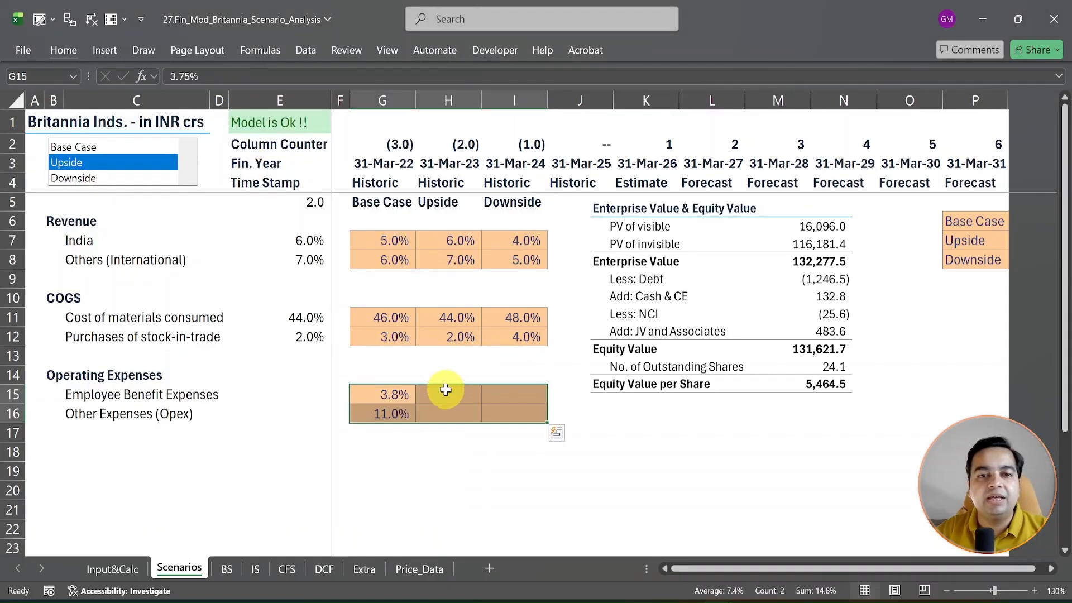
# Enter the Employee Benefit Expenses assumptions as 3.25% for Upside in H15 and 4.25% for Downside in I15
pyautogui.click(448, 396)
pyautogui.click(388, 390)
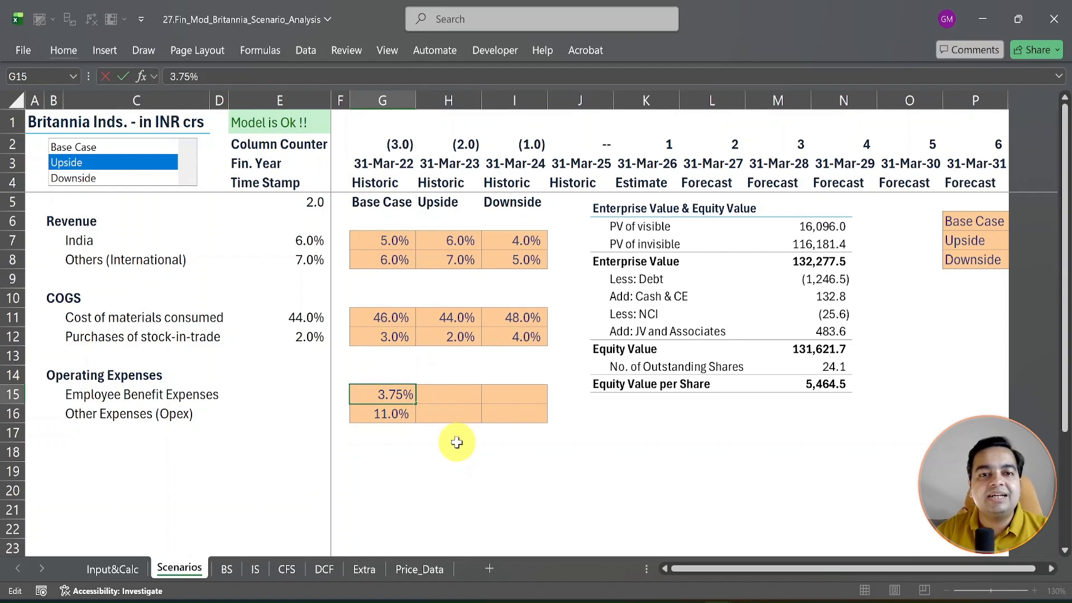
pyautogui.click(453, 398)
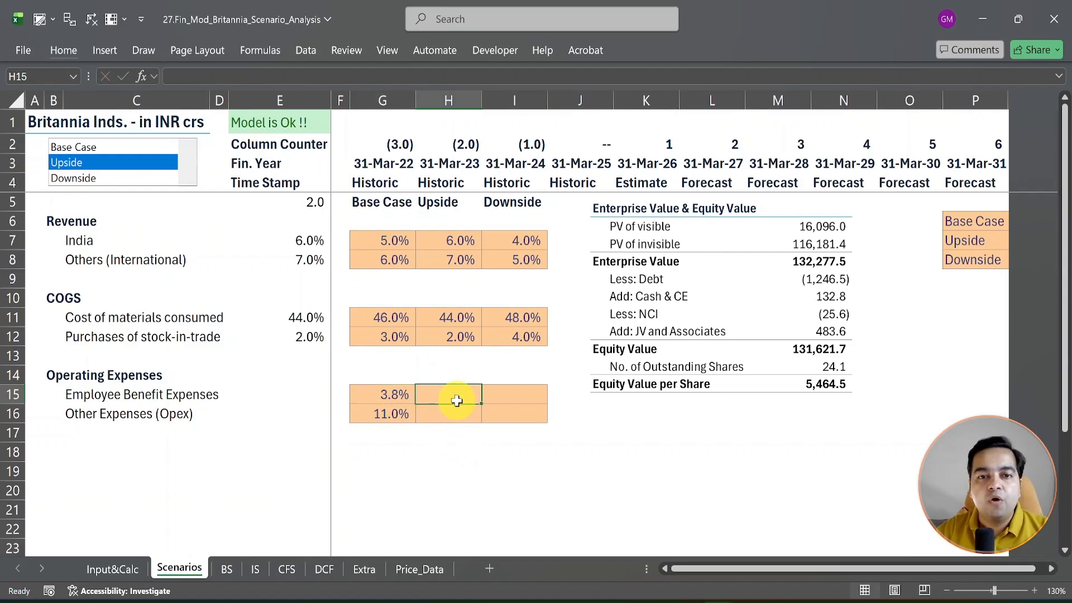
pyautogui.write('3.')
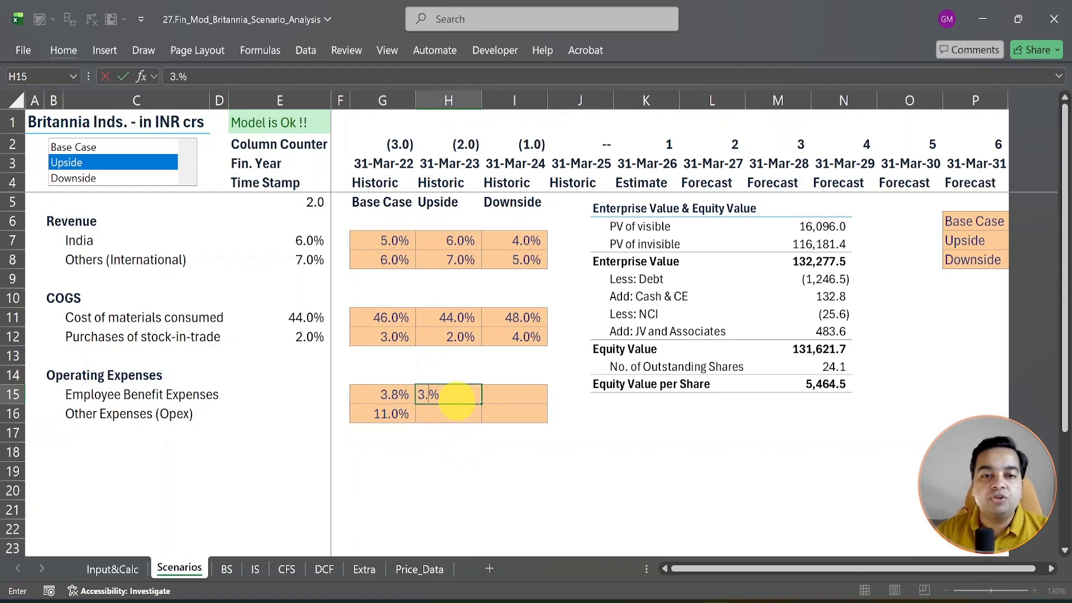
pyautogui.write('25')
pyautogui.press('Tab')
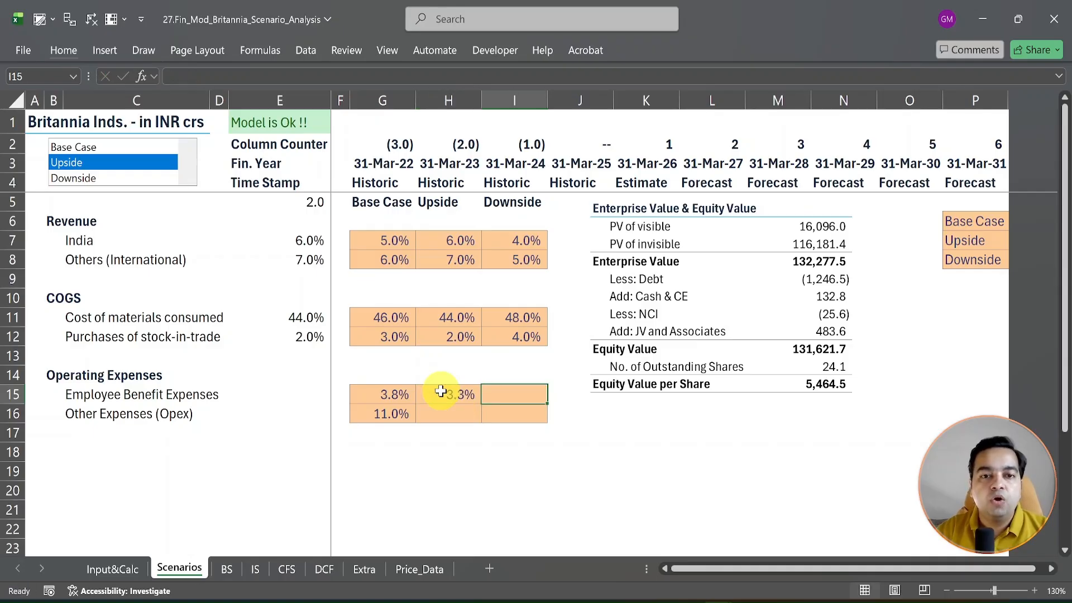
pyautogui.doubleClick(403, 395)
pyautogui.press('Tab')
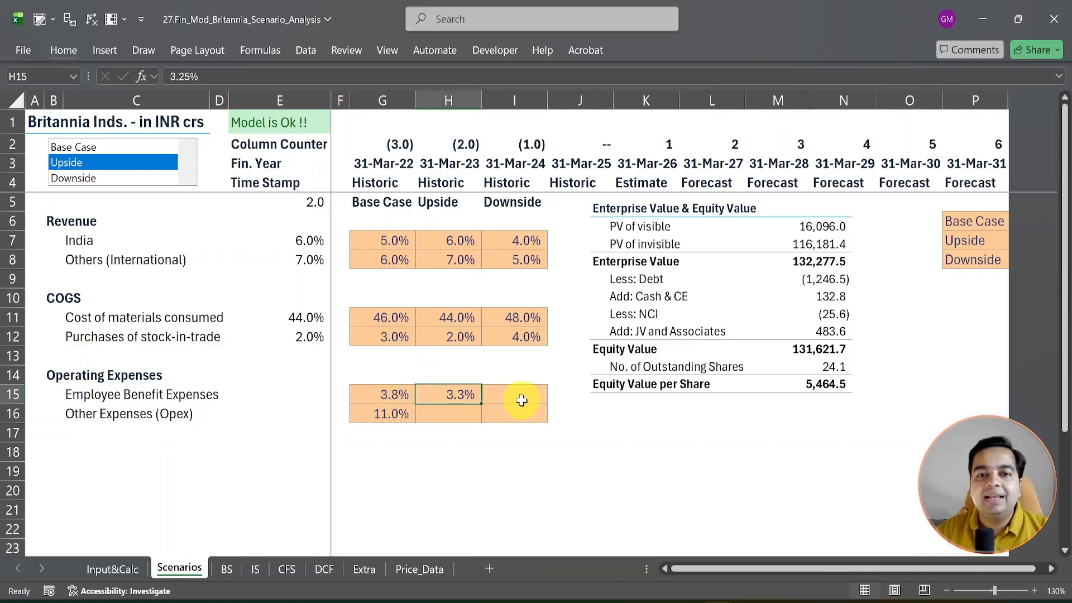
pyautogui.click(519, 398)
pyautogui.write('4%')
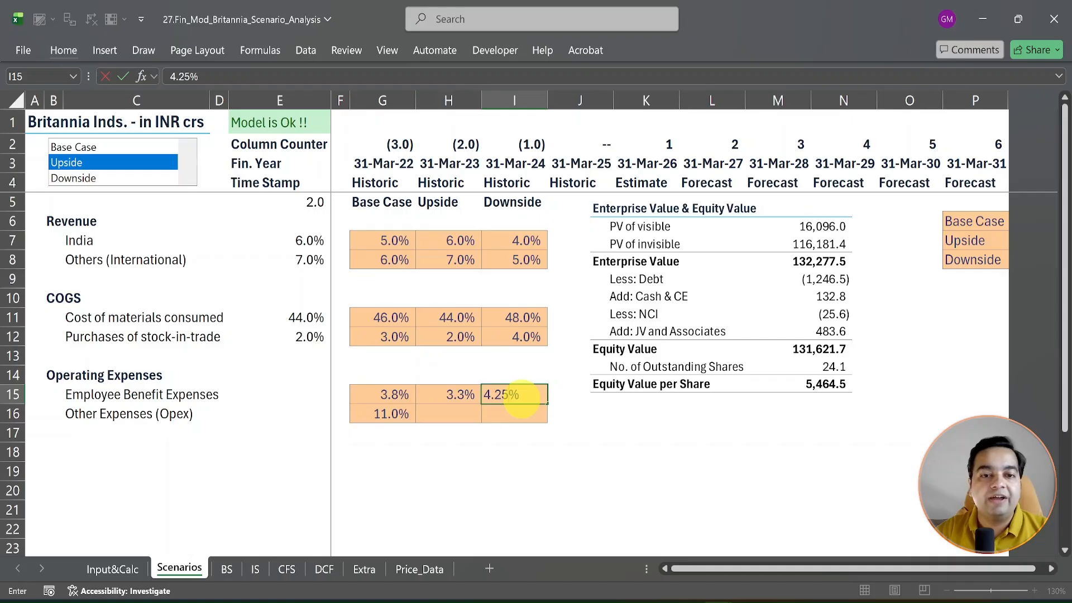
pyautogui.write('.25')
pyautogui.press('Return')
# Enter the Other Expenses (Opex) assumptions as 10% for Upside in H16 and 12% for Downside in I16
pyautogui.doubleClick(385, 414)
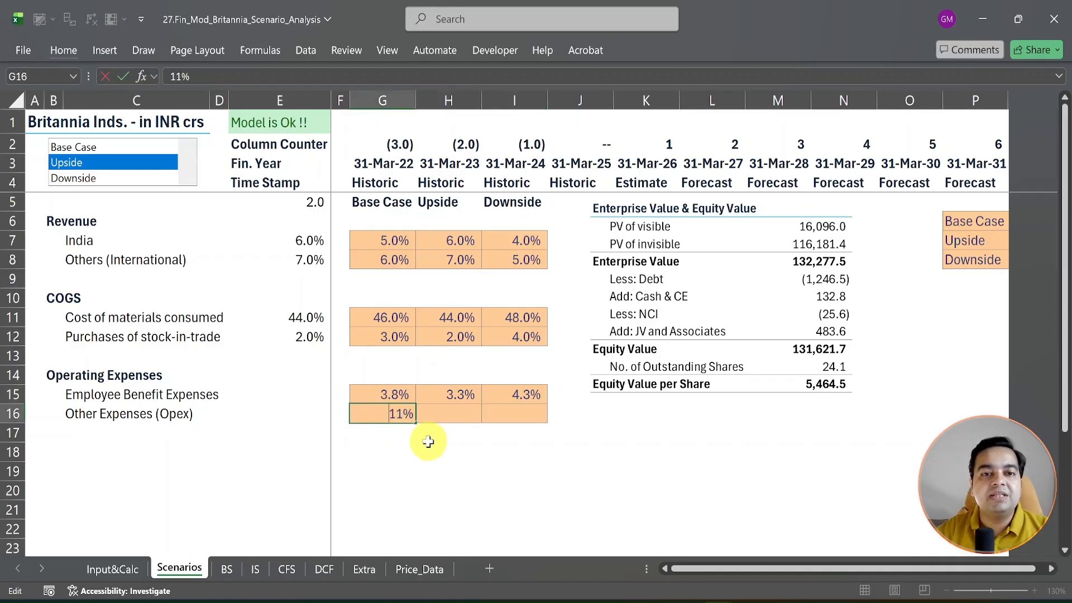
pyautogui.press('Tab')
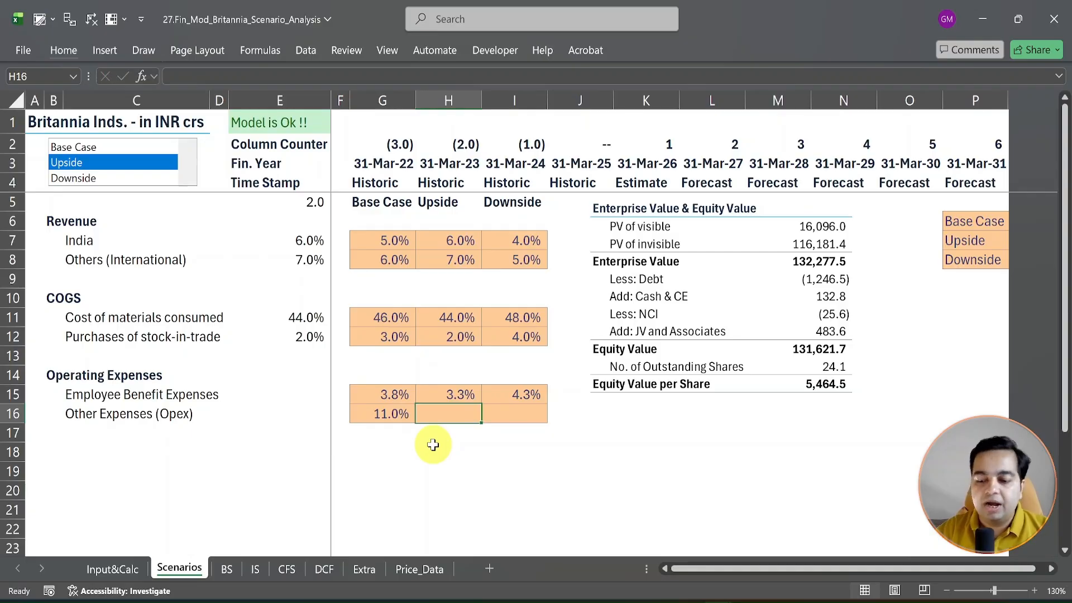
pyautogui.write('10')
pyautogui.press('Tab')
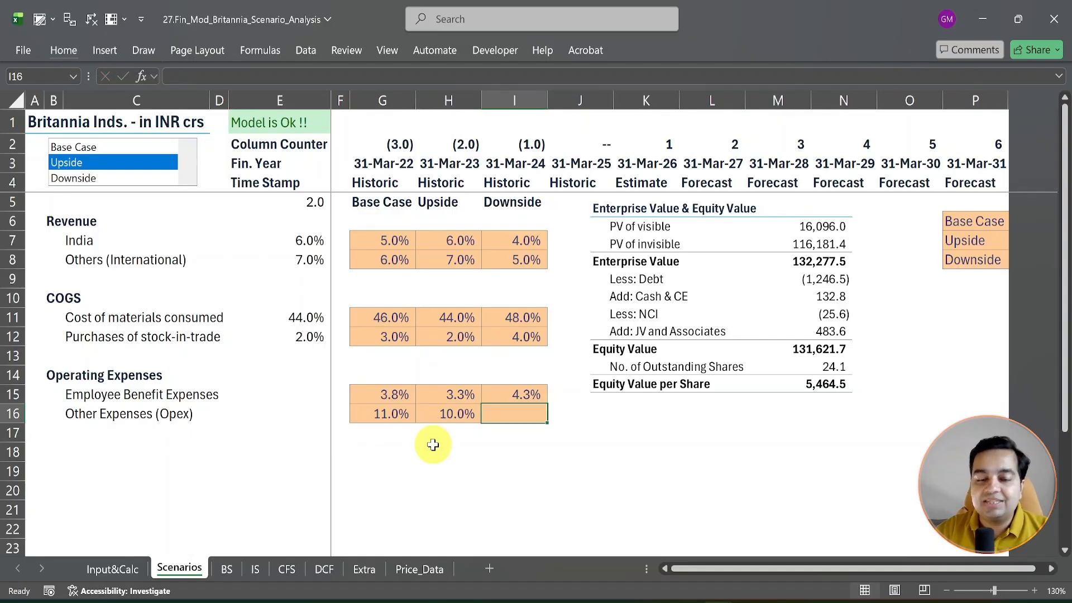
pyautogui.write('12%')
pyautogui.click(414, 442)
# Copy the INDEX formula from E12 into E15 and E16 to select the active scenario's operating expense percentages
pyautogui.click(313, 397)
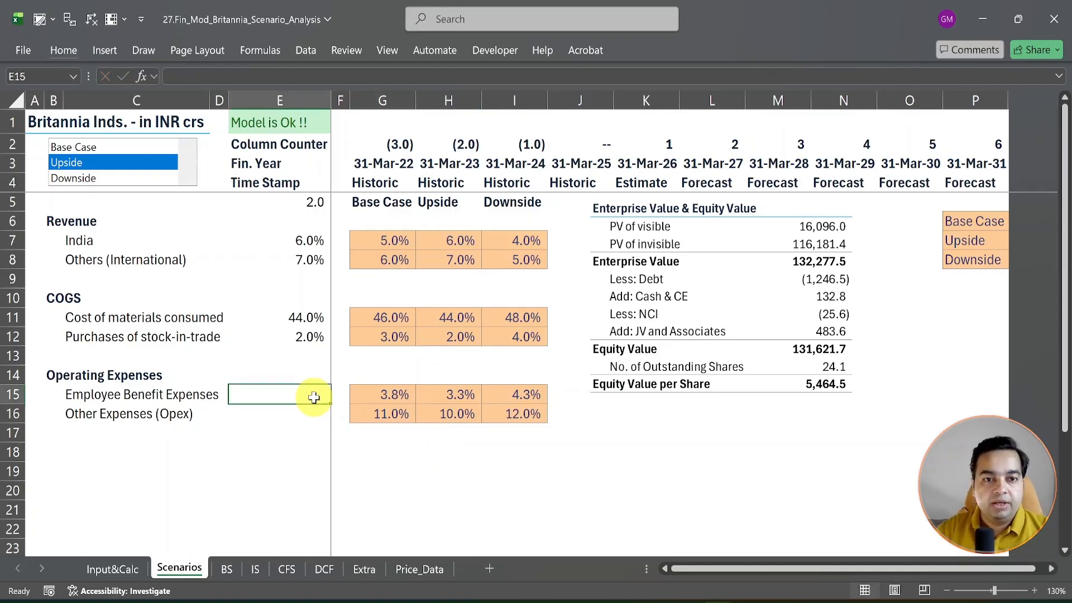
pyautogui.click(304, 338)
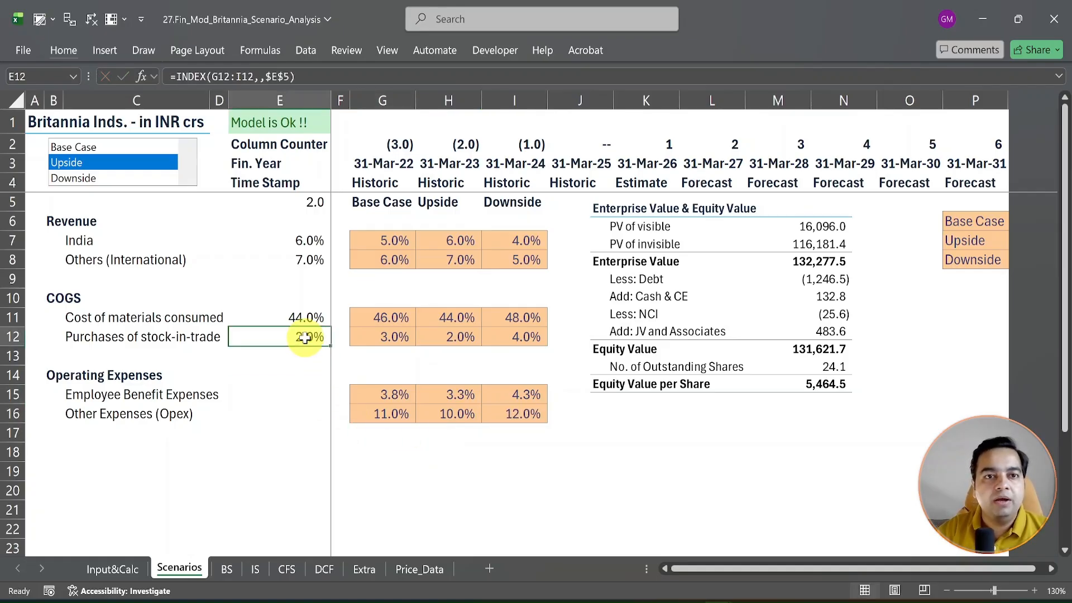
pyautogui.hotkey('ctrl', 'c')
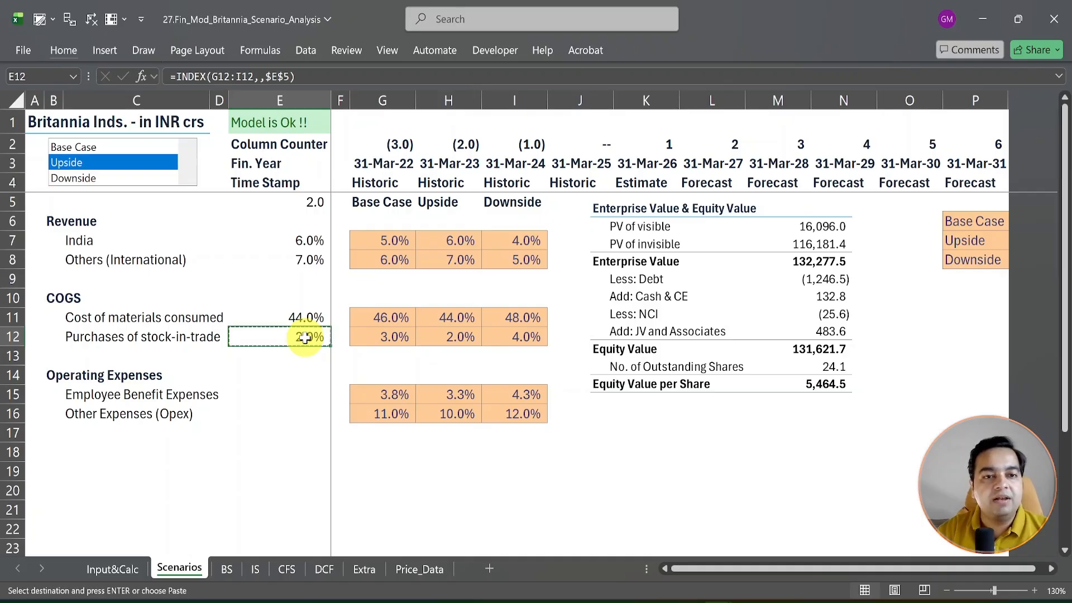
pyautogui.click(301, 393)
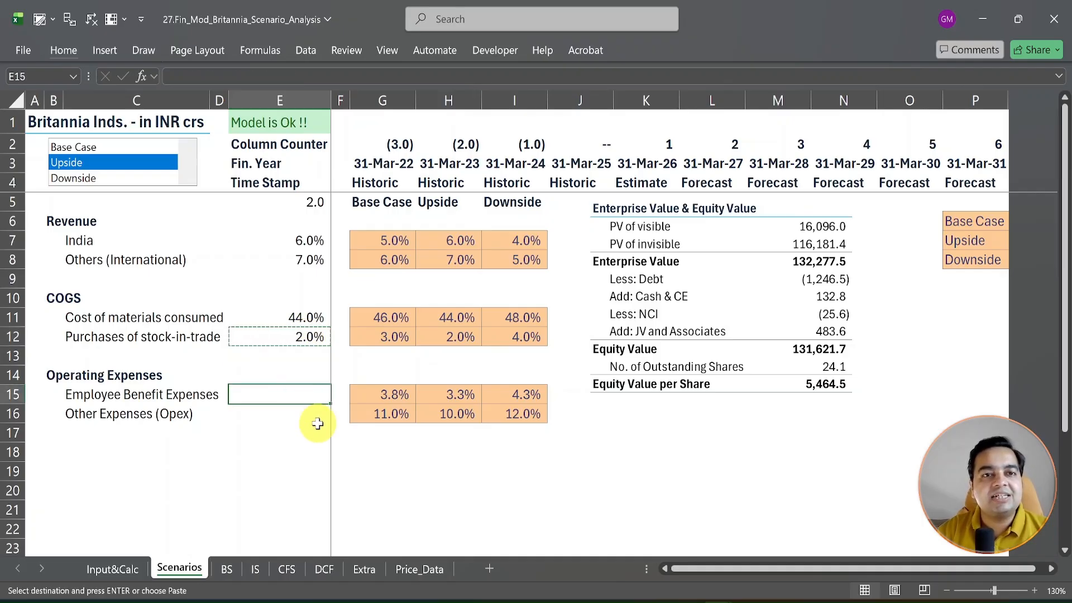
pyautogui.hotkey('ctrl', 'v')
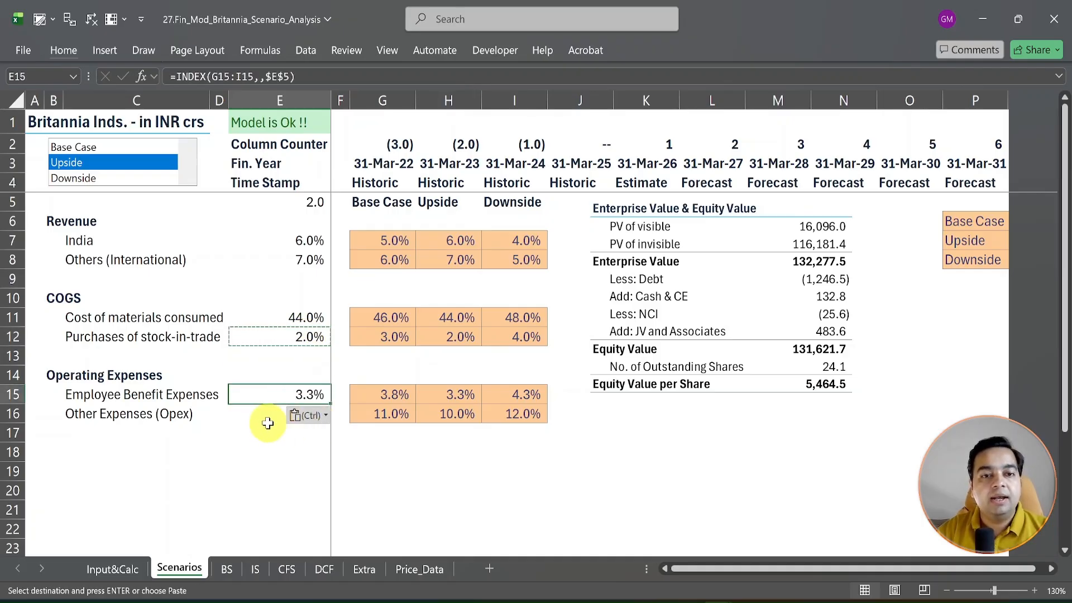
pyautogui.click(268, 420)
pyautogui.hotkey('ctrl', 'v')
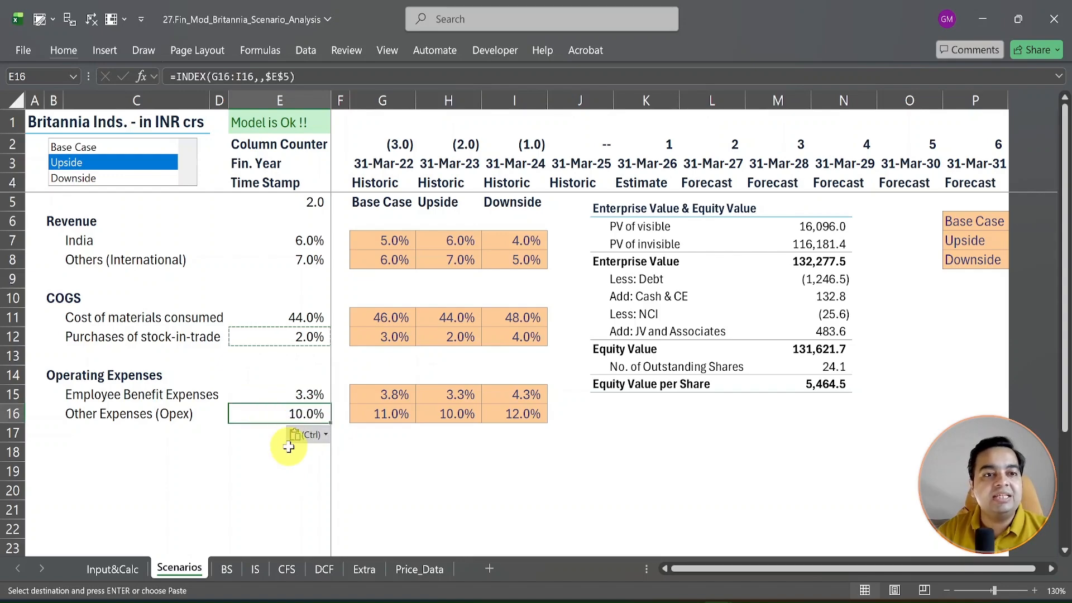
# Test the formulas in E15:E16 by switching through Base Case, Upside and Downside, and finish with Base Case selected
pyautogui.click(288, 394)
pyautogui.hotkey('shift', 'Down')
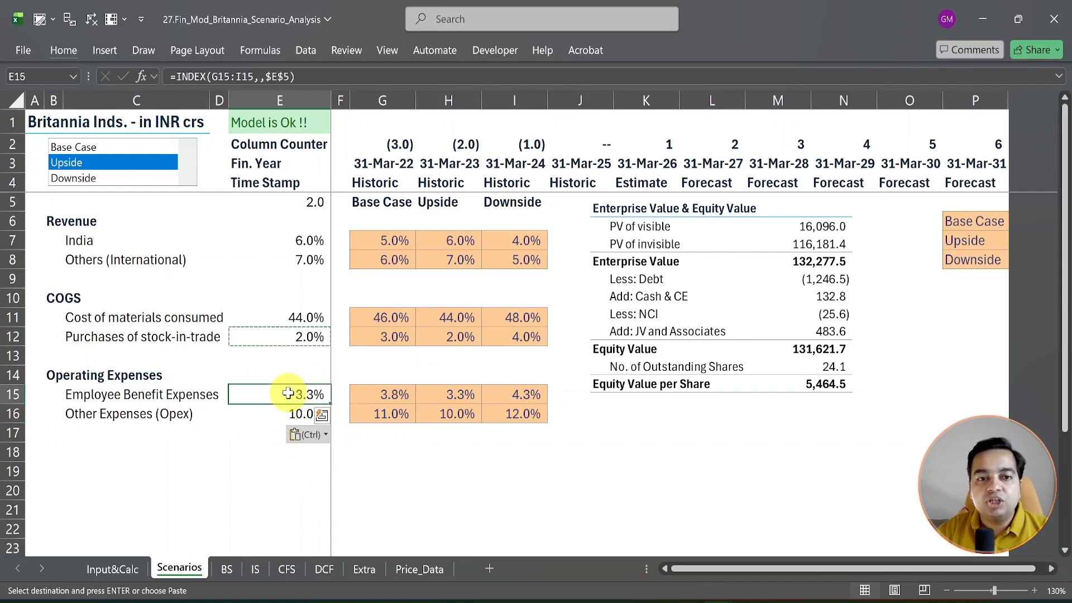
pyautogui.click(64, 148)
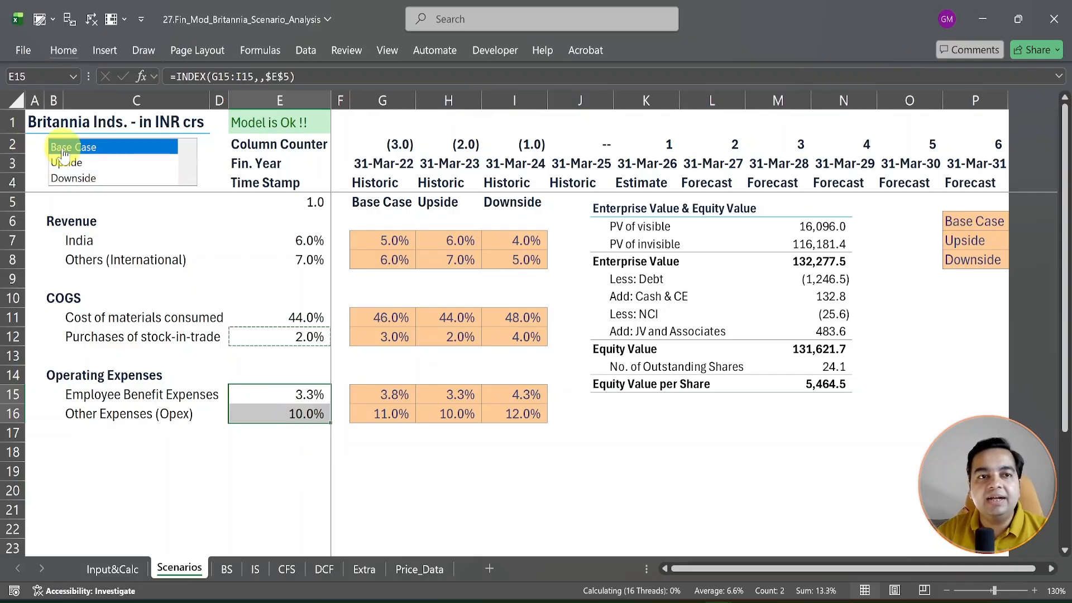
pyautogui.click(67, 162)
pyautogui.click(69, 178)
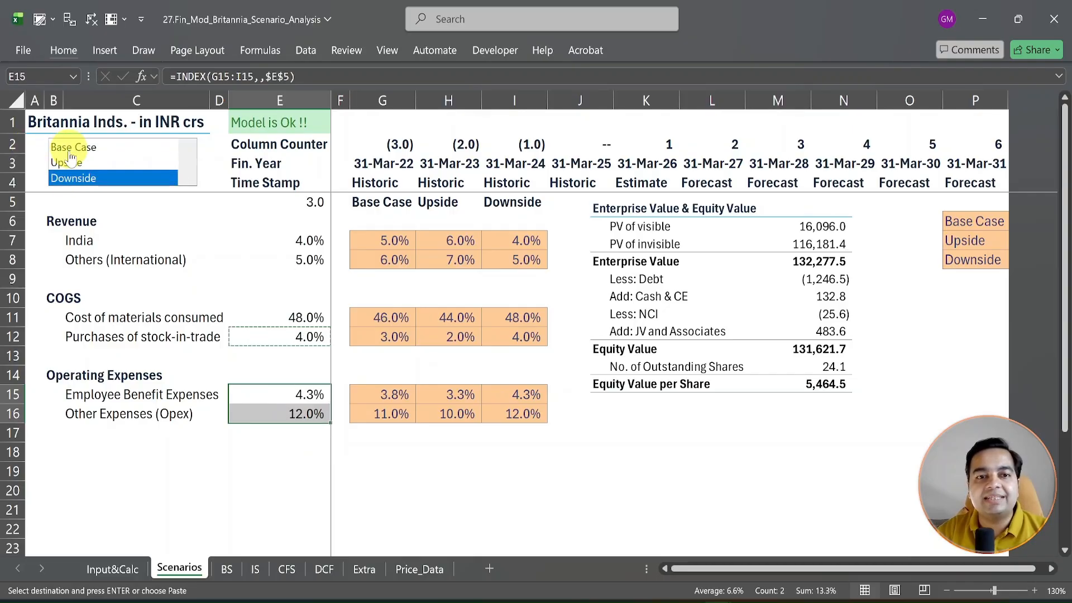
pyautogui.click(69, 147)
# Paste Scenarios E15:E16 as links into Input&Calc P45:P46 and check the resulting formulas
pyautogui.moveTo(281, 403); pyautogui.dragTo(279, 414)
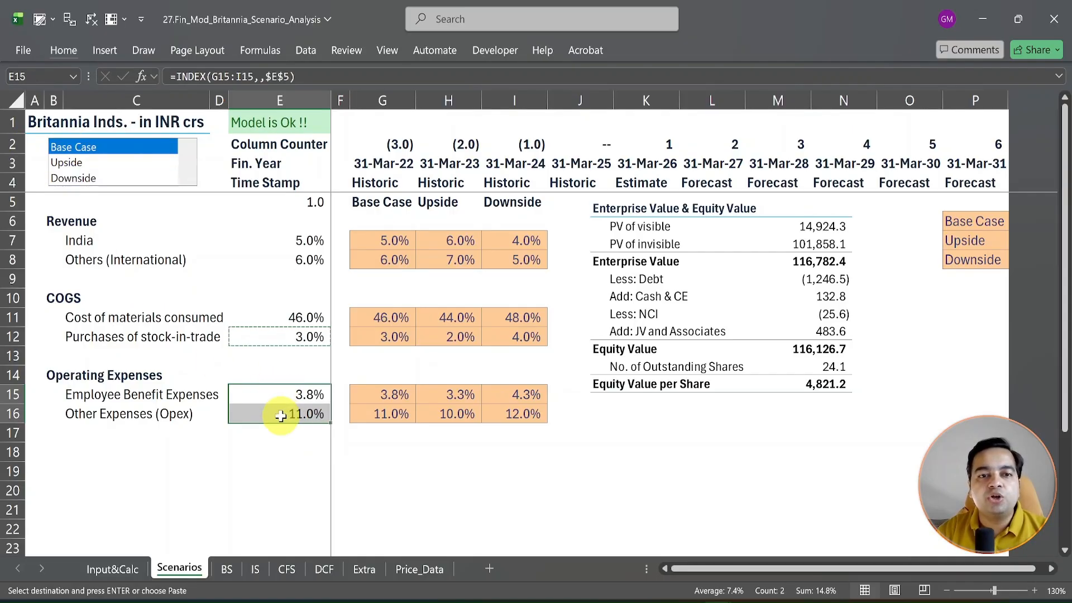
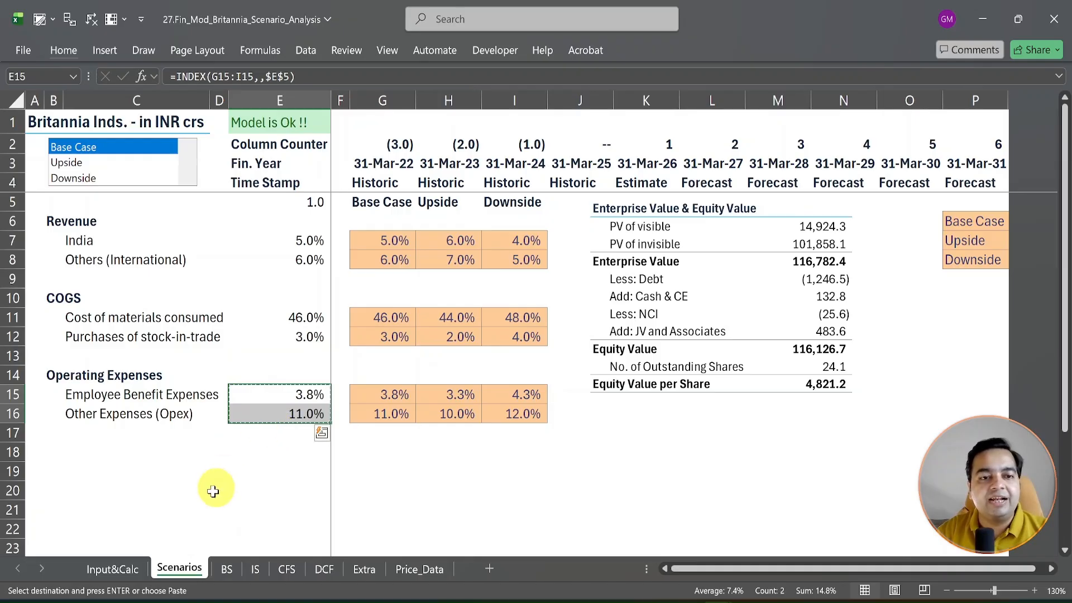
pyautogui.click(112, 568)
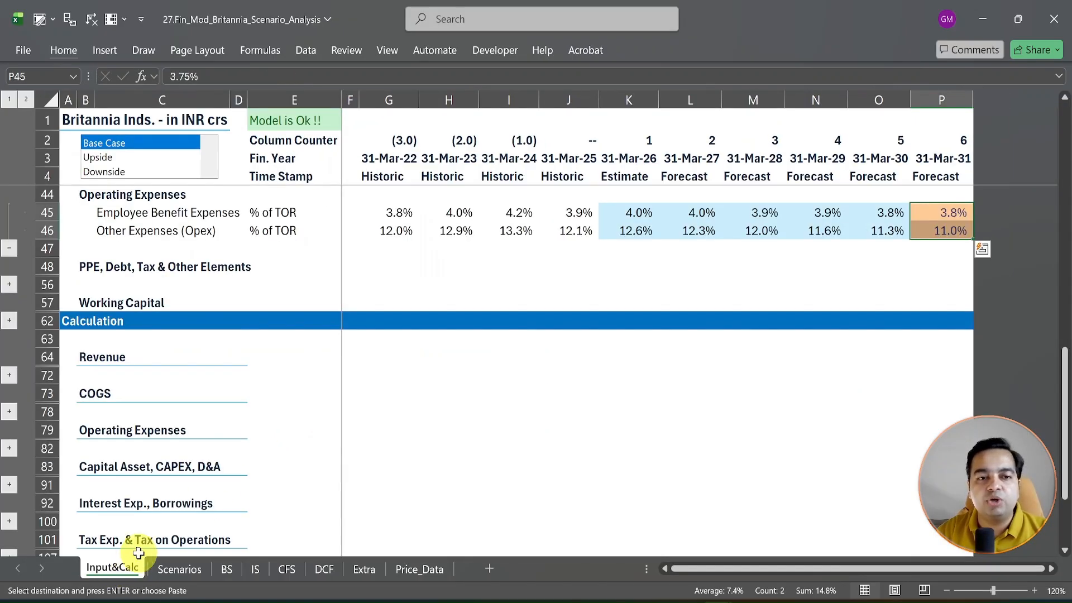
pyautogui.click(936, 210)
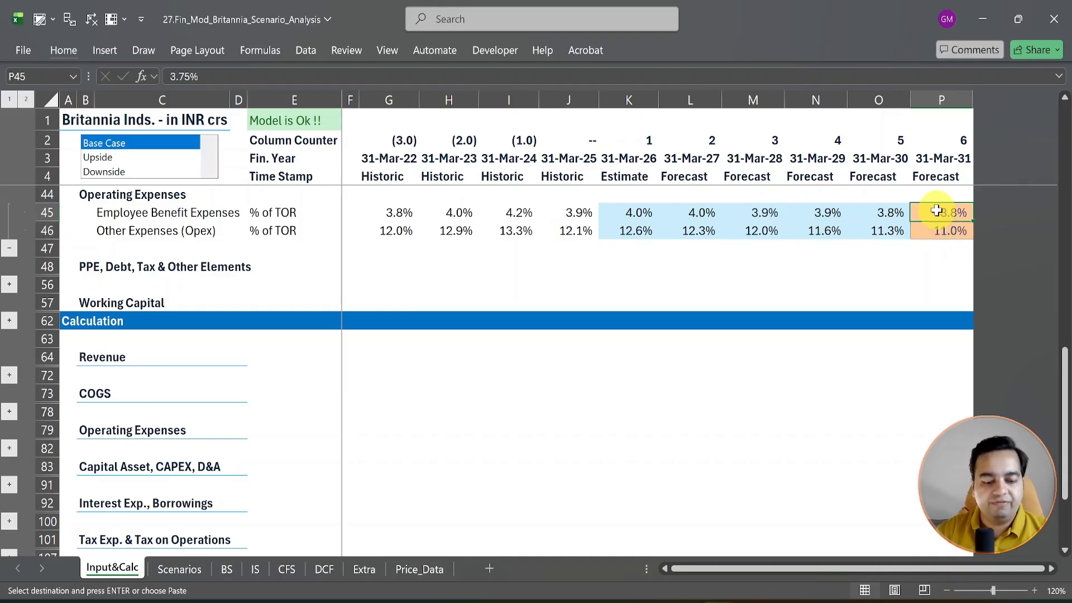
pyautogui.hotkey('ctrl', 'alt', 'v')
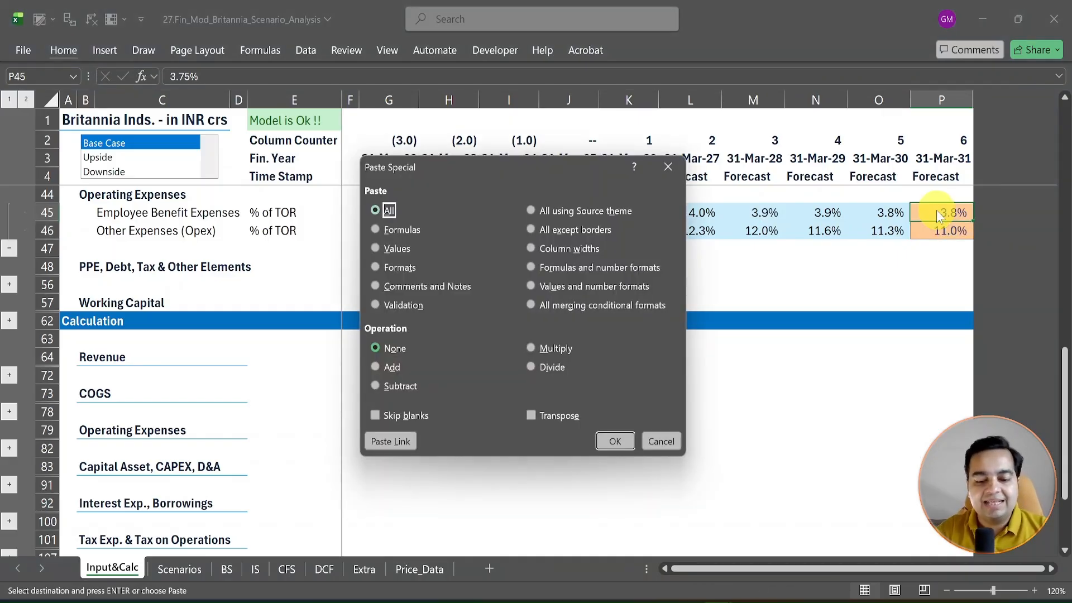
pyautogui.press('l')
pyautogui.doubleClick(936, 212)
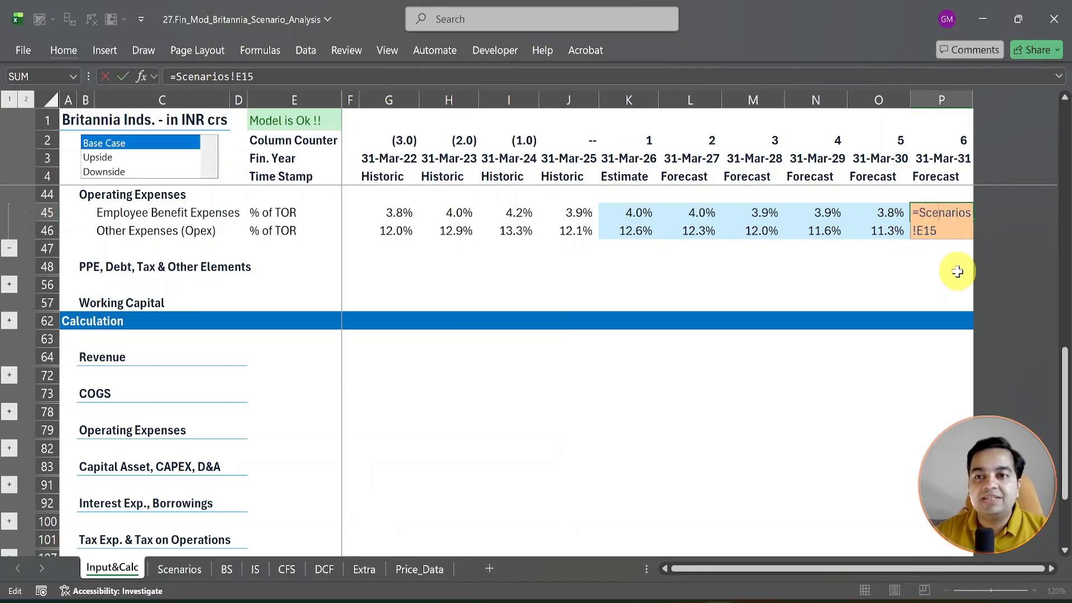
pyautogui.click(937, 234)
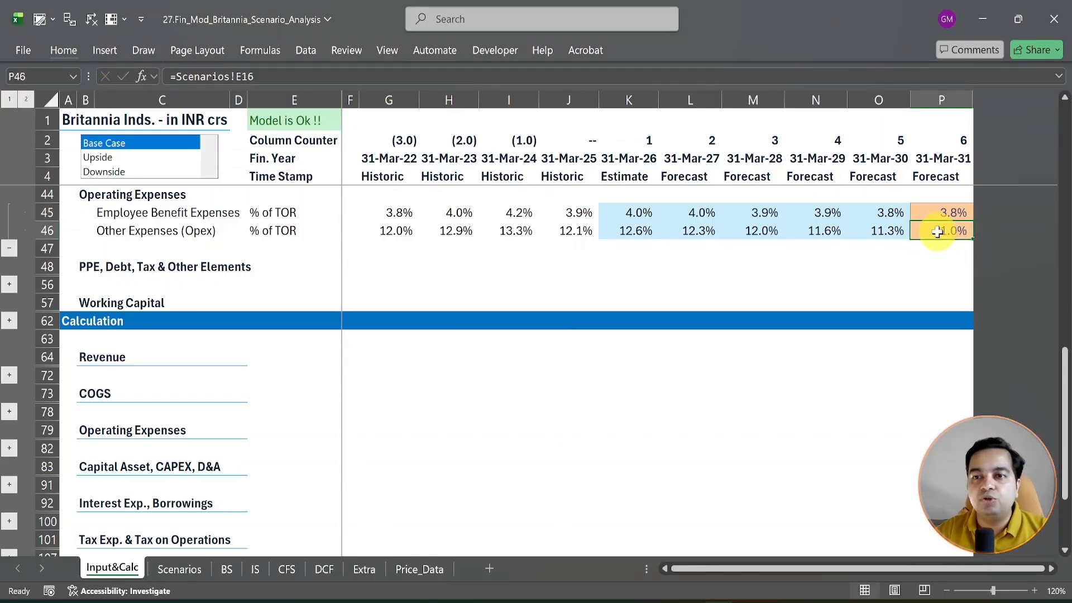
# Reset the linked operating expense cells P45:P46 on Input&Calc to the Normal style and apply the Percent New style
pyautogui.moveTo(945, 211); pyautogui.dragTo(945, 224)
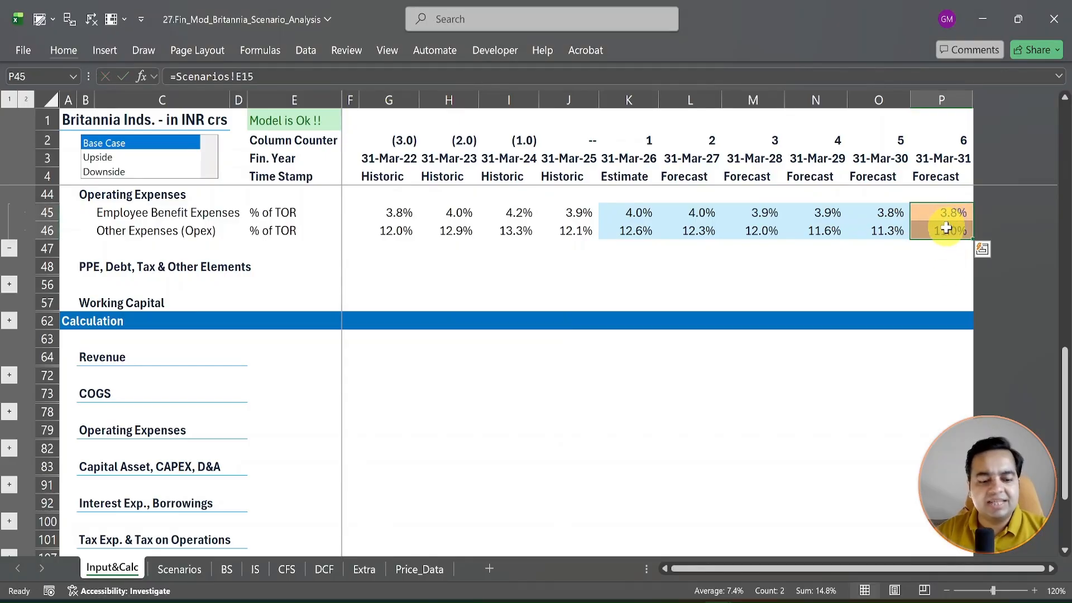
pyautogui.click(40, 20)
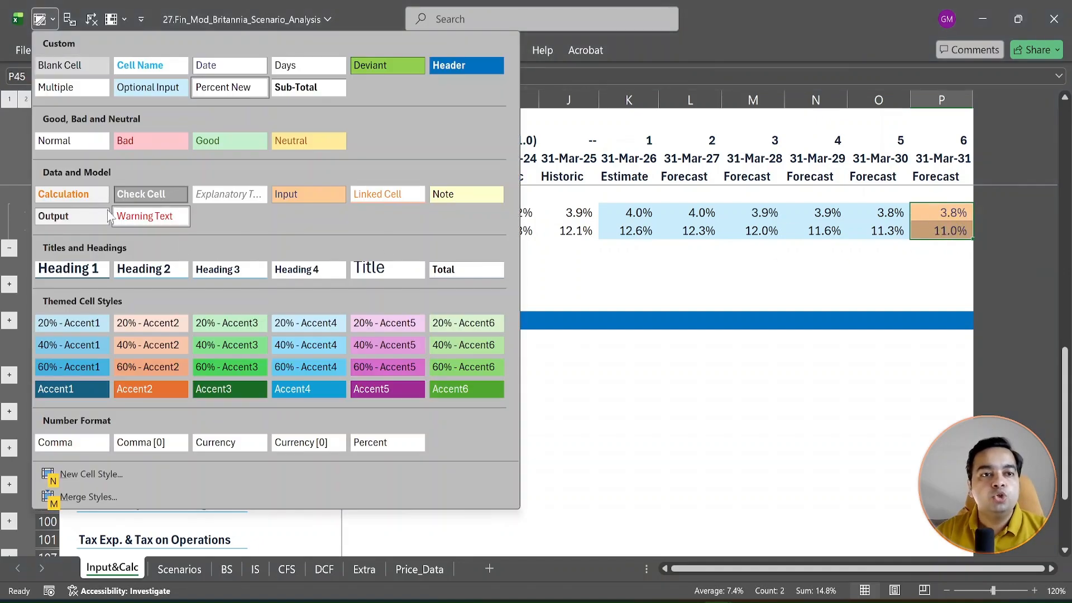
pyautogui.click(72, 141)
pyautogui.click(40, 19)
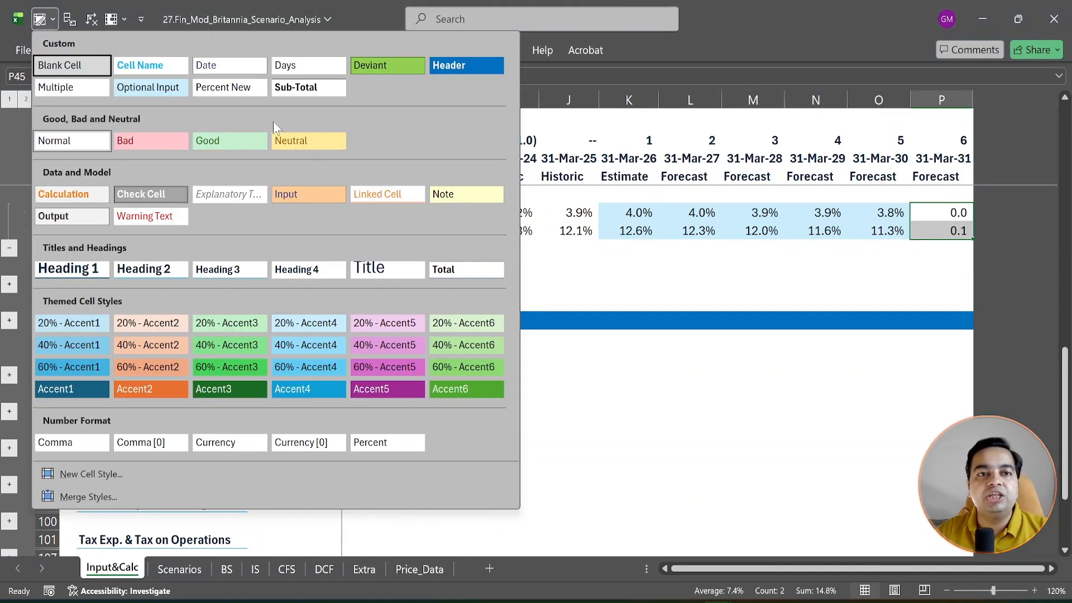
pyautogui.click(230, 88)
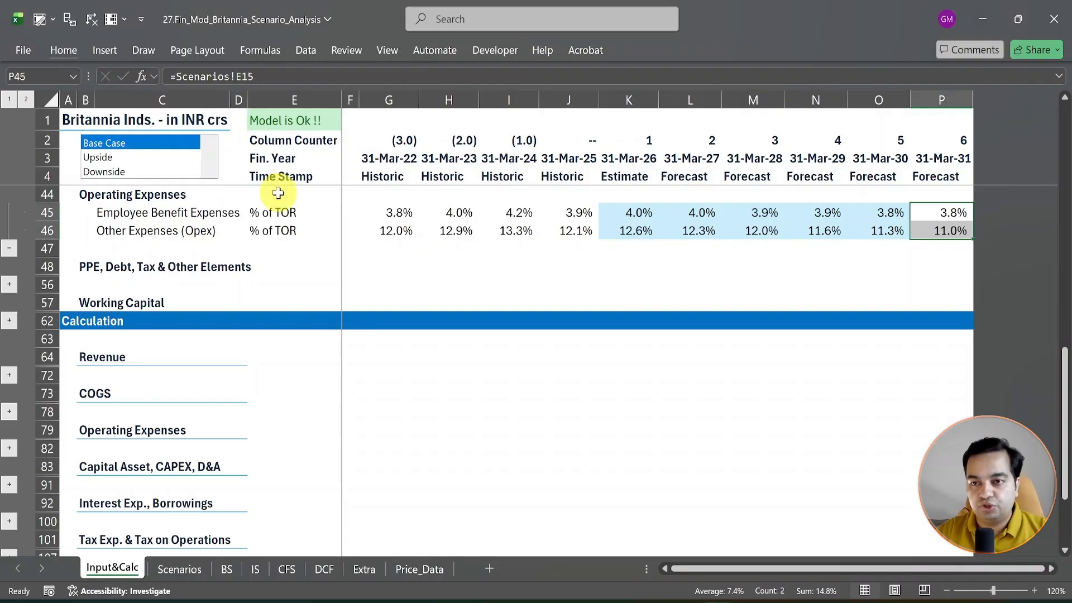
# Inspect the INDEX formulas in Scenarios E15:E16 and switch the active scenario to Upside
pyautogui.click(179, 569)
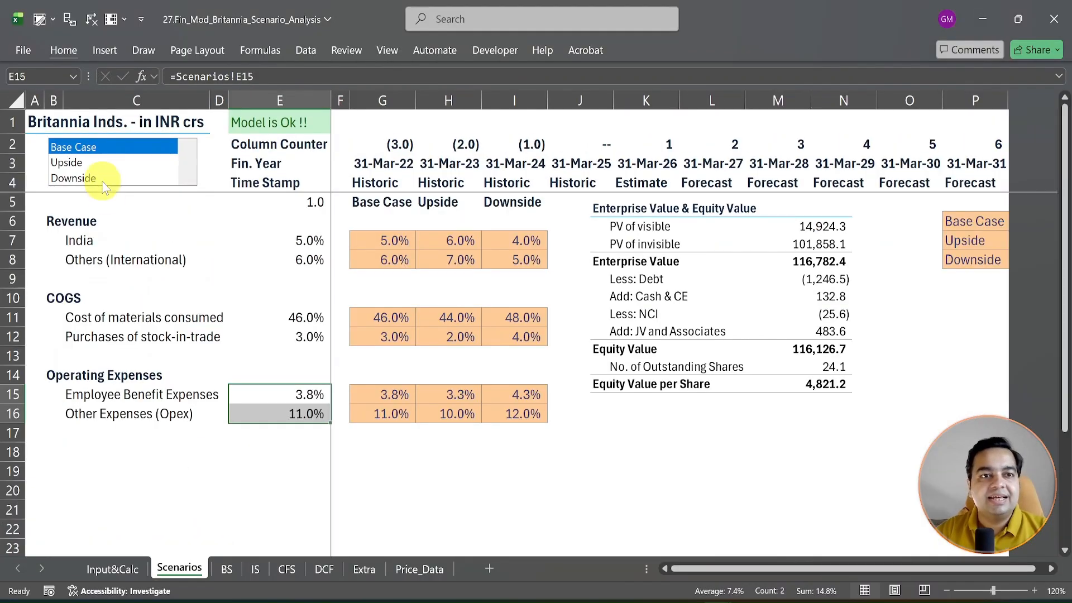
pyautogui.moveTo(281, 395); pyautogui.dragTo(301, 413)
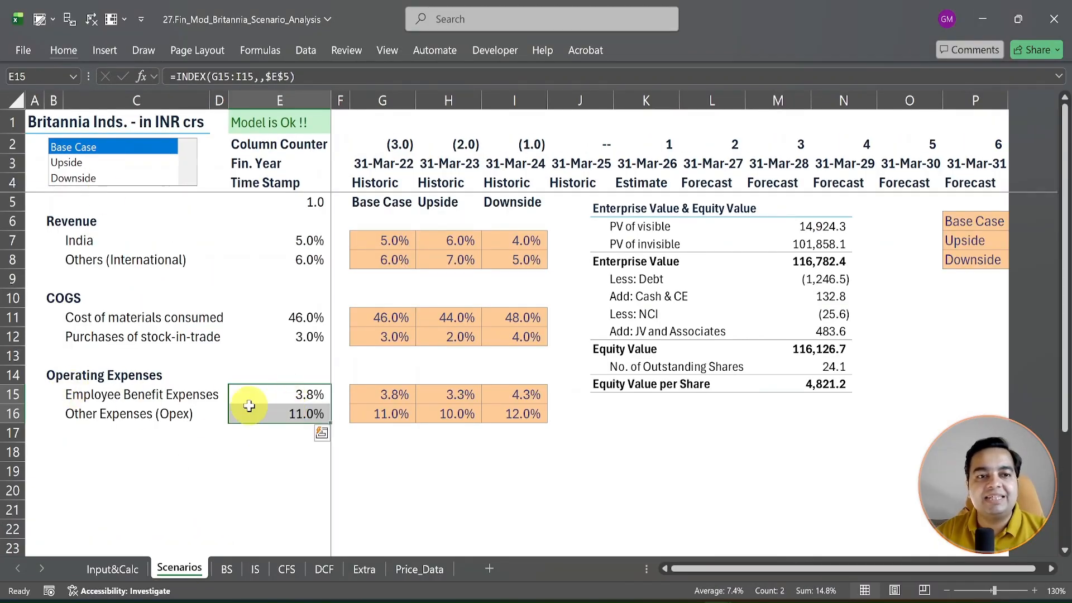
pyautogui.click(64, 163)
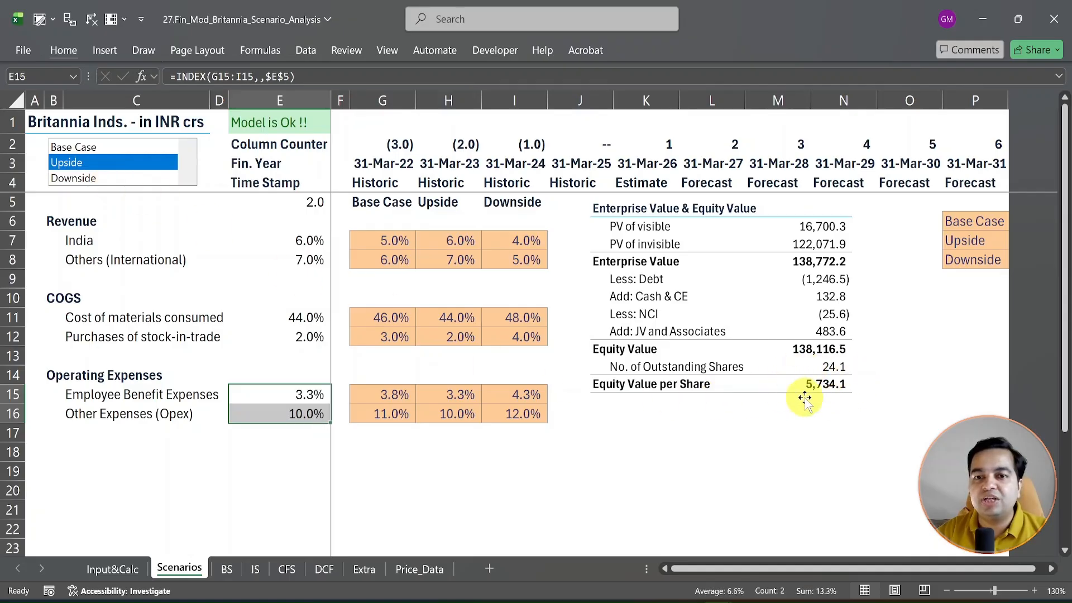
# On Input&Calc, collapse the Operating Expenses input rows and expand the Working Capital input rows 58 to 61
pyautogui.click(75, 426)
pyautogui.click(53, 450)
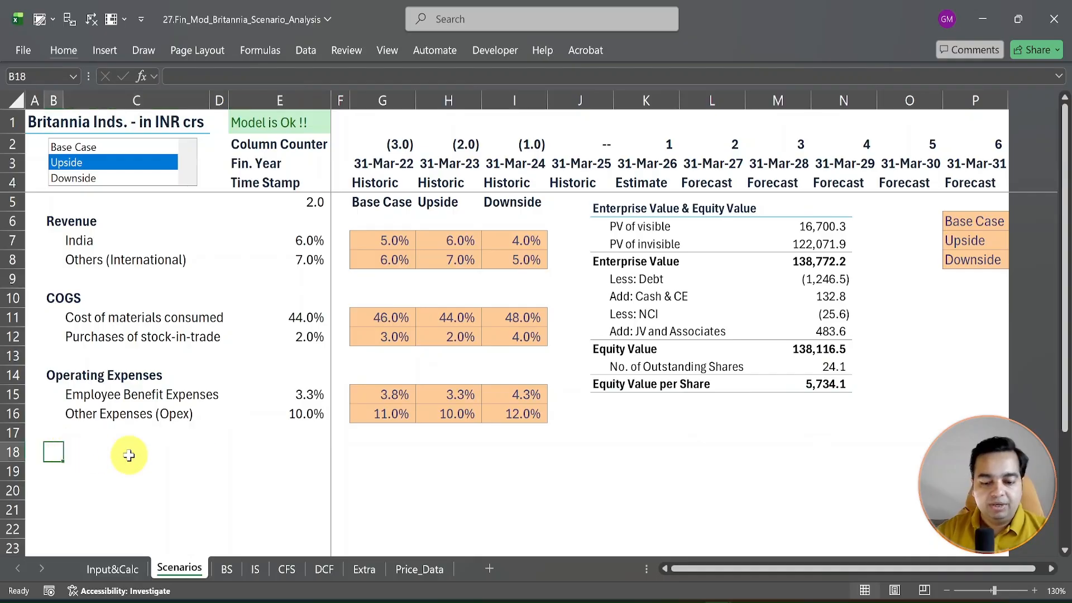
pyautogui.hotkey('ctrl', 'pageup')
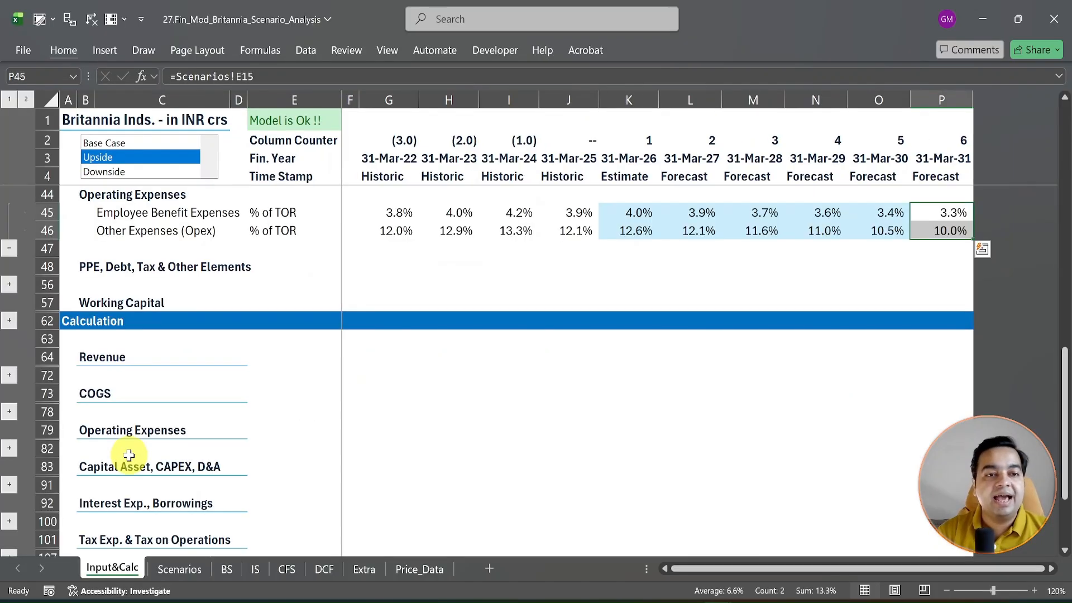
pyautogui.click(8, 249)
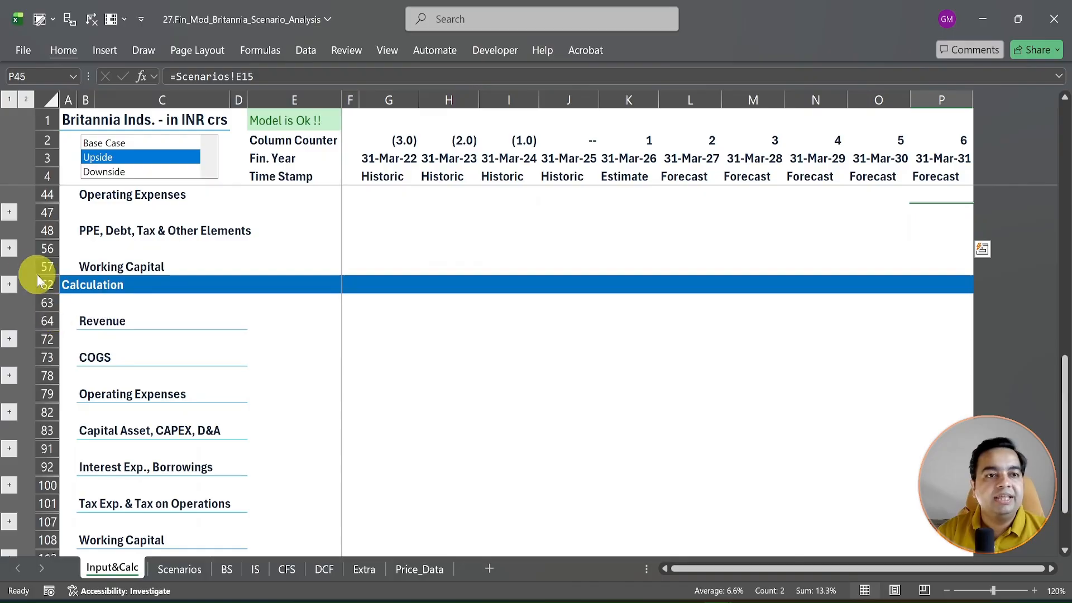
pyautogui.click(10, 286)
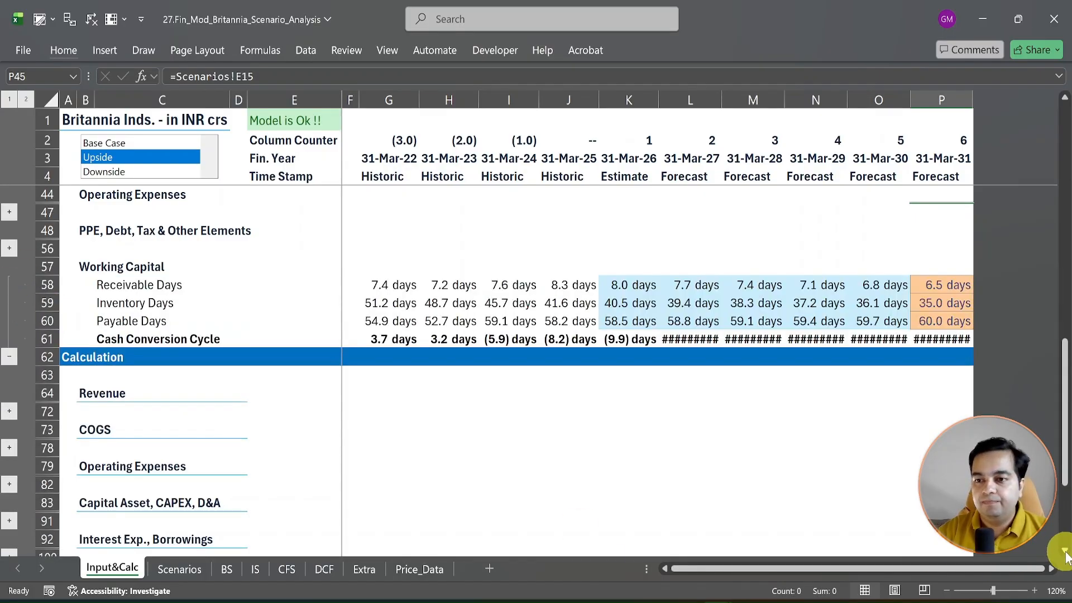
pyautogui.scroll(-4, 1065, 554)
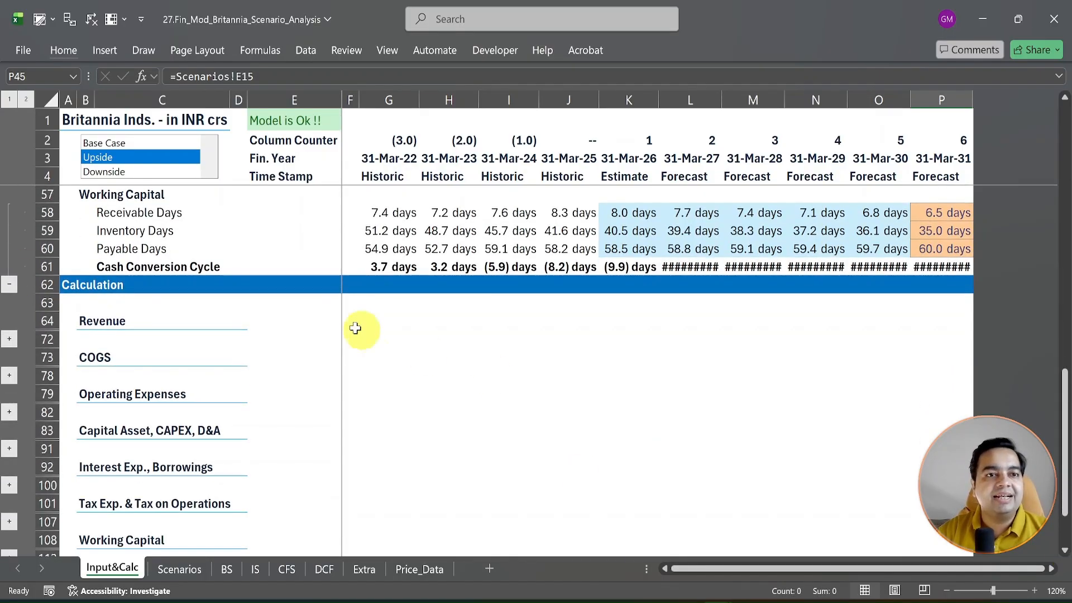
# Paste the Receivable, Inventory and Payable Days labels from Input&Calc C58:C60 as links into Scenarios C19:C21
pyautogui.moveTo(132, 211); pyautogui.dragTo(136, 244)
pyautogui.hotkey('ctrl', 'c')
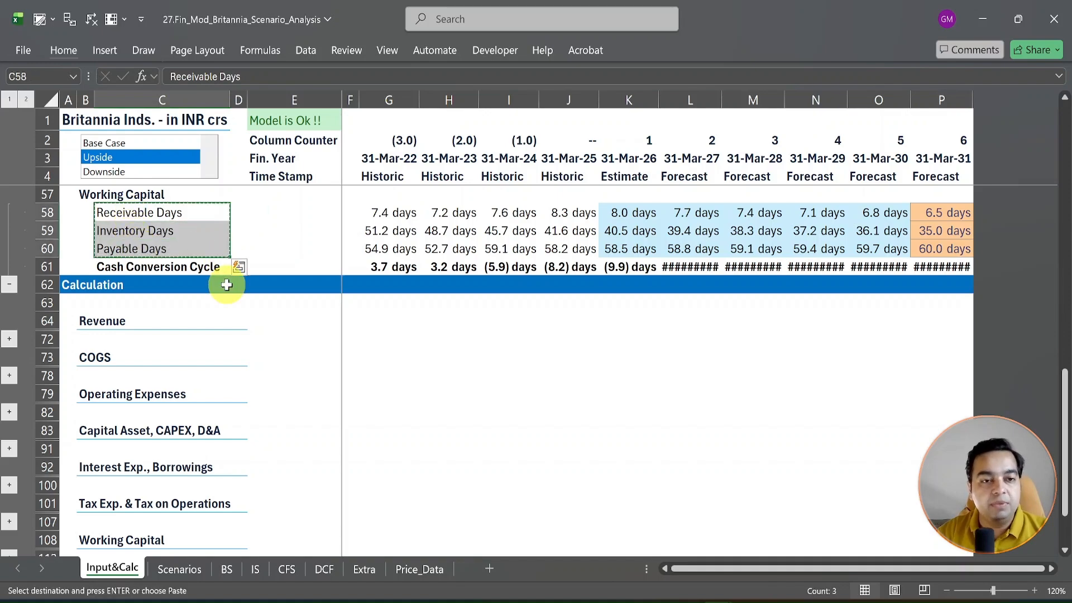
pyautogui.click(179, 580)
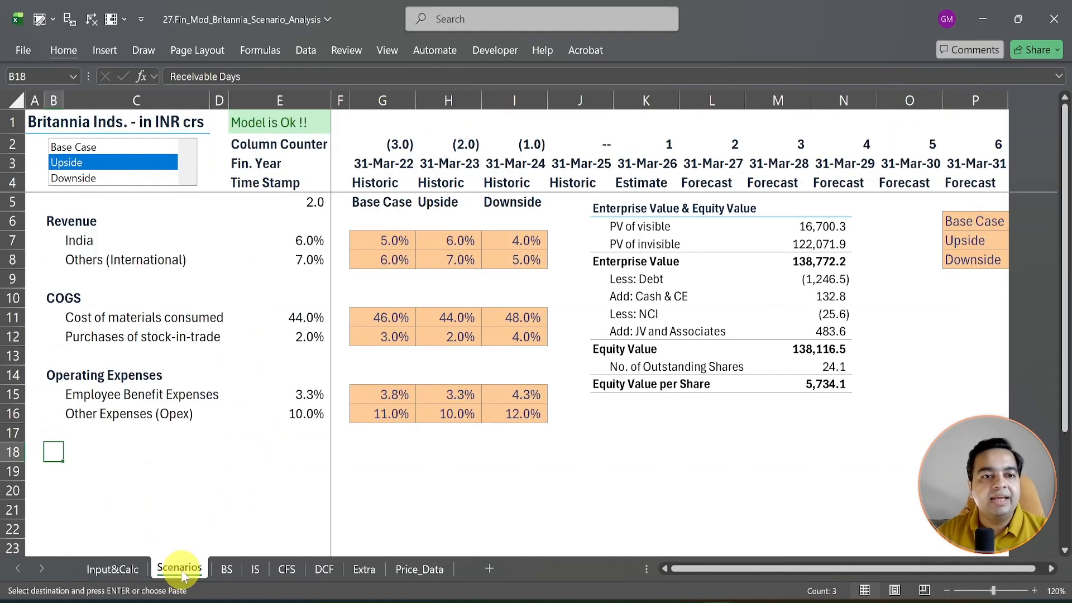
pyautogui.click(100, 467)
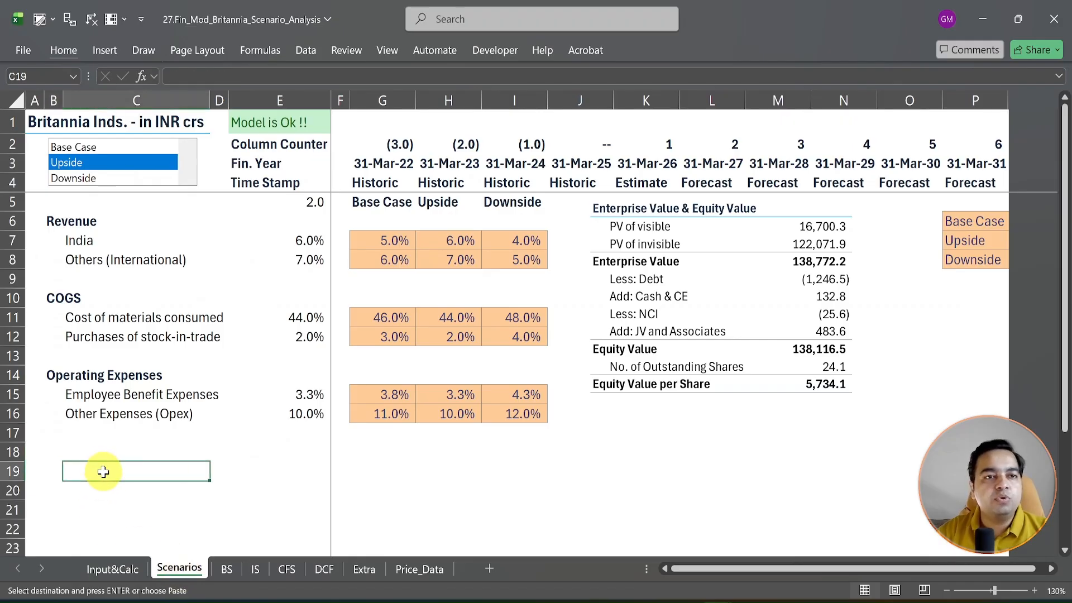
pyautogui.hotkey('ctrl', 'alt', 'v')
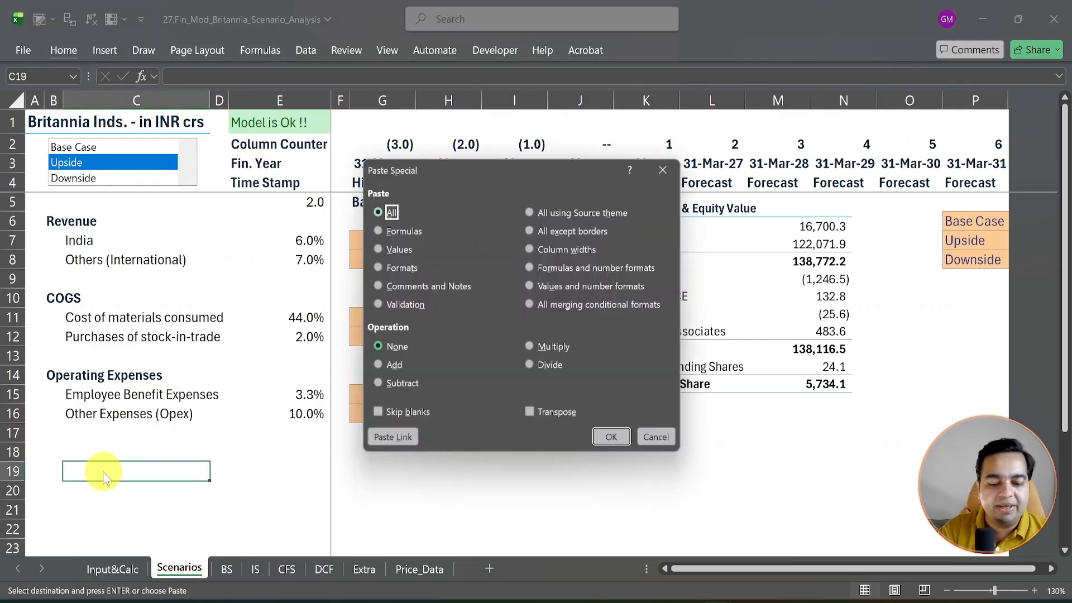
pyautogui.hotkey('alt', 'l')
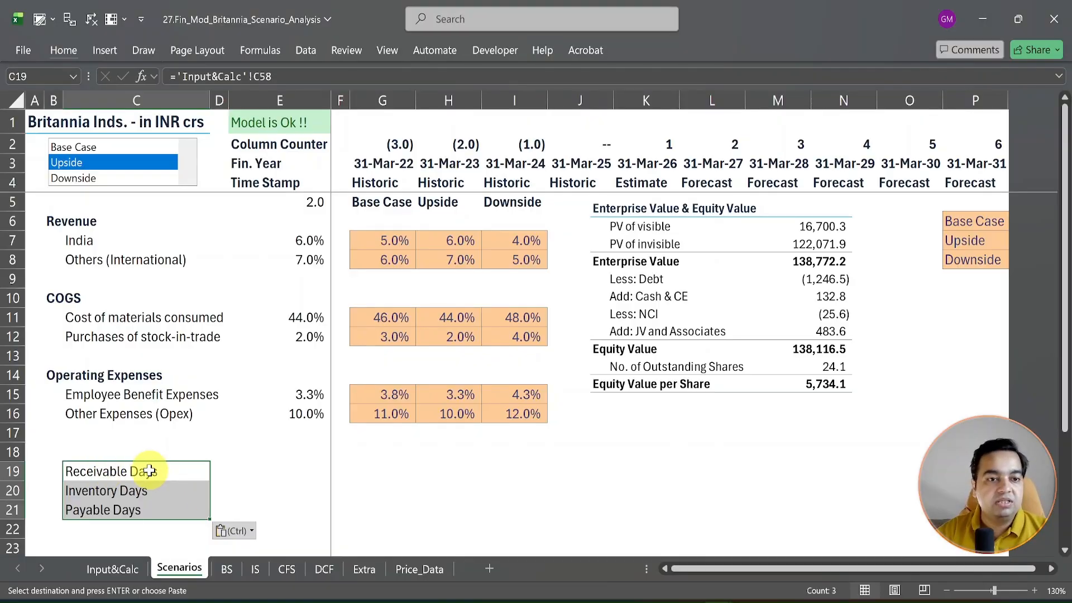
# Enter the heading Working Capital in B18 above the linked labels and apply the Heading 4 style
pyautogui.click(58, 456)
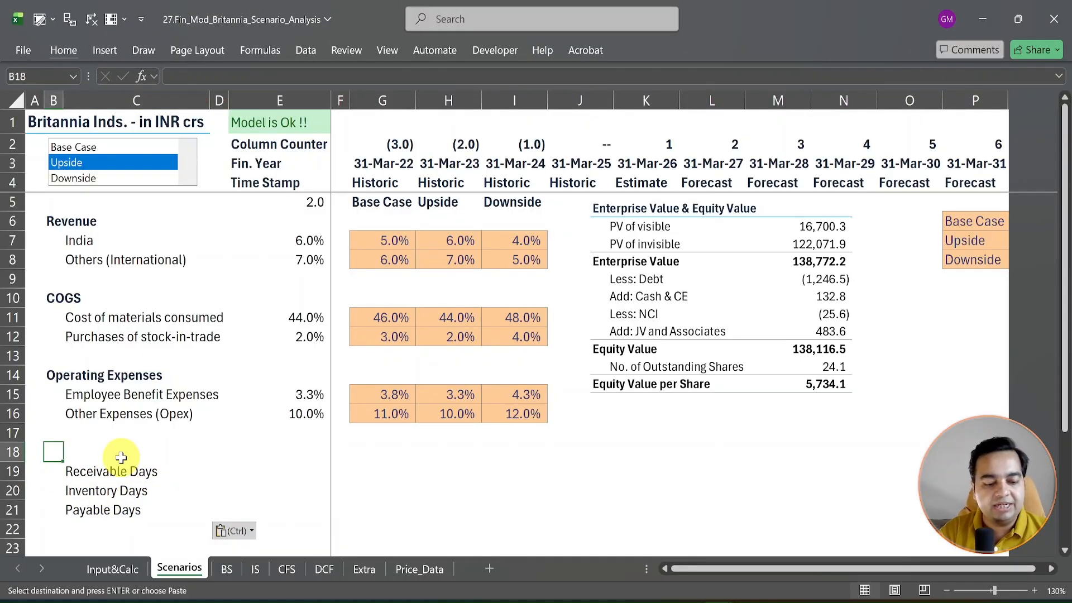
pyautogui.write('Working Capital')
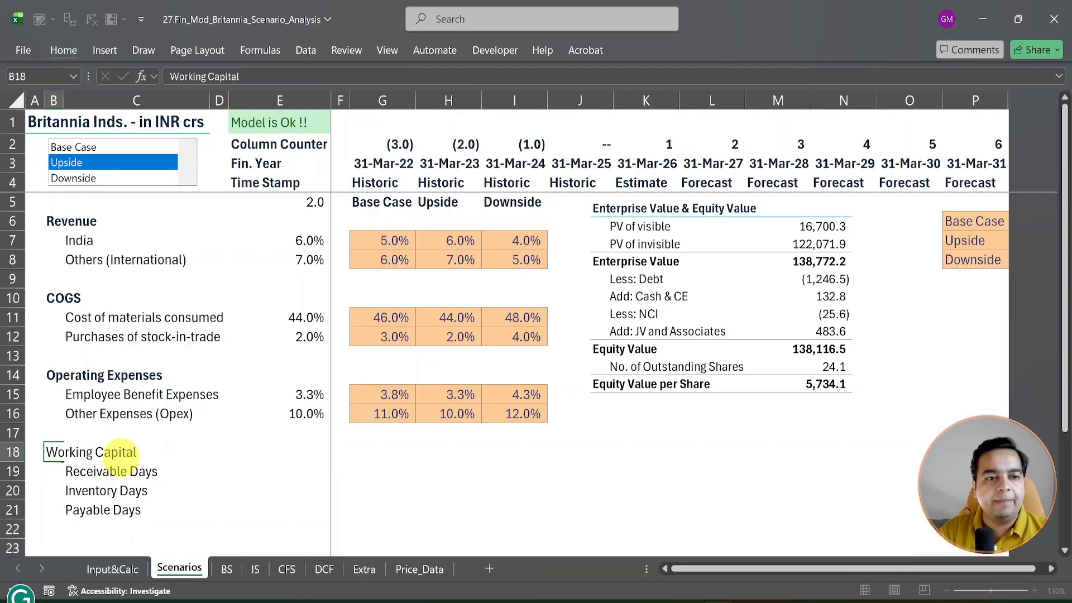
pyautogui.press('Return')
pyautogui.press('Up')
pyautogui.hotkey('alt', '1')
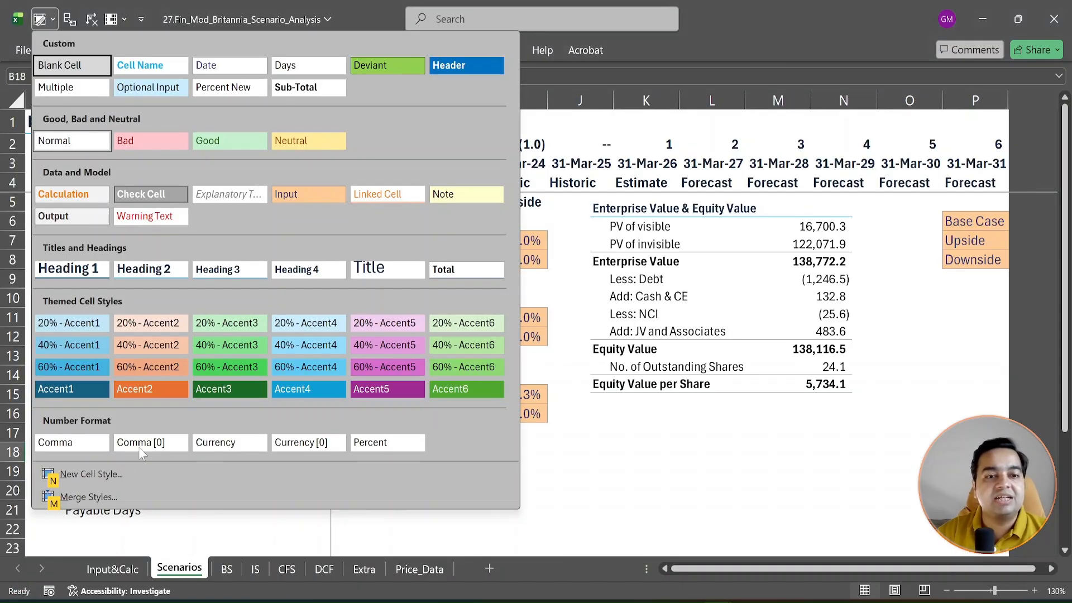
pyautogui.click(297, 269)
pyautogui.click(119, 474)
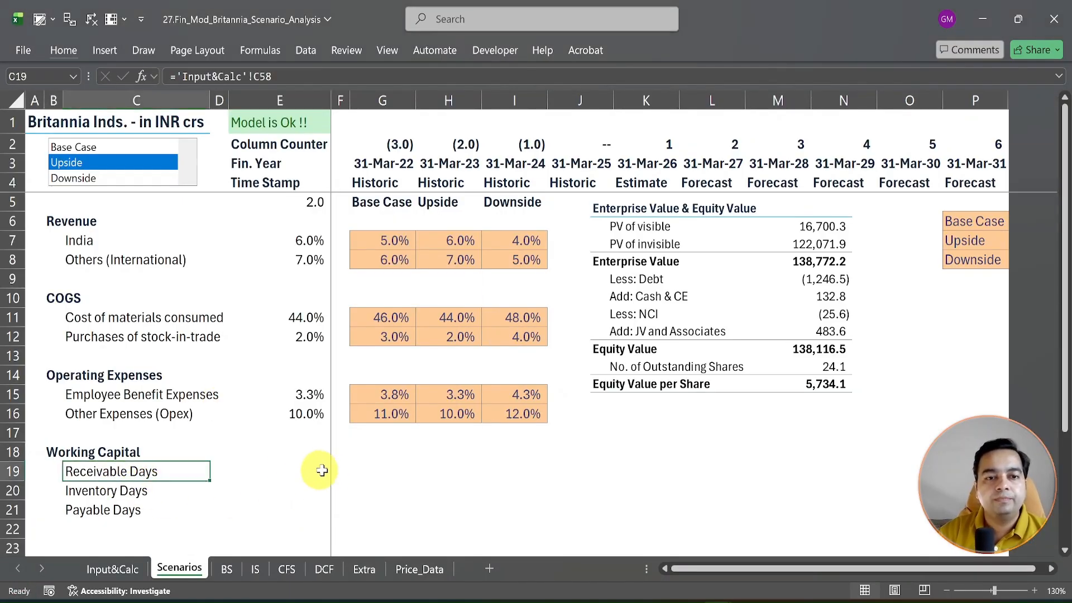
# Copy the 31-Mar-31 working capital days from Input&Calc P58:P60 into Scenarios G19:G21 as values and number formats
pyautogui.click(112, 569)
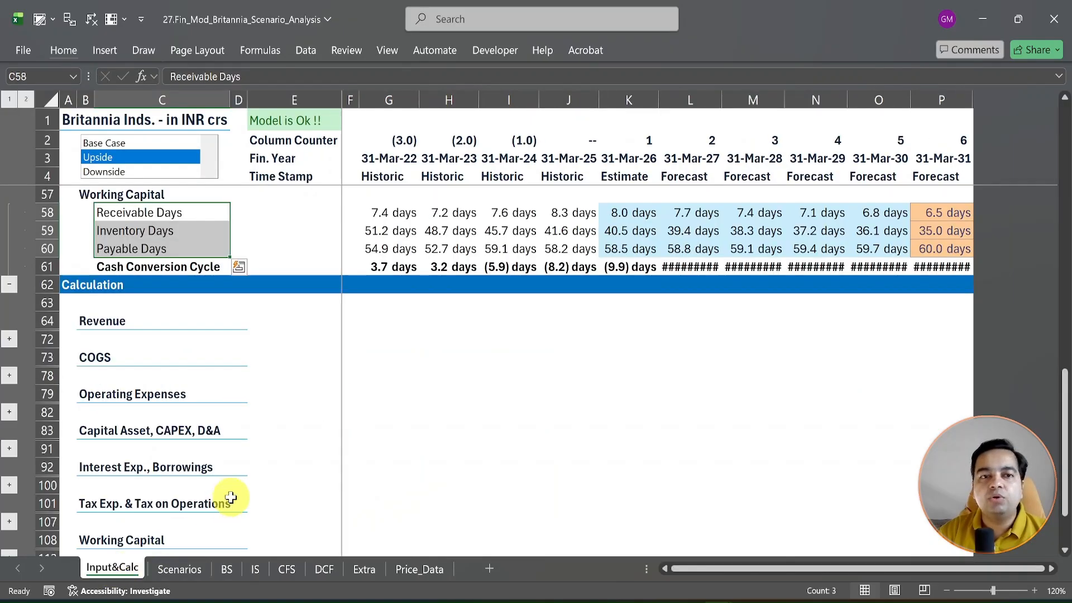
pyautogui.click(933, 212)
pyautogui.moveTo(934, 212); pyautogui.dragTo(942, 245)
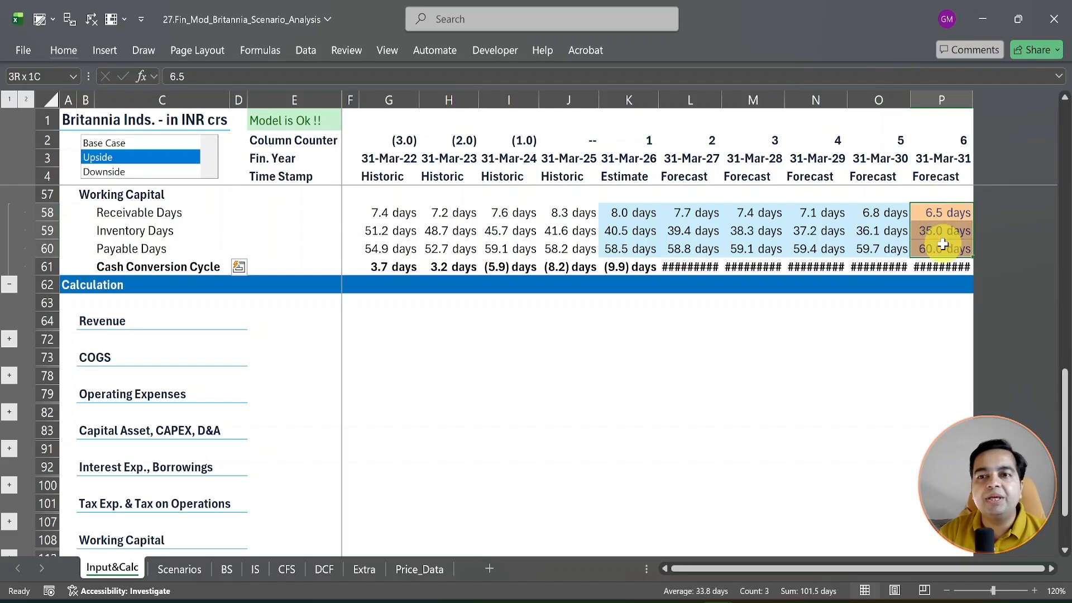
pyautogui.hotkey('ctrl', 'c')
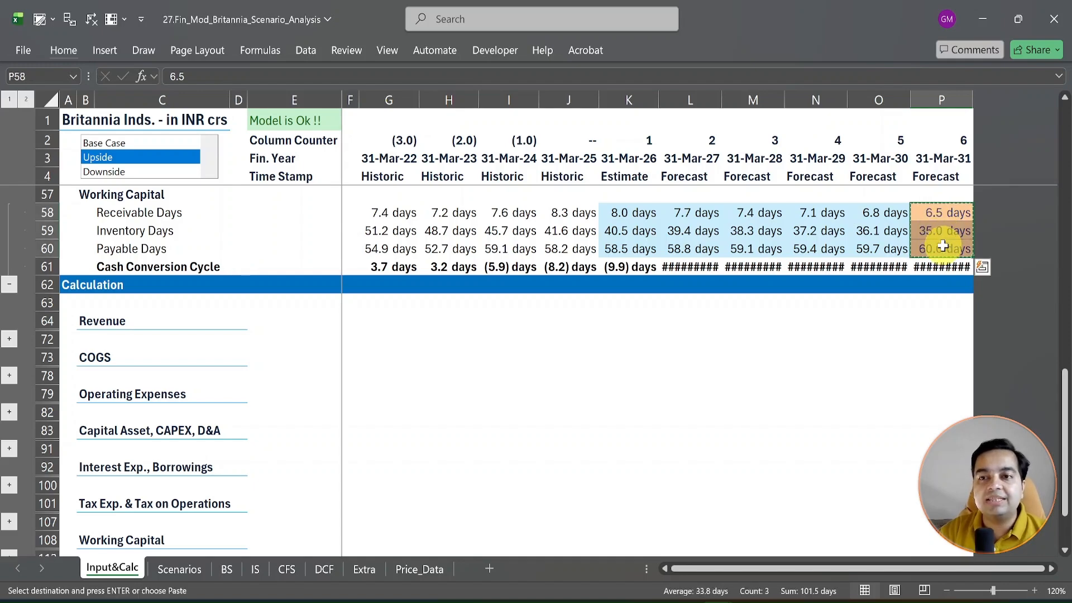
pyautogui.click(179, 569)
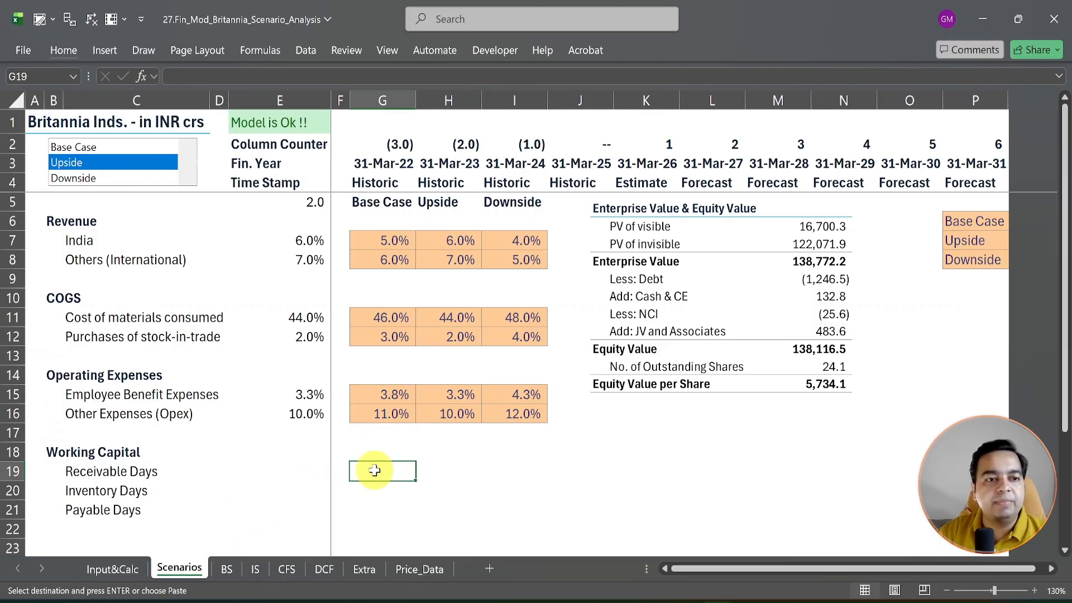
pyautogui.hotkey('ctrl', 'alt', 'v')
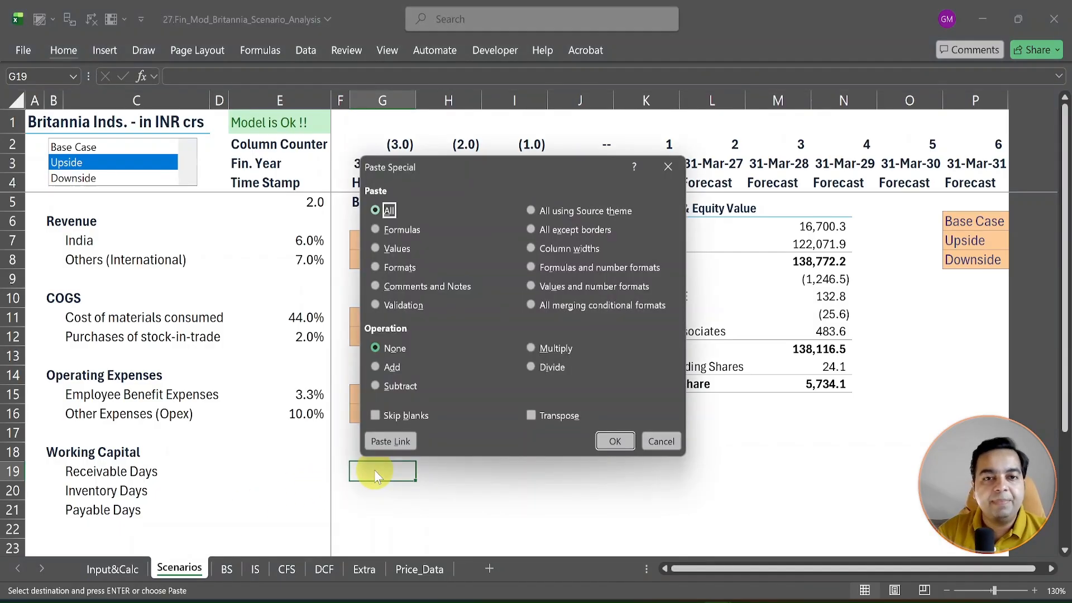
pyautogui.press('u')
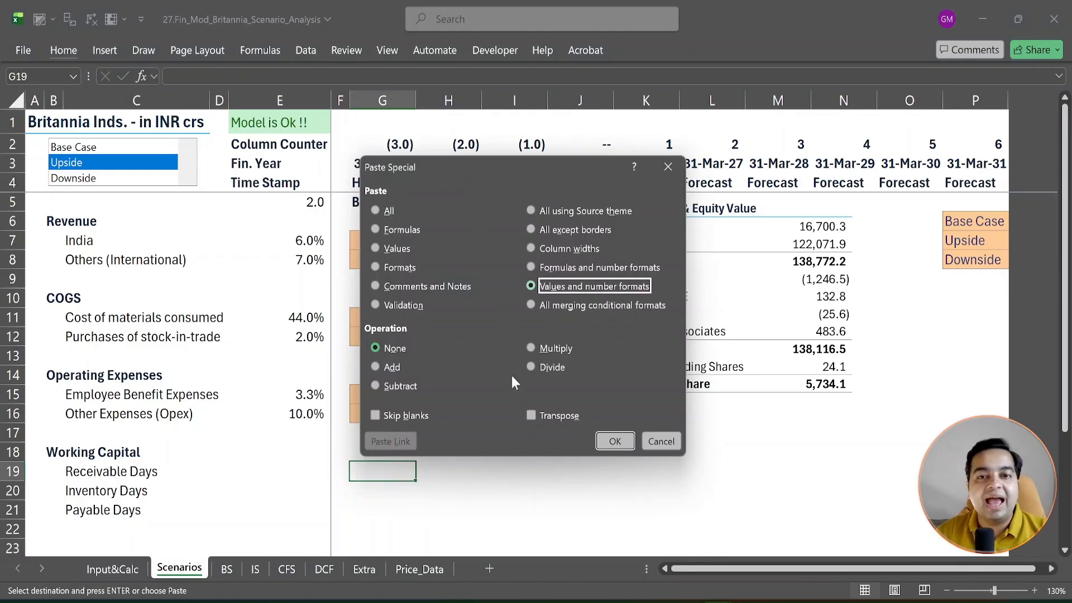
pyautogui.click(617, 442)
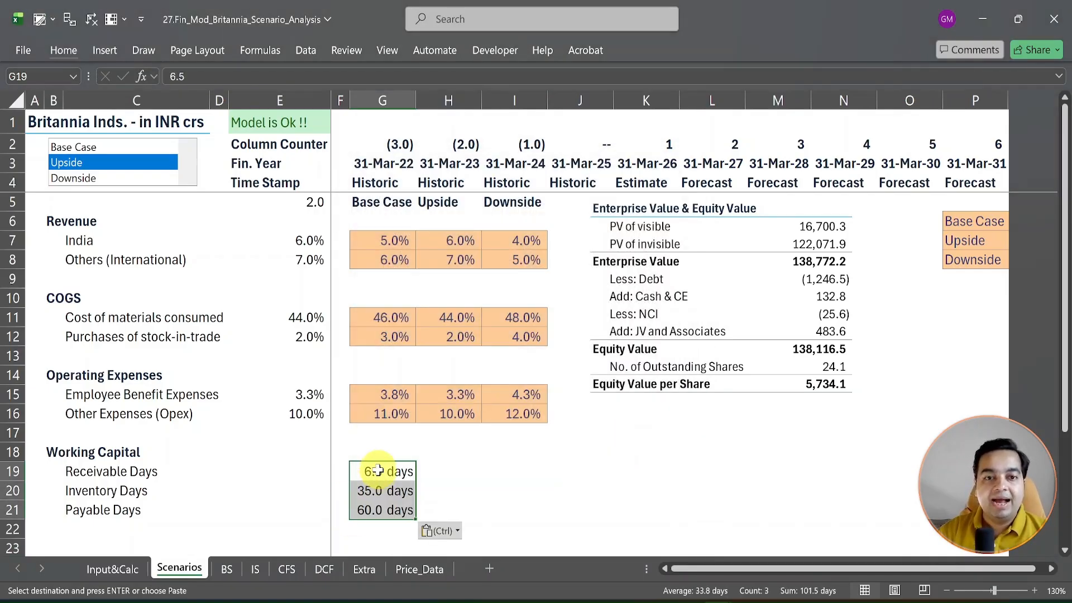
# Apply the Input cell style to the working capital assumption range G19:I21
pyautogui.moveTo(377, 471); pyautogui.dragTo(496, 513)
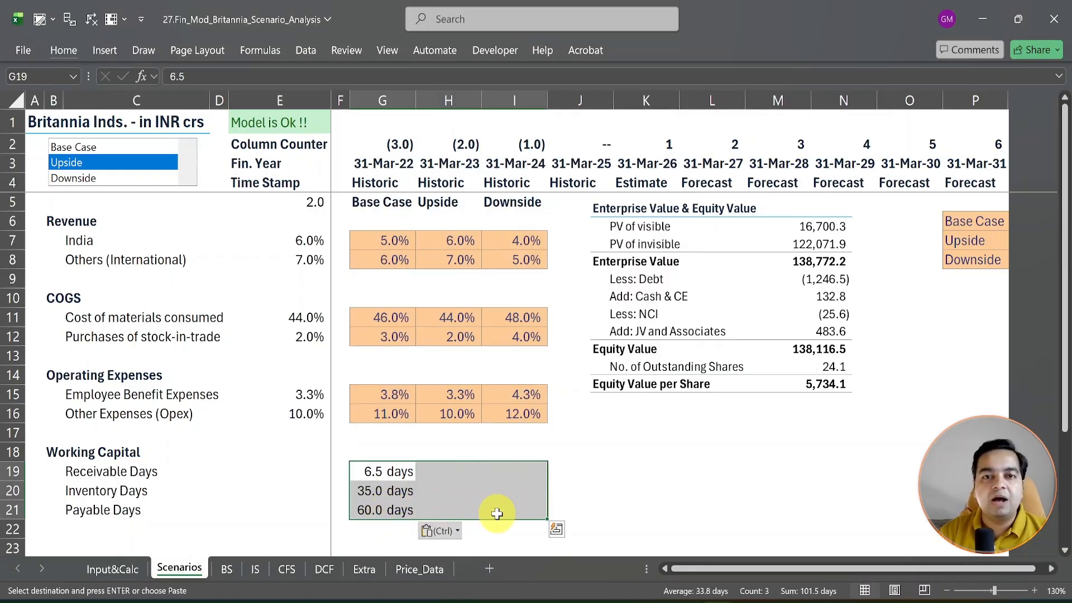
pyautogui.hotkey('alt', 'h')
pyautogui.press('j')
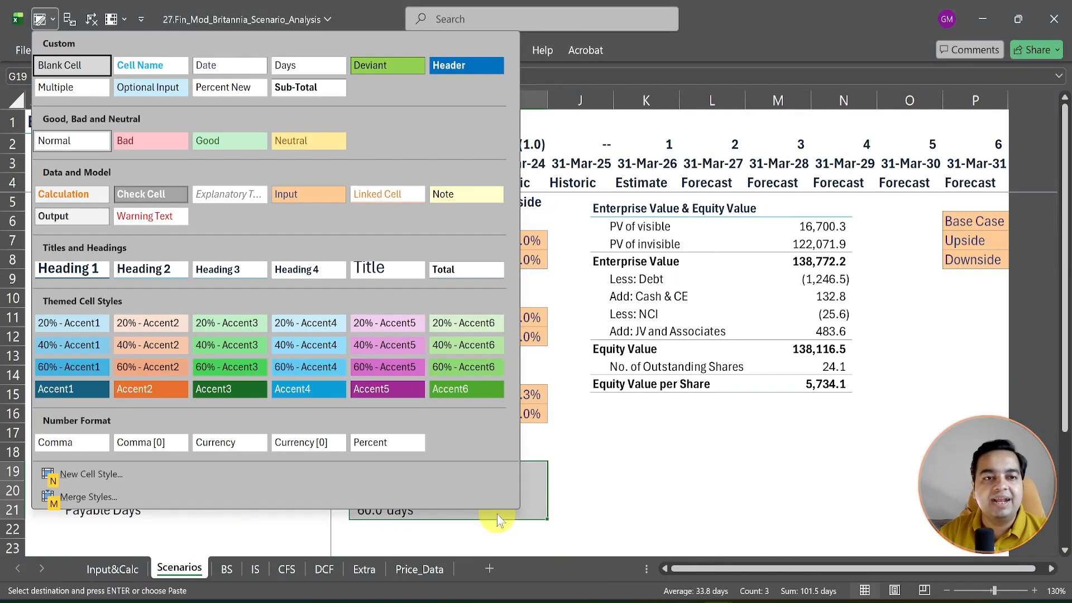
pyautogui.click(303, 197)
pyautogui.hotkey('alt', '1')
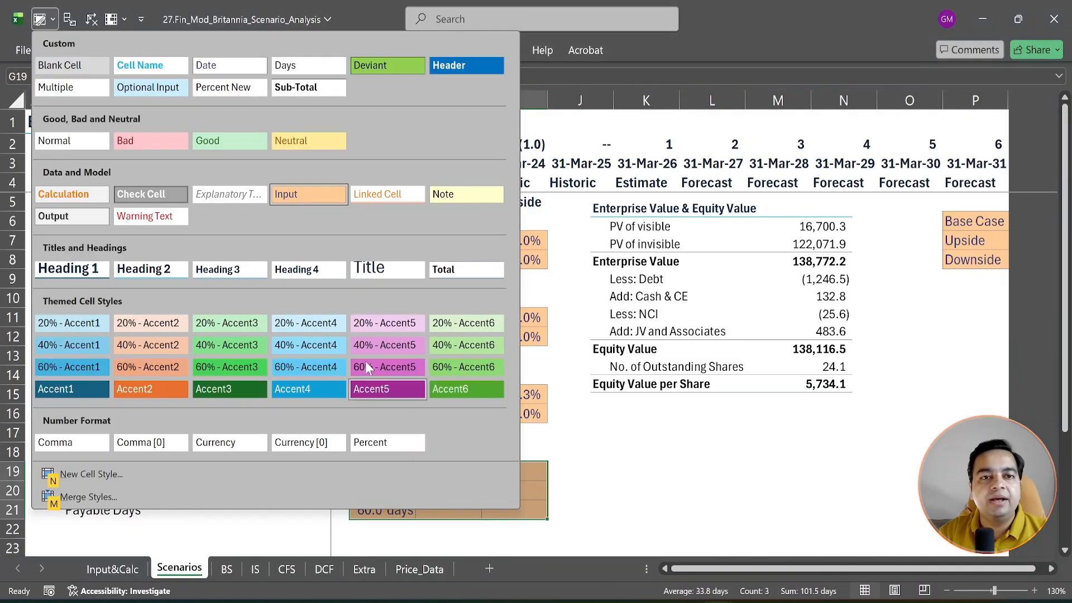
pyautogui.press('Escape')
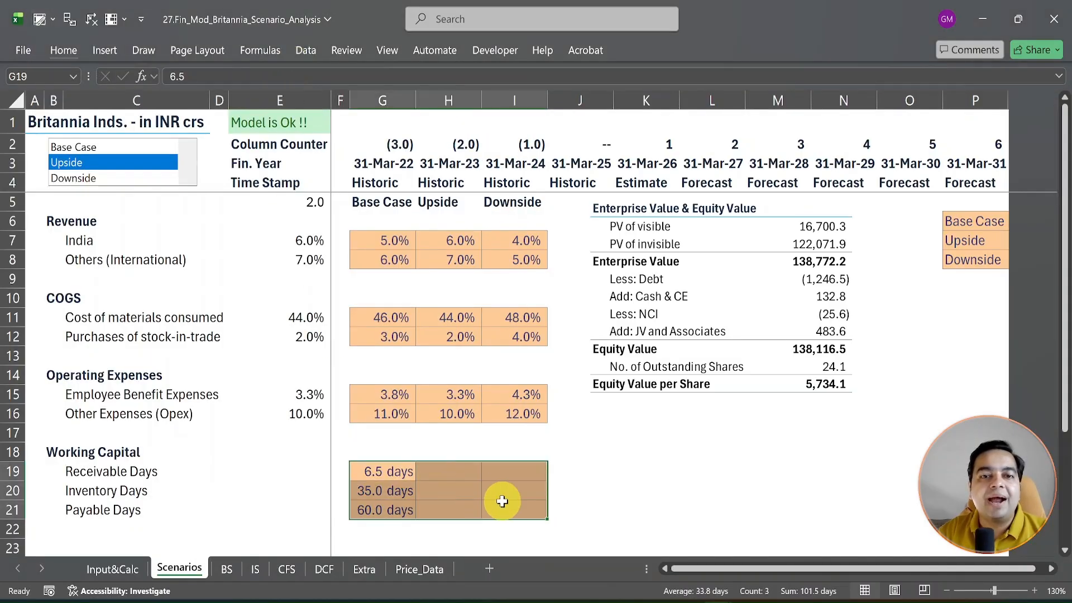
pyautogui.click(433, 473)
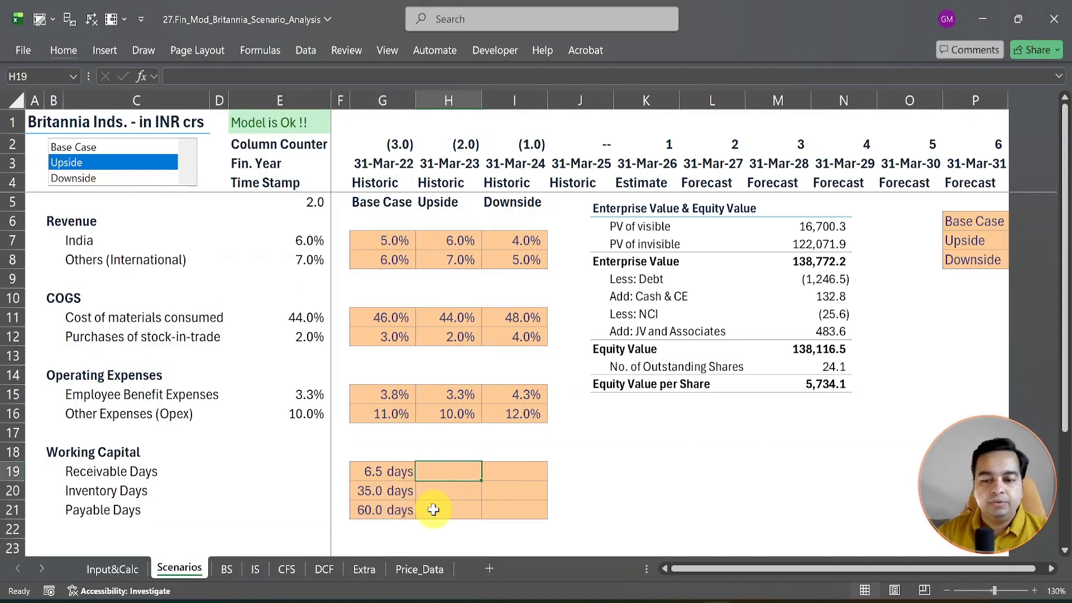
pyautogui.press('Left')
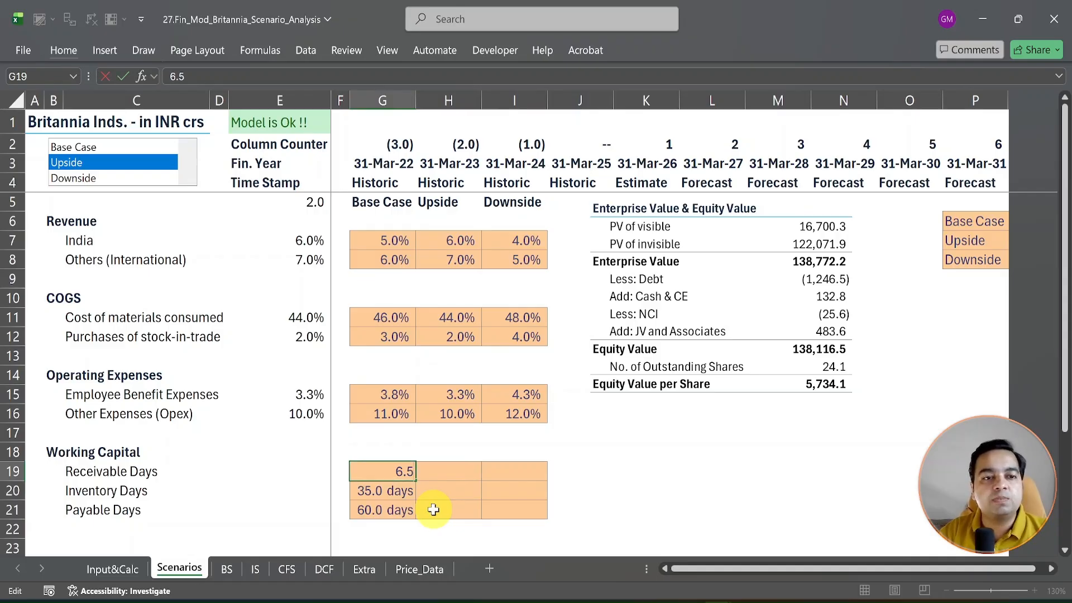
pyautogui.press('Escape')
pyautogui.press('Down')
pyautogui.press('Down')
pyautogui.press('Down')
pyautogui.press('Down')
pyautogui.press('Down')
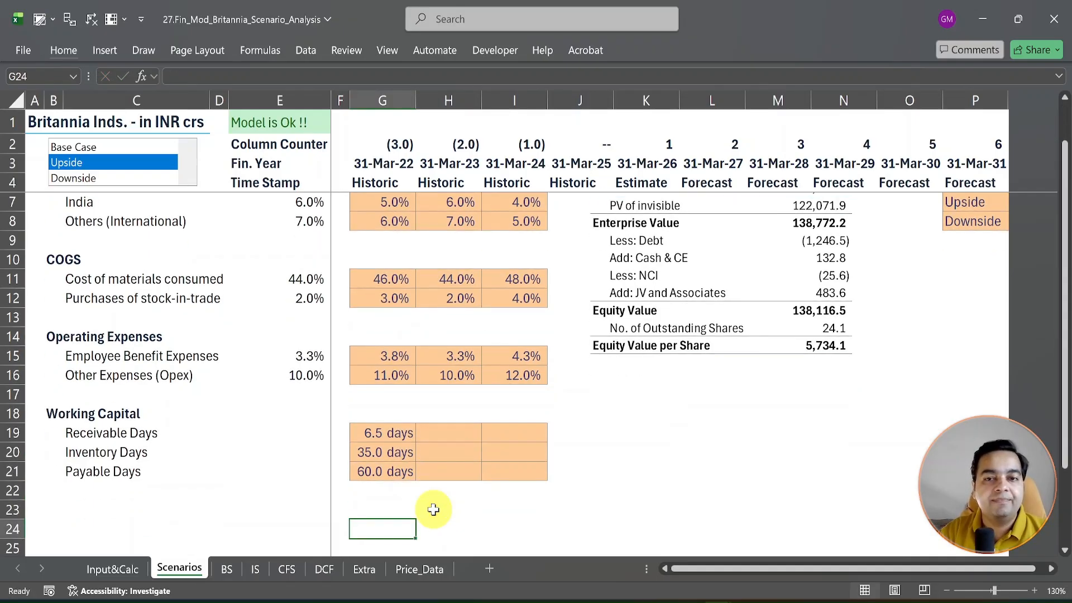
# Set the Receivable Days assumptions on the Scenarios sheet to 5 days for Upside (H19) and 8 days for Downside (I19)
pyautogui.press('Up')
pyautogui.press('Up')
pyautogui.press('Up')
pyautogui.press('Up')
pyautogui.press('Up')
pyautogui.press('Right')
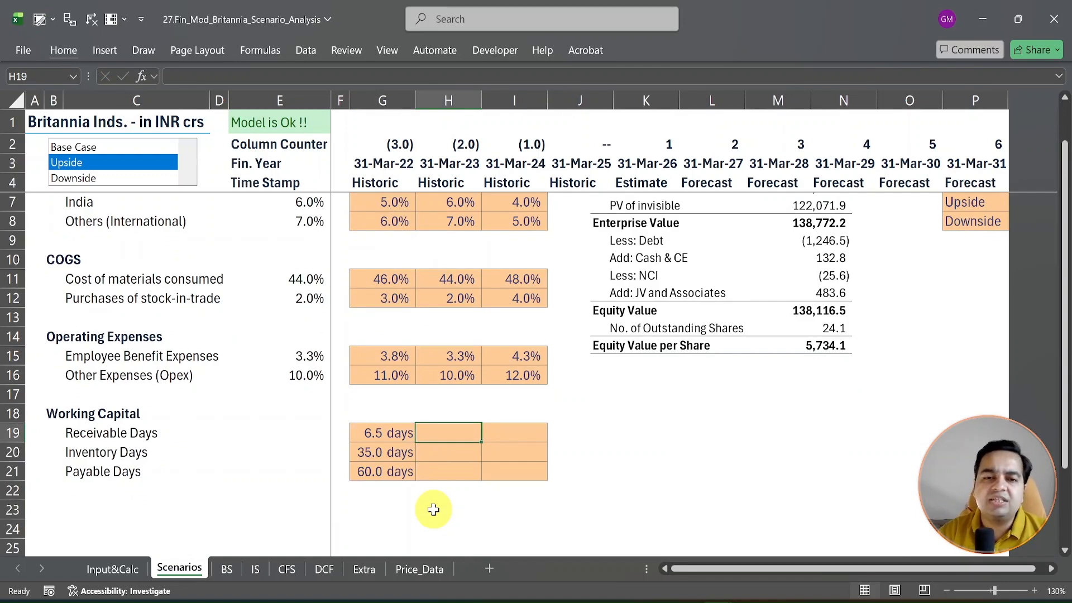
pyautogui.write('5')
pyautogui.press('Right')
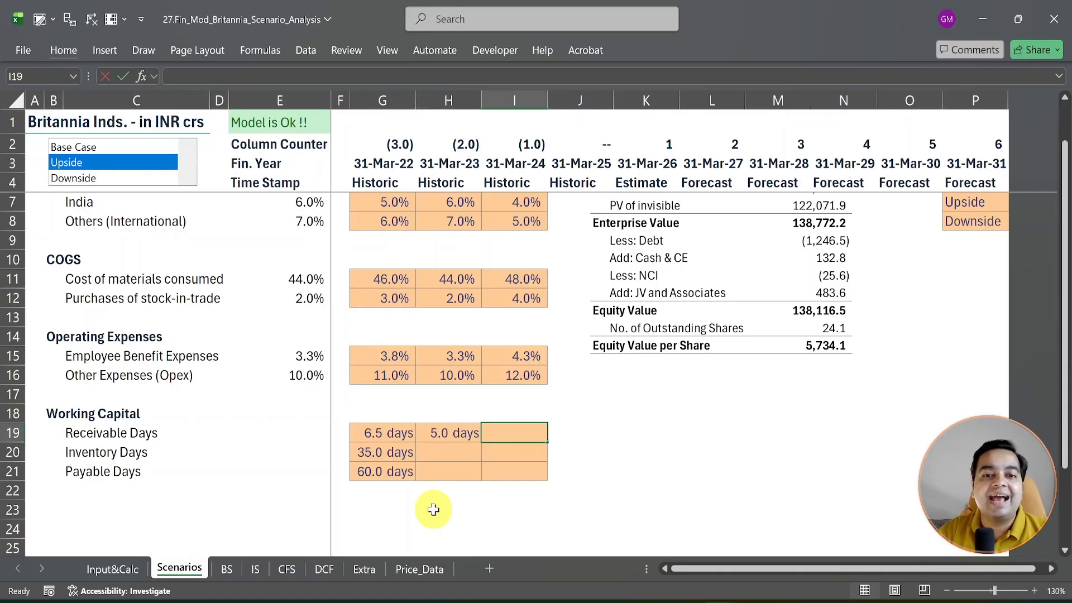
pyautogui.write('8')
pyautogui.press('Return')
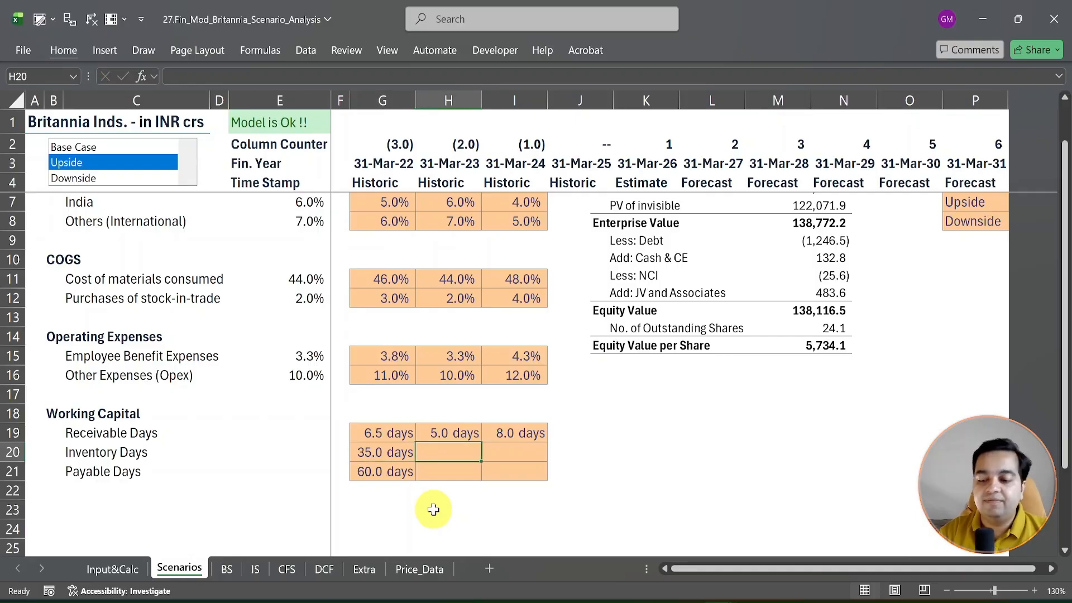
# Set the Inventory Days assumptions to 30 days for Upside (H20) and 40 days for Downside (I20)
pyautogui.write('30')
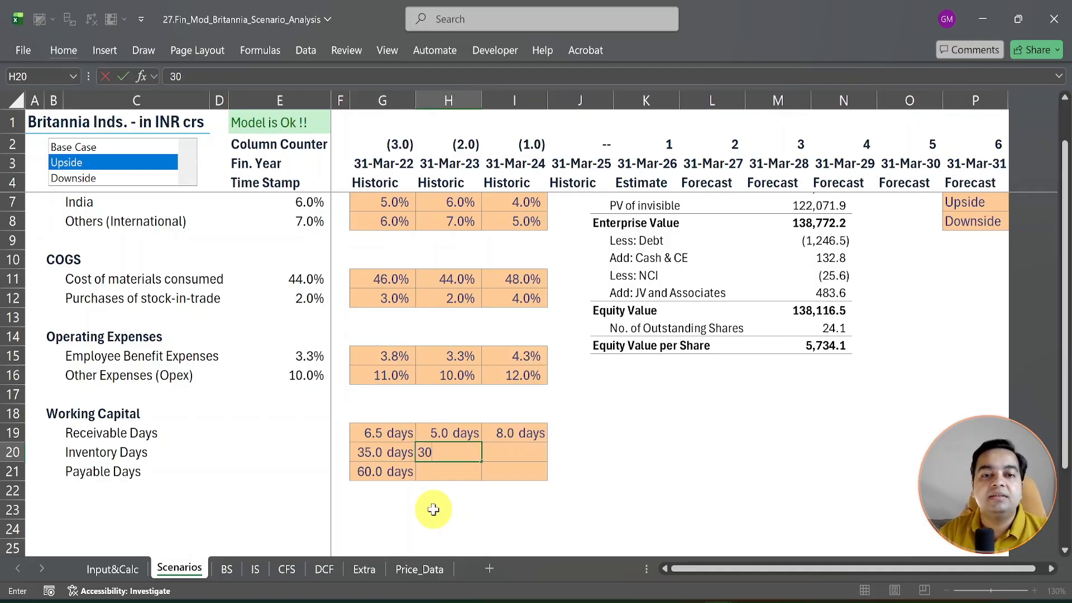
pyautogui.press('Tab')
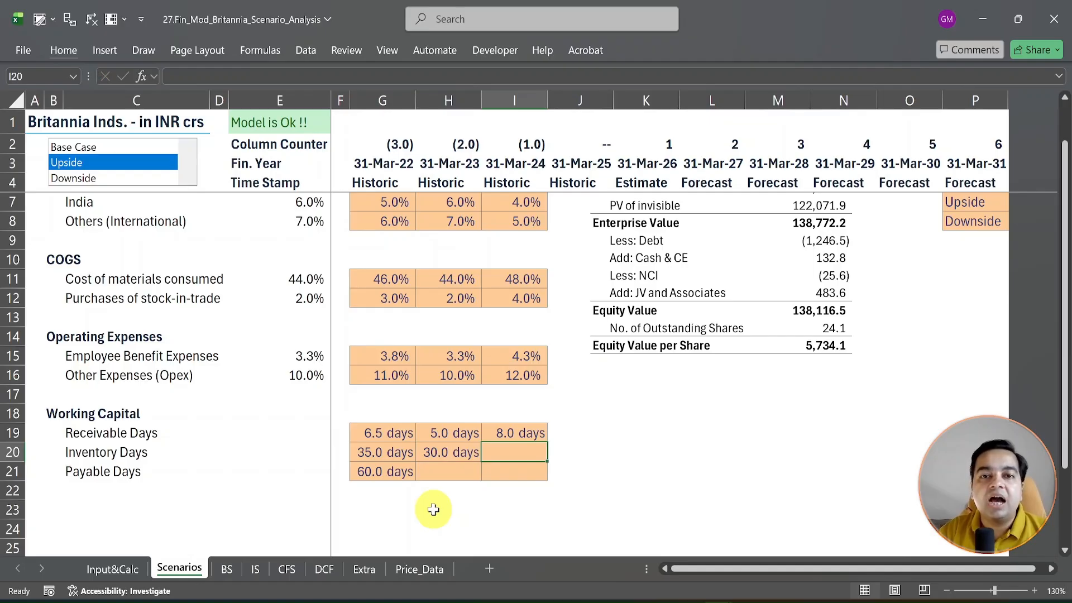
pyautogui.write('40')
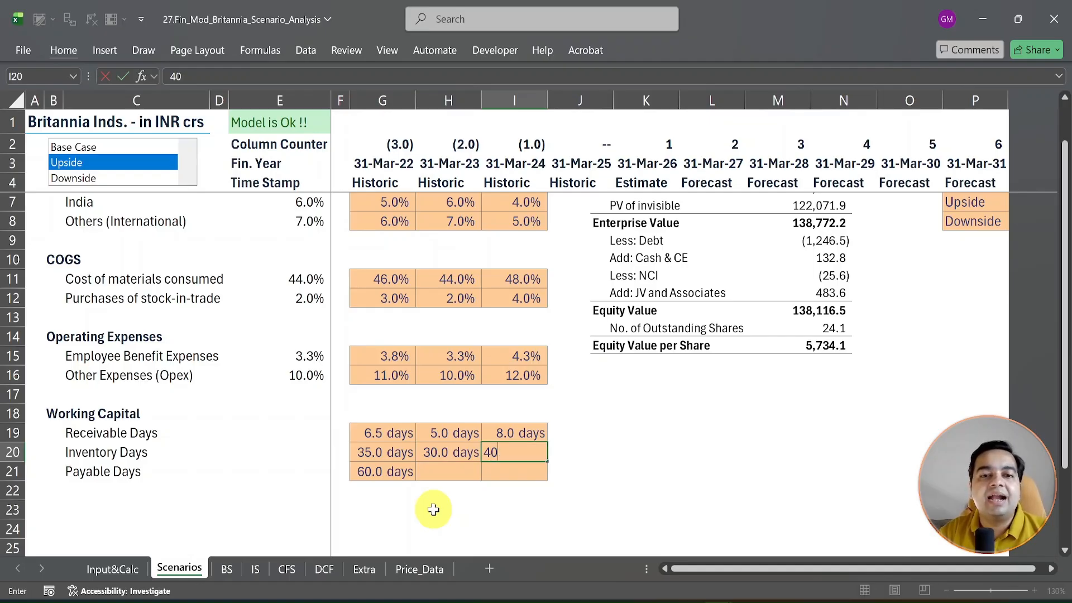
pyautogui.press('Return')
# Set the Payable Days assumptions to 65 days for Upside (H21) and 55 days for Downside (I21)
pyautogui.press('Left')
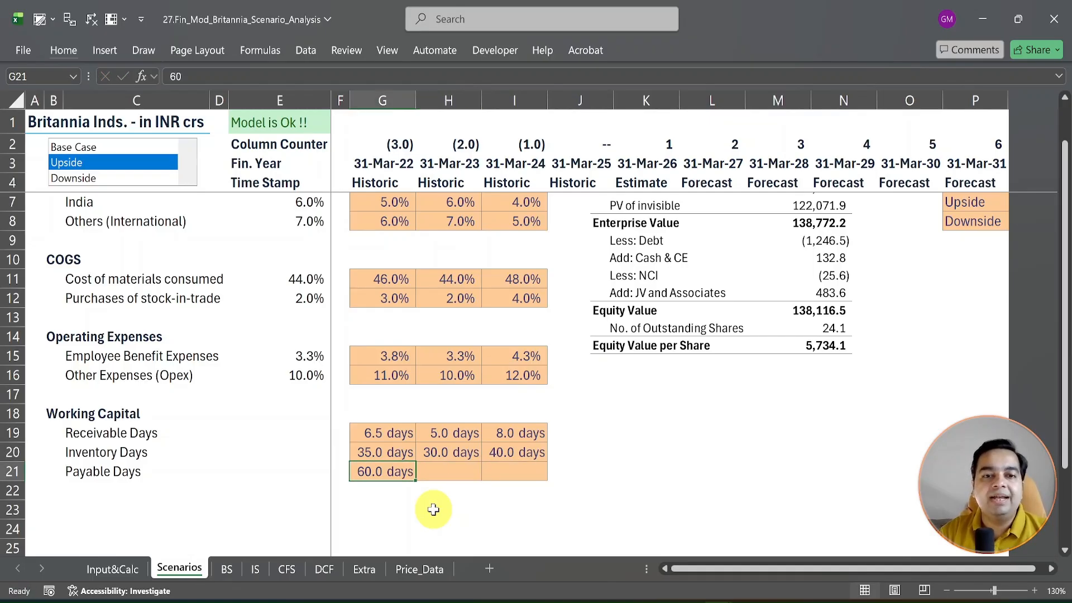
pyautogui.press('Right')
pyautogui.write('6')
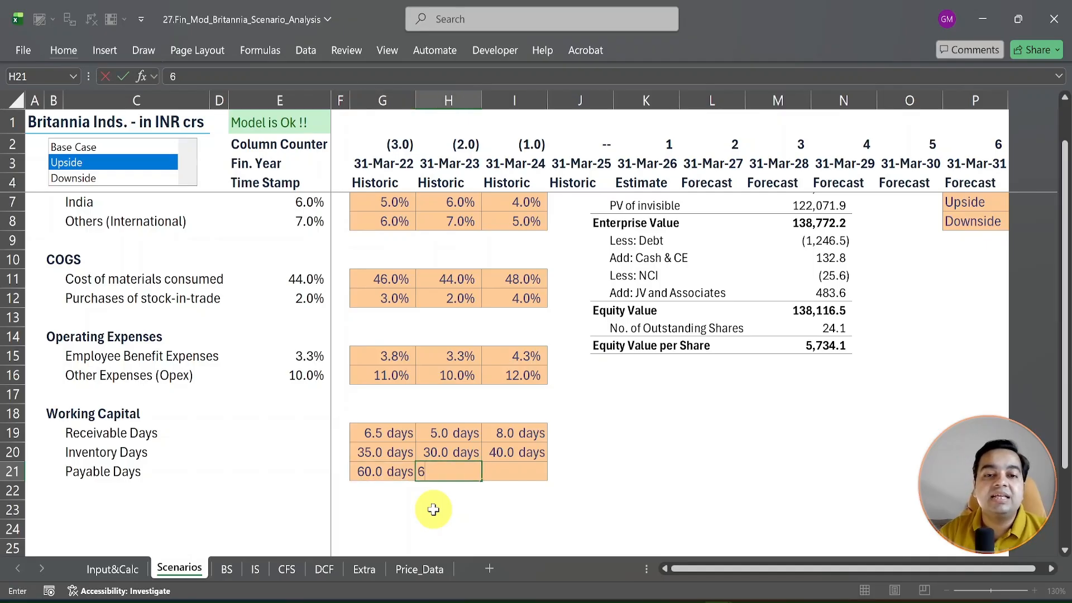
pyautogui.press('Tab')
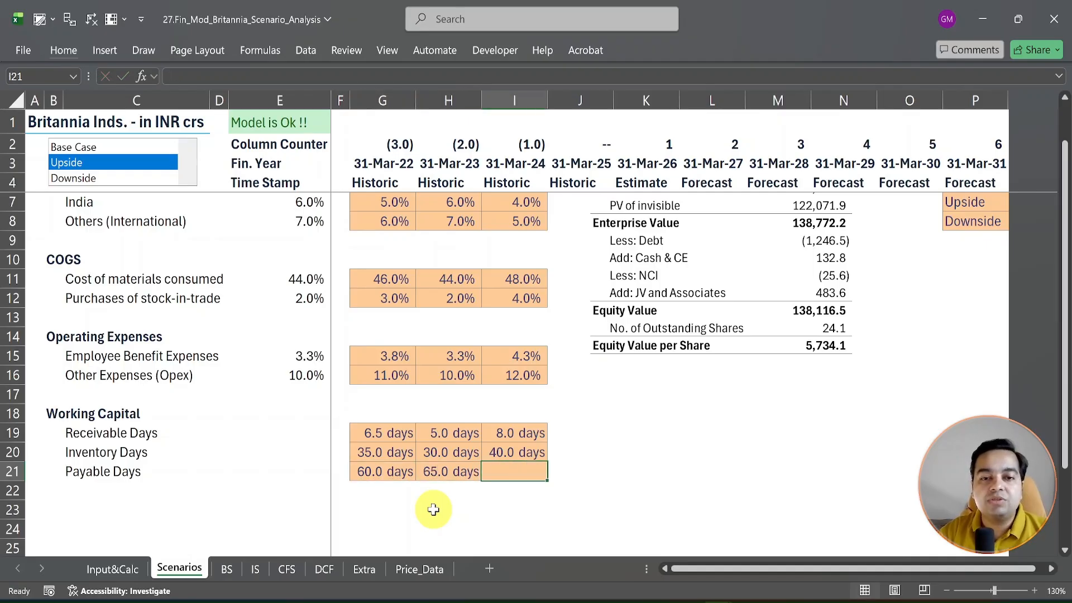
pyautogui.write('55')
pyautogui.hotkey('shift', 'Tab')
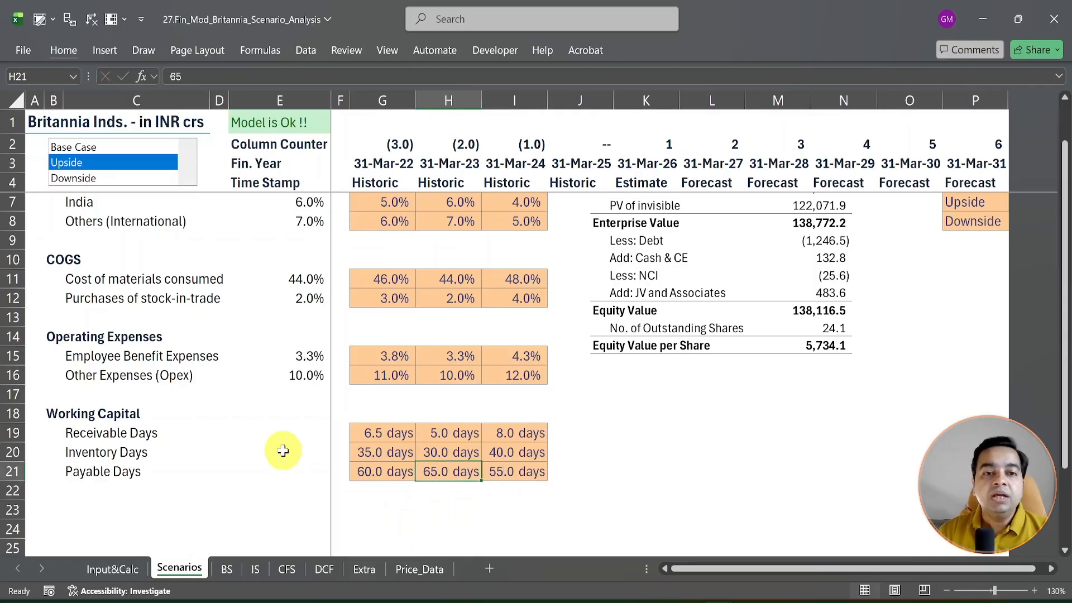
# Copy the INDEX scenario lookup formula from Other Expenses (Opex) E16 into Receivable Days E19
pyautogui.click(303, 439)
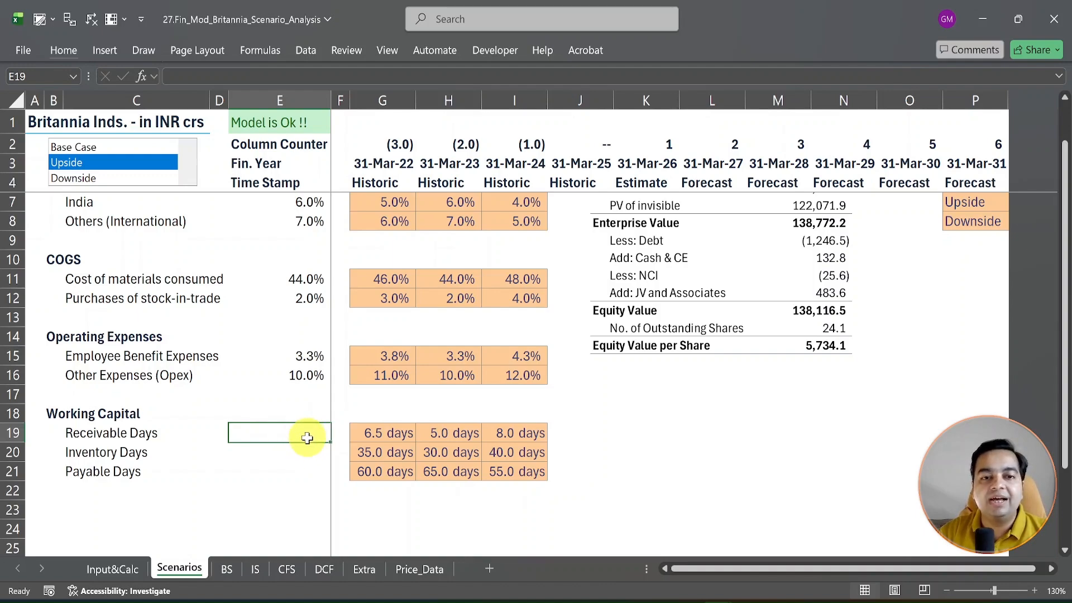
pyautogui.click(306, 376)
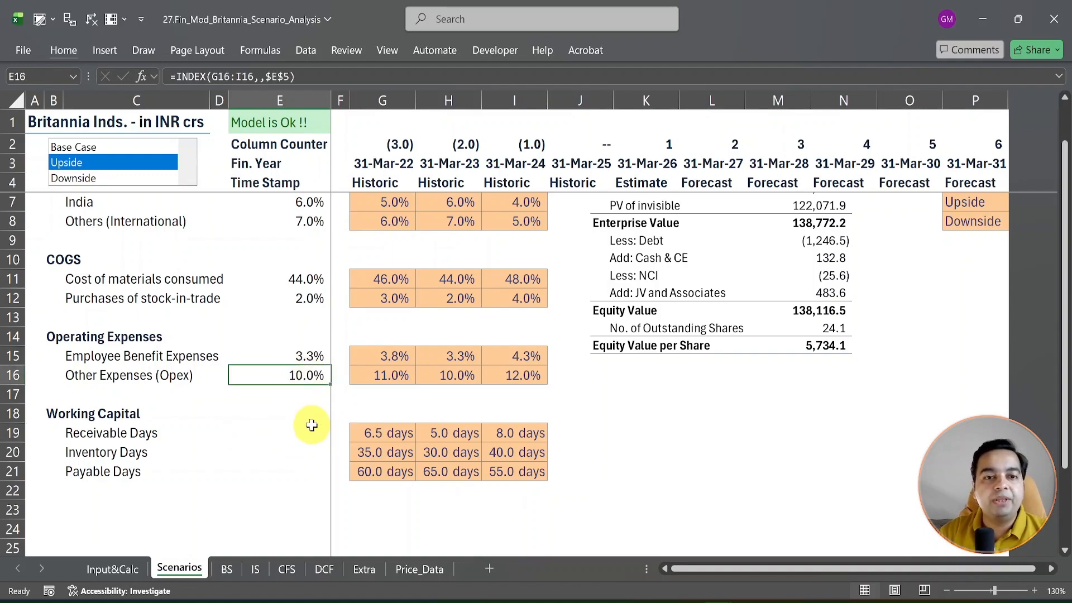
pyautogui.hotkey('ctrl', 'c')
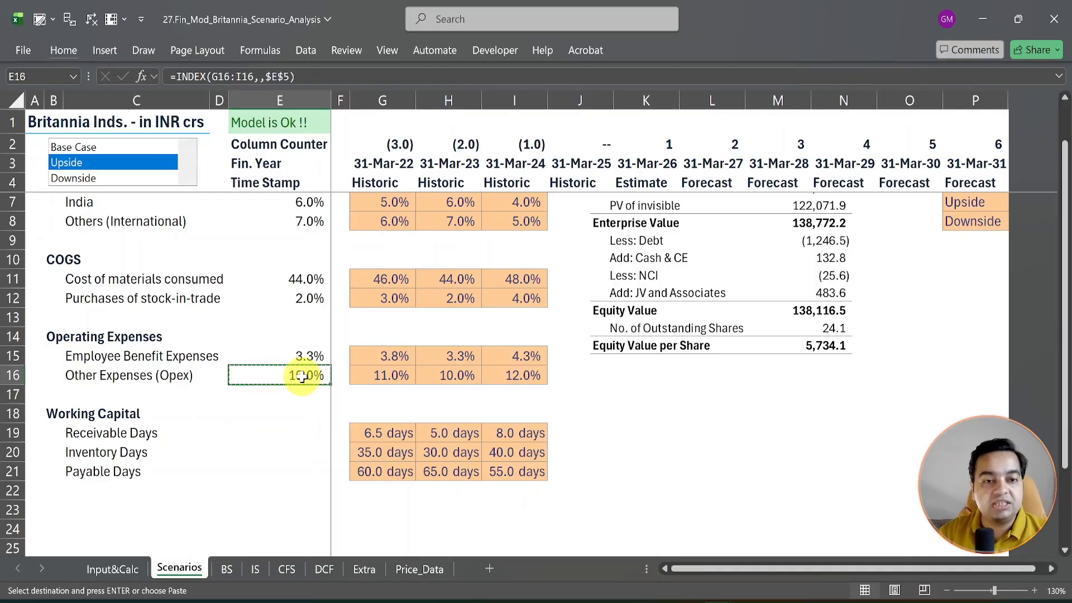
pyautogui.click(293, 435)
pyautogui.hotkey('ctrl', 'v')
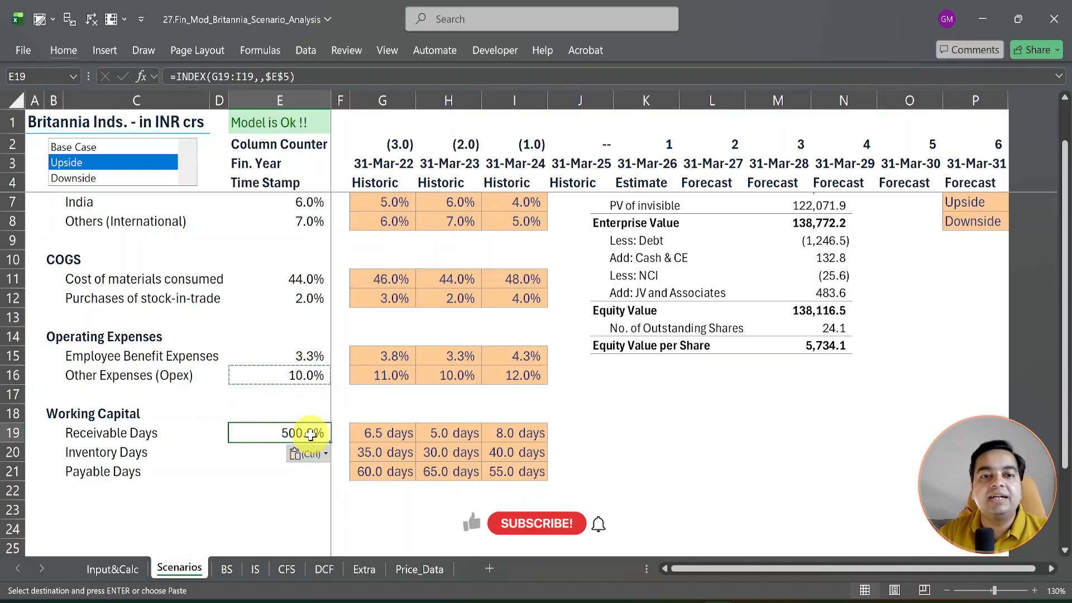
# Apply the Days cell style to E19 and fill its lookup formula down to Payable Days in E21
pyautogui.hotkey('alt', '1')
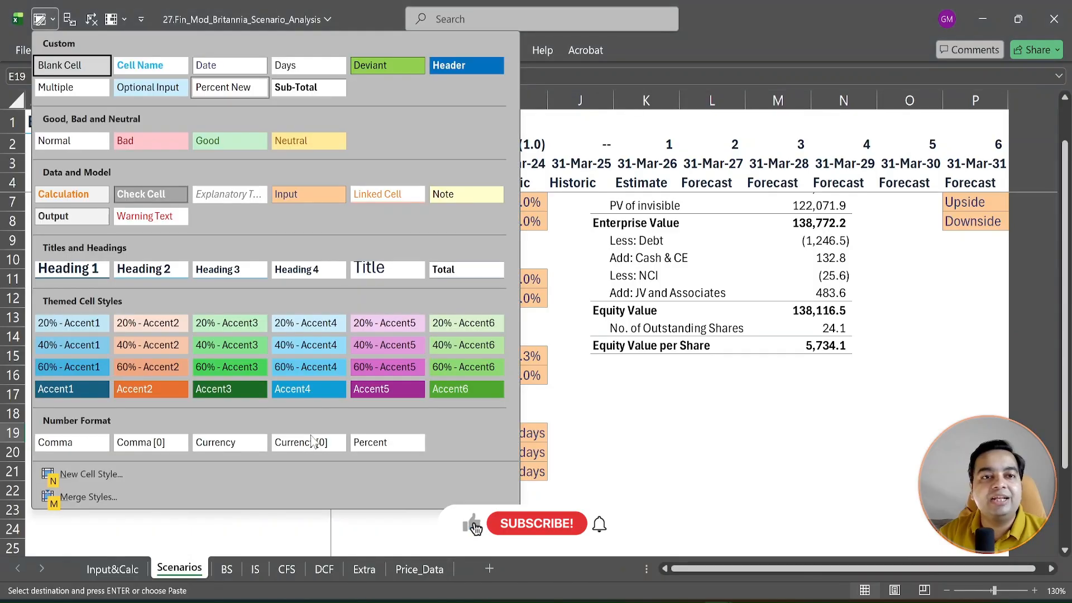
pyautogui.click(296, 70)
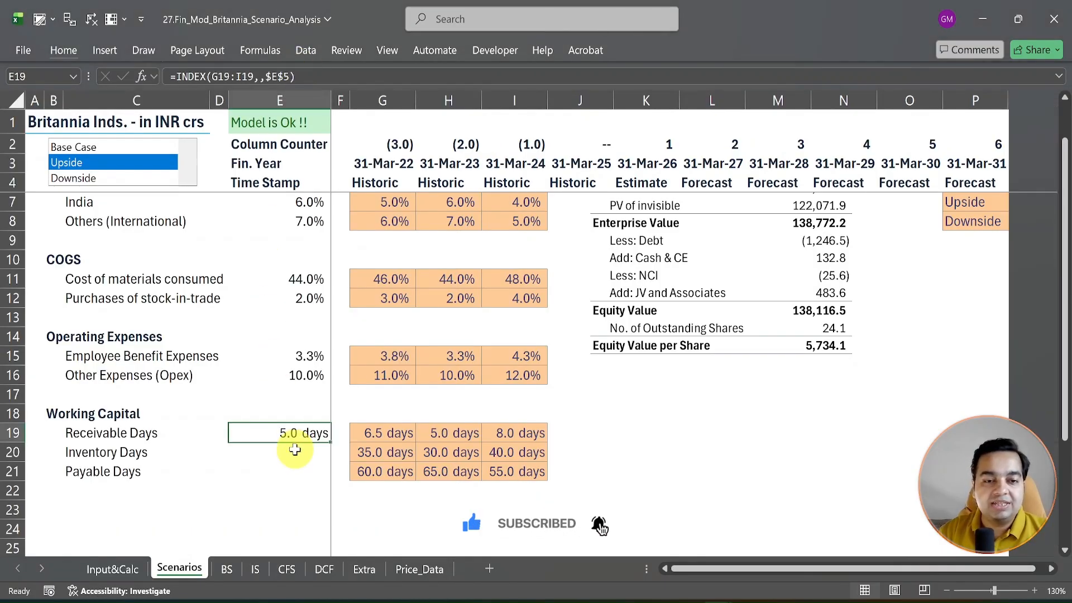
pyautogui.moveTo(331, 445); pyautogui.dragTo(329, 475)
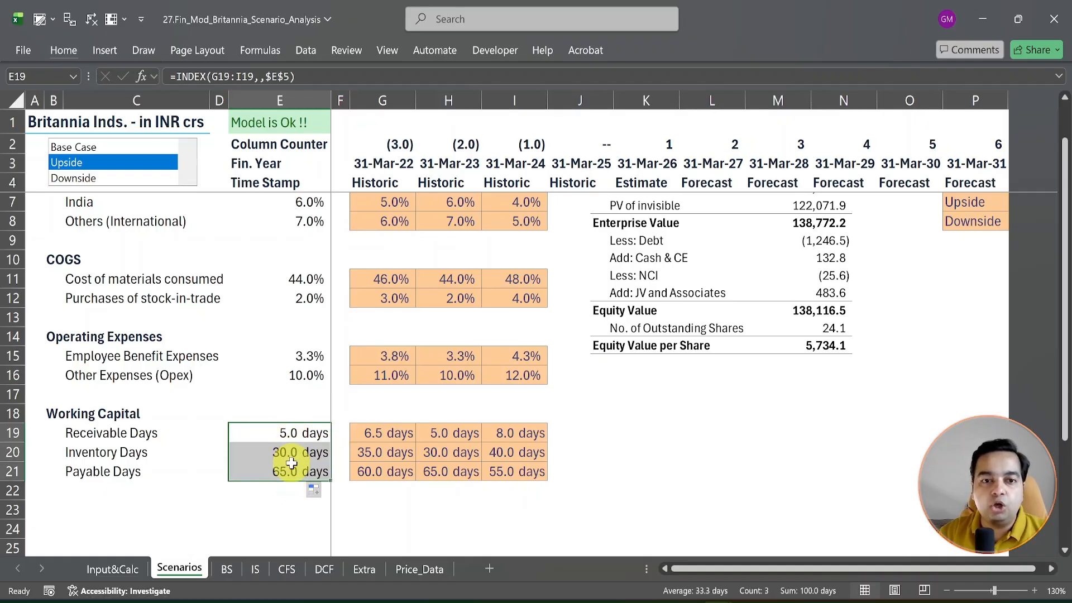
# Copy the live working capital days in E19:E21 and cycle the scenario selector through Upside and Downside, ending on Base Case
pyautogui.hotkey('ctrl', 'c')
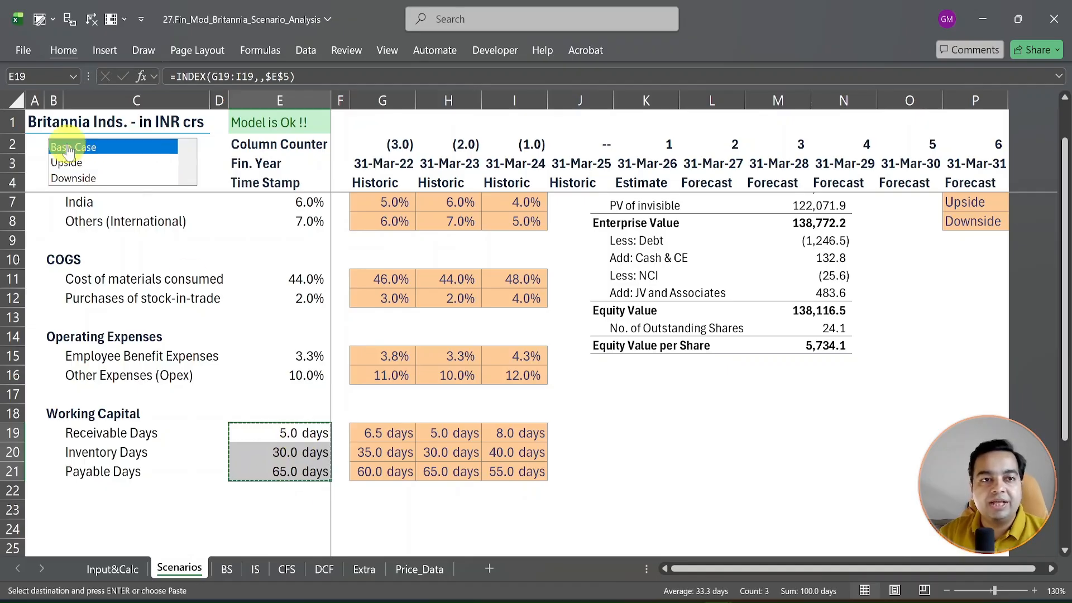
pyautogui.click(71, 147)
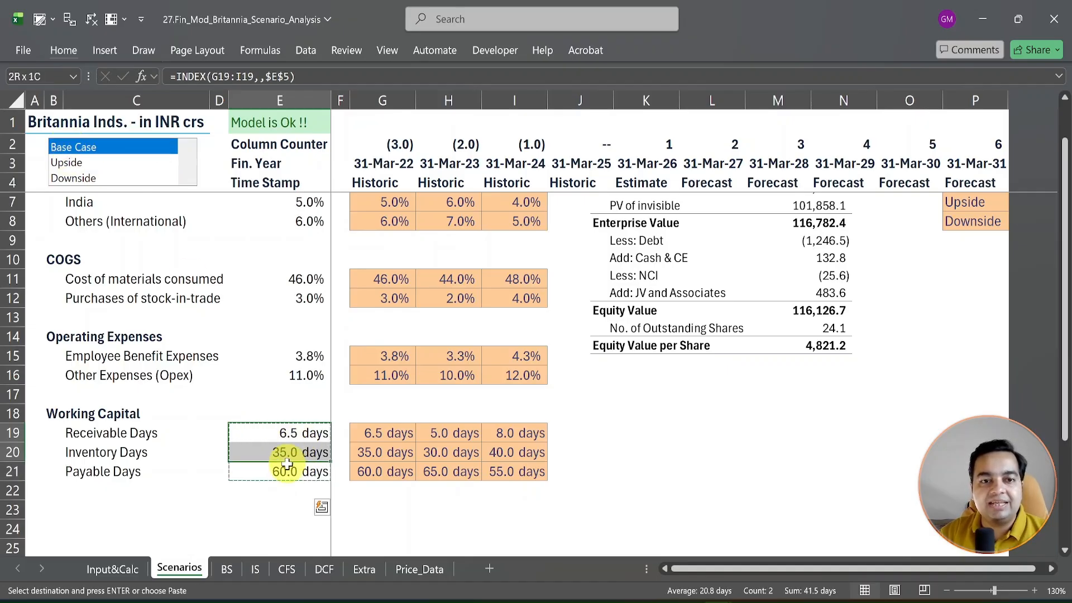
pyautogui.click(91, 163)
pyautogui.click(86, 178)
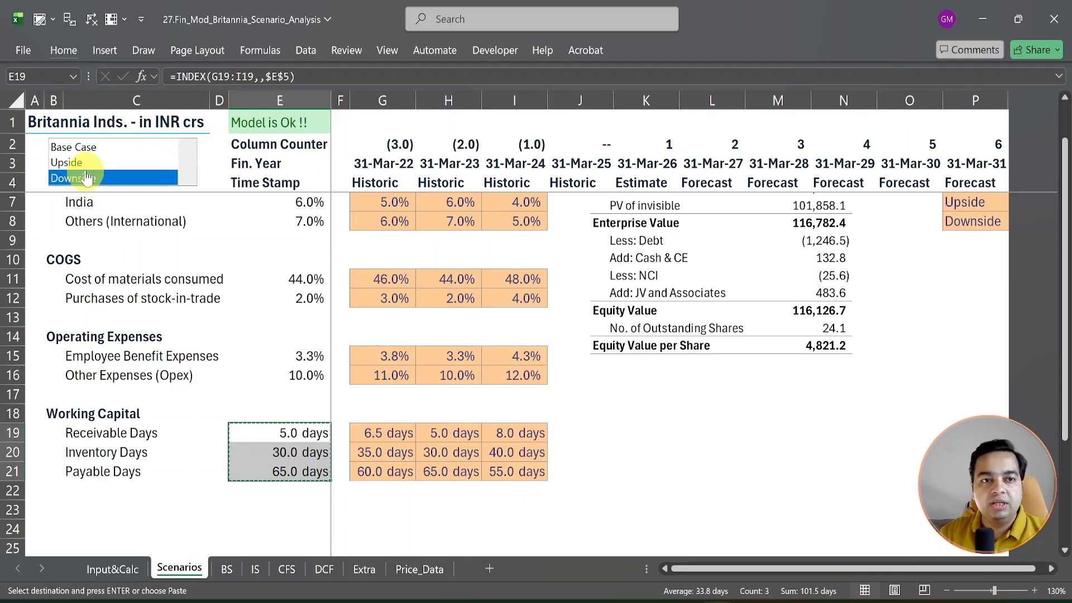
pyautogui.moveTo(293, 433); pyautogui.dragTo(290, 471)
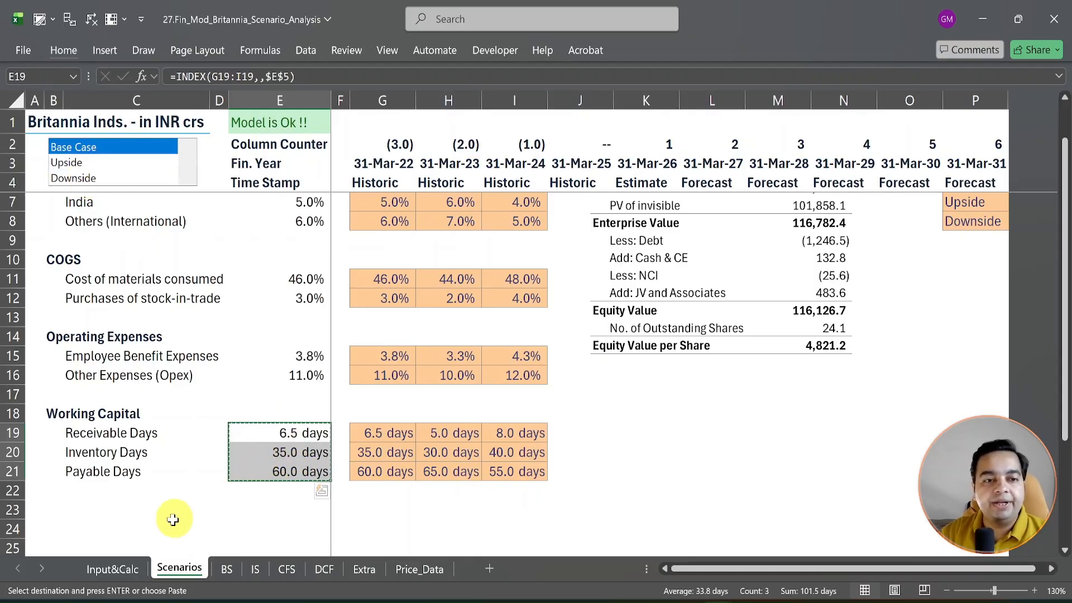
# Paste the copied live days from Scenarios E19:E21 as links into the 31-Mar-31 working capital cells Input&Calc P58:P60
pyautogui.click(122, 571)
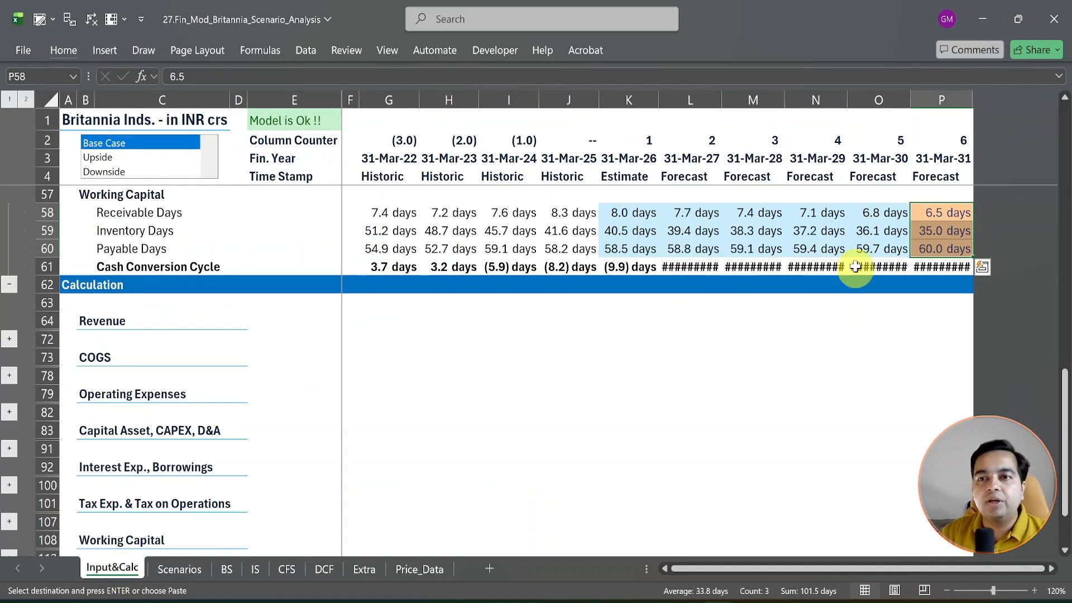
pyautogui.click(931, 210)
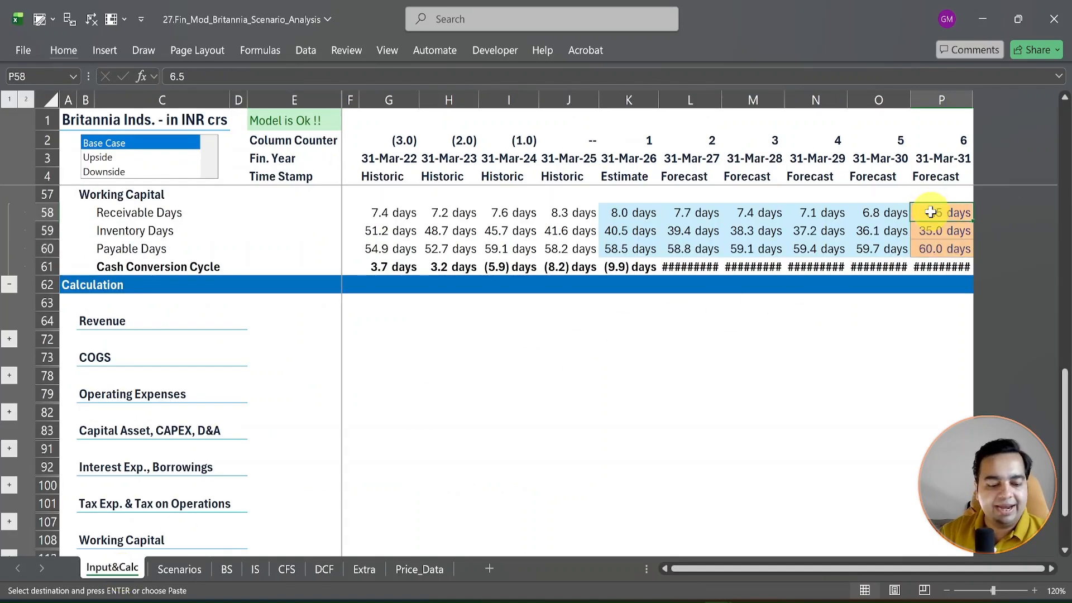
pyautogui.hotkey('ctrl', 'alt', 'v')
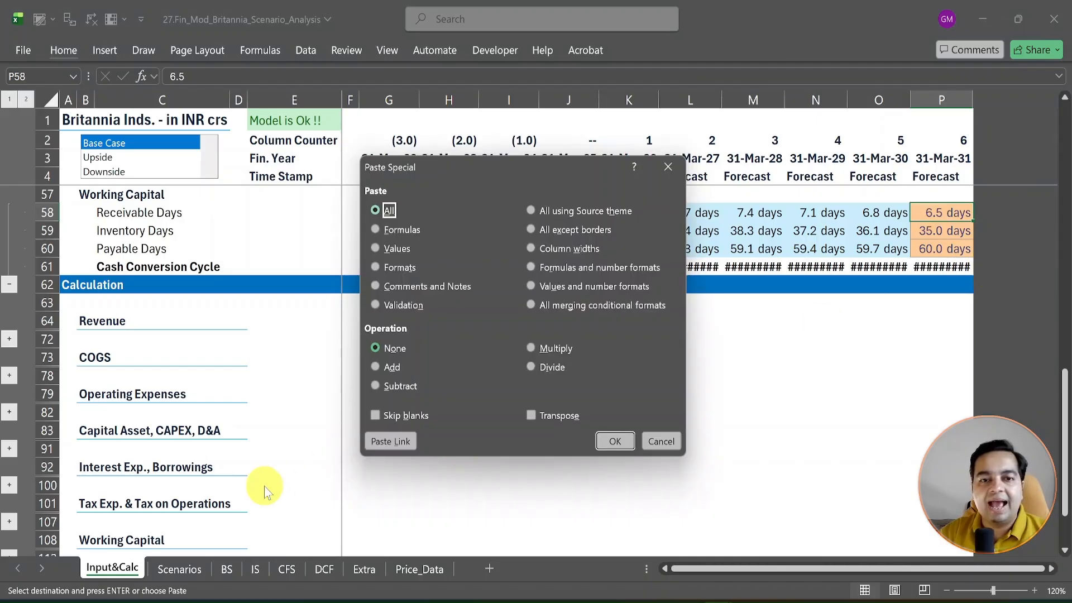
pyautogui.click(391, 441)
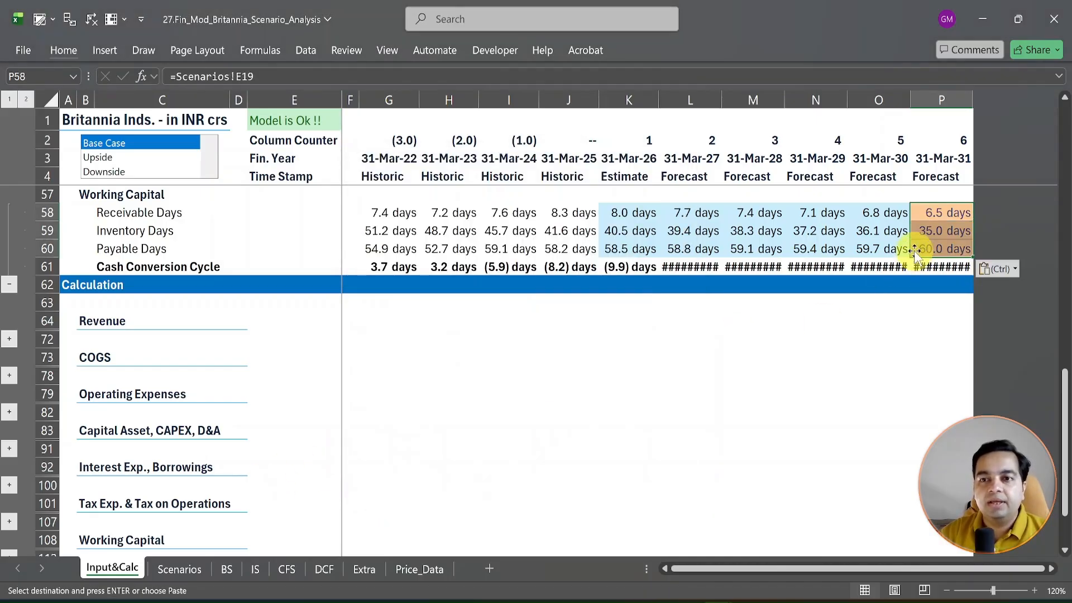
# Restyle the linked cells P58:P60 as Normal and apply the Days style, and collapse the Working Capital input rows
pyautogui.hotkey('alt', '1')
pyautogui.click(70, 146)
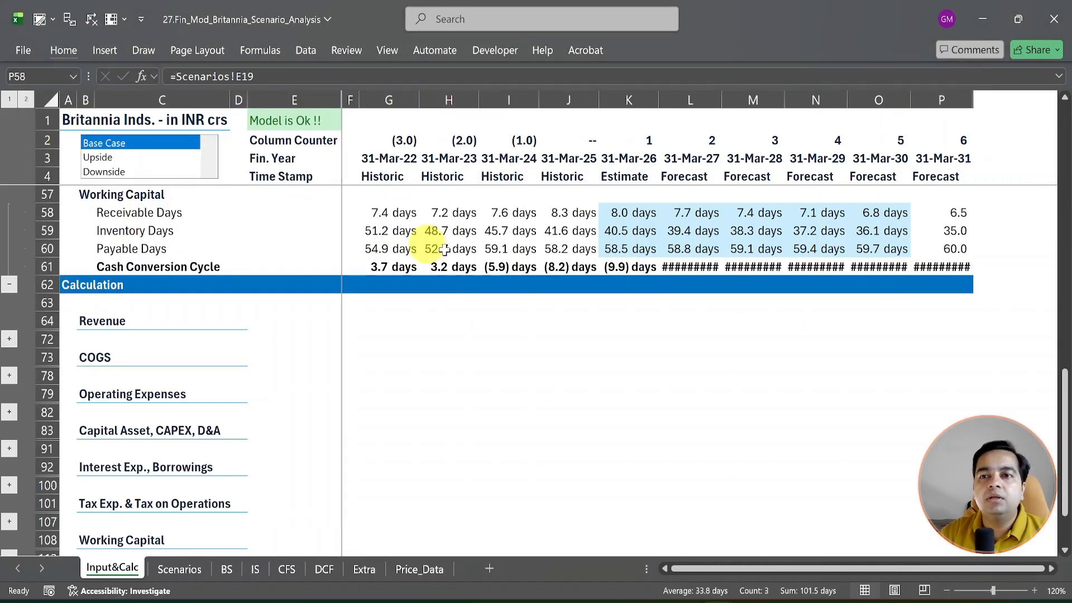
pyautogui.hotkey('alt', '1')
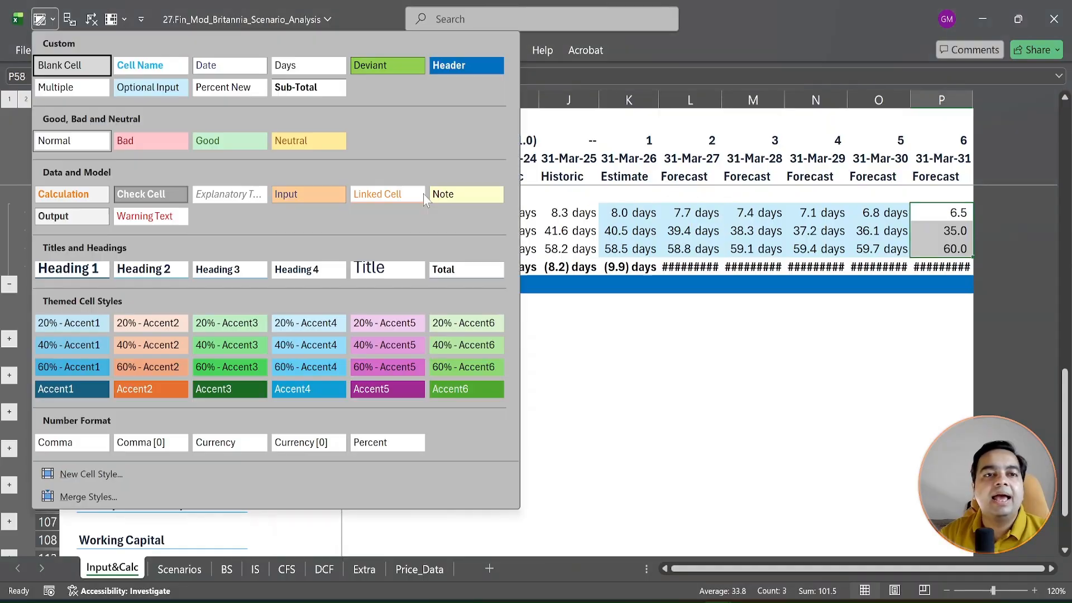
pyautogui.click(293, 66)
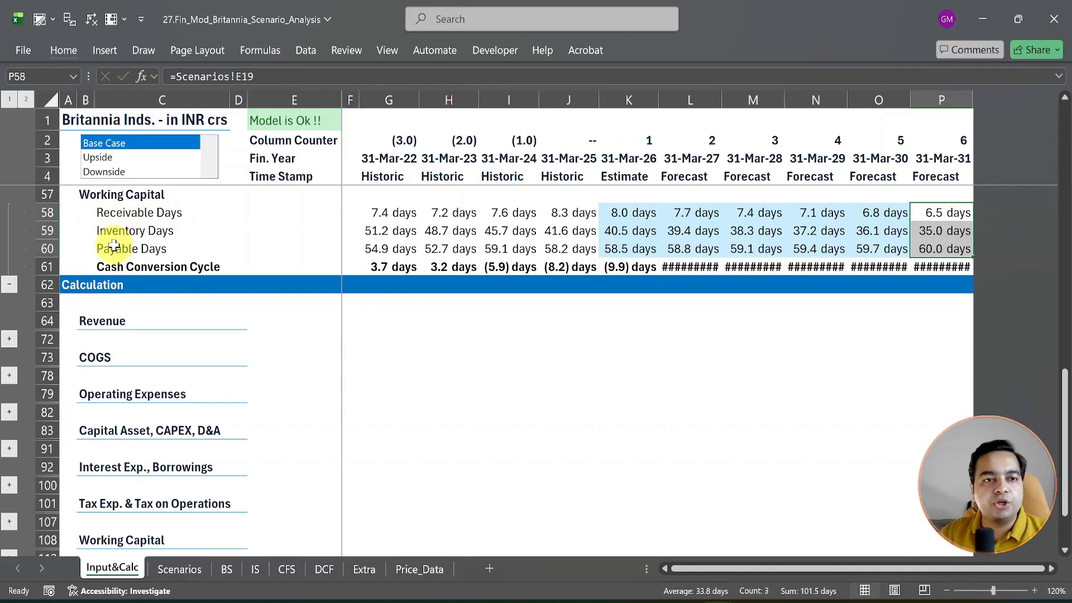
pyautogui.click(10, 282)
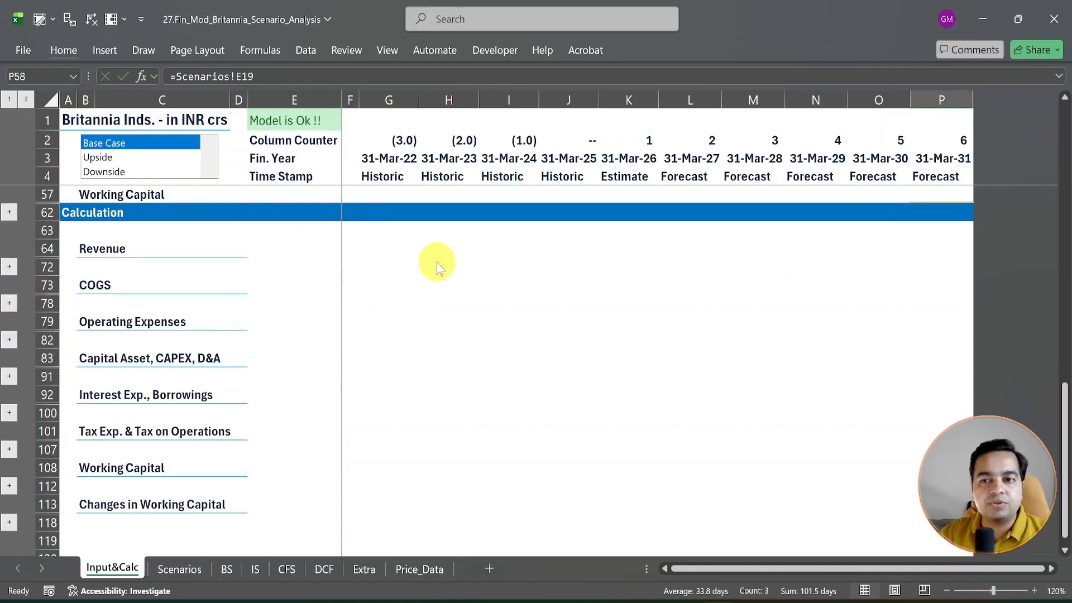
# Copy the labels from Risk Free Rate to Equity Risk Premium, C20:C23, under Valuation Inputs on the Input&Calc sheet
pyautogui.moveTo(1066, 411); pyautogui.dragTo(1065, 335)
pyautogui.scroll(3, 134, 262)
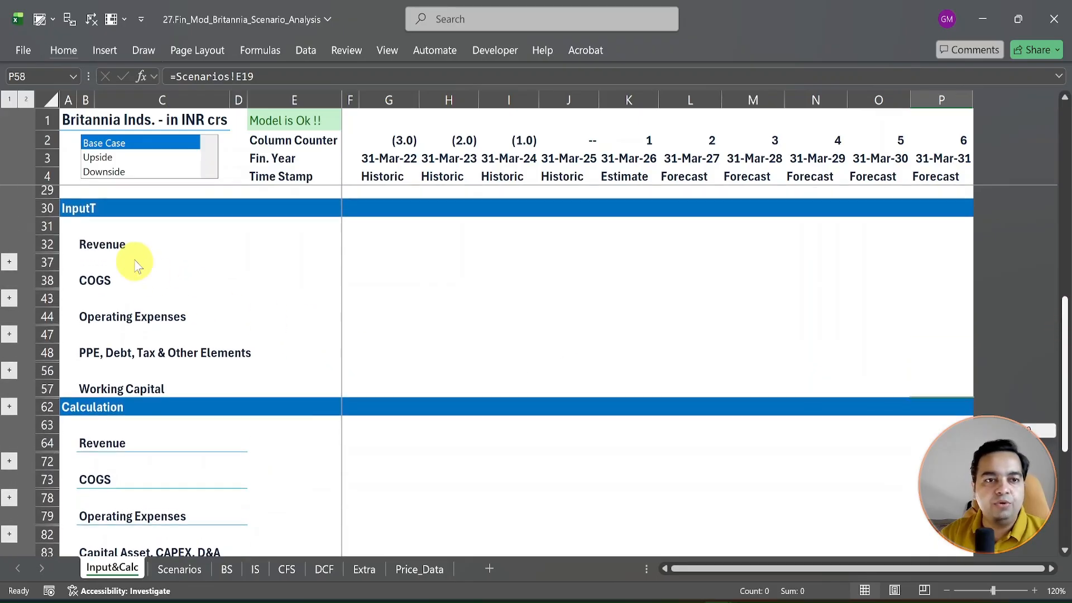
pyautogui.click(157, 263)
pyautogui.hotkey('ctrl', 'Up')
pyautogui.hotkey('ctrl', 'Up')
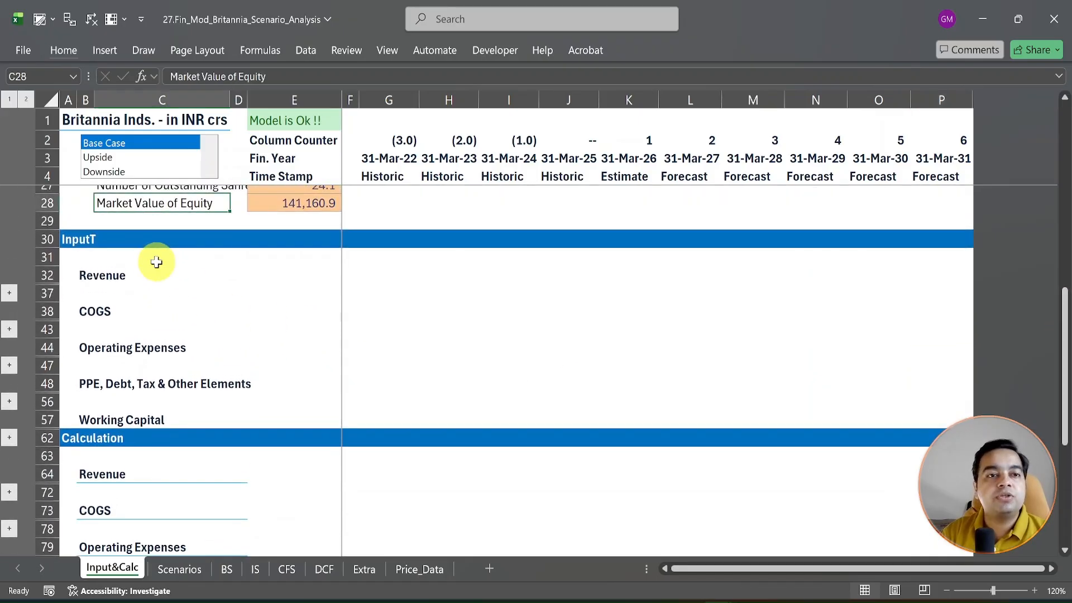
pyautogui.press('Up')
pyautogui.press('Up')
pyautogui.press('Down')
pyautogui.press('Down')
pyautogui.press('Down')
pyautogui.press('Down')
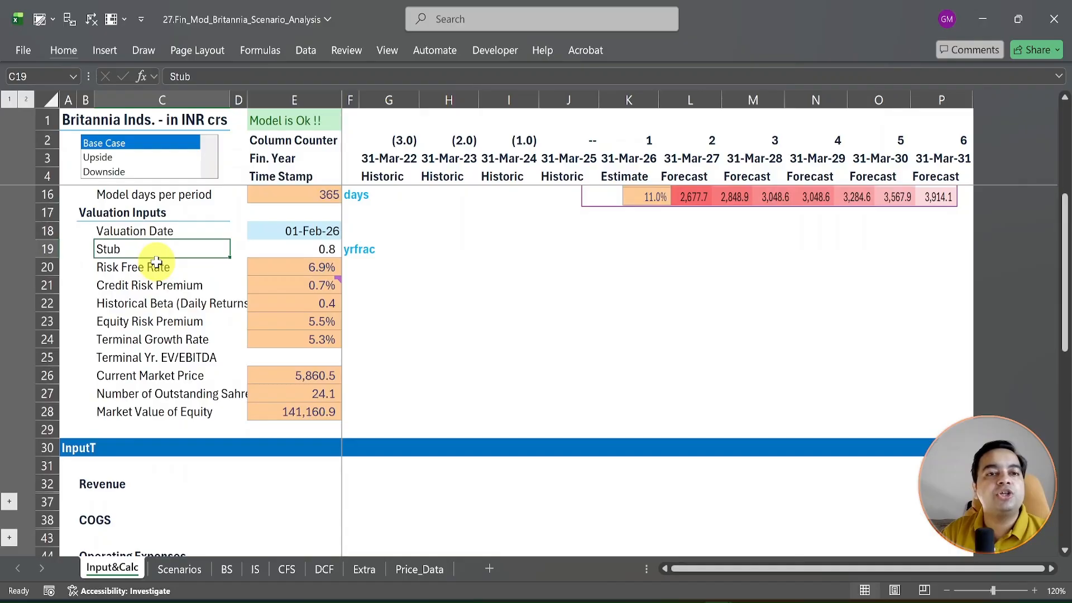
pyautogui.hotkey('shift', 'Down')
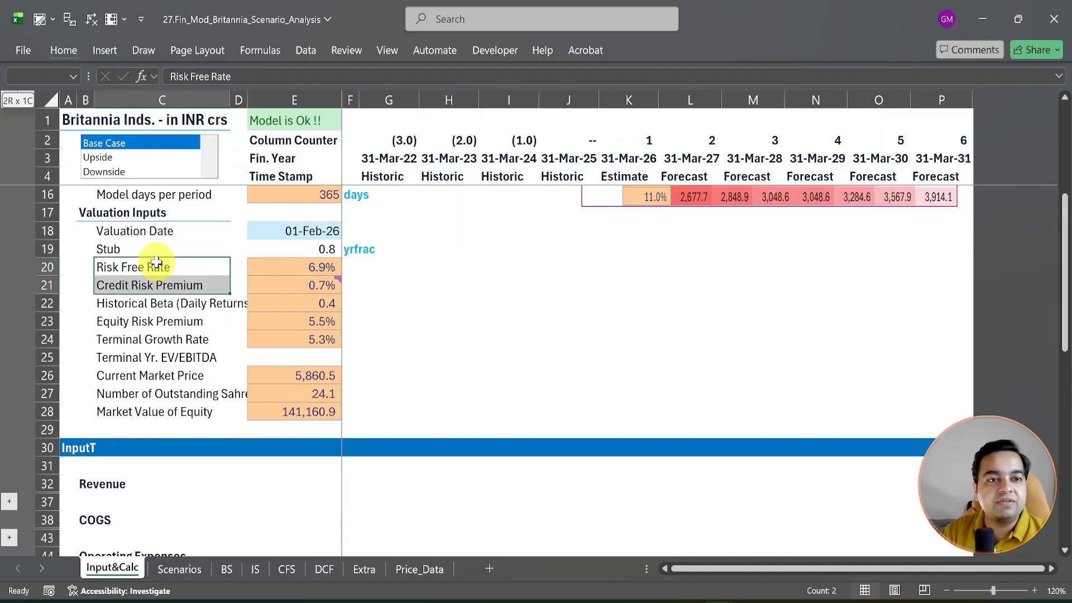
pyautogui.hotkey('shift', 'Down')
pyautogui.hotkey('shift', 'Down')
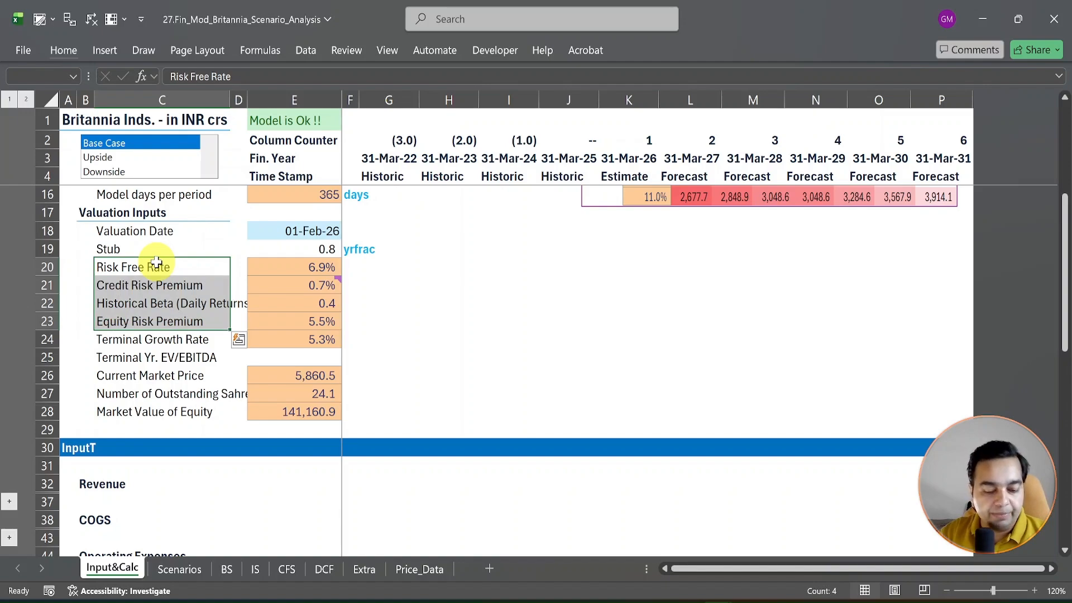
pyautogui.hotkey('ctrl', 'c')
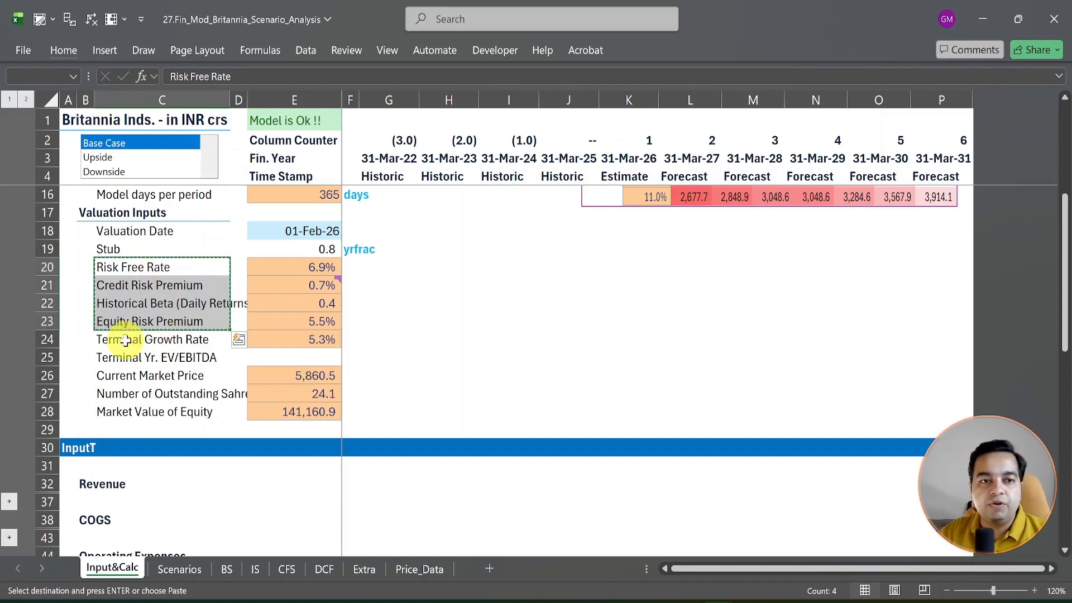
pyautogui.click(126, 340)
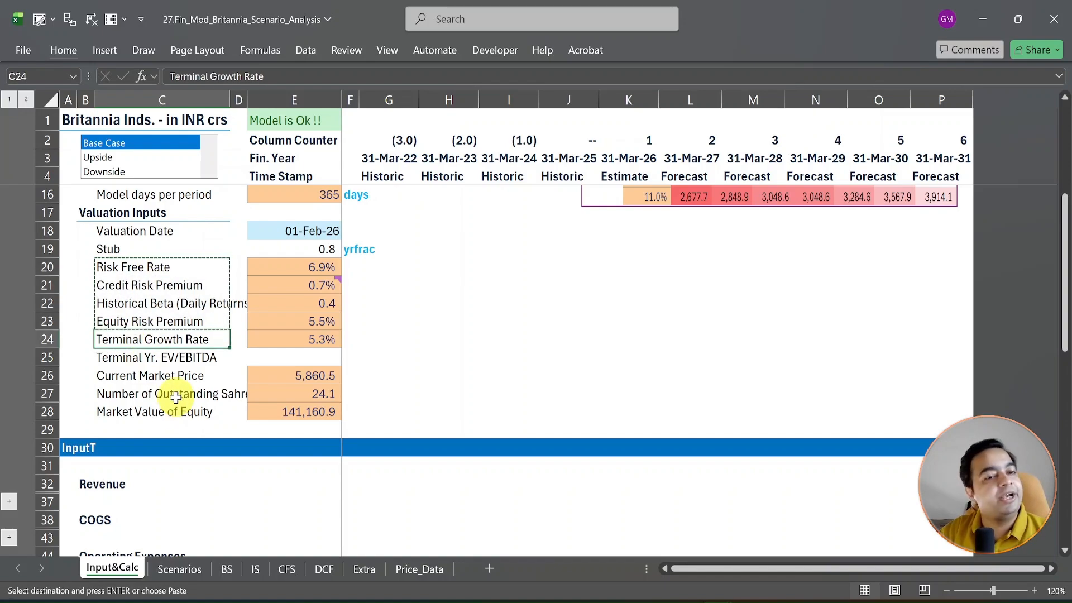
# Paste the copied valuation labels as links into the Scenarios sheet starting at C24, below the Working Capital block
pyautogui.click(186, 575)
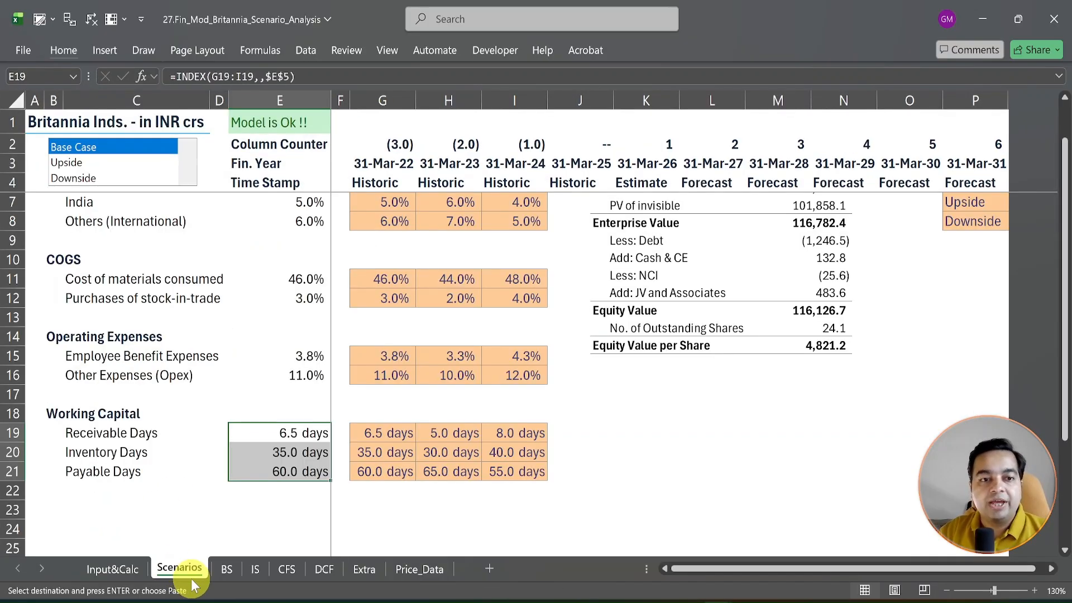
pyautogui.hotkey('ctrl', 'v')
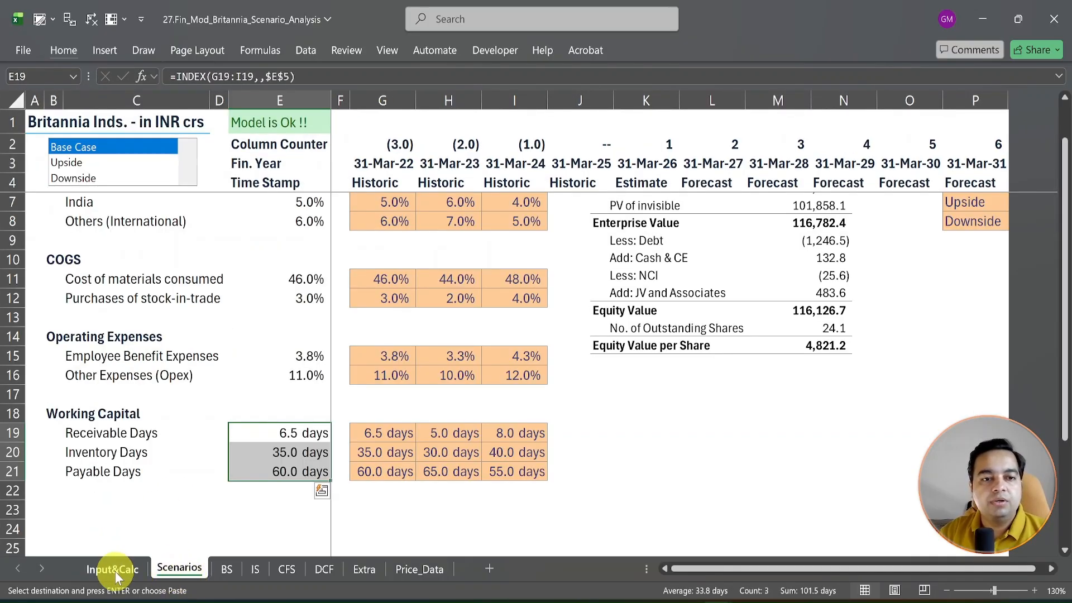
pyautogui.scroll(-2, 1064, 553)
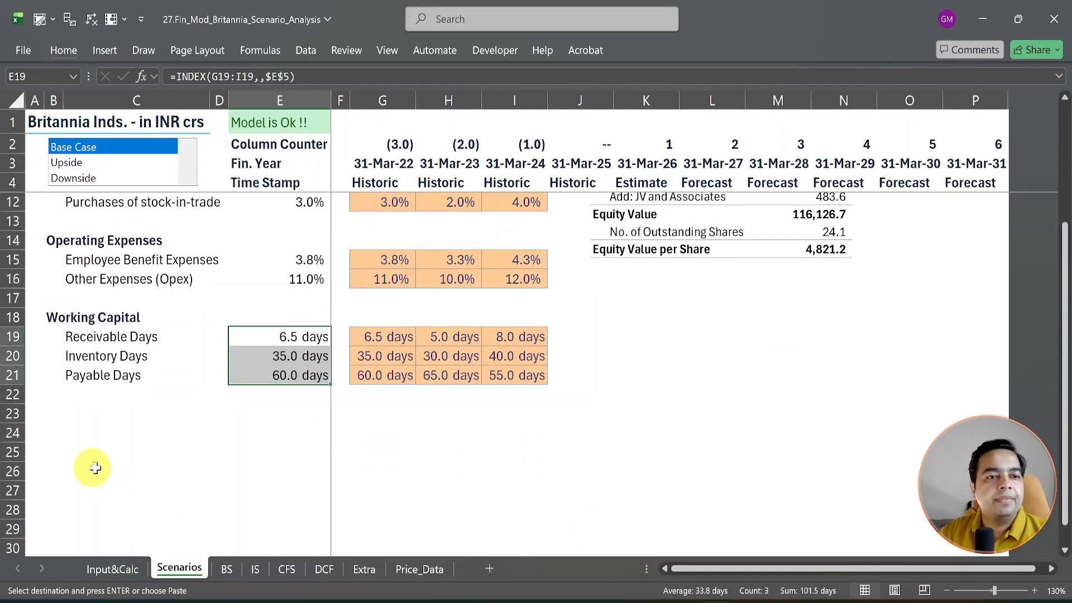
pyautogui.click(66, 410)
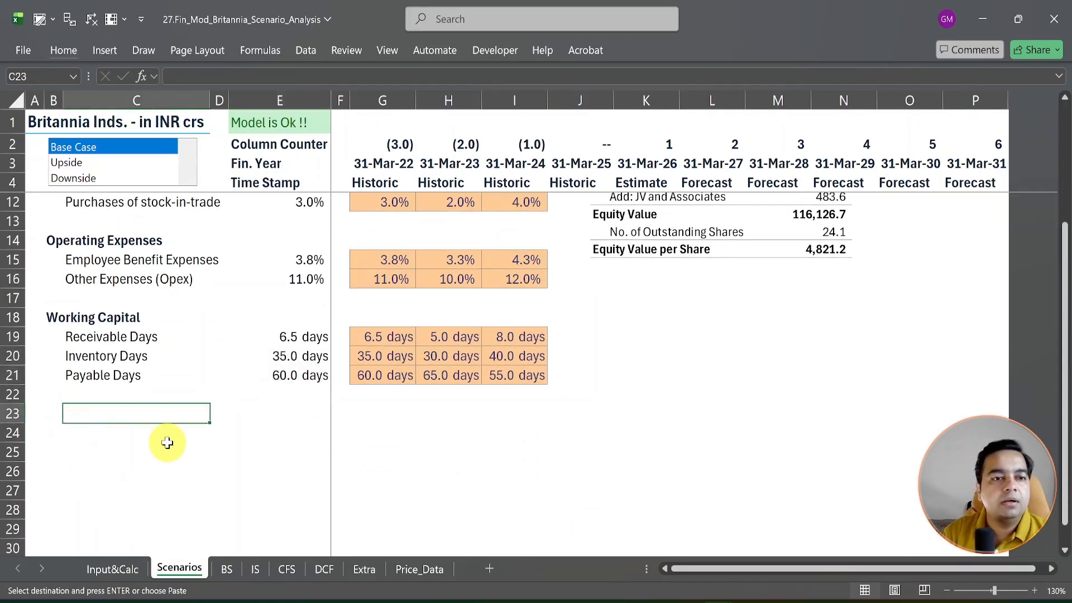
pyautogui.click(167, 441)
pyautogui.hotkey('ctrl', 'alt', 'v')
pyautogui.press('Return')
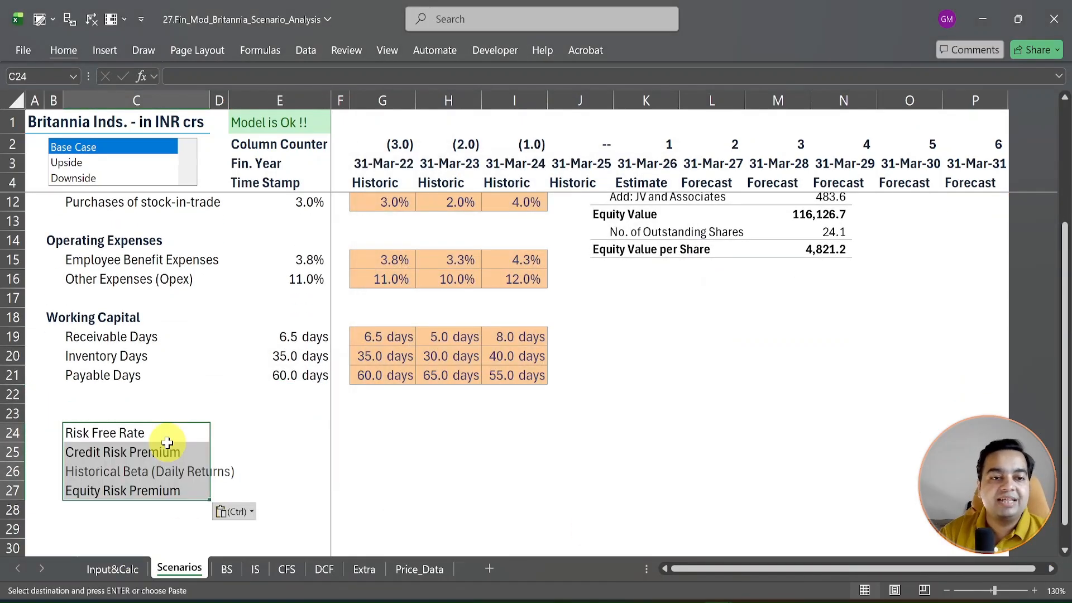
# Enter the heading "Valuation Inputs" in B23 above the linked labels and apply the Heading 4 cell style
pyautogui.press('Up')
pyautogui.press('Left')
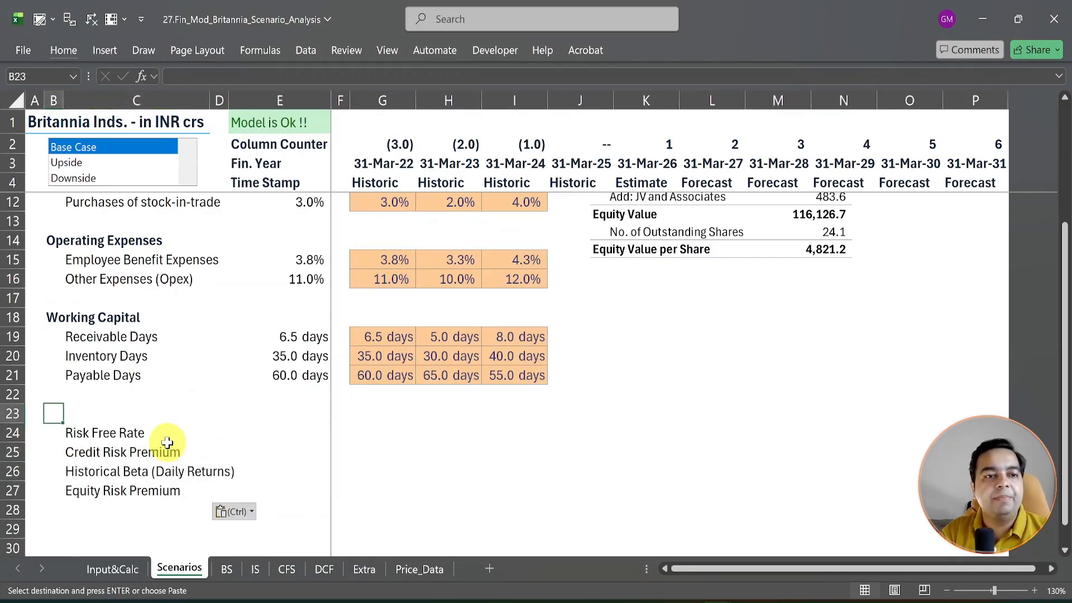
pyautogui.write('Valuation Inputs')
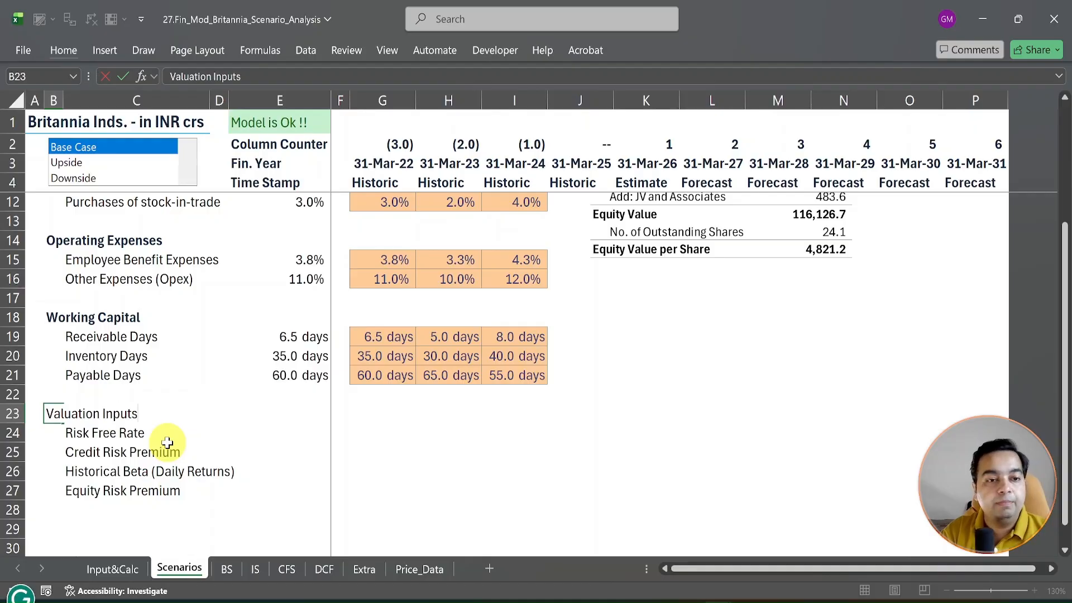
pyautogui.press('Return')
pyautogui.press('Up')
pyautogui.hotkey('alt', '1')
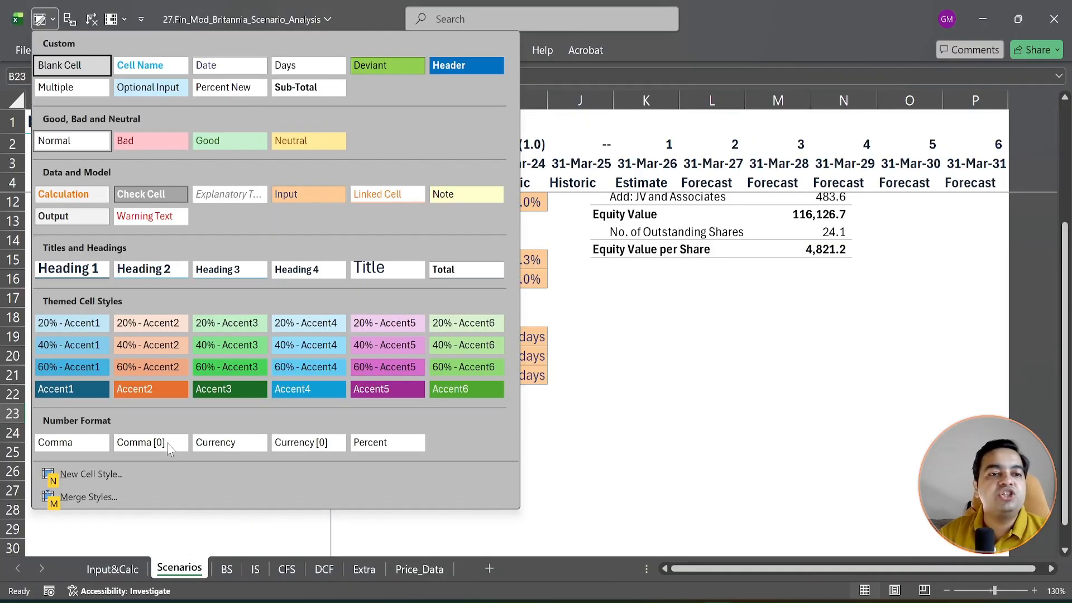
pyautogui.click(304, 268)
pyautogui.click(108, 436)
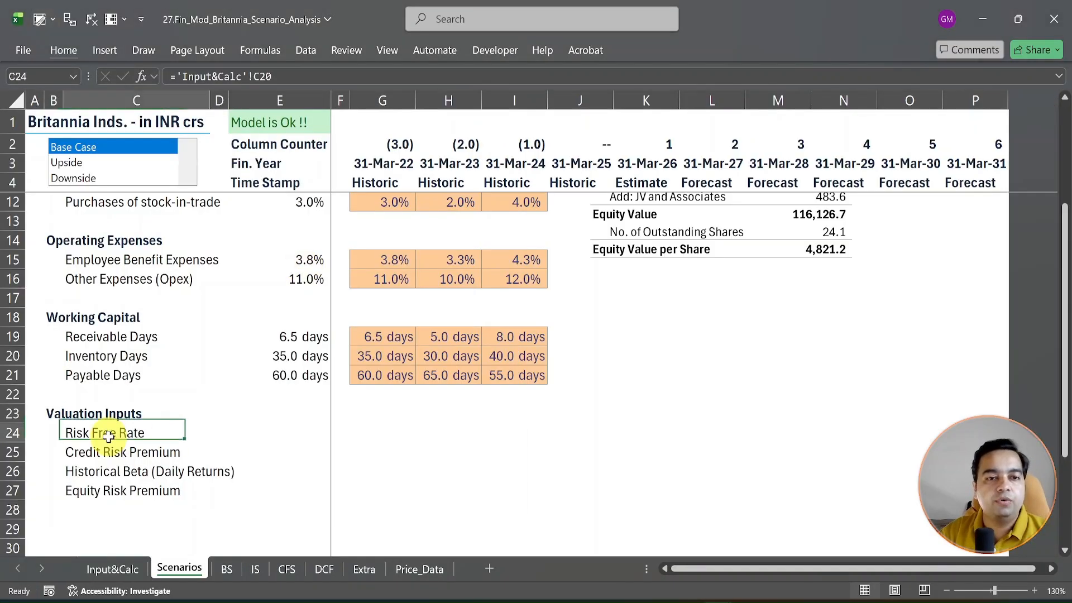
# Copy Input&Calc E20:E23 and paste it as values and number formats into the Base Case cells G24:G27 on Scenarios
pyautogui.click(360, 432)
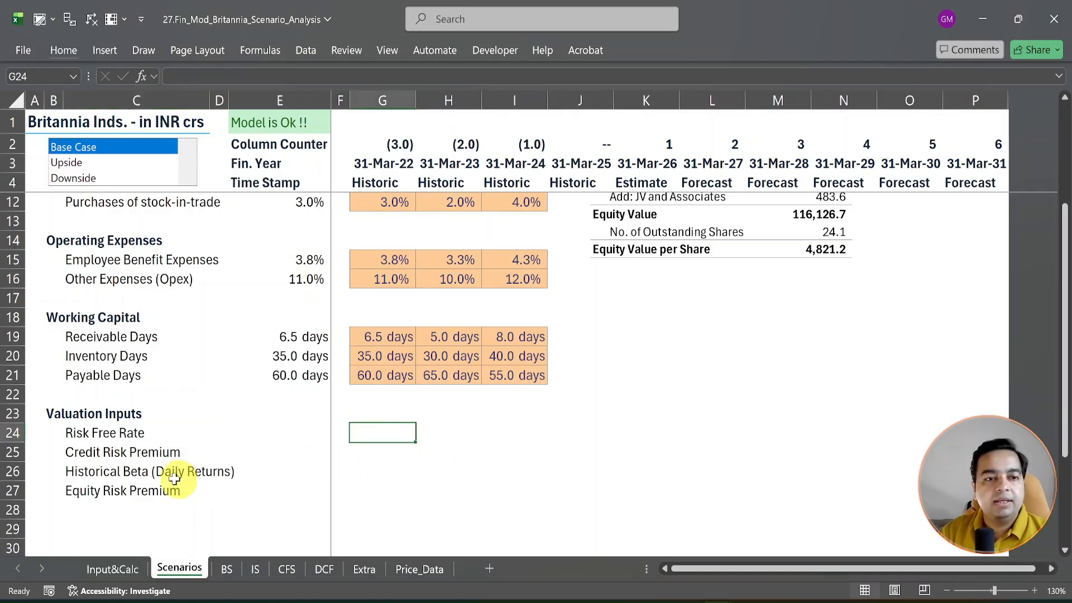
pyautogui.click(115, 569)
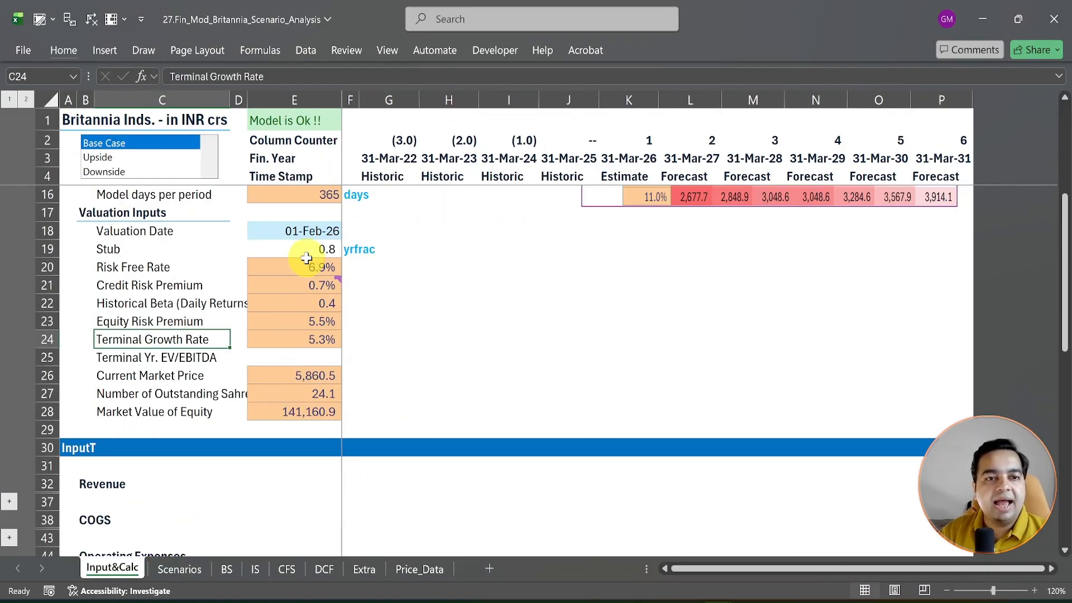
pyautogui.moveTo(305, 266); pyautogui.dragTo(305, 317)
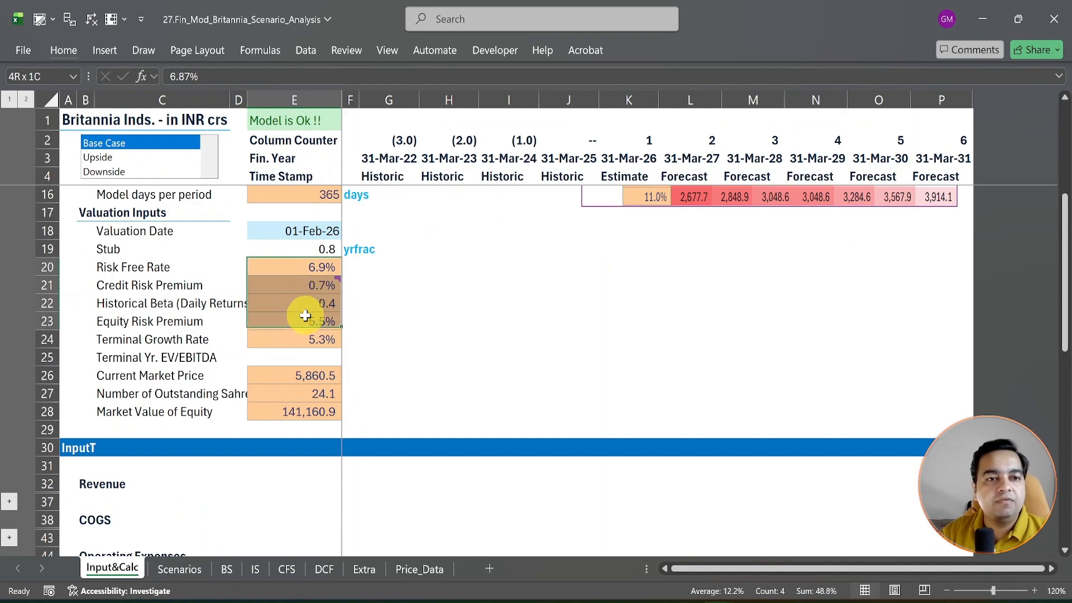
pyautogui.hotkey('ctrl', 'c')
pyautogui.moveTo(307, 268); pyautogui.dragTo(305, 323)
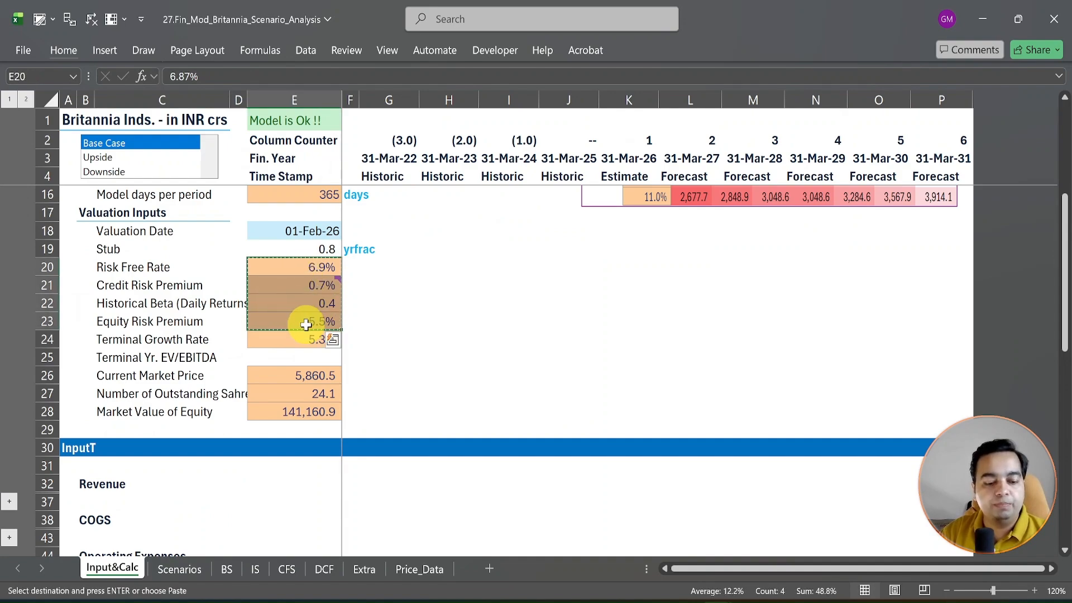
pyautogui.click(179, 569)
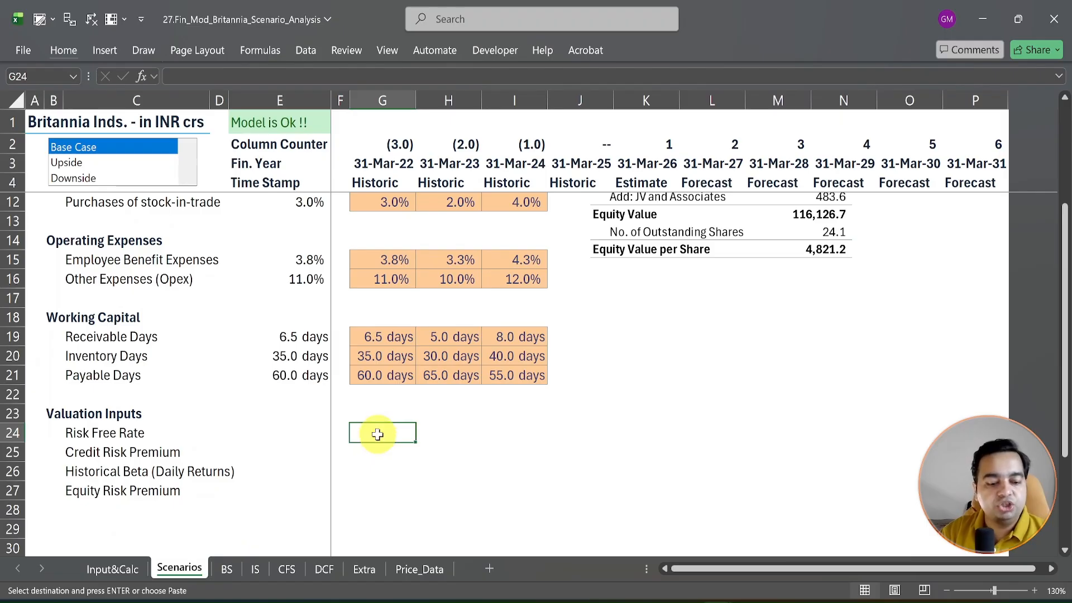
pyautogui.hotkey('ctrl', 'alt', 'v')
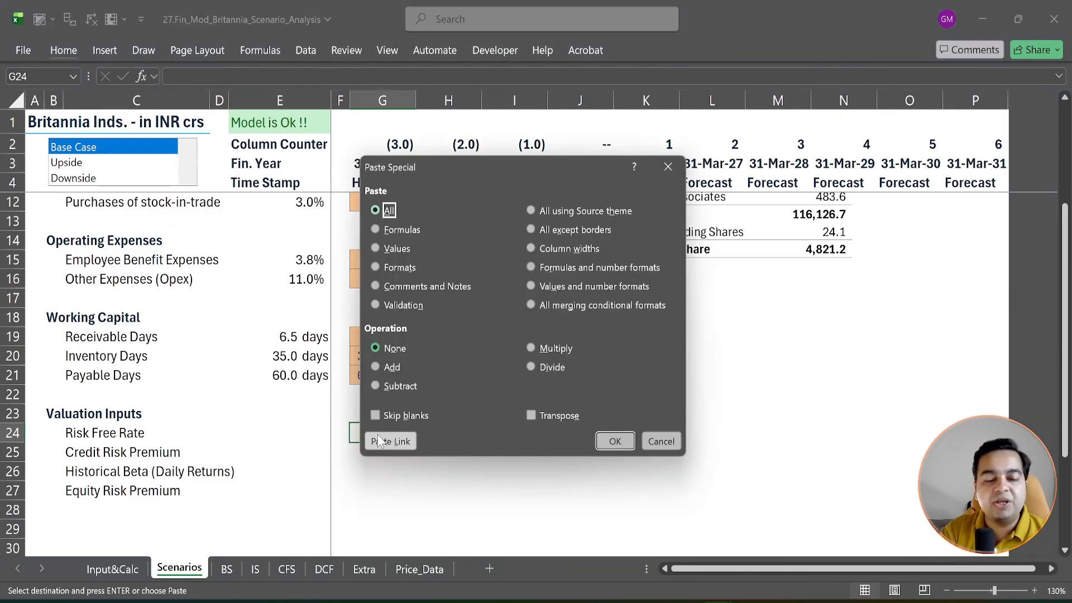
pyautogui.press('u')
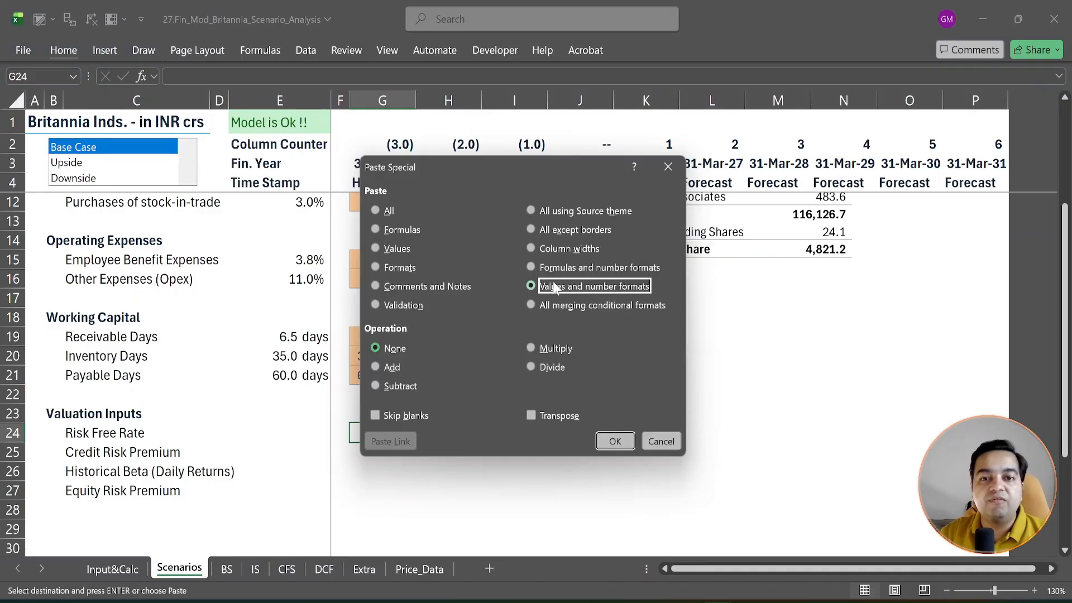
pyautogui.click(613, 440)
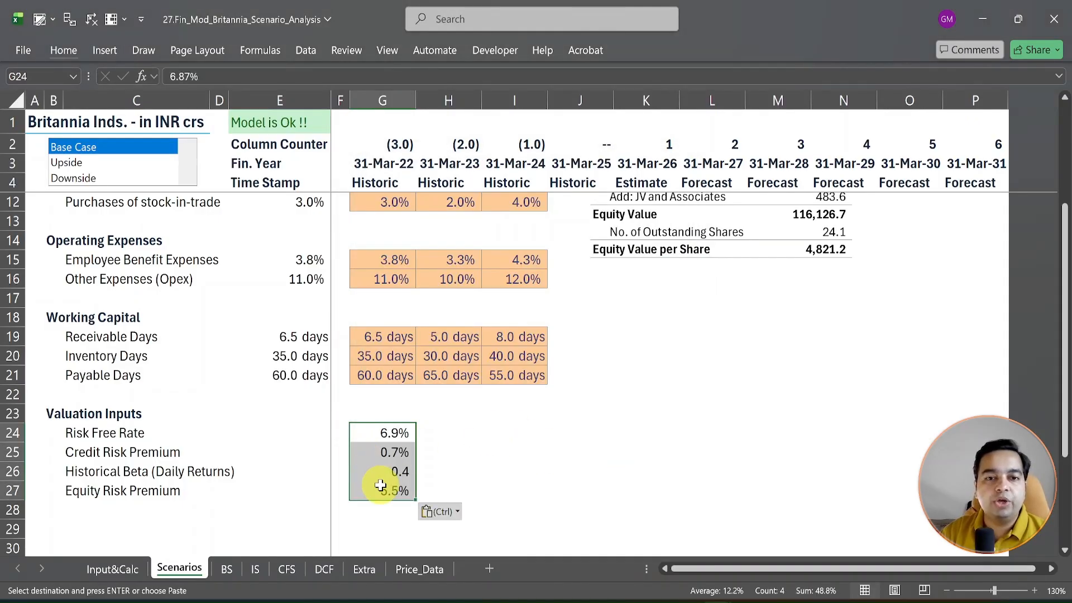
# Apply the Input cell style to the valuation scenario range G24:I27
pyautogui.click(408, 476)
pyautogui.moveTo(390, 432); pyautogui.dragTo(506, 489)
pyautogui.hotkey('alt', 'h')
pyautogui.press('j')
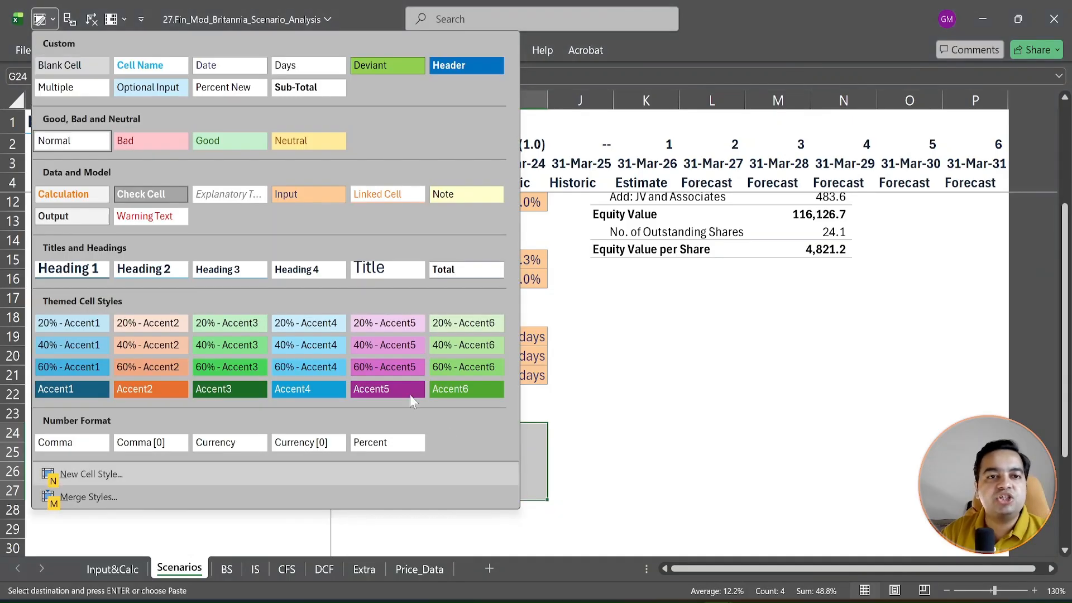
pyautogui.click(296, 199)
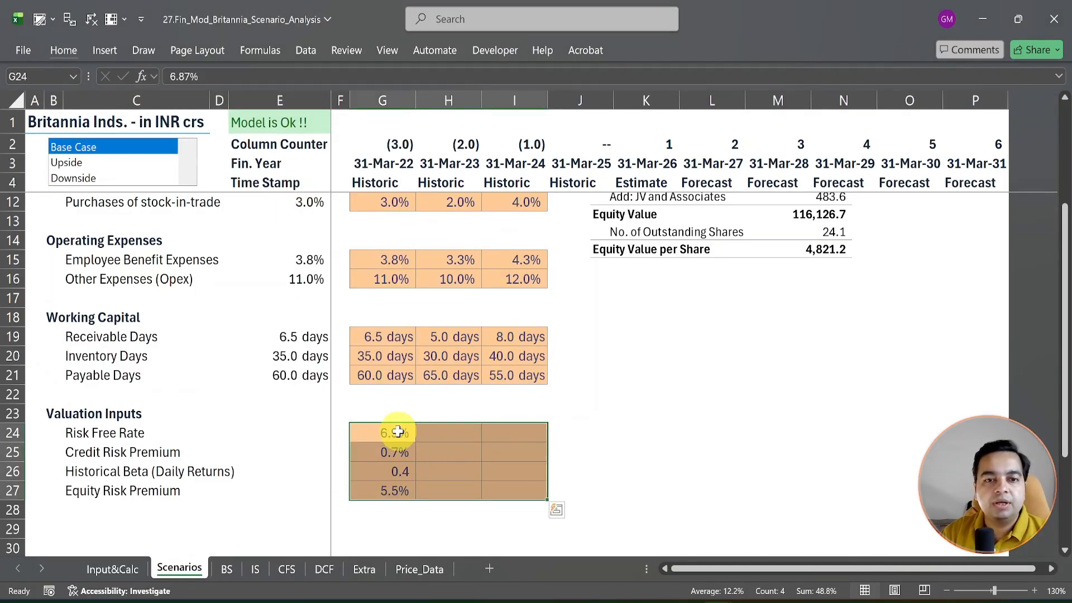
# Apply the Percent New cell style to G24:I25 and to the Equity Risk Premium cells G27:I27
pyautogui.moveTo(395, 431); pyautogui.dragTo(497, 445)
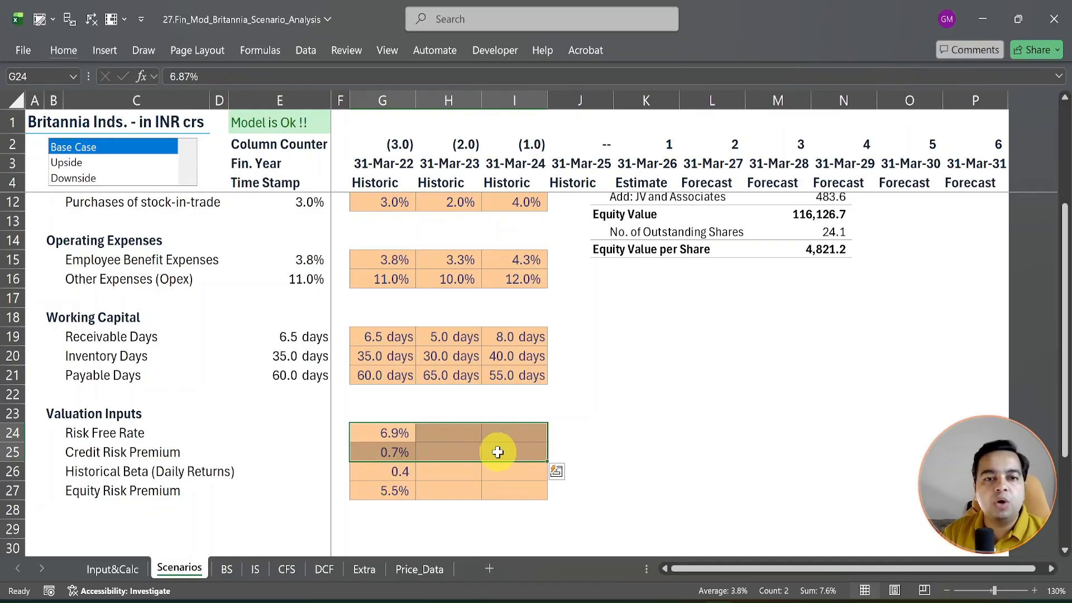
pyautogui.hotkey('alt', 'h')
pyautogui.press('j')
pyautogui.click(221, 95)
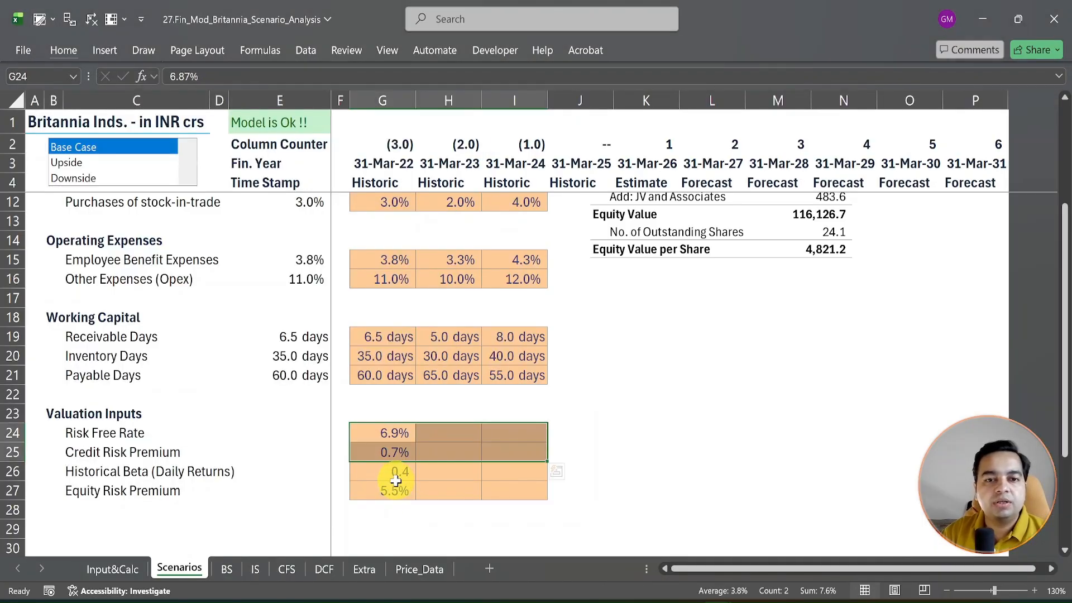
pyautogui.moveTo(398, 490); pyautogui.dragTo(515, 496)
pyautogui.hotkey('alt', 'h')
pyautogui.press('j')
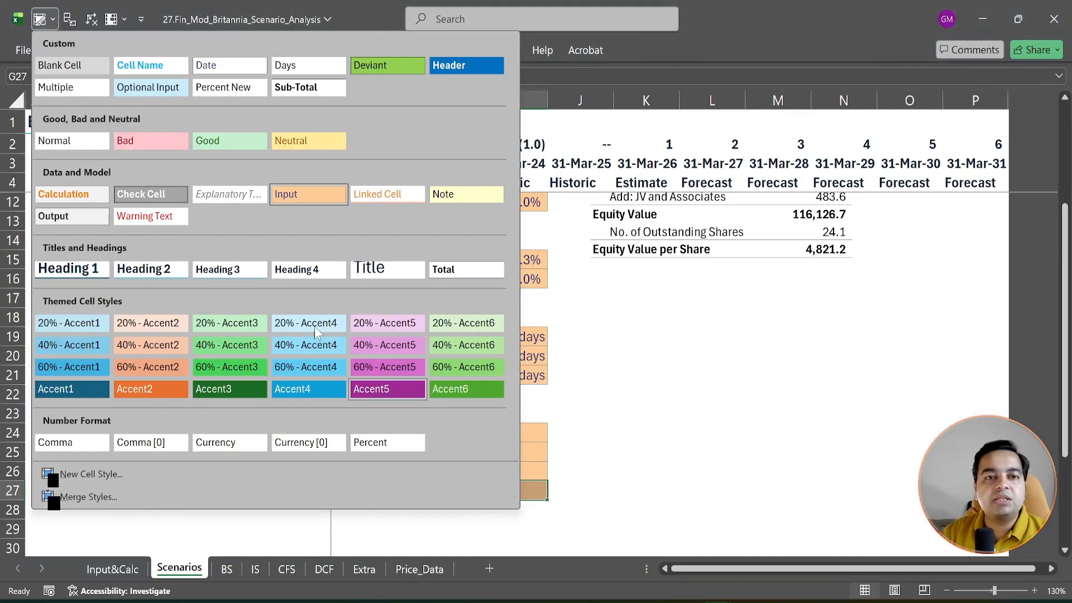
pyautogui.click(226, 90)
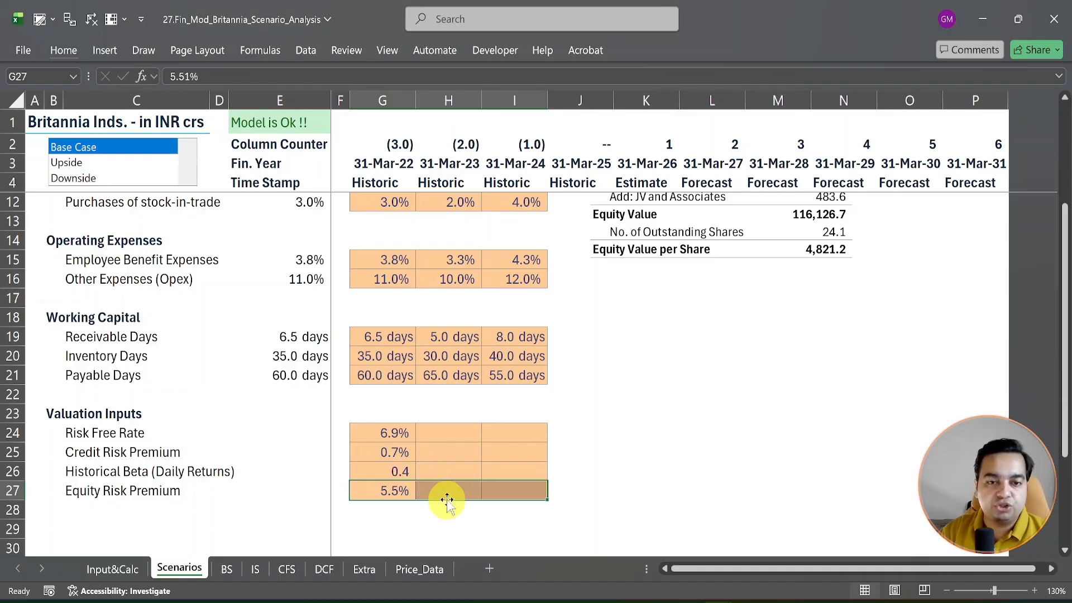
# Check the exact Base Case Risk Free Rate in G24 and enter 6.37% as the Upside rate in H24
pyautogui.click(432, 471)
pyautogui.click(438, 429)
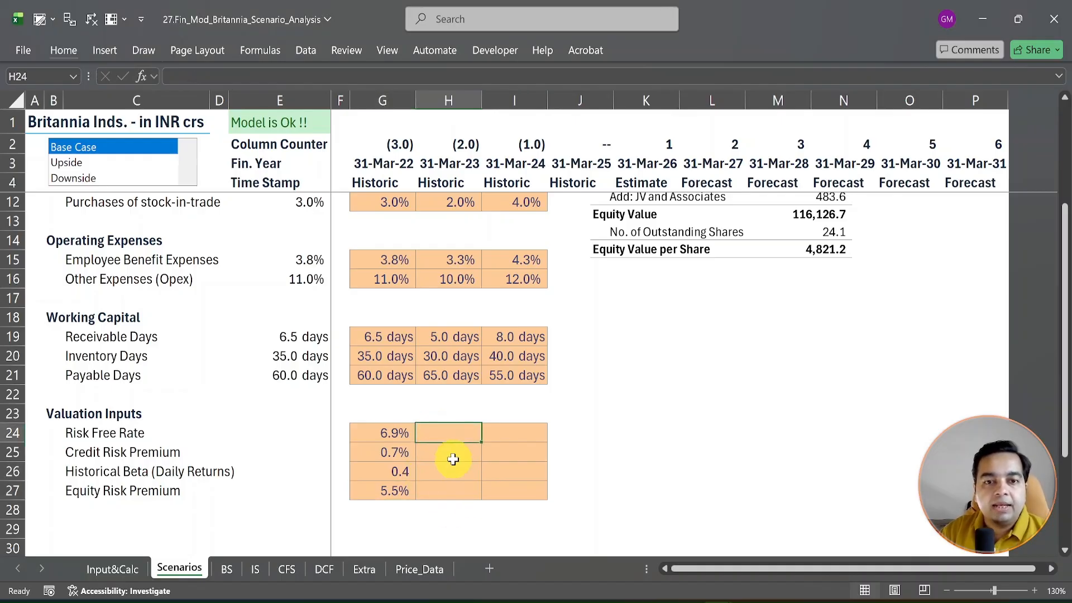
pyautogui.click(394, 436)
pyautogui.press('F2')
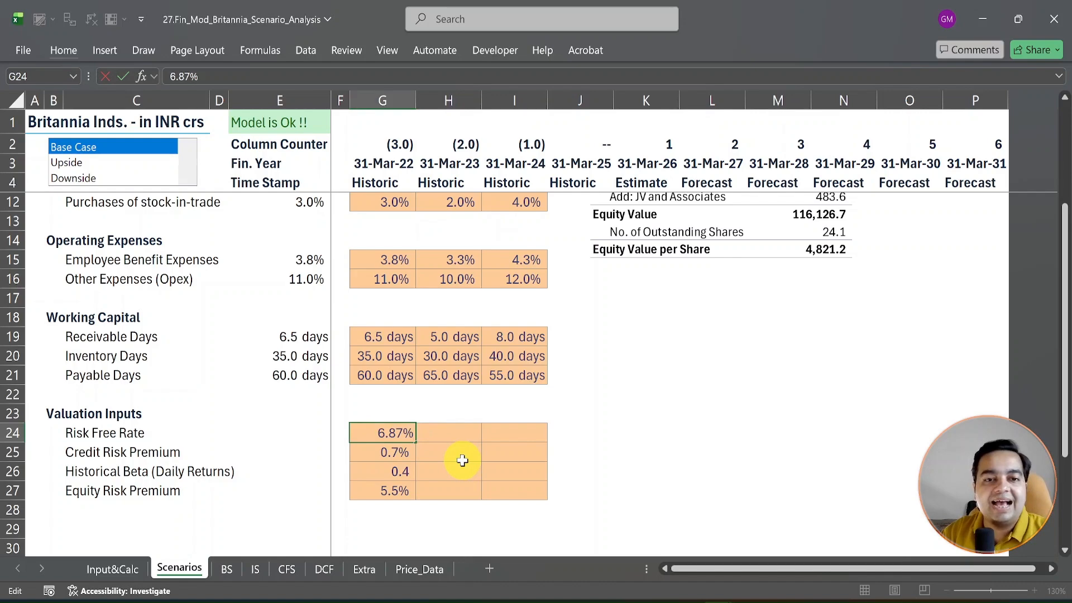
pyautogui.click(450, 435)
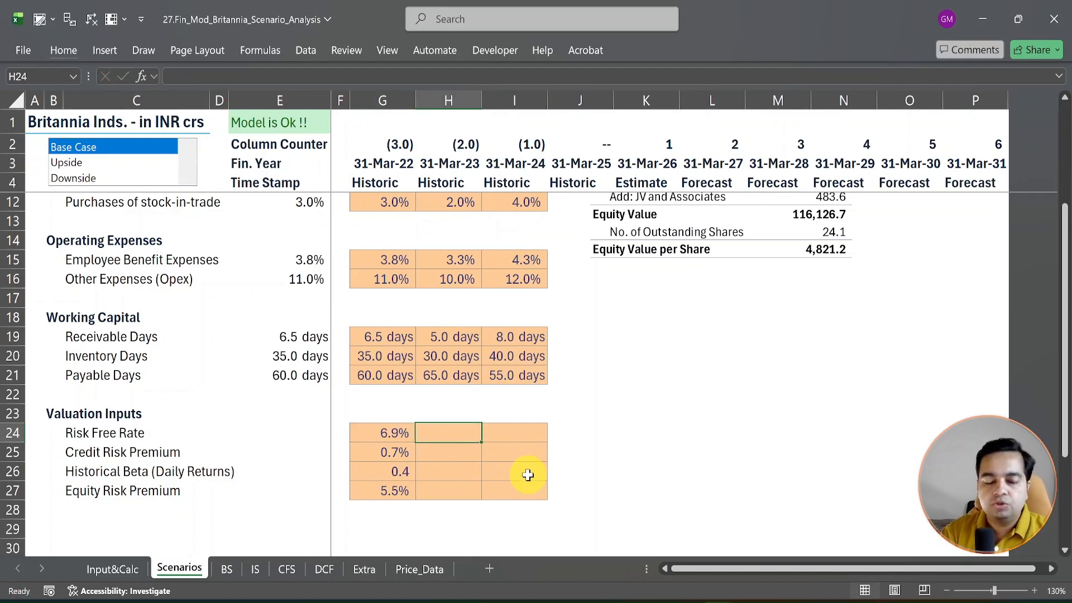
pyautogui.write('6.37')
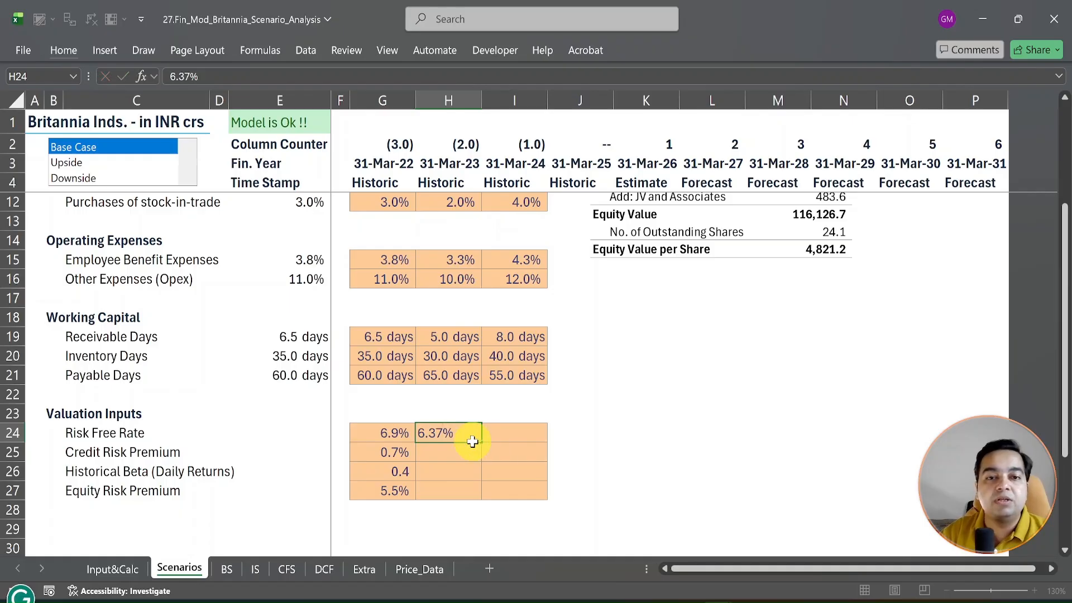
pyautogui.press('Tab')
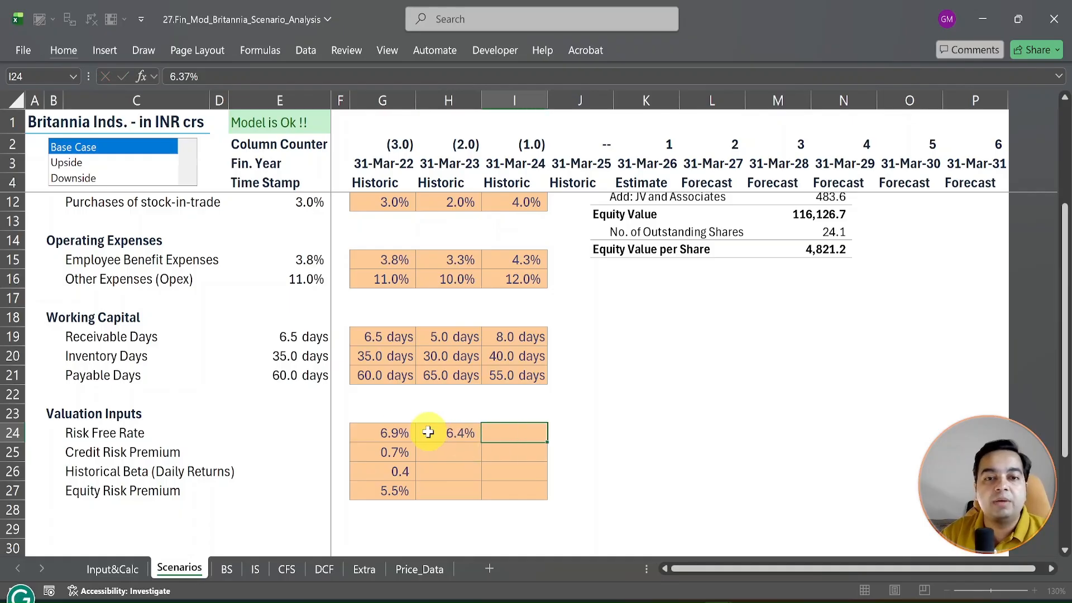
# Check the Base Case and Upside Risk Free Rates, and enter 7.37% as the Downside rate in I24
pyautogui.click(394, 432)
pyautogui.click(455, 433)
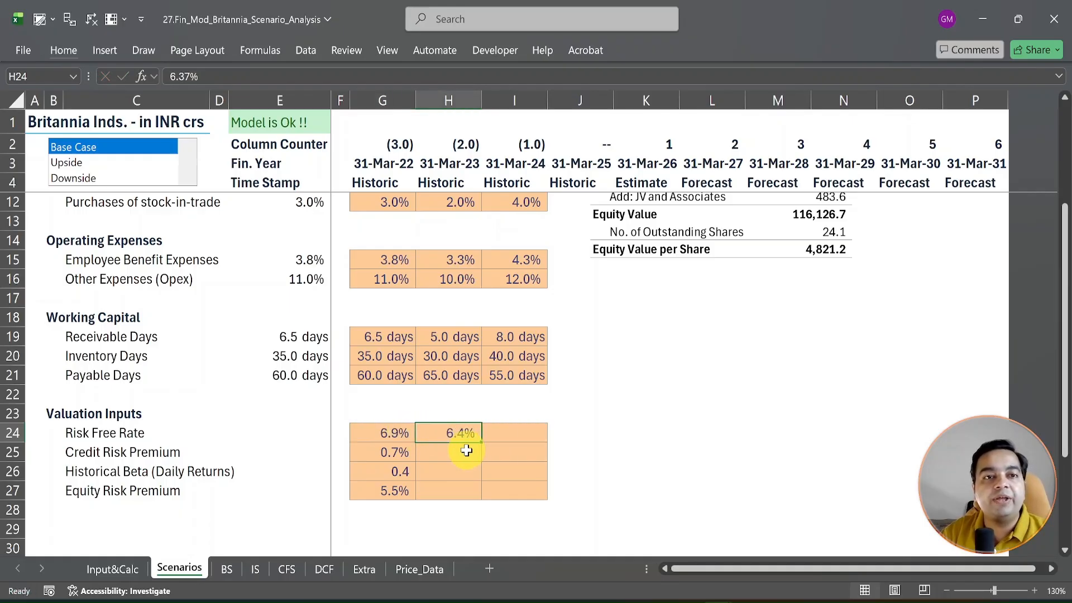
pyautogui.click(394, 434)
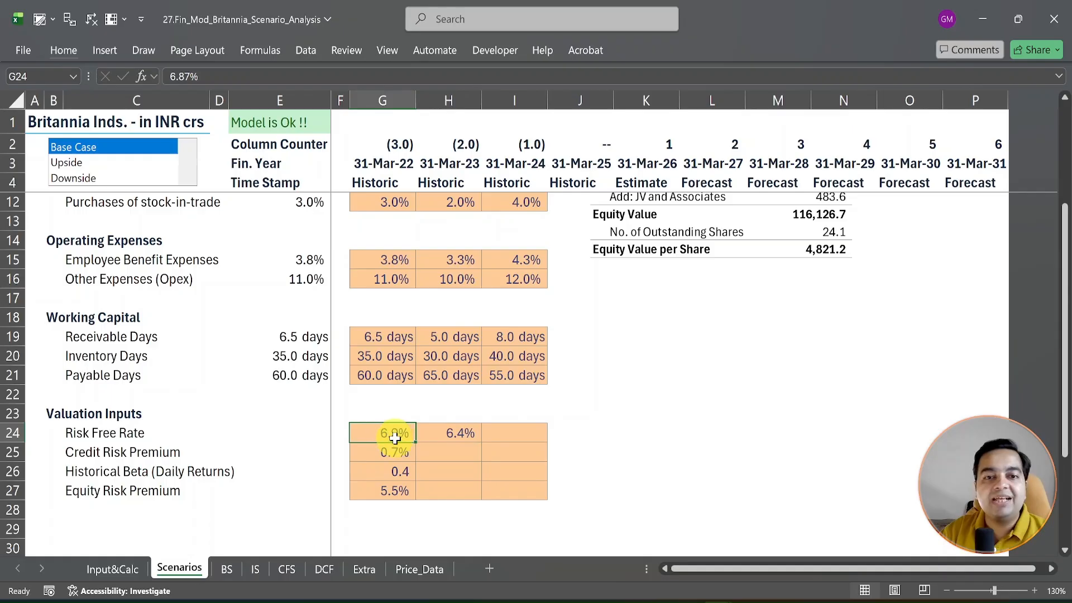
pyautogui.click(452, 435)
pyautogui.click(510, 435)
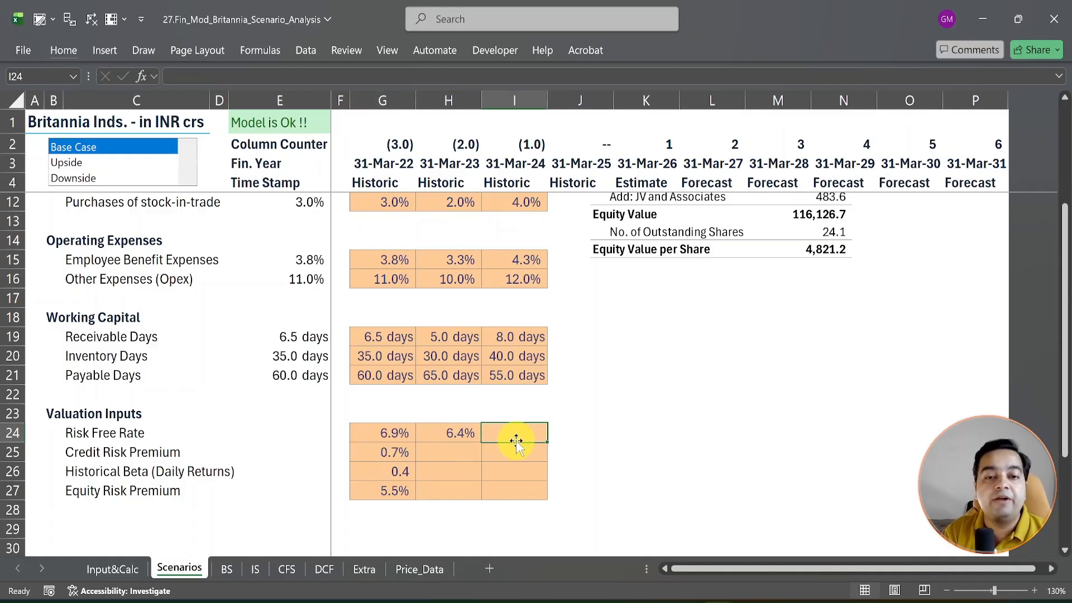
pyautogui.write('=')
pyautogui.press('Escape')
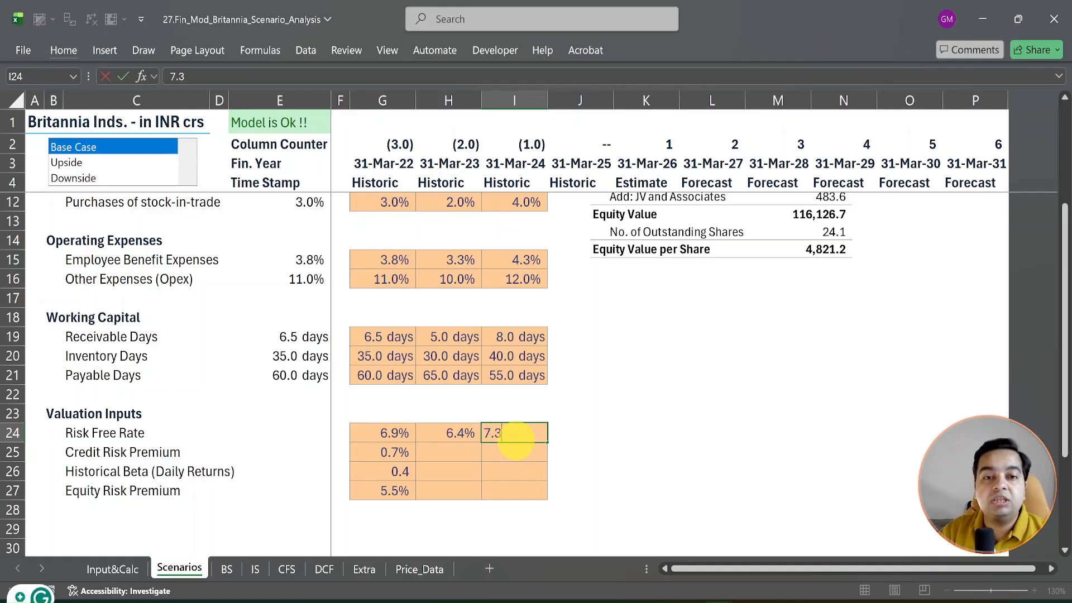
pyautogui.write('7.37')
pyautogui.press('Return')
pyautogui.press('Up')
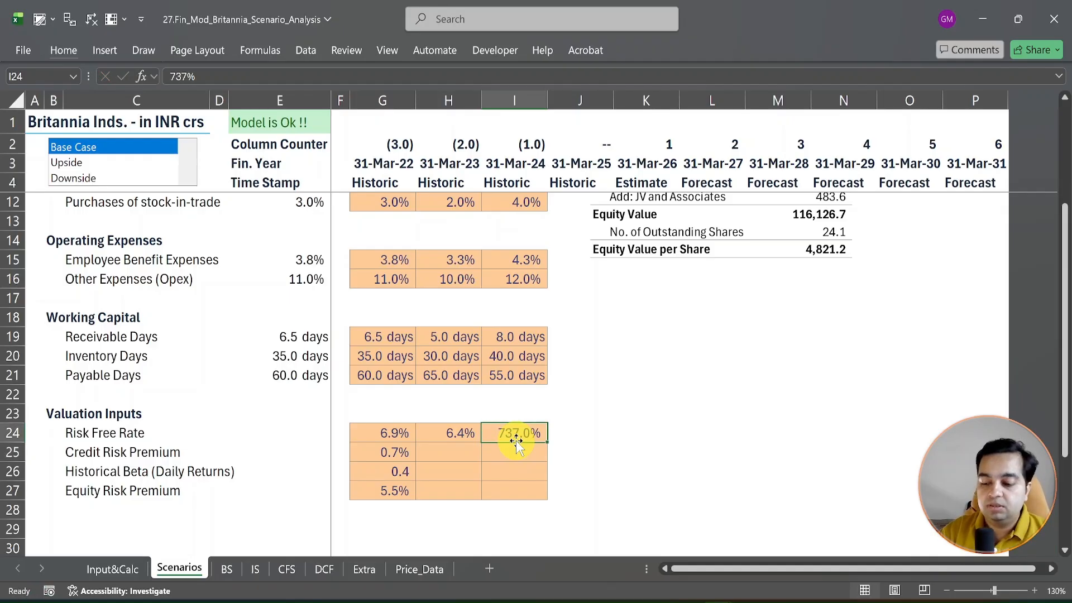
pyautogui.write('0.')
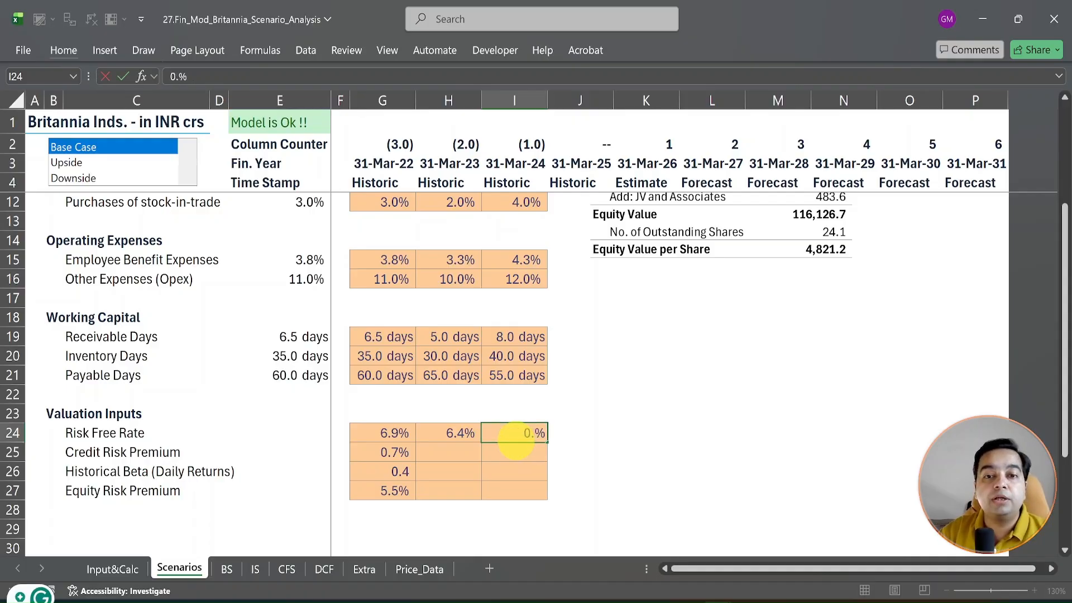
pyautogui.write('.')
pyautogui.press('BackSpace')
pyautogui.press('BackSpace')
pyautogui.write('7.37')
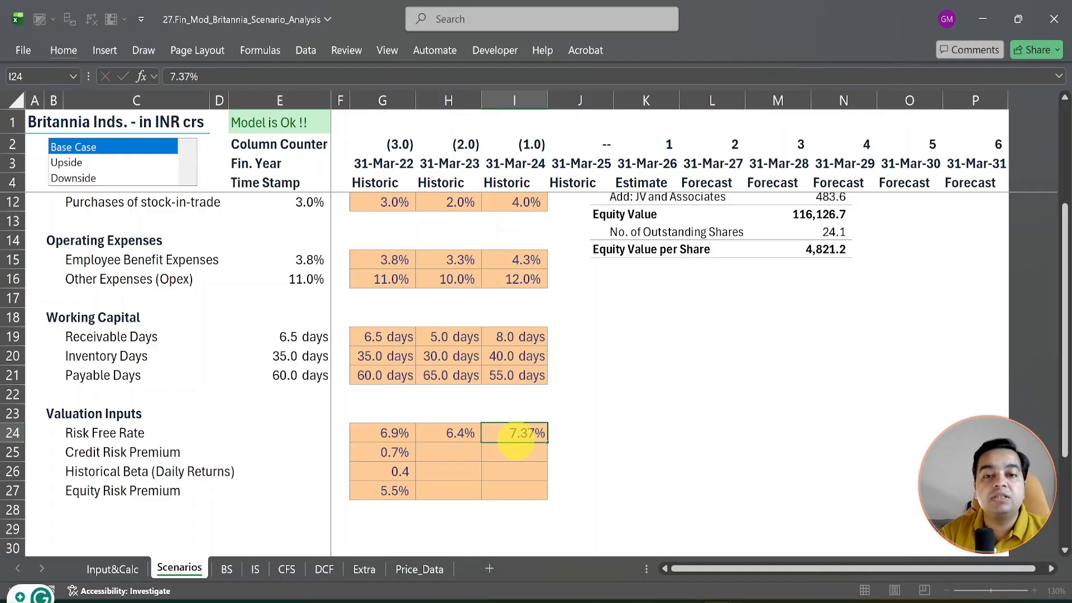
pyautogui.press('Return')
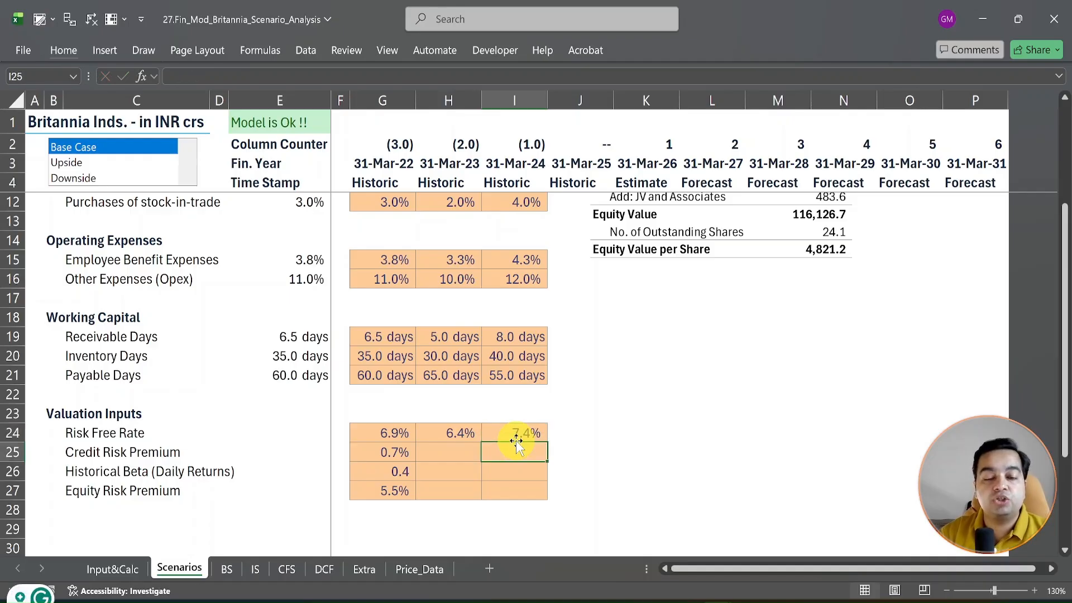
# Enter 0.48% as the Upside Credit Risk Premium in H25
pyautogui.click(457, 450)
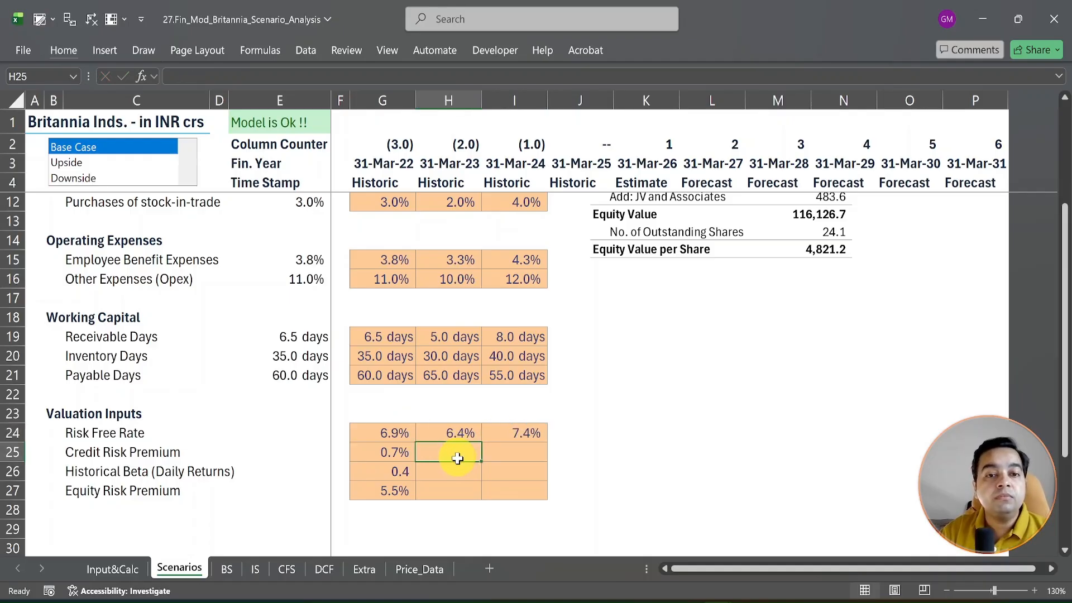
pyautogui.click(388, 452)
pyautogui.press('Right')
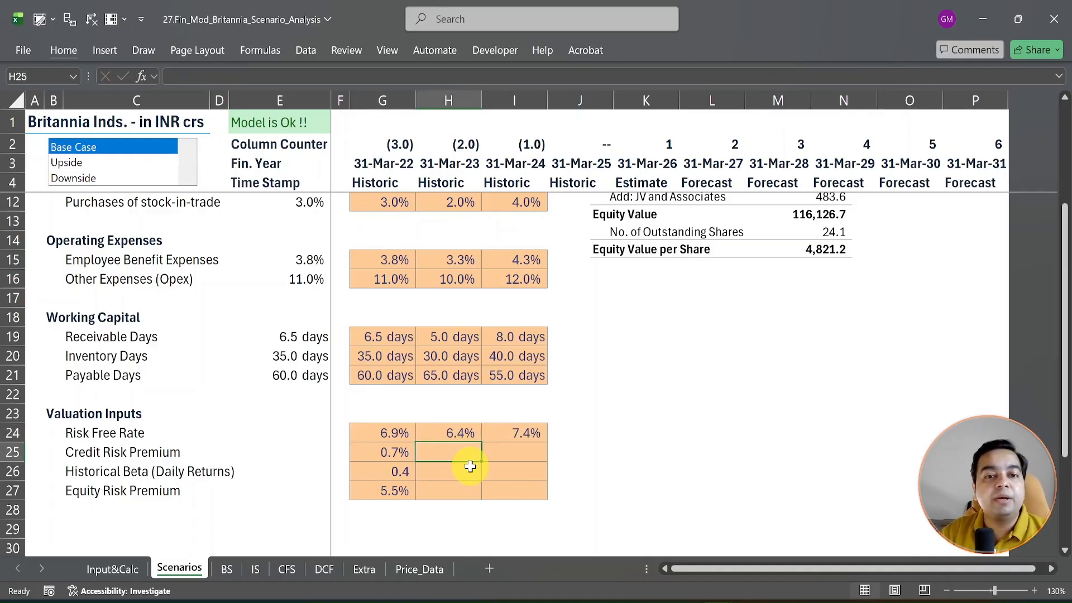
pyautogui.write('.48')
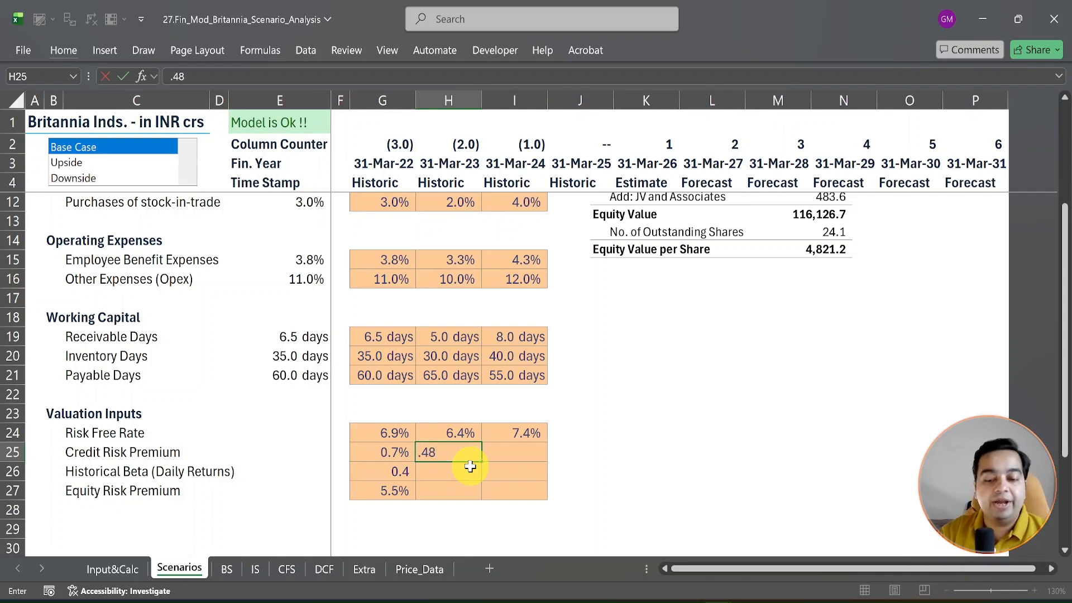
pyautogui.press('Right')
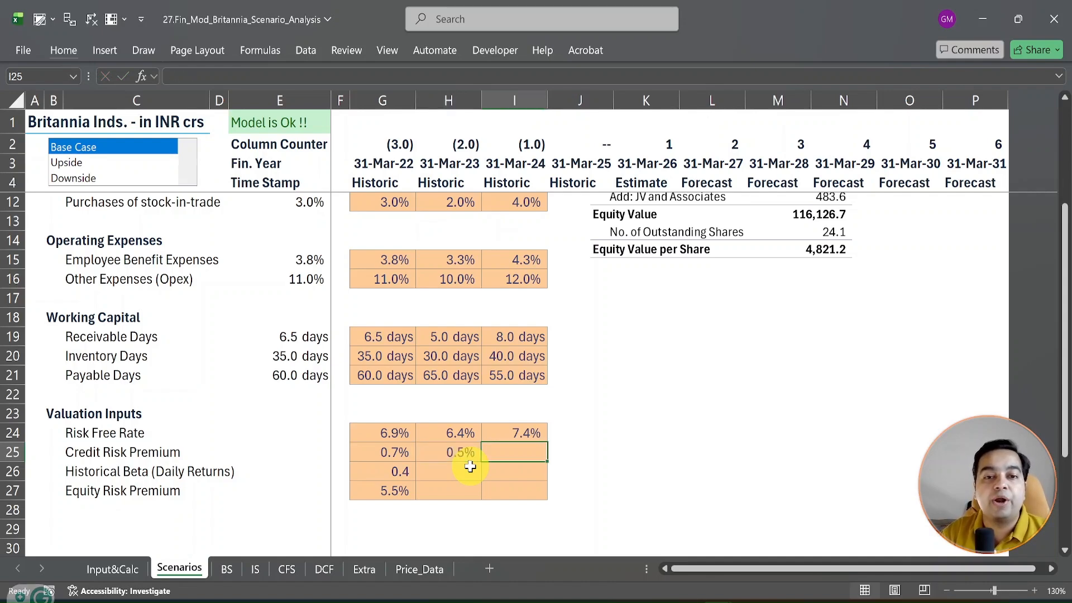
# Check the exact Base Case Credit Risk Premium in G25 and enter 0.88% as the Downside premium in I25
pyautogui.press('Left')
pyautogui.press('Left')
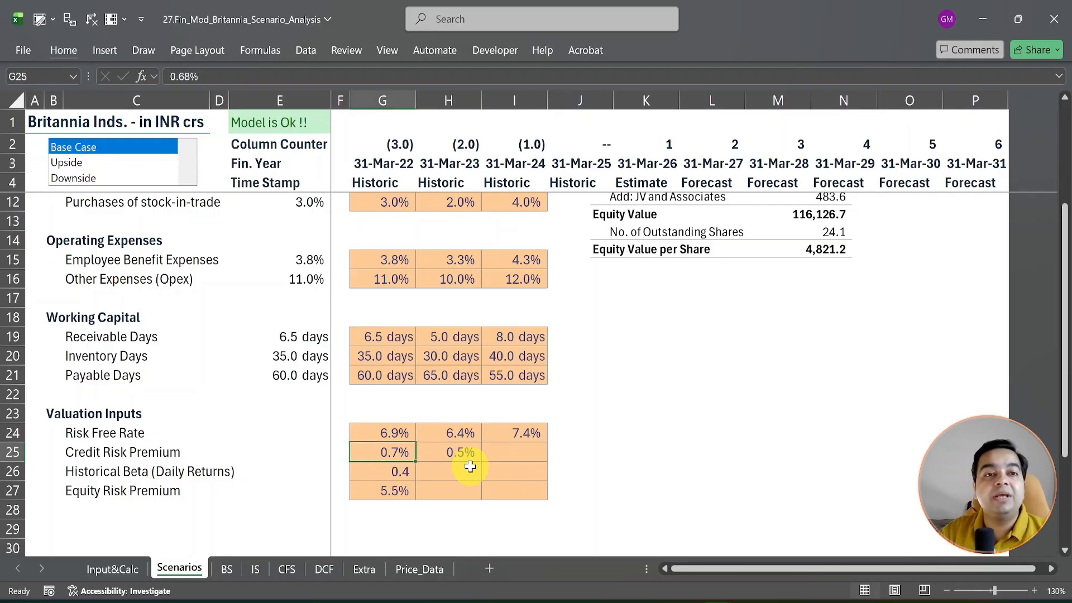
pyautogui.press('Right')
pyautogui.press('Right')
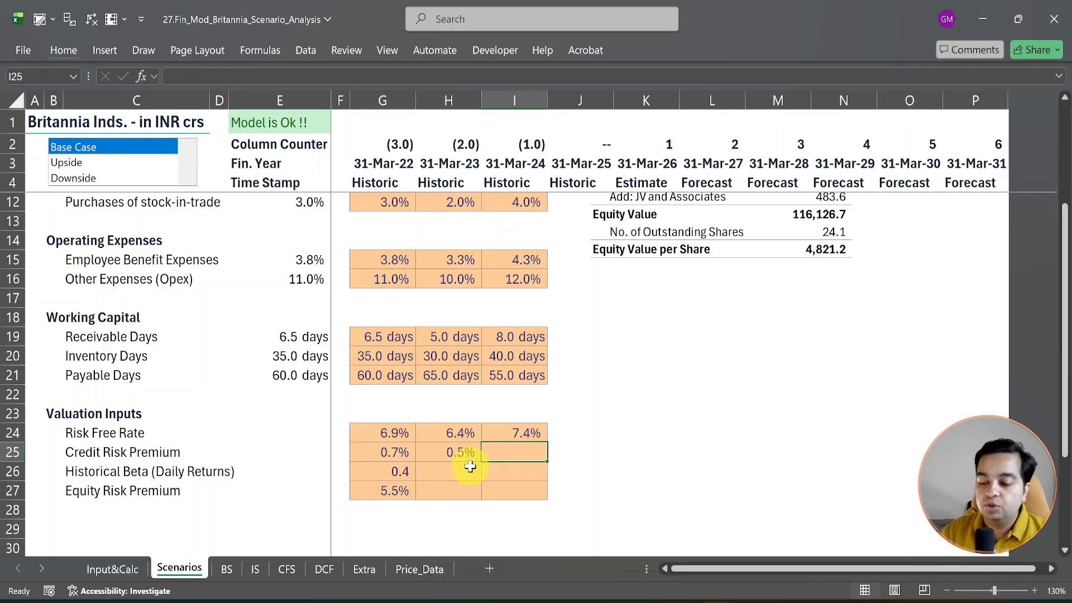
pyautogui.write('.')
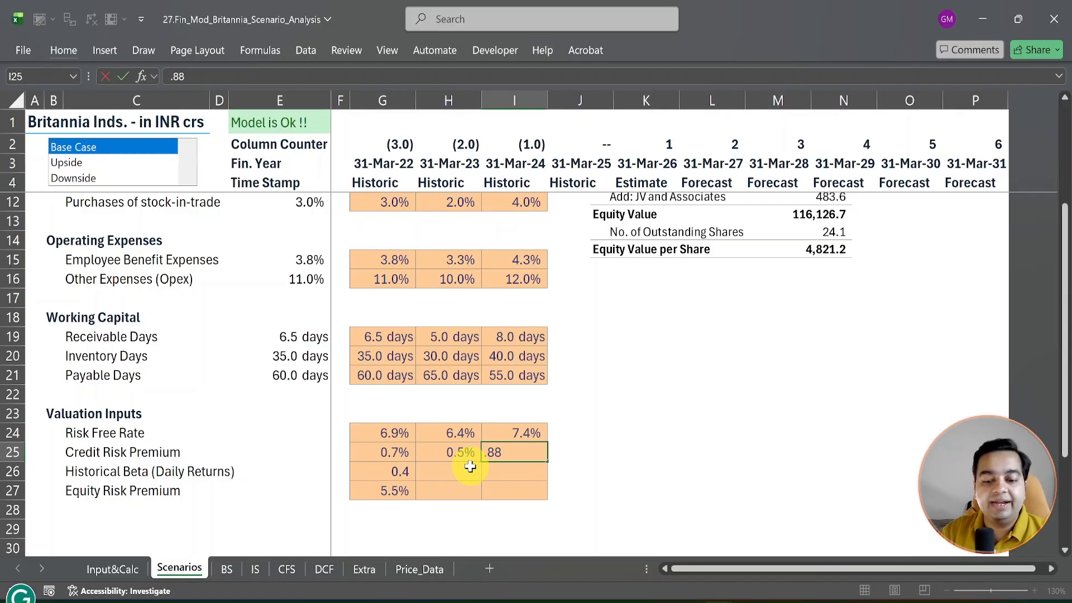
pyautogui.write('88')
pyautogui.press('Return')
# Check the exact Base Case Historical Beta in G26, and enter 0.3 for Upside in H26 and 0.4 for Downside in I26
pyautogui.press('Up')
pyautogui.press('Left')
pyautogui.press('Left')
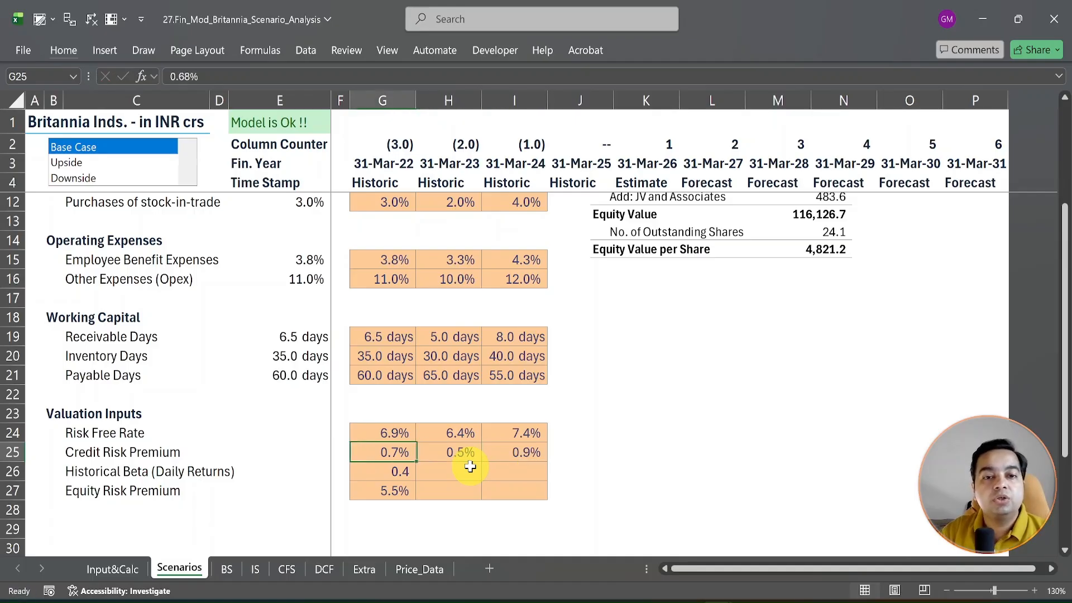
pyautogui.press('Right')
pyautogui.press('Down')
pyautogui.press('Left')
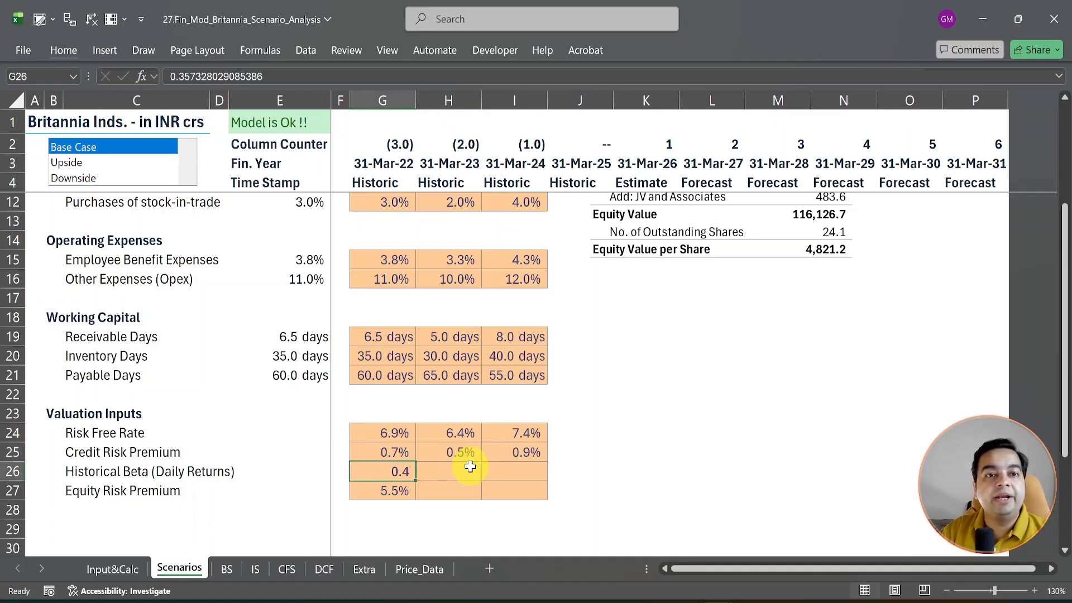
pyautogui.press('F2')
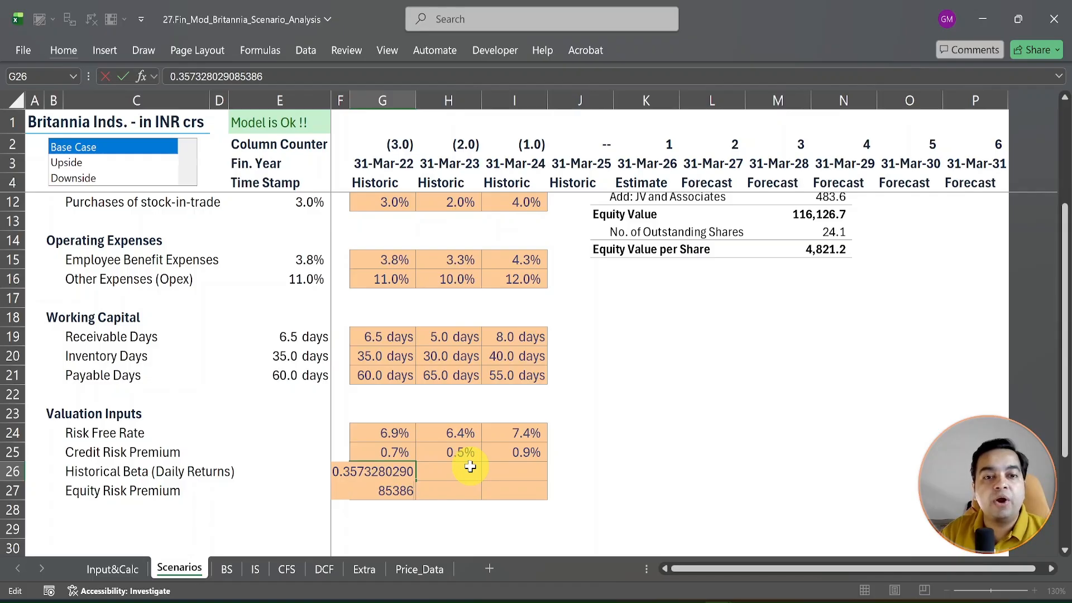
pyautogui.press('Tab')
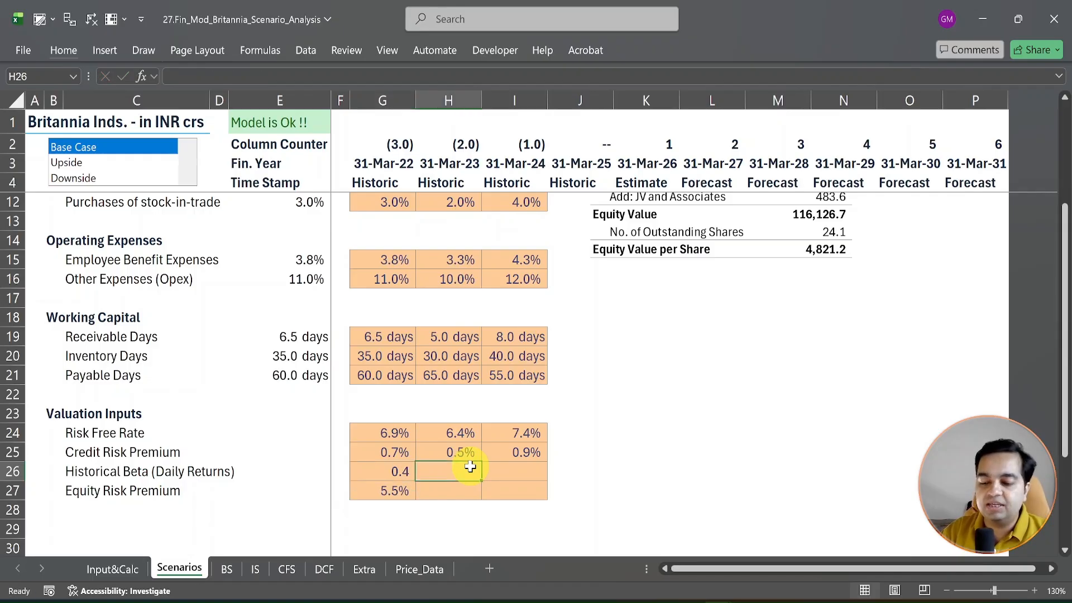
pyautogui.write('0.3')
pyautogui.press('Tab')
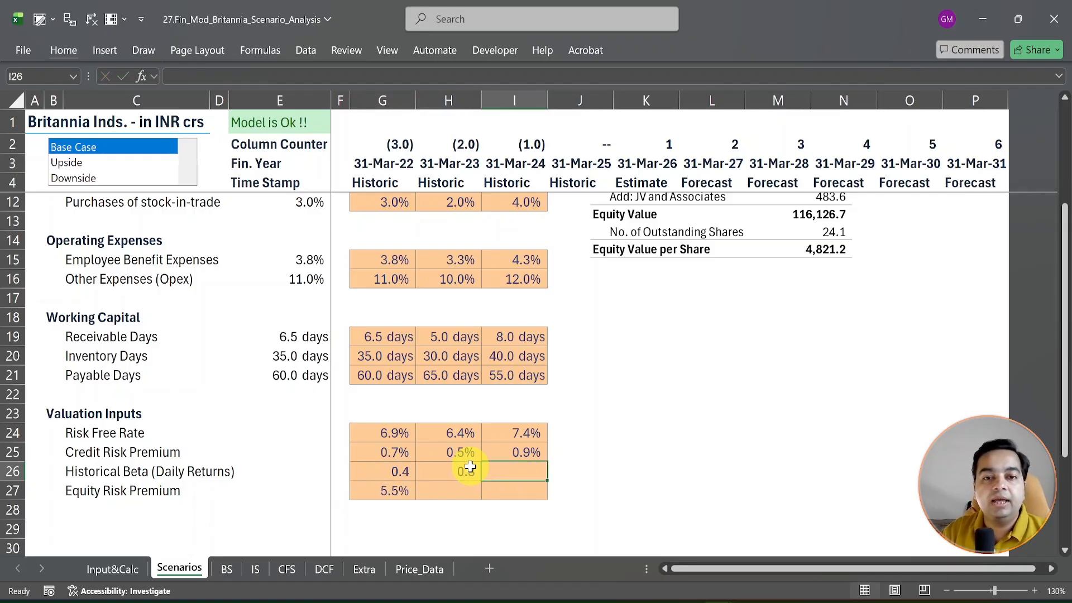
pyautogui.write('0')
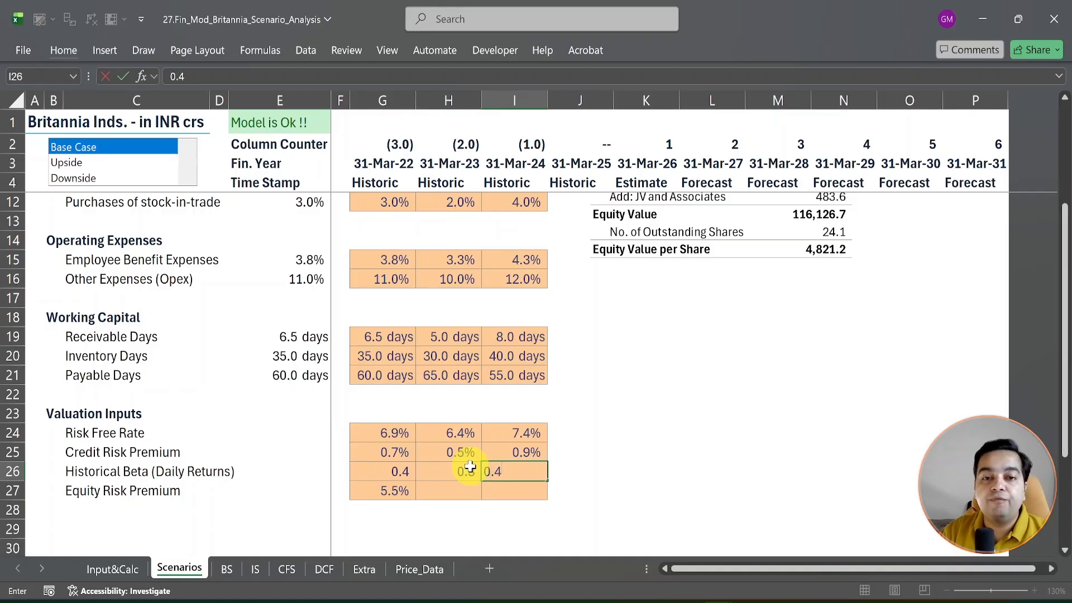
pyautogui.write('.4')
pyautogui.press('Return')
# Check the Base Case Equity Risk Premium in G27, and enter 5% for Upside in H27 and 6% for Downside in I27
pyautogui.press('Left')
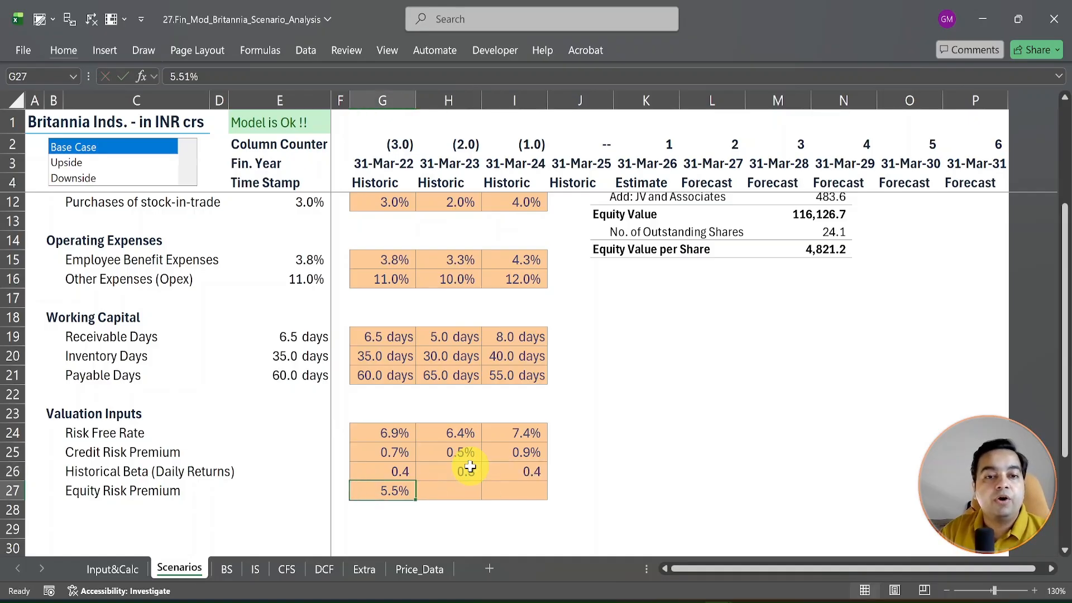
pyautogui.press('F2')
pyautogui.press('Escape')
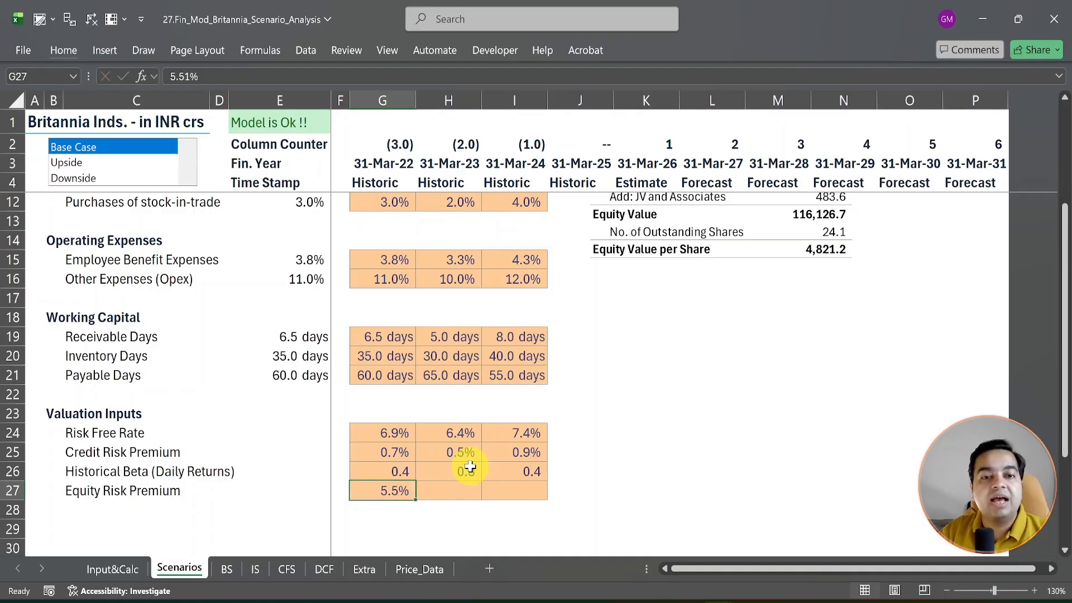
pyautogui.press('Right')
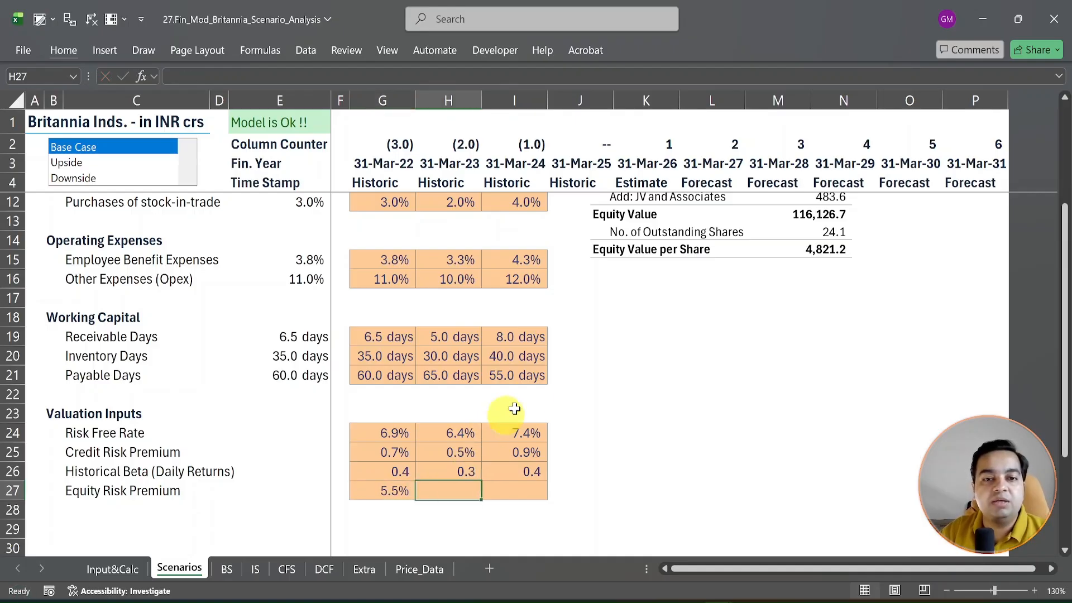
pyautogui.write('5%')
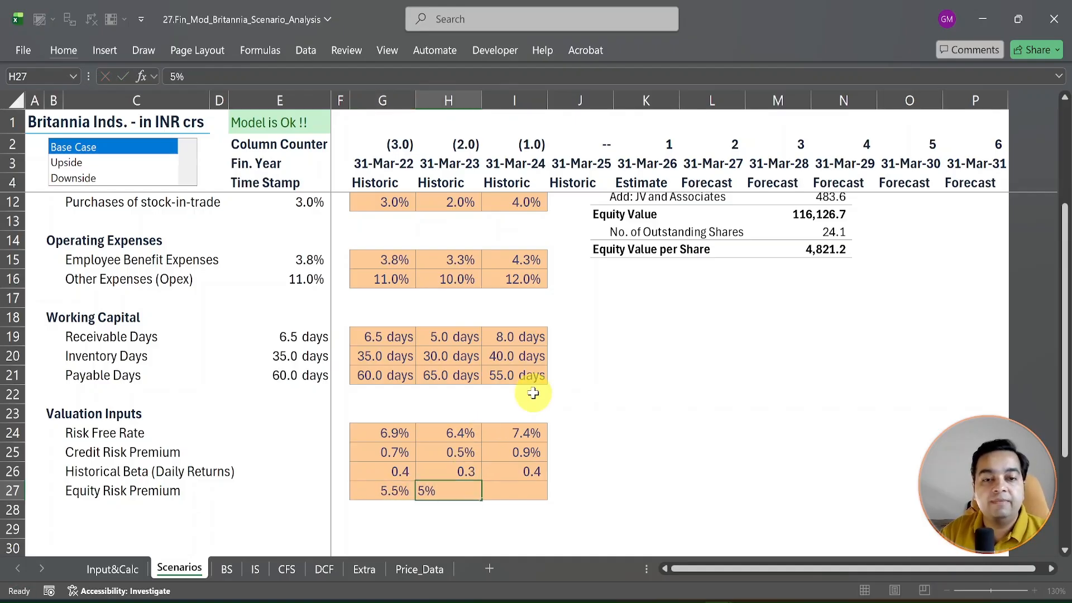
pyautogui.press('Tab')
pyautogui.write('6%')
pyautogui.press('Return')
# Copy the scenario-selecting INDEX formula from E16 into the Risk Free Rate and Credit Risk Premium cells E24 and E25
pyautogui.press('Up')
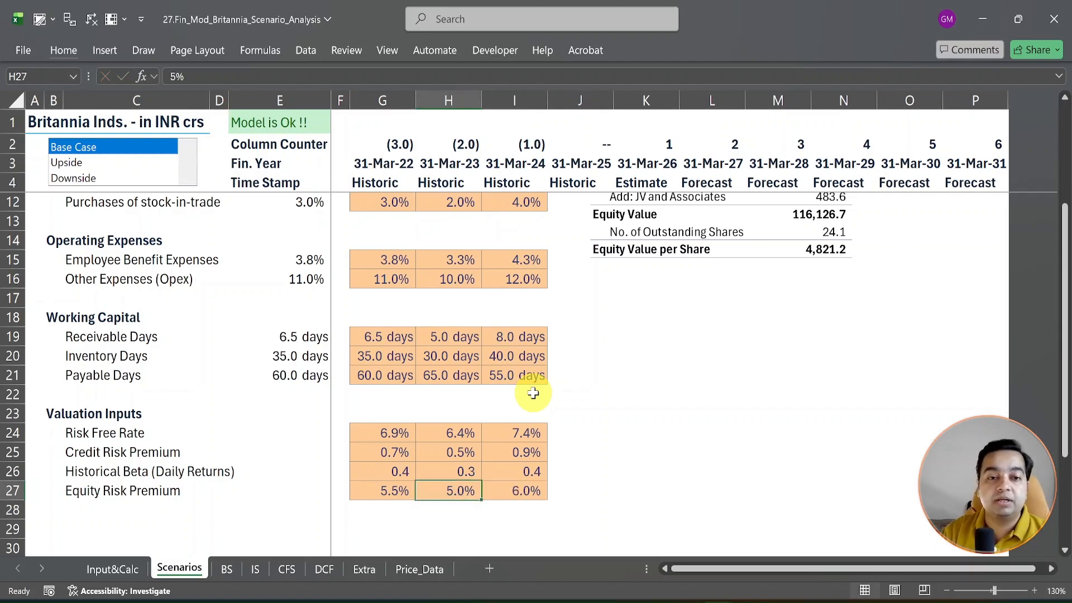
pyautogui.press('Left')
pyautogui.press('Left')
pyautogui.press('Left')
pyautogui.press('Up')
pyautogui.press('Up')
pyautogui.press('Up')
pyautogui.press('Up')
pyautogui.press('Up')
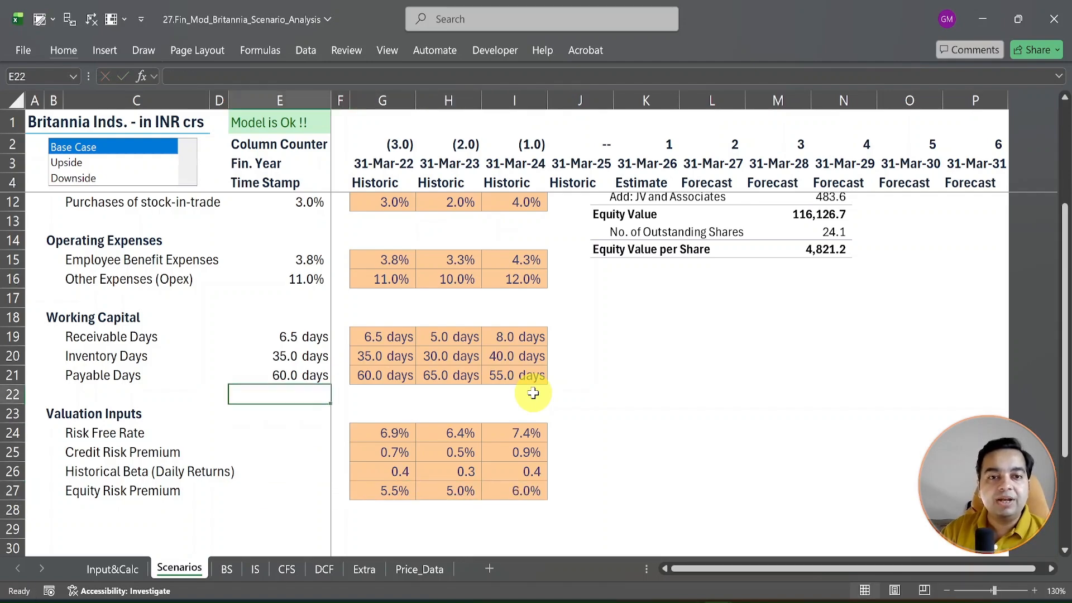
pyautogui.press('Up')
pyautogui.press('Up')
pyautogui.press('Up')
pyautogui.press('Up')
pyautogui.press('Up')
pyautogui.press('Up')
pyautogui.hotkey('ctrl', 'c')
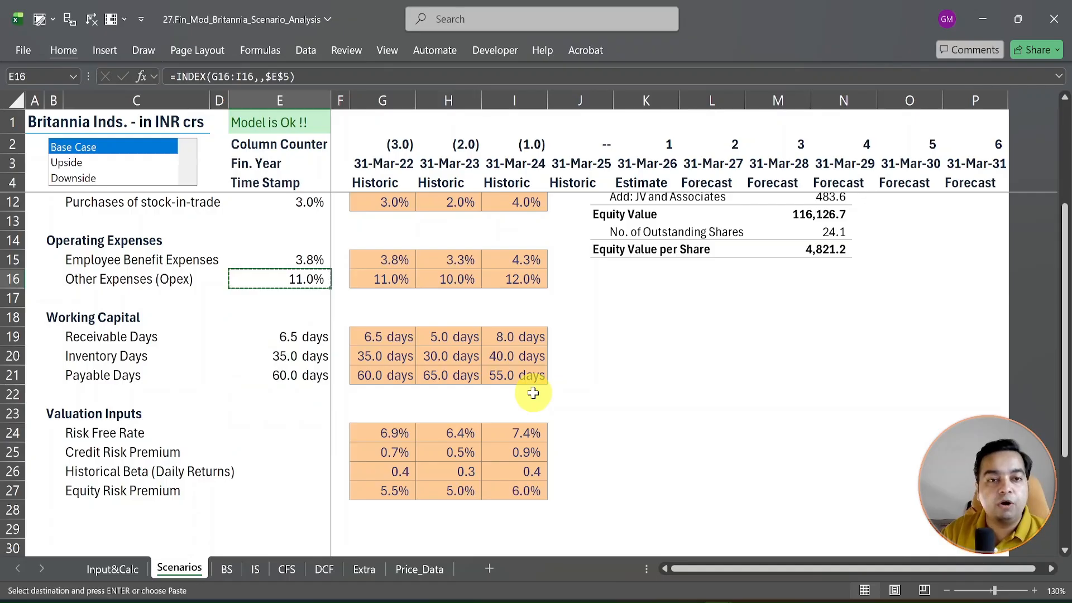
pyautogui.press('Down')
pyautogui.press('Down')
pyautogui.press('Down')
pyautogui.press('Down')
pyautogui.press('Down')
pyautogui.press('Down')
pyautogui.press('Down')
pyautogui.press('Down')
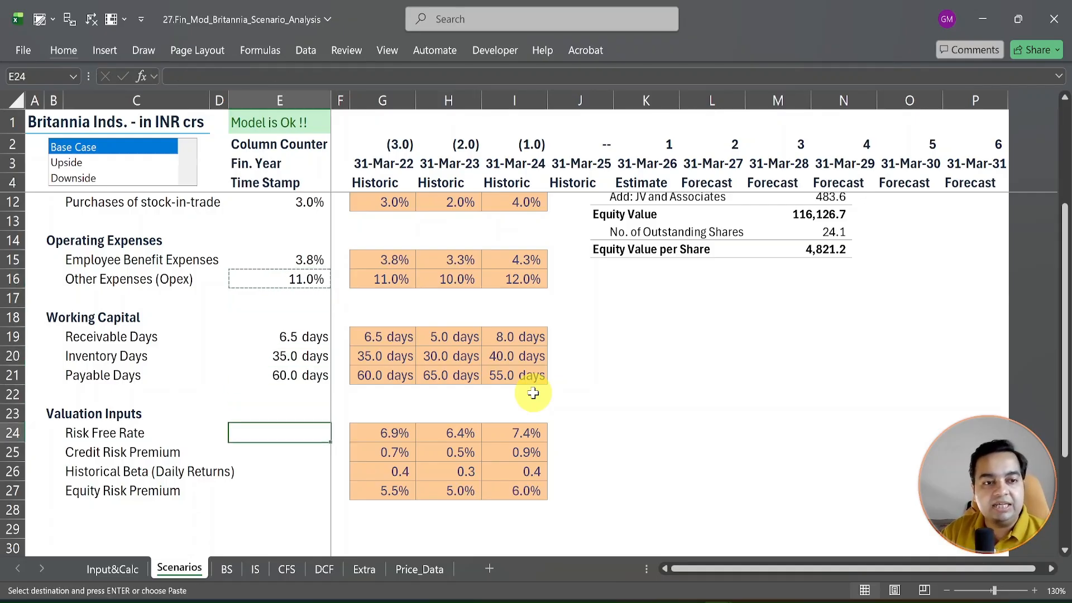
pyautogui.hotkey('ctrl', 'v')
pyautogui.press('Down')
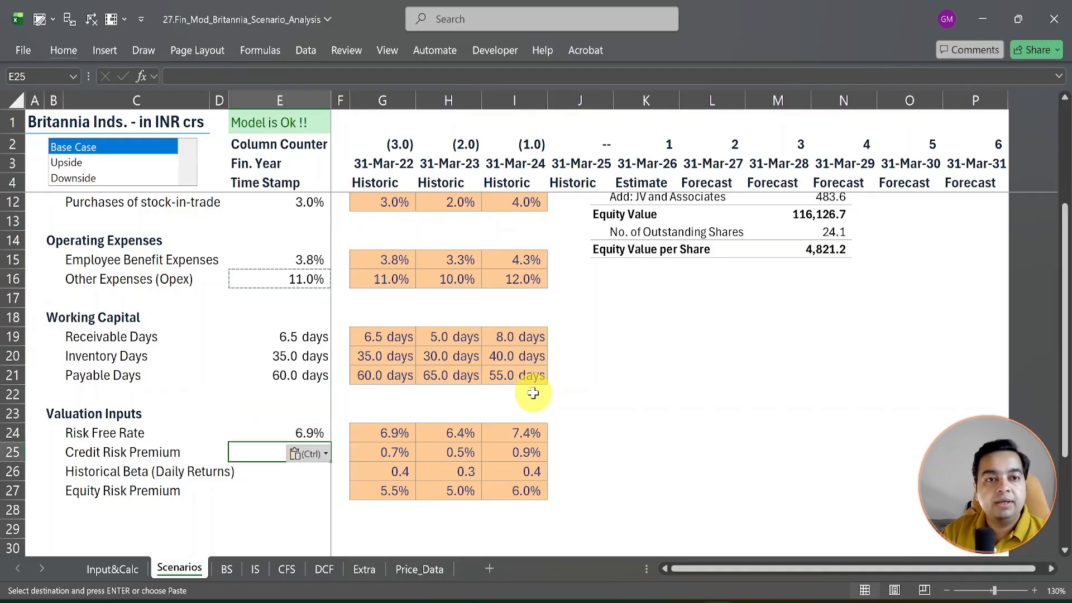
pyautogui.hotkey('ctrl', 'v')
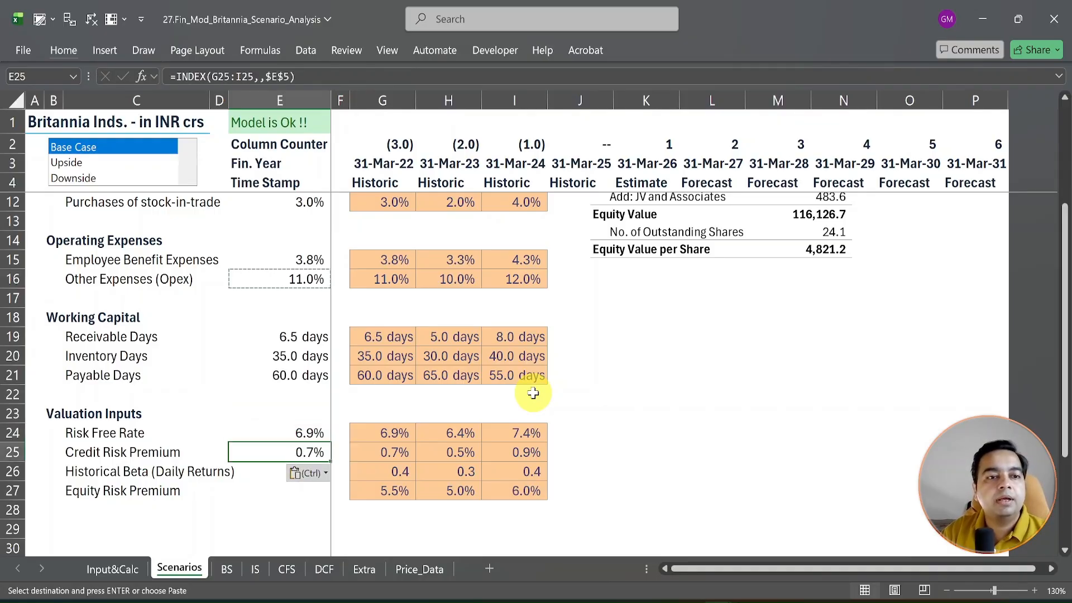
# Paste the copied INDEX formula into the Historical Beta and Equity Risk Premium cells E26:E27
pyautogui.press('Down')
pyautogui.press('Down')
pyautogui.hotkey('shift', 'Up')
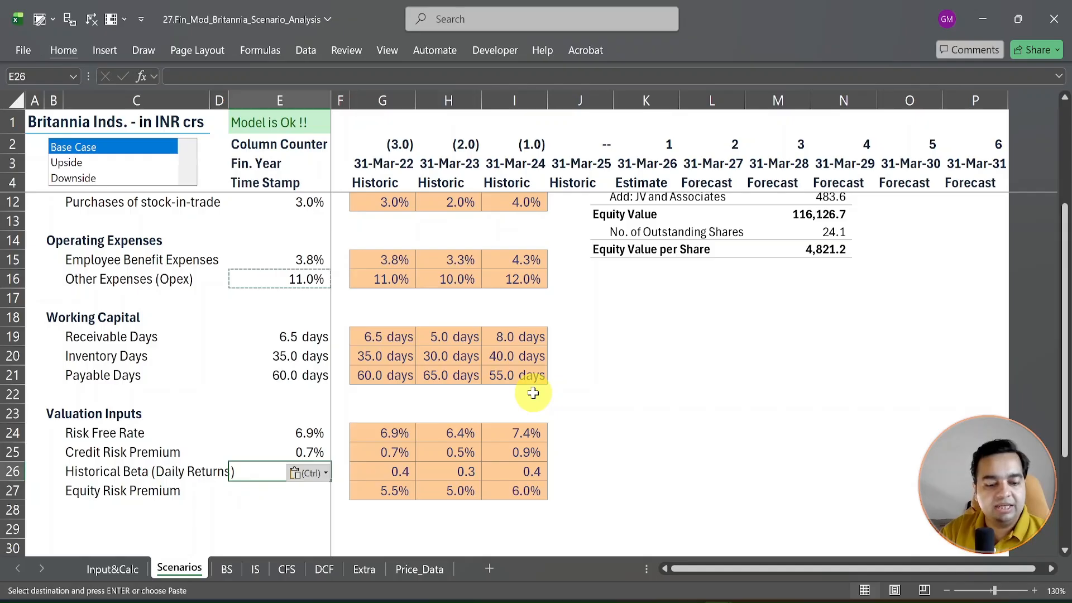
pyautogui.hotkey('ctrl', 'v')
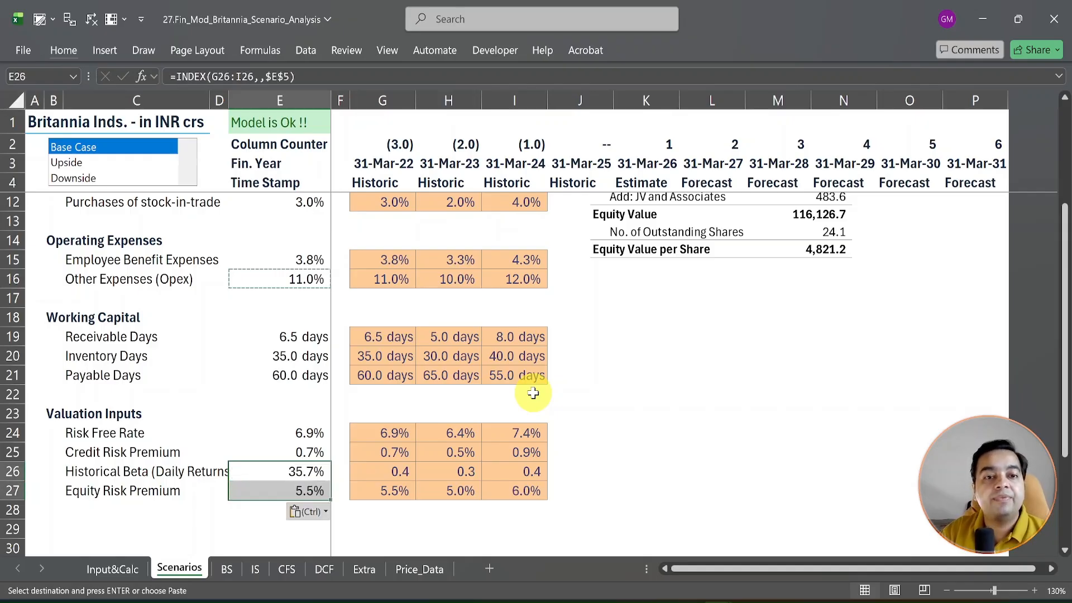
# Apply the Normal cell style to the Base Case-linked Historical Beta result in E26
pyautogui.press('Up')
pyautogui.press('Down')
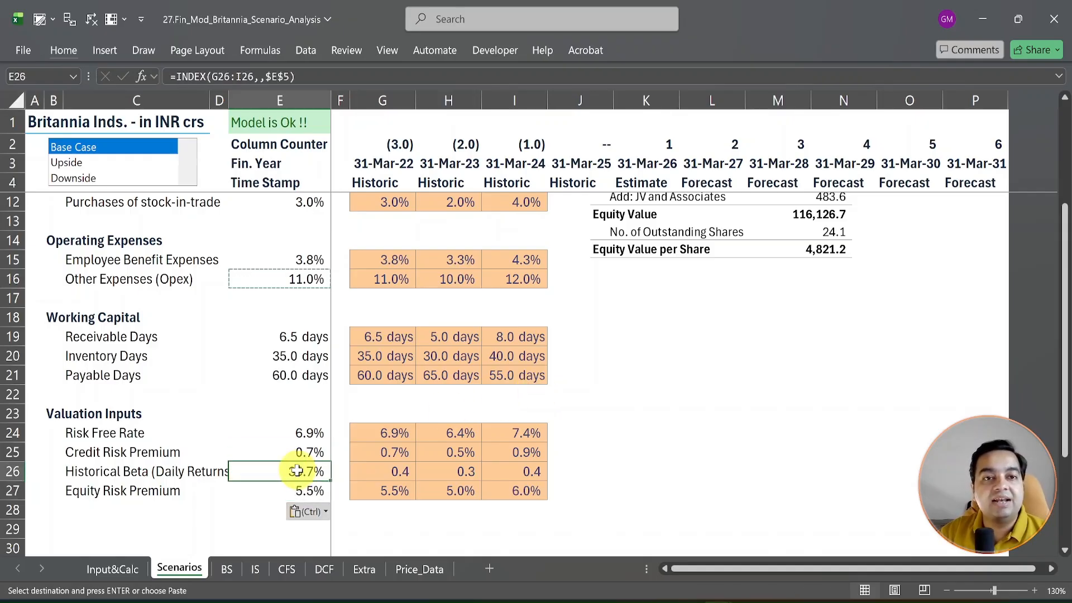
pyautogui.hotkey('alt', 'h')
pyautogui.press('j')
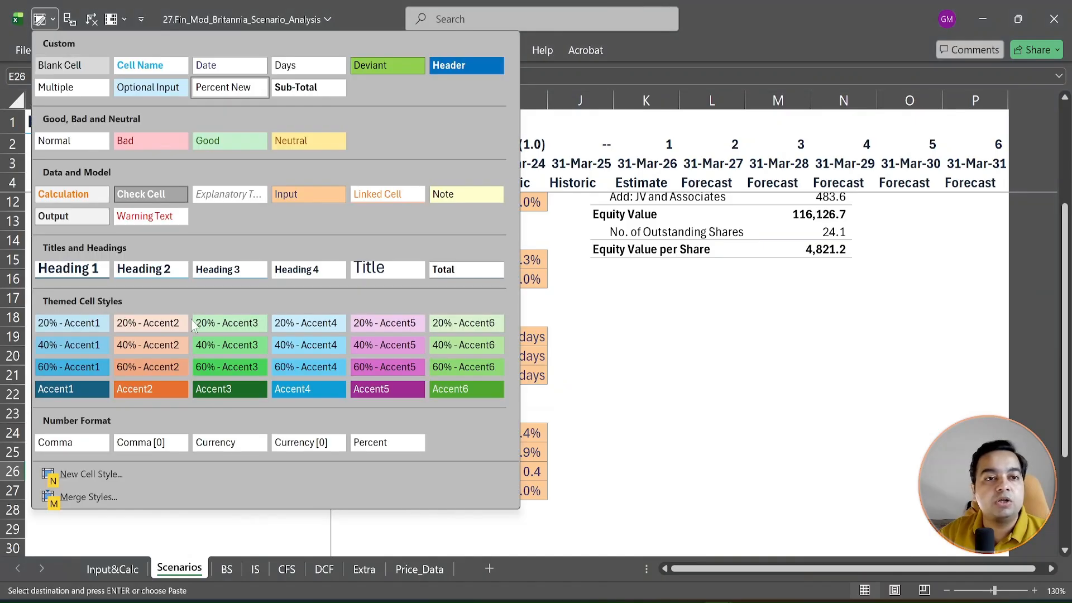
pyautogui.click(82, 146)
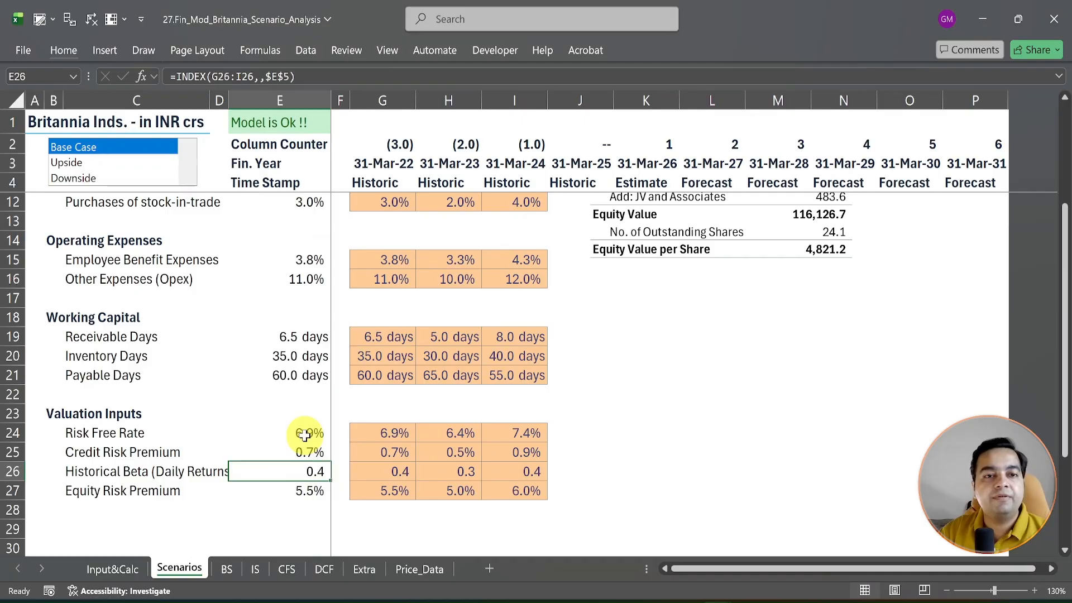
# Switch the scenario selector between Upside, Base Case and Downside to check that the valuation inputs in E24:E27 respond
pyautogui.moveTo(306, 434); pyautogui.dragTo(304, 490)
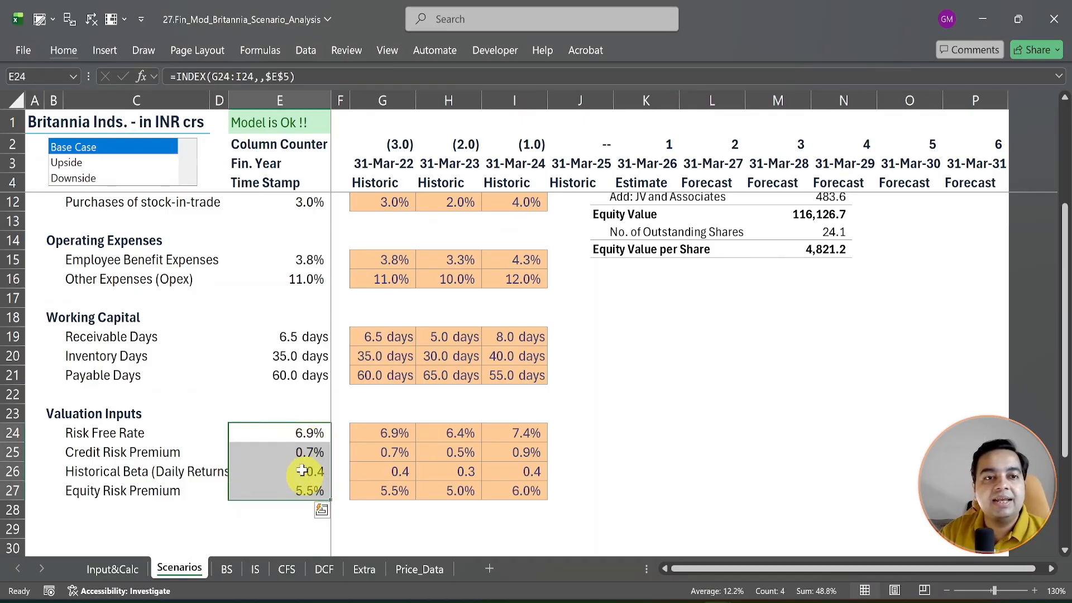
pyautogui.click(66, 163)
pyautogui.click(72, 176)
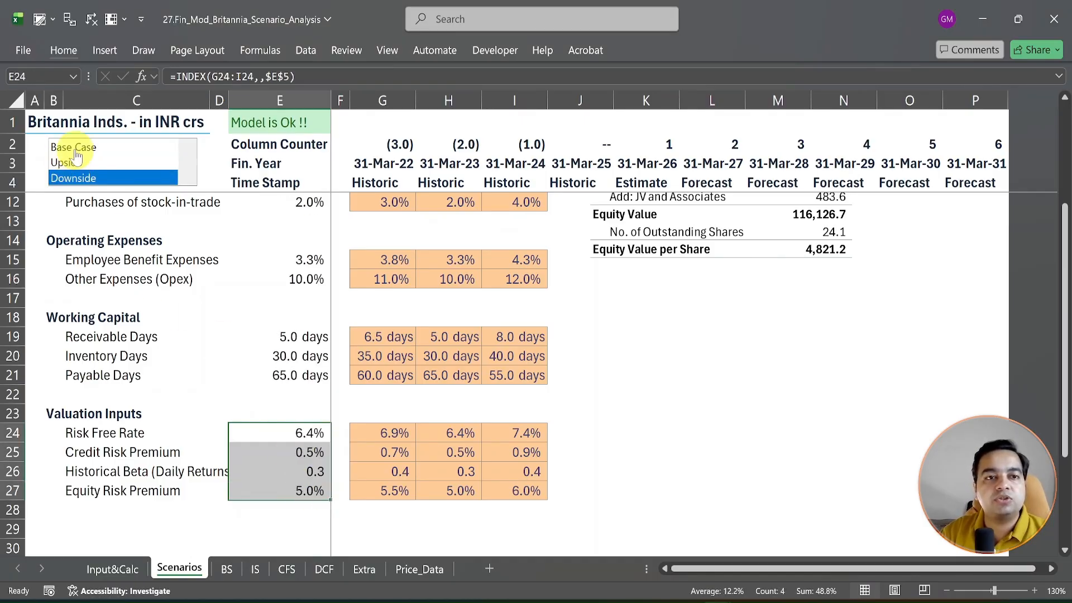
pyautogui.click(78, 148)
pyautogui.click(66, 162)
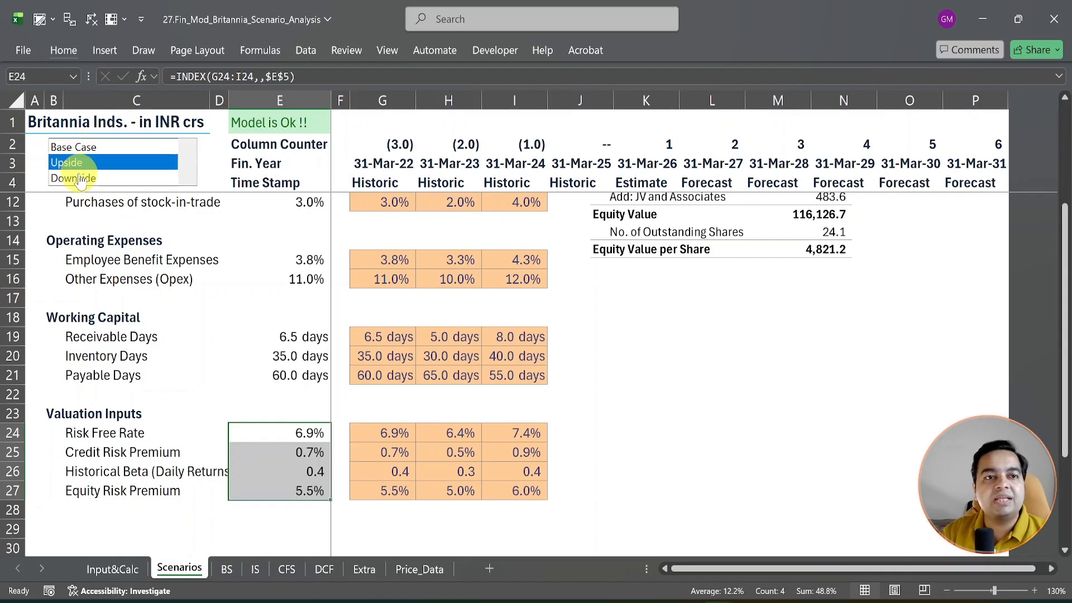
pyautogui.click(71, 177)
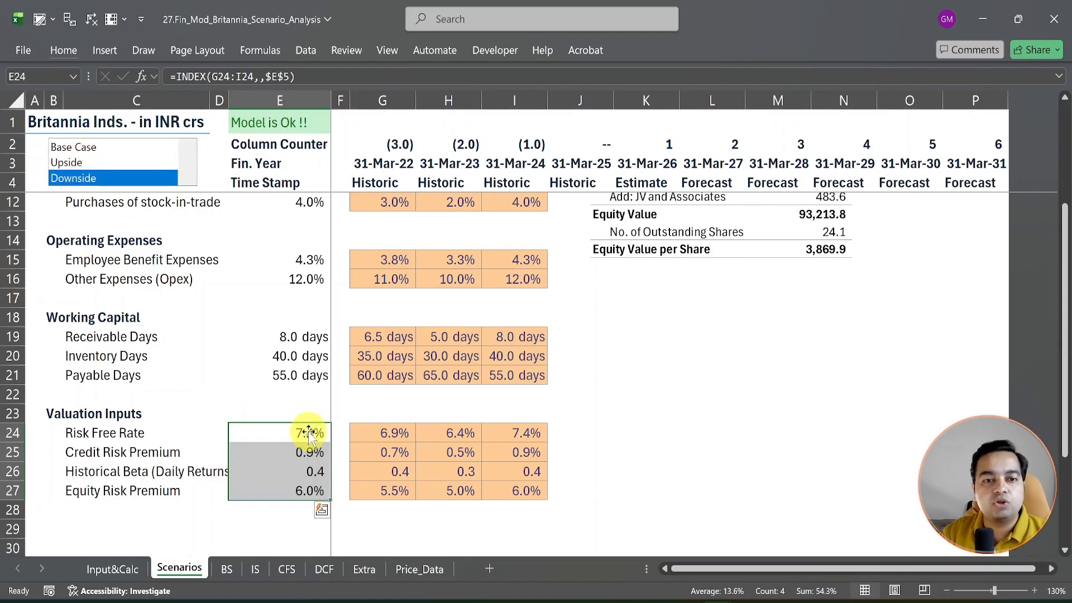
pyautogui.moveTo(307, 431); pyautogui.dragTo(304, 494)
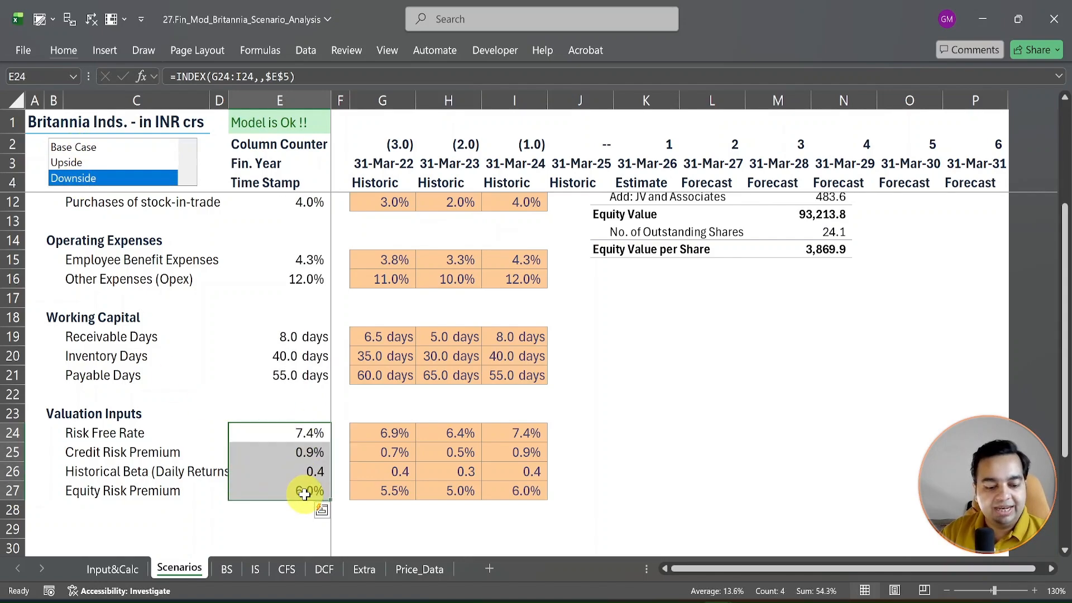
pyautogui.hotkey('ctrl', 'c')
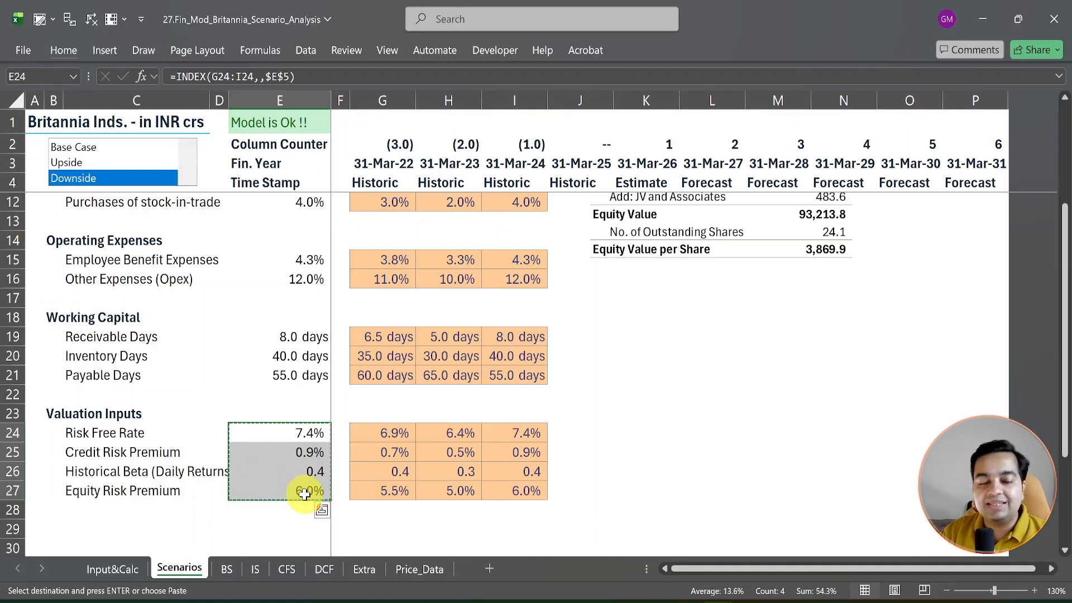
pyautogui.press('Escape')
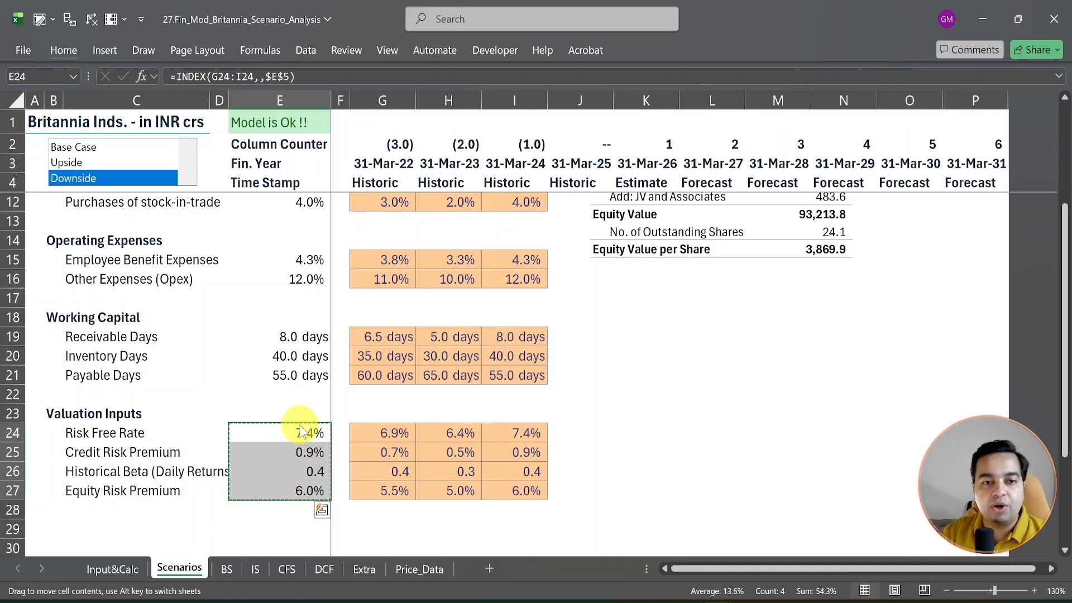
# Copy the scenario valuation inputs E24:E27 and paste them as links into E20:E23 on the Input&Calc sheet
pyautogui.click(306, 432)
pyautogui.moveTo(301, 445); pyautogui.dragTo(302, 492)
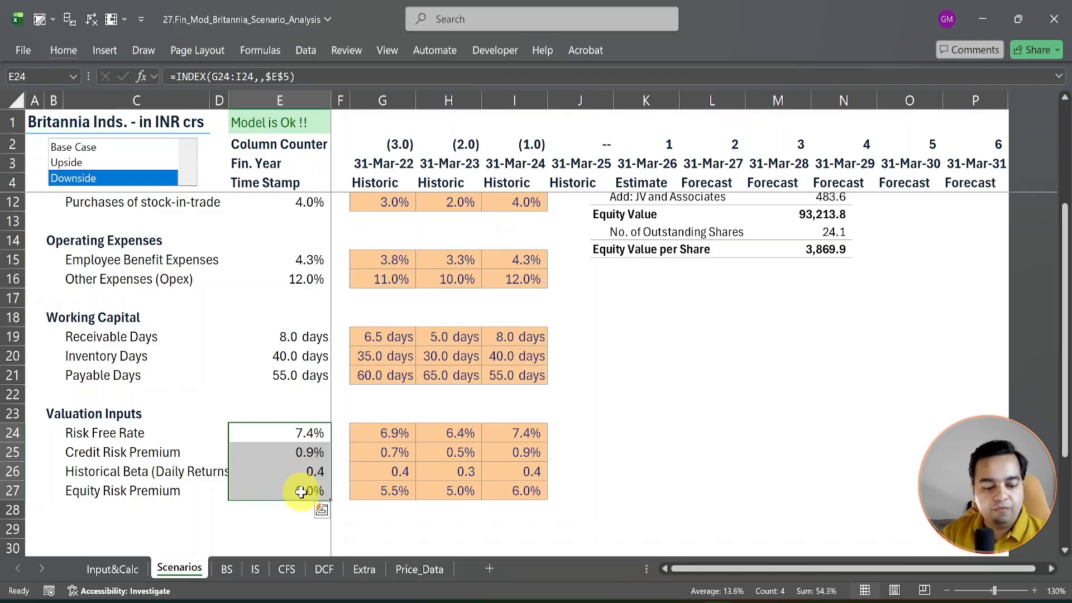
pyautogui.hotkey('ctrl', 'c')
pyautogui.click(112, 568)
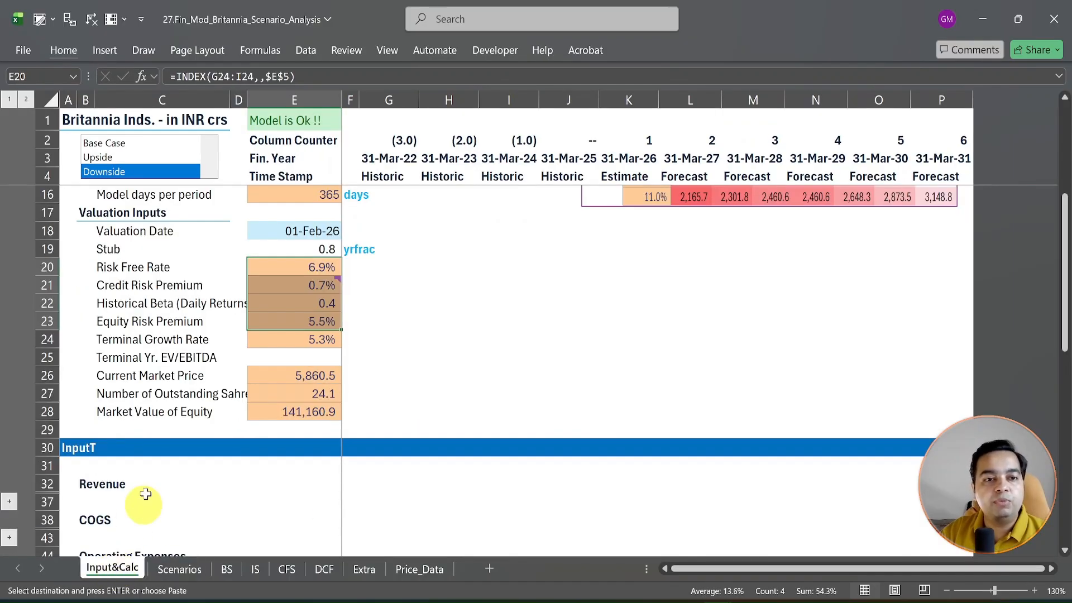
pyautogui.hotkey('ctrl', 'v')
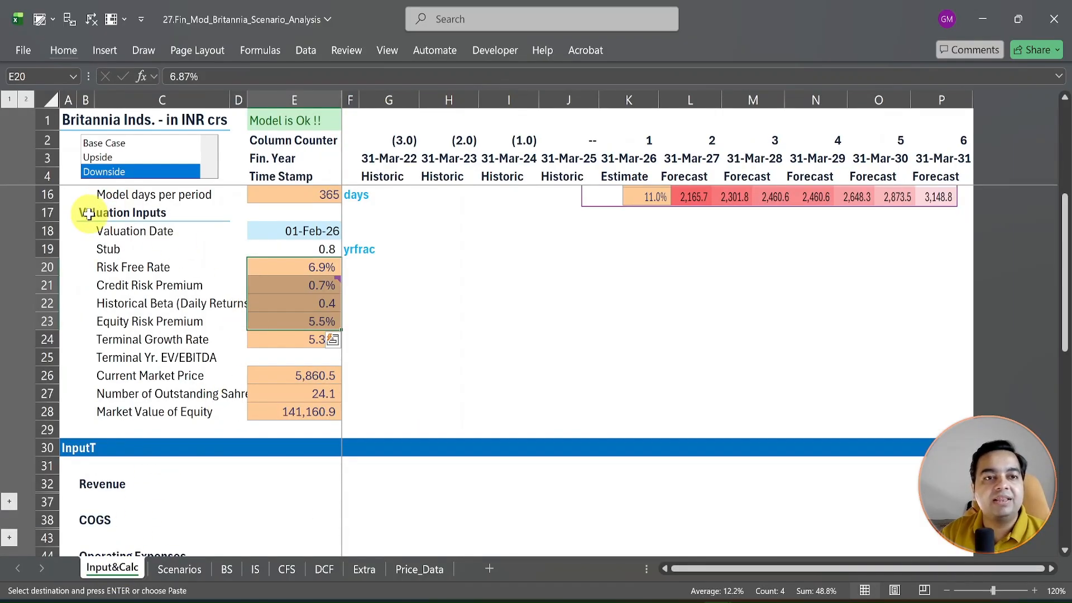
pyautogui.click(301, 271)
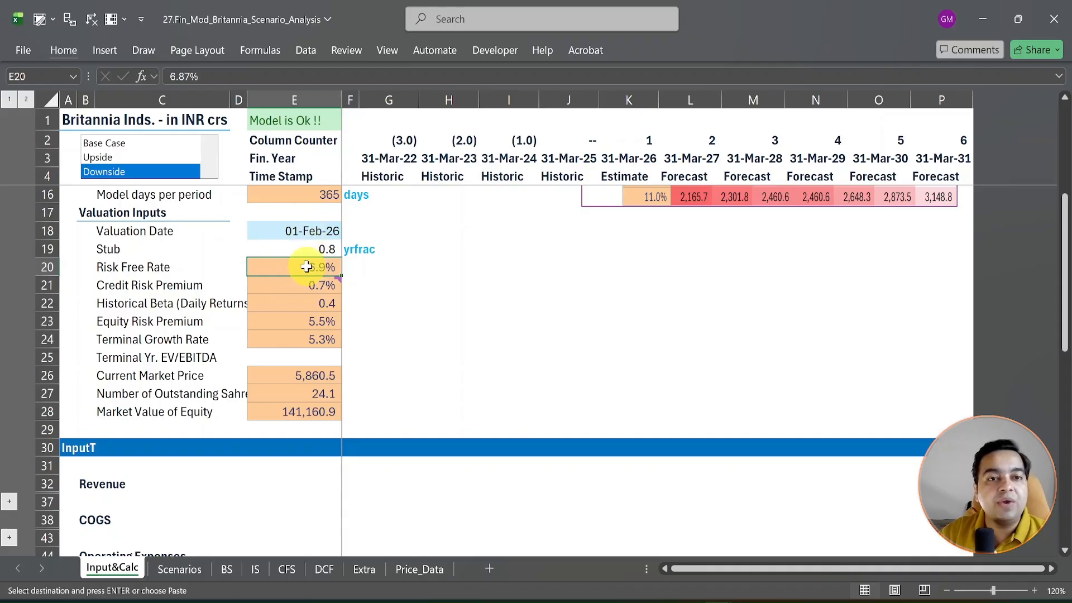
pyautogui.hotkey('ctrl', 'alt', 'v')
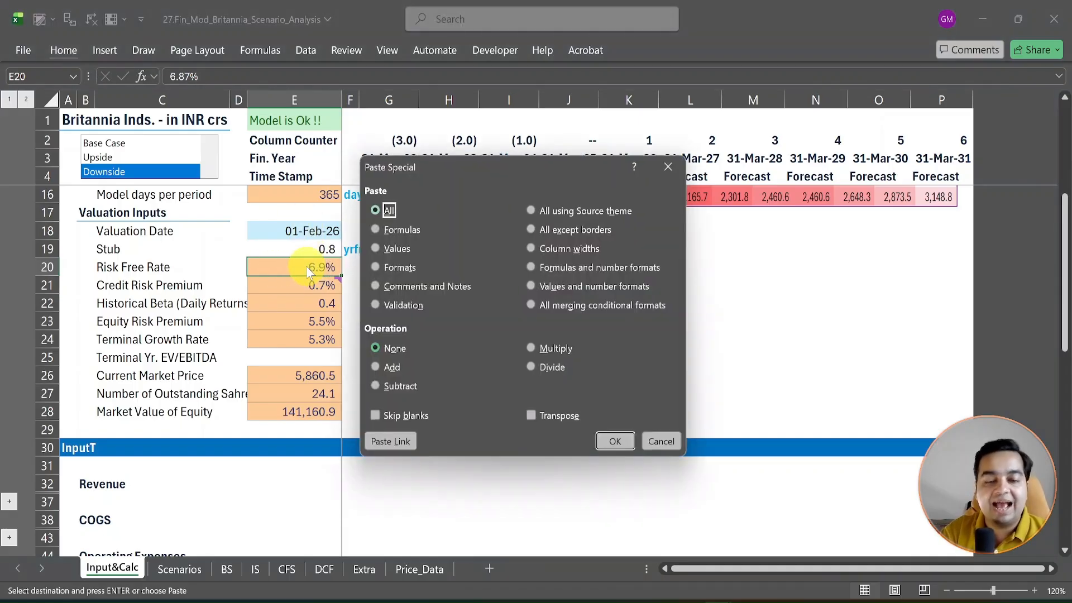
pyautogui.press('Return')
# Apply the Normal cell style to the linked valuation inputs in E20:E23
pyautogui.moveTo(296, 265); pyautogui.dragTo(308, 319)
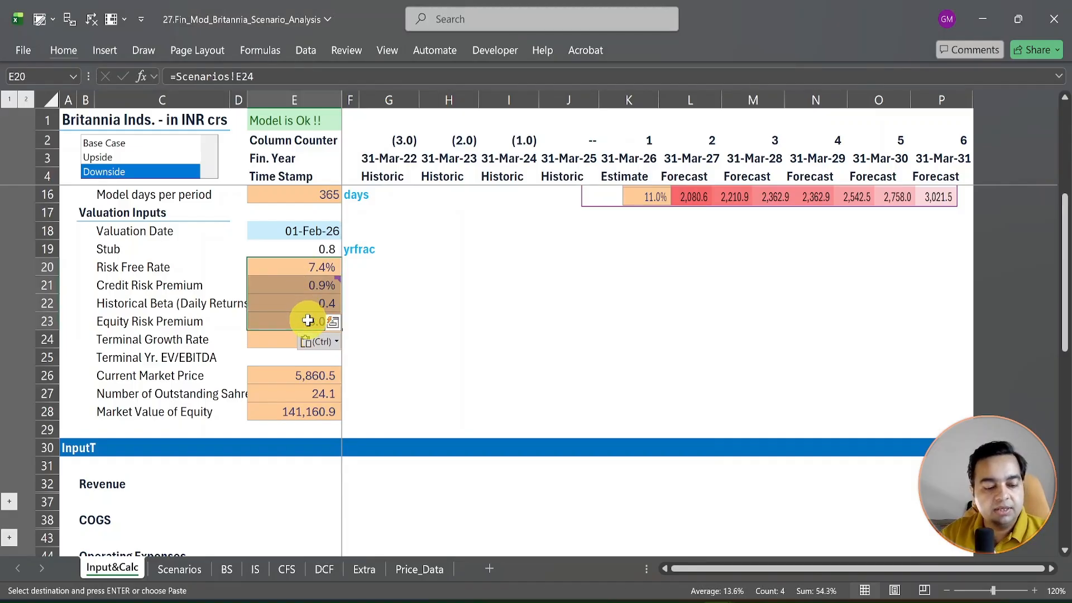
pyautogui.hotkey('alt', '1')
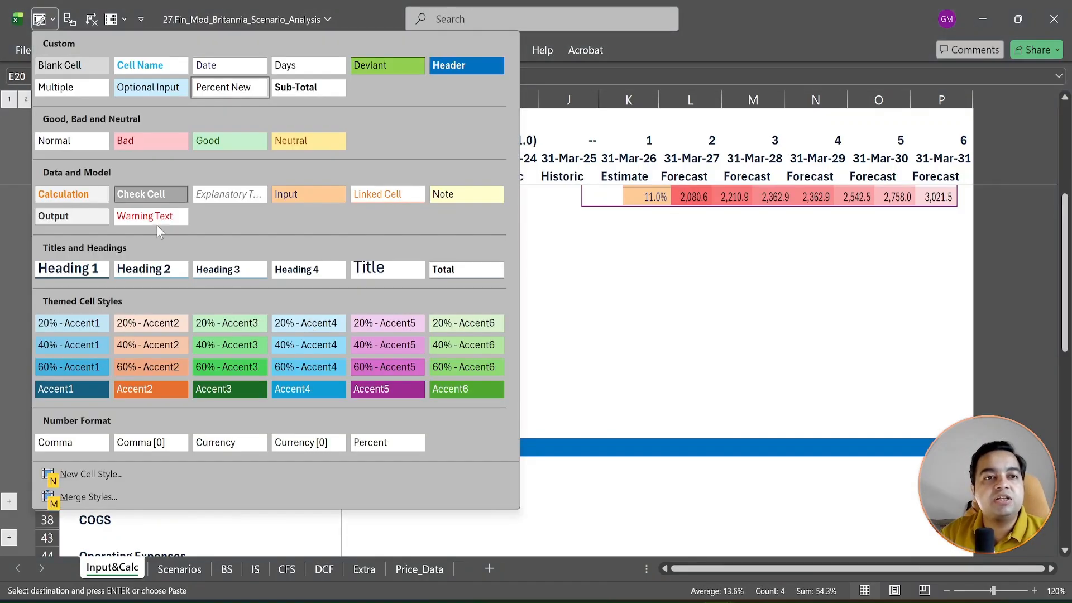
pyautogui.click(72, 140)
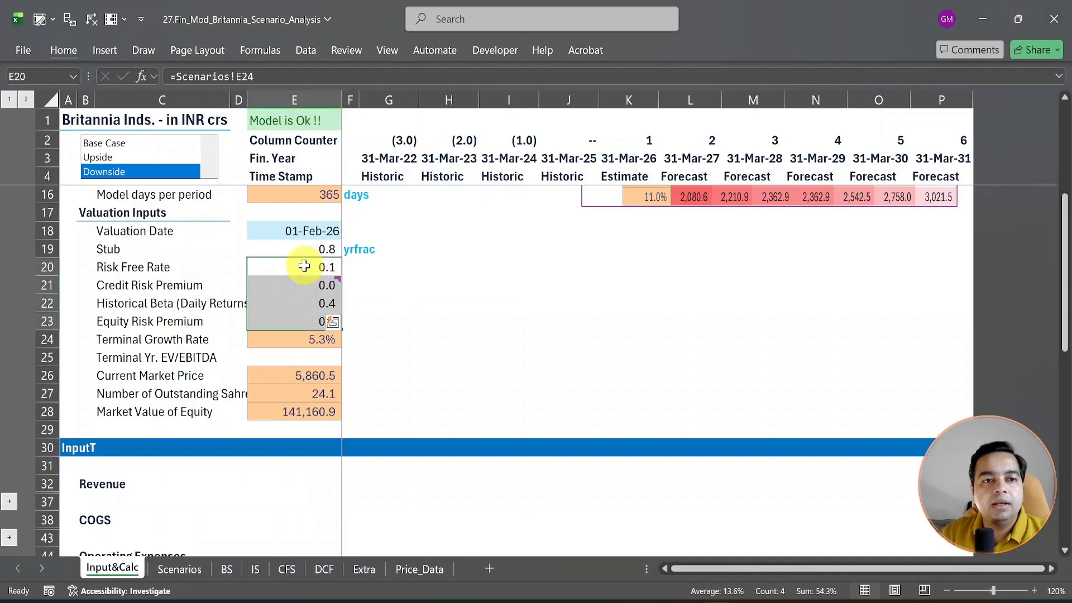
# Apply the Percent New style to Risk Free Rate, Credit Risk Premium and Equity Risk Premium in E20, E21 and E23
pyautogui.click(305, 267)
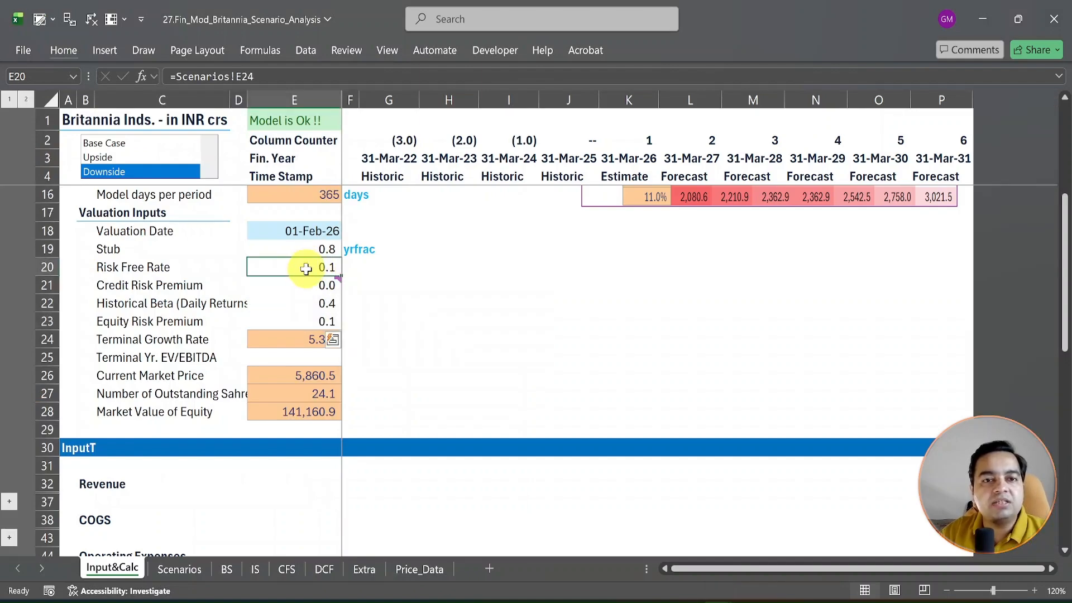
pyautogui.keyDown('ctrl'); pyautogui.click(304, 285); pyautogui.keyUp('ctrl')
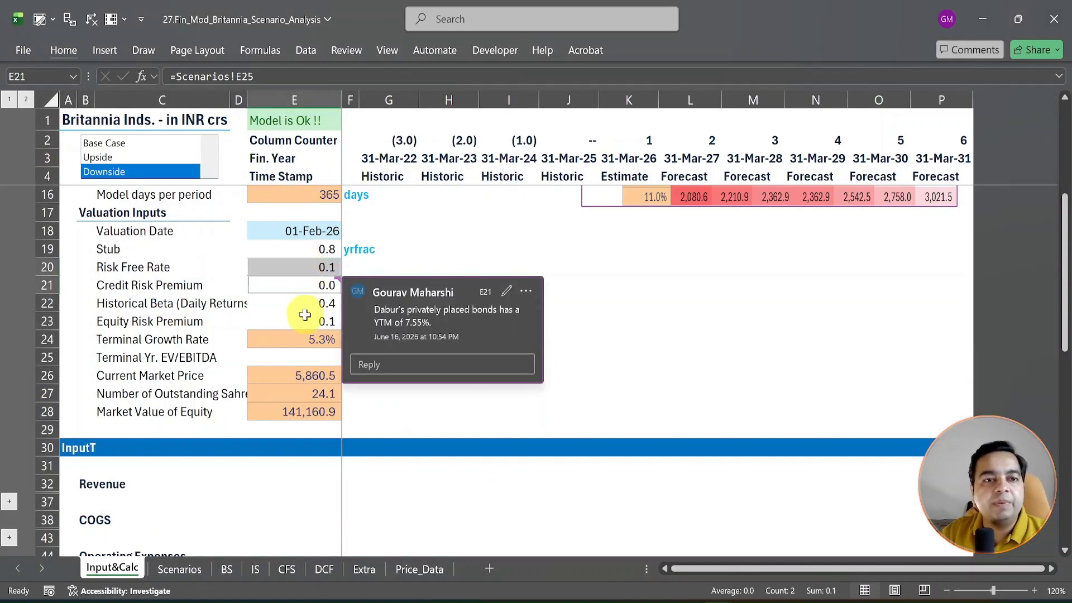
pyautogui.keyDown('ctrl'); pyautogui.click(310, 323); pyautogui.keyUp('ctrl')
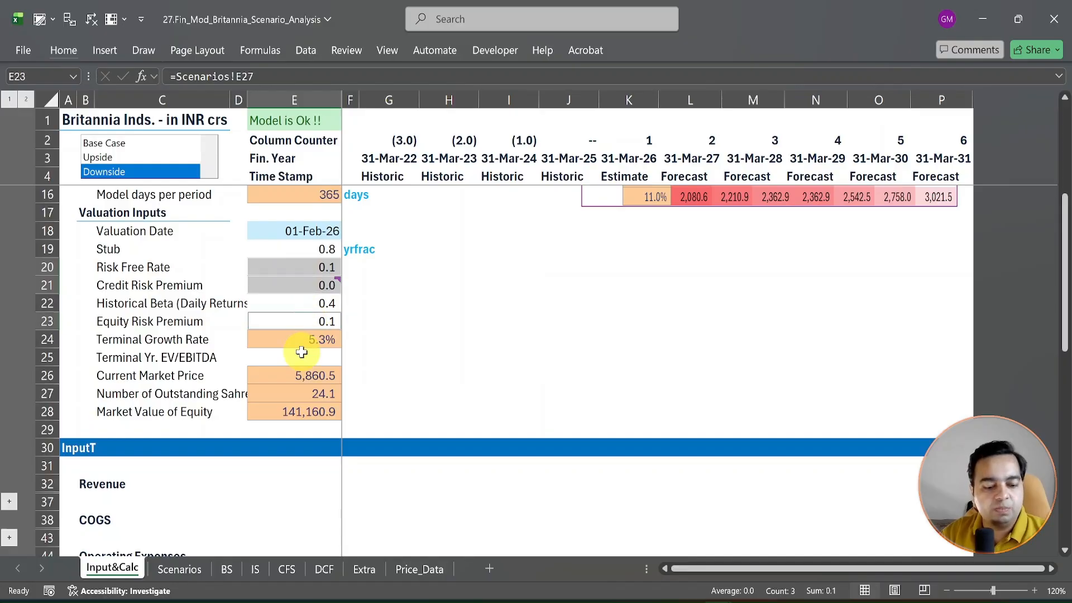
pyautogui.hotkey('alt', '1')
pyautogui.click(244, 86)
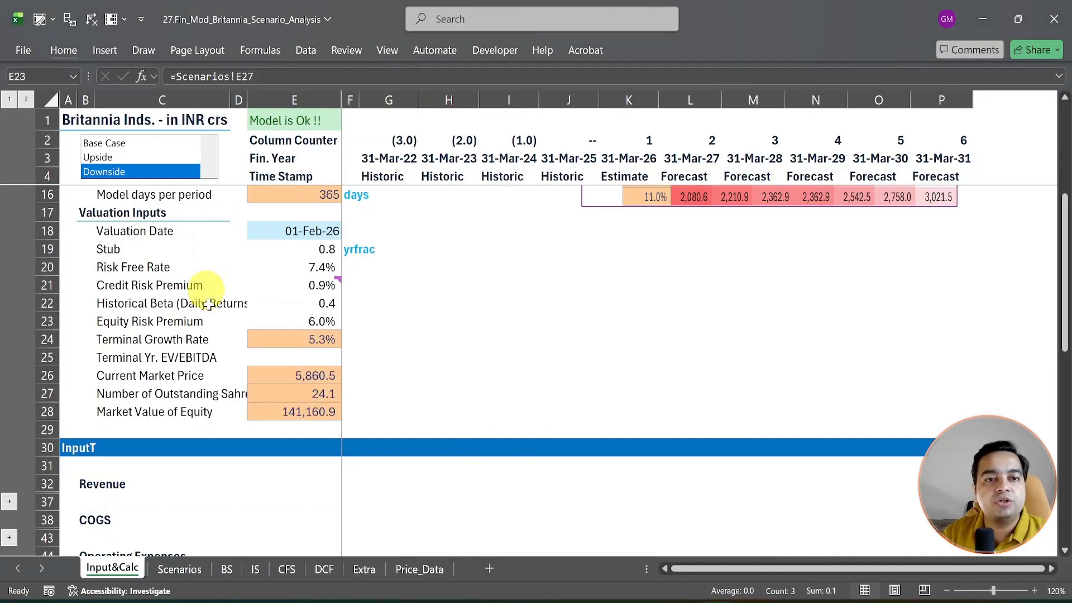
# Review the linked valuation inputs, and compare the Equity Value per Share on the Scenarios sheet under Base Case, Upside and Downside
pyautogui.moveTo(304, 267); pyautogui.dragTo(303, 320)
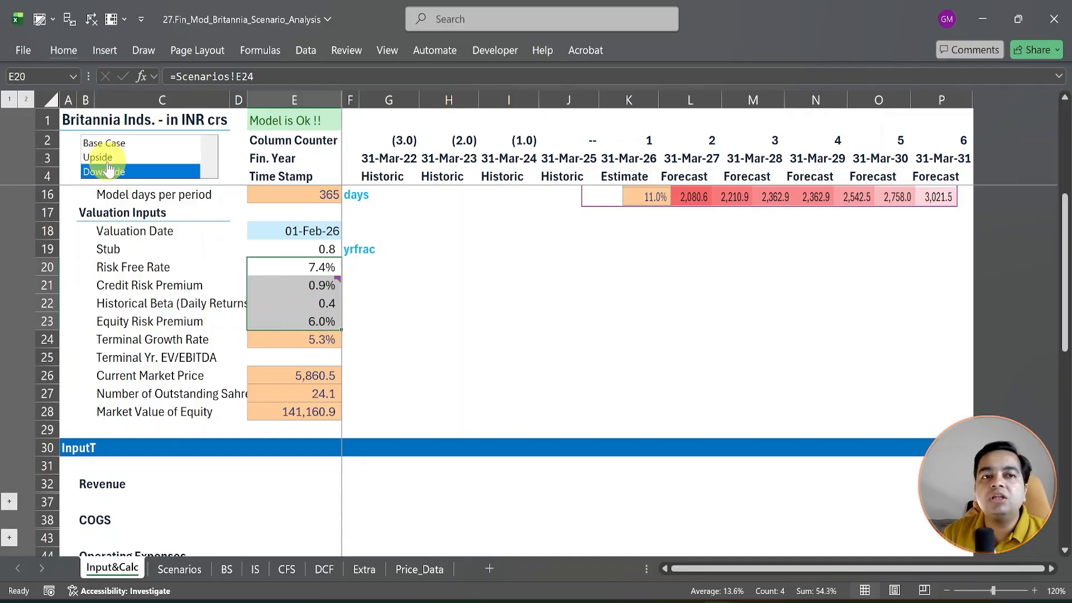
pyautogui.click(263, 321)
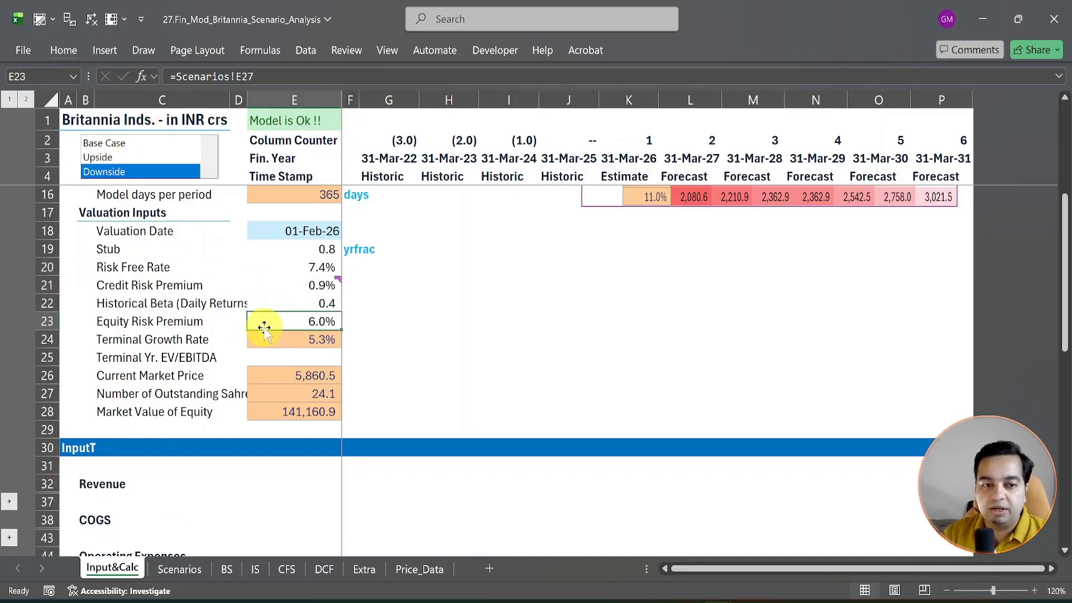
pyautogui.click(179, 569)
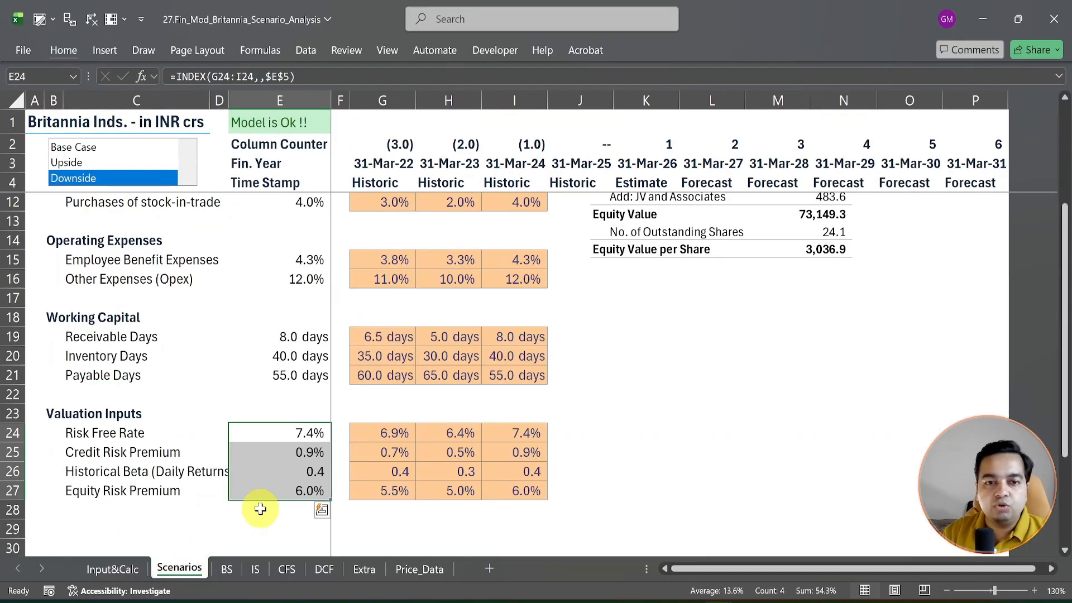
pyautogui.click(379, 450)
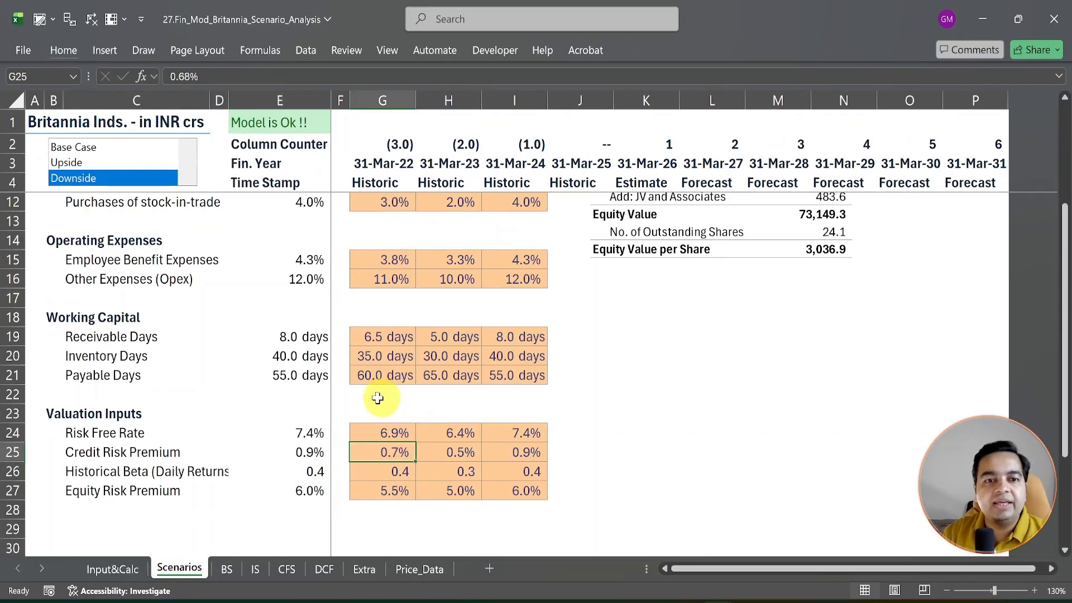
pyautogui.click(83, 146)
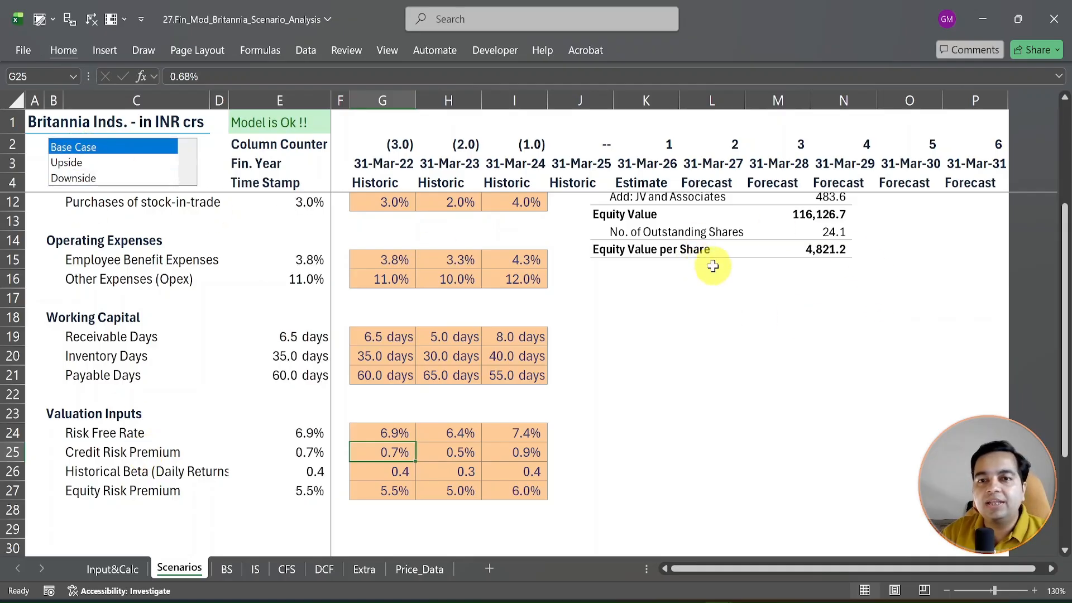
pyautogui.click(803, 238)
pyautogui.click(90, 164)
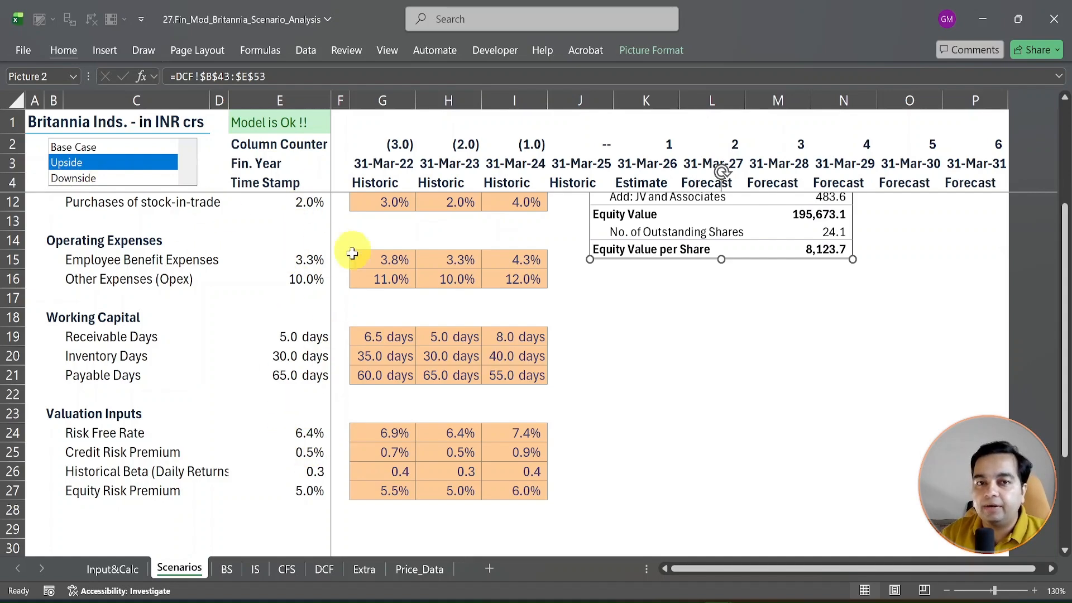
pyautogui.click(76, 179)
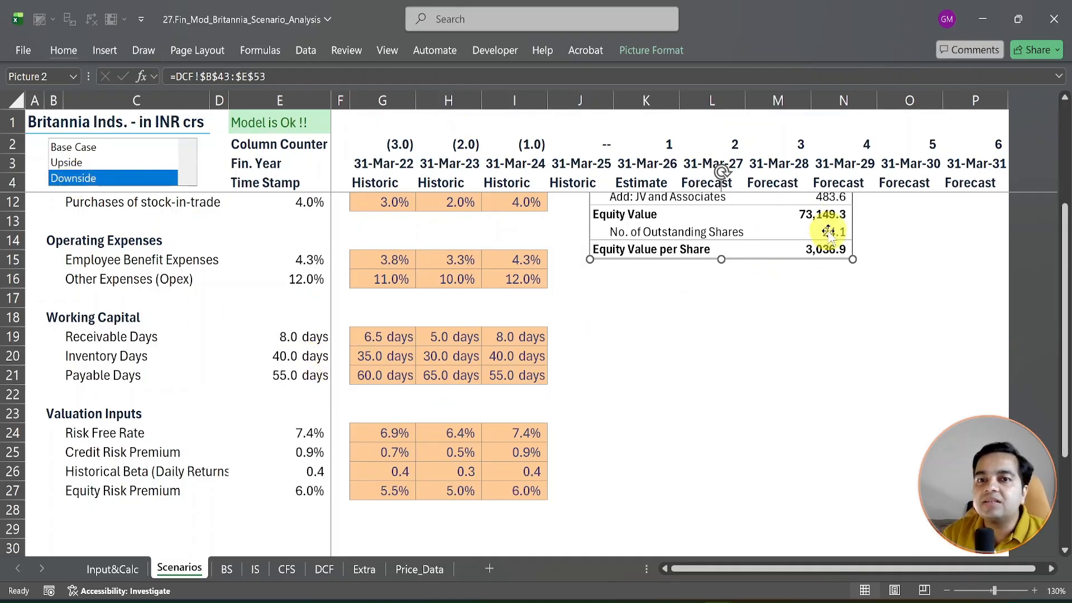